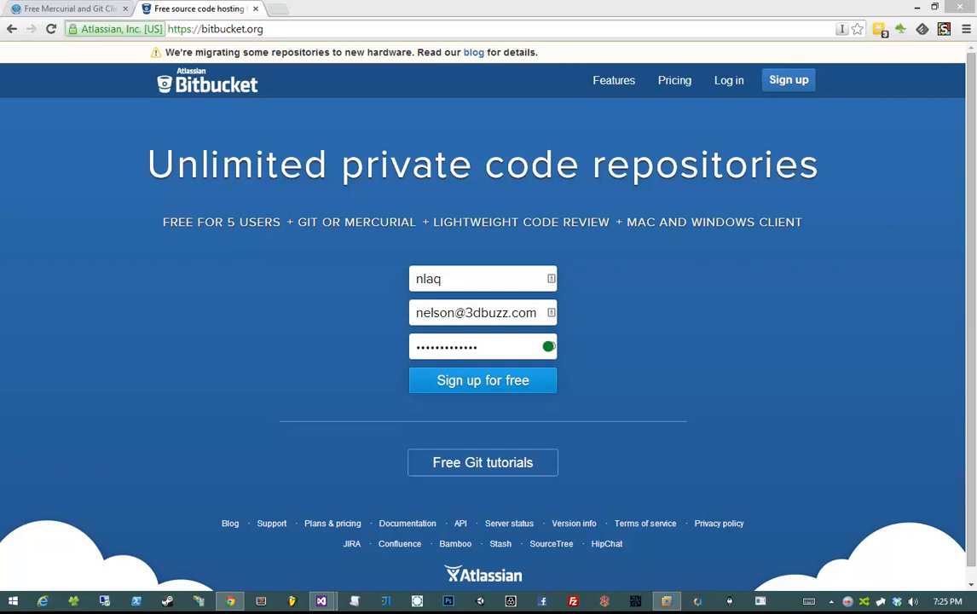
- Pull the Bitbucket sign-up window aside so the sourcetreeapp.com download page shows
left_click_drag(147, 143, 851, 165)
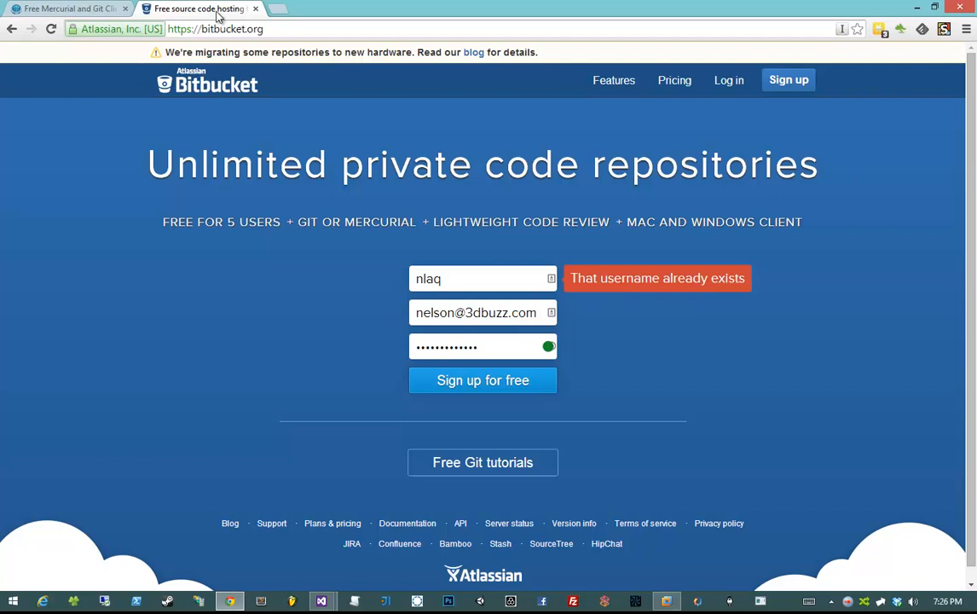
left_click_drag(214, 10, 971, 94)
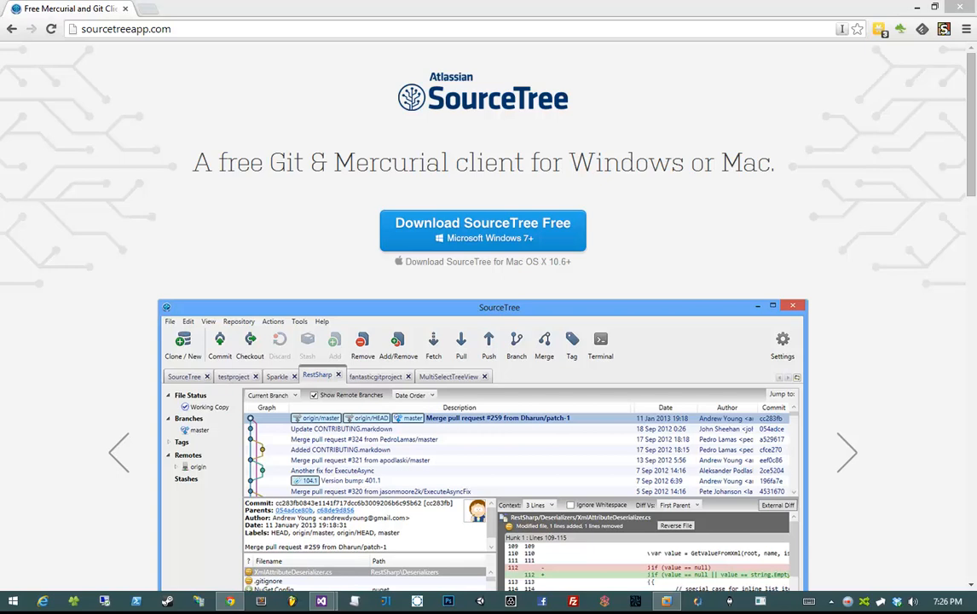
- Dock the Bitbucket page back beside the SourceTree tab
left_click_drag(974, 103, 198, 10)
right_click(167, 184)
left_click(128, 180)
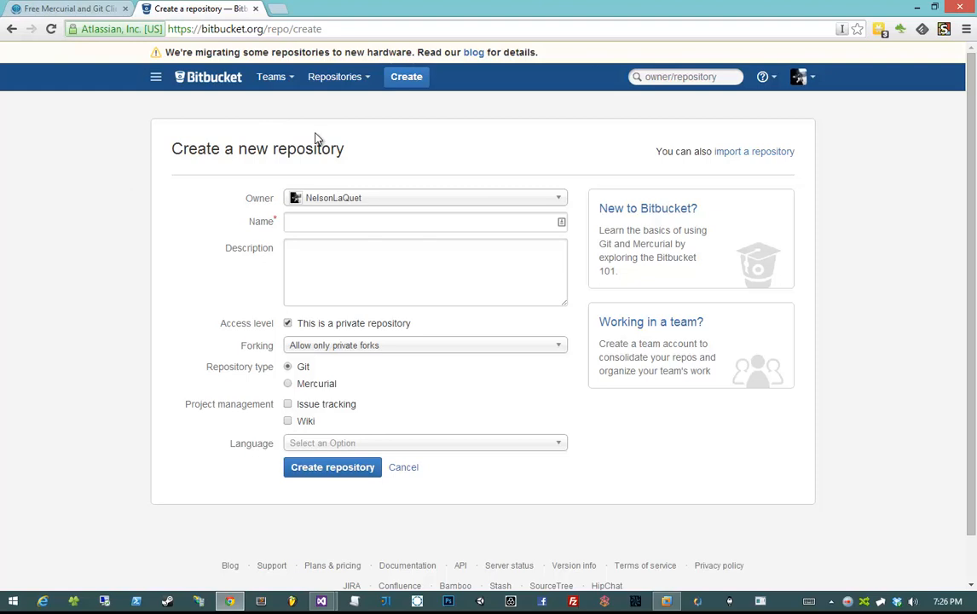
- Create a new Bitbucket repository named BuzzMMO, picking the name from autofill
left_click(402, 85)
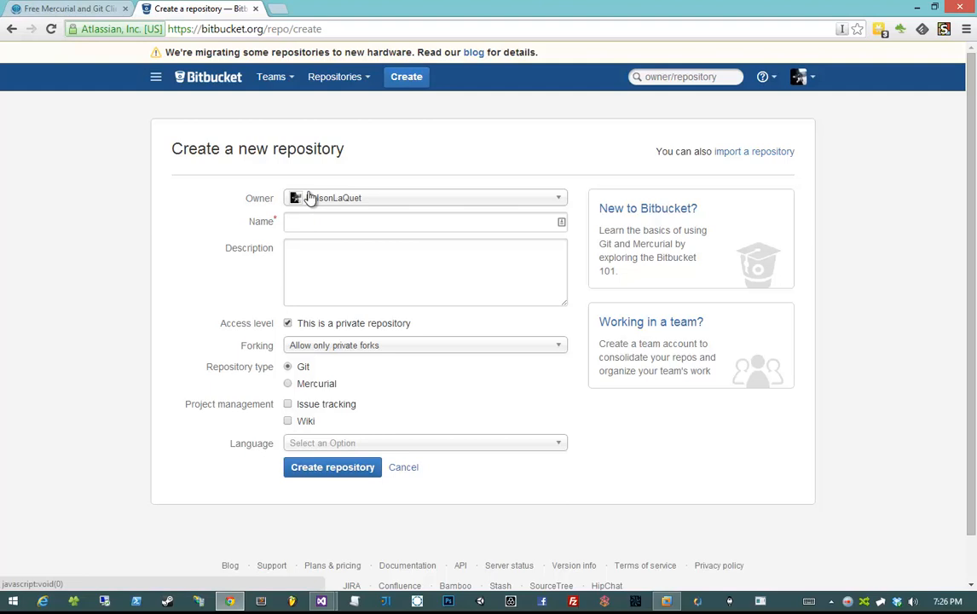
left_click(308, 218)
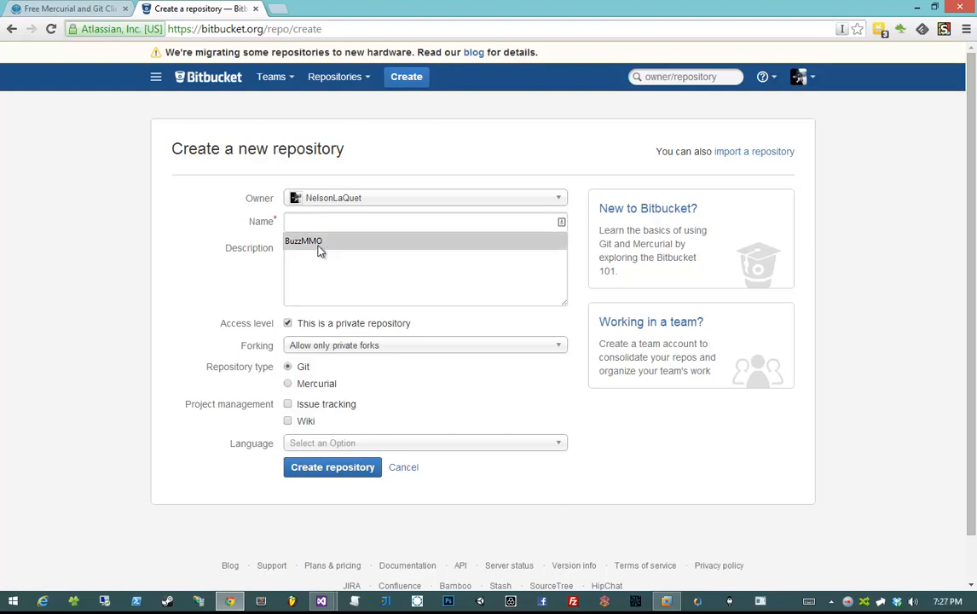
left_click(312, 244)
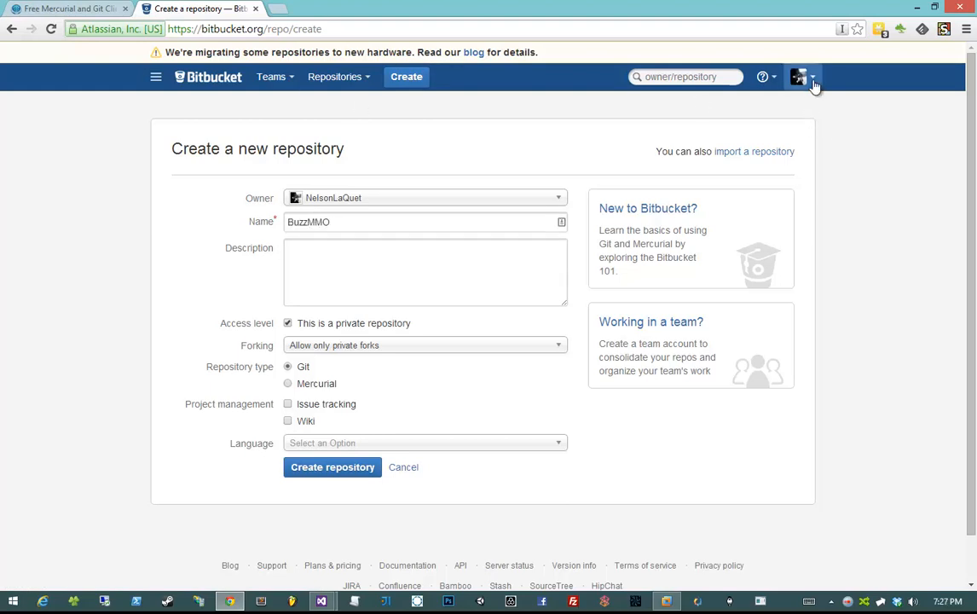
left_click(799, 76)
left_click(649, 1)
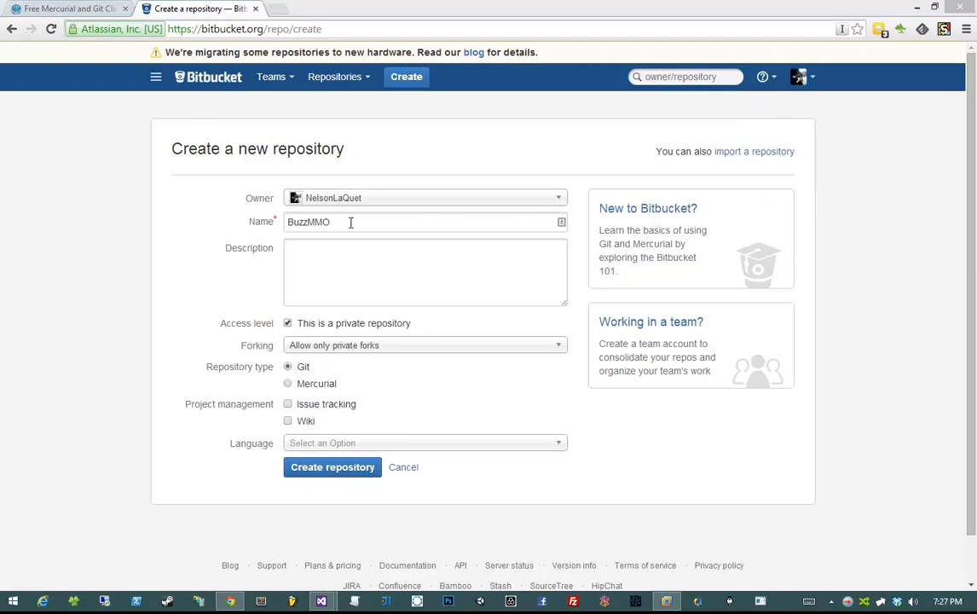
left_click(344, 262)
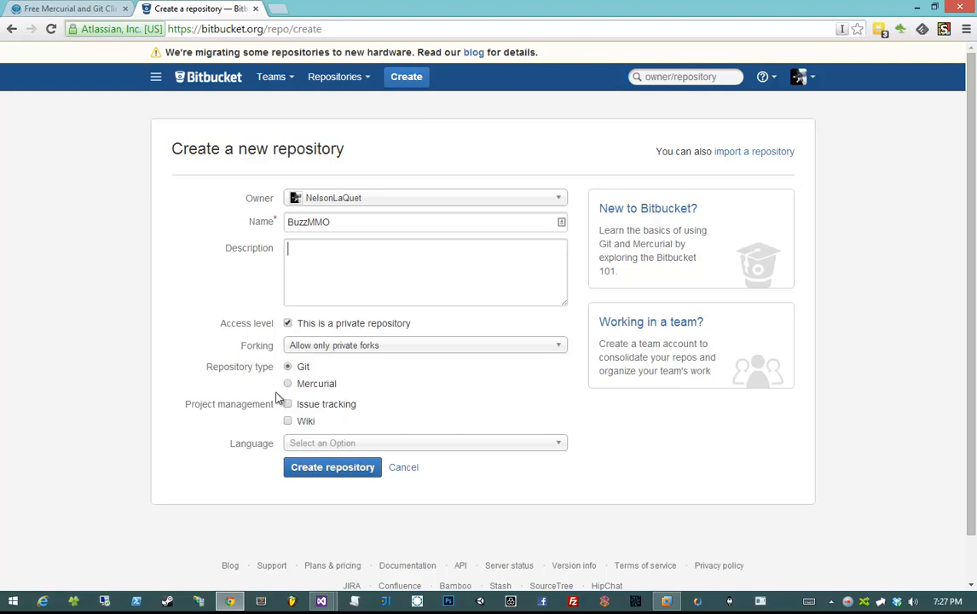
left_click(345, 471)
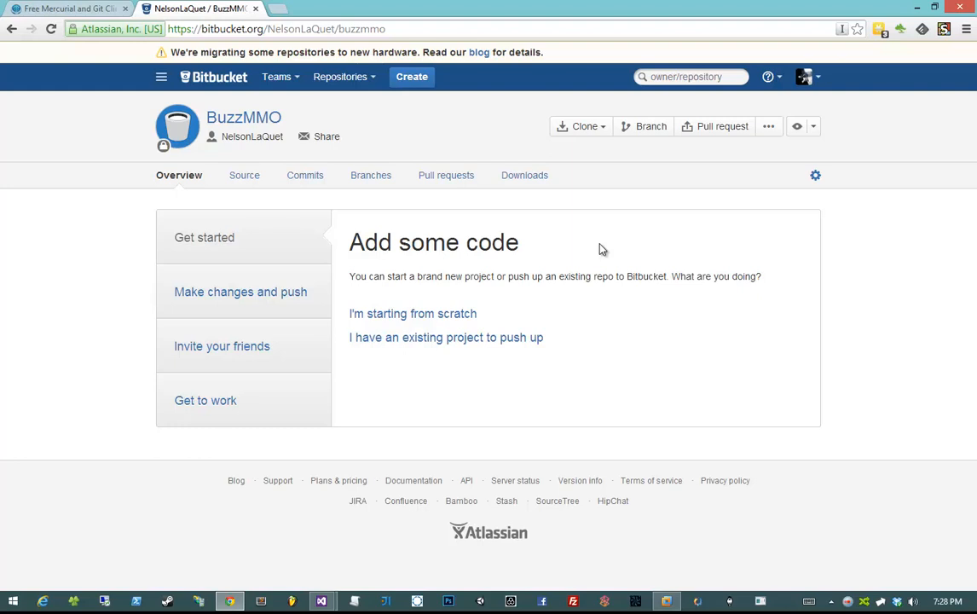
- Return to the SourceTree download tab, keeping the BuzzMMO repository open
left_click(70, 9)
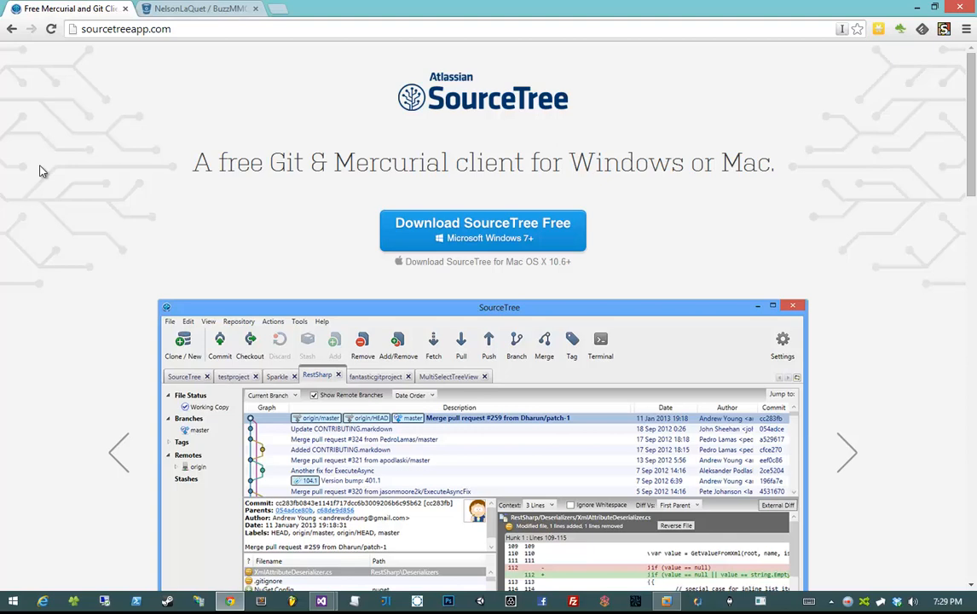
scroll(39, 171, "down", 2)
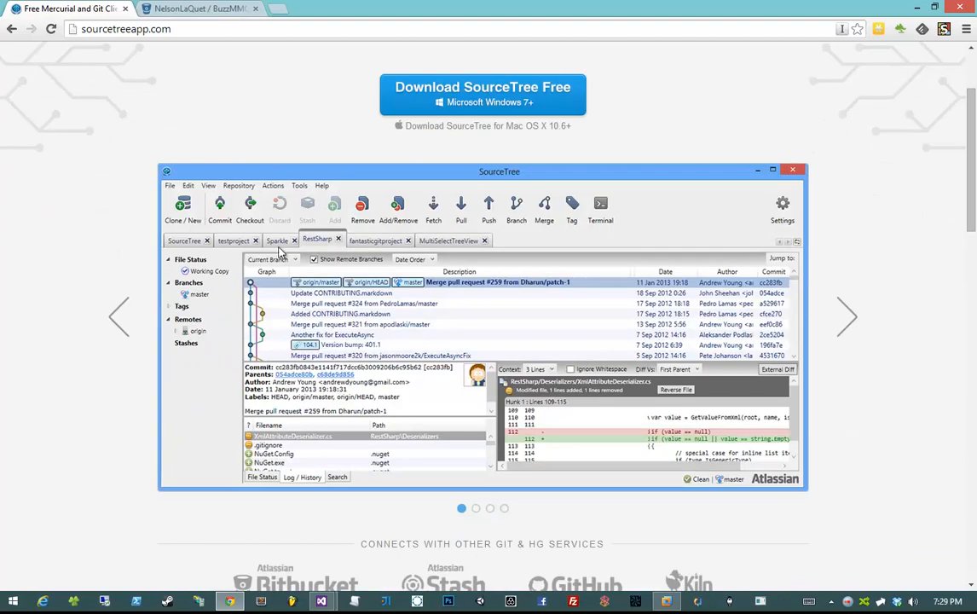
left_click(168, 12)
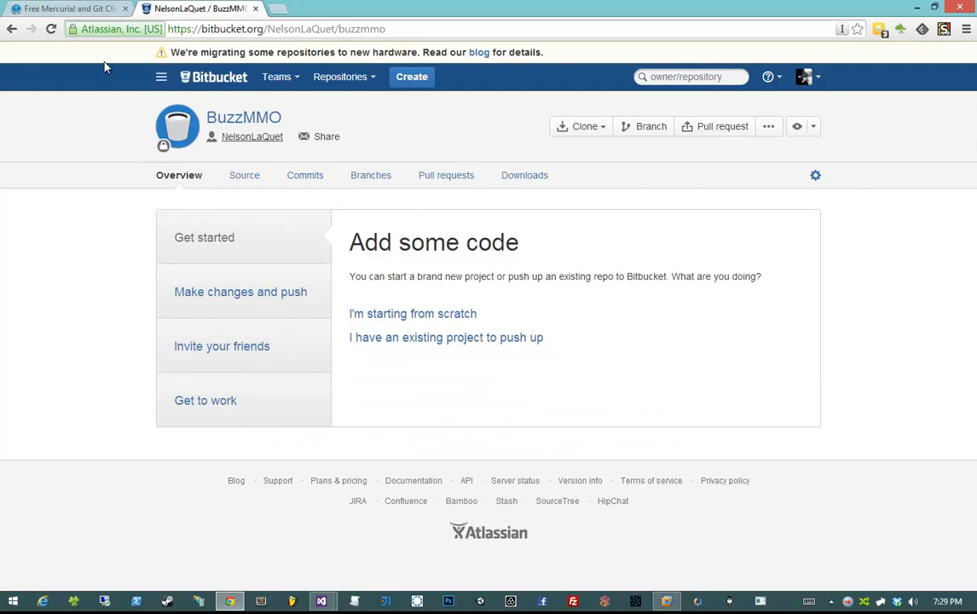
left_click(47, 10)
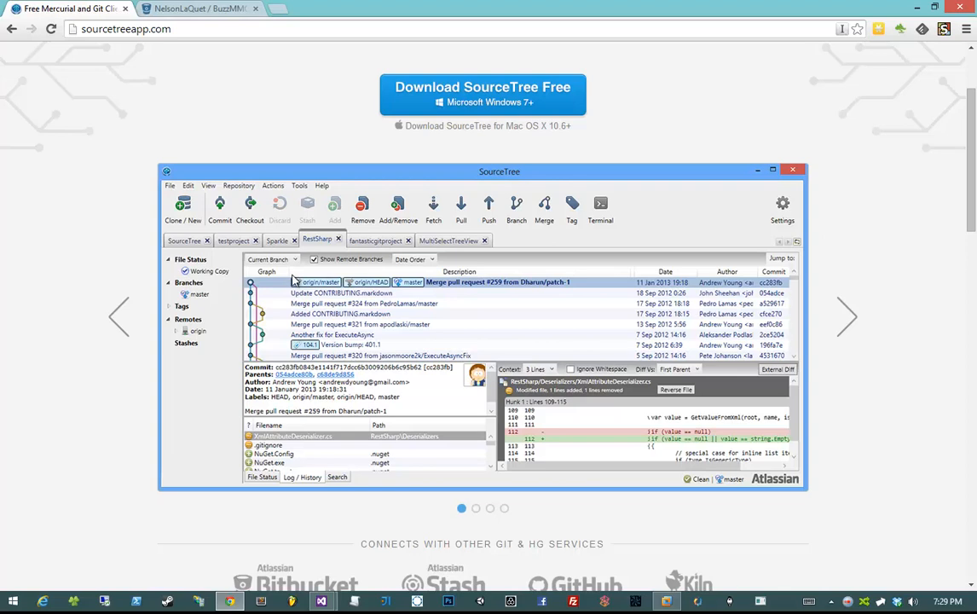
scroll(285, 277, "up", 1)
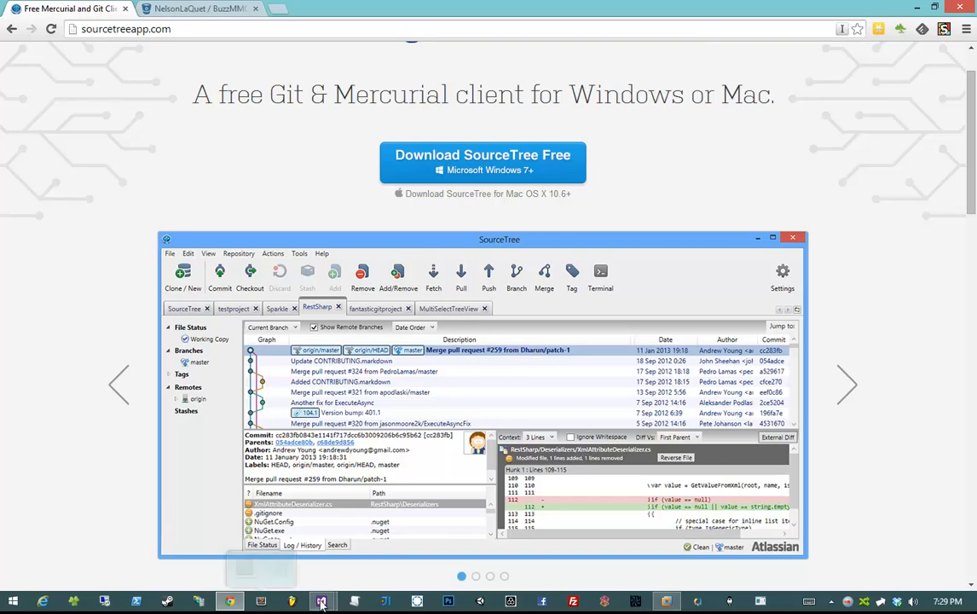
mouse_move(332, 602)
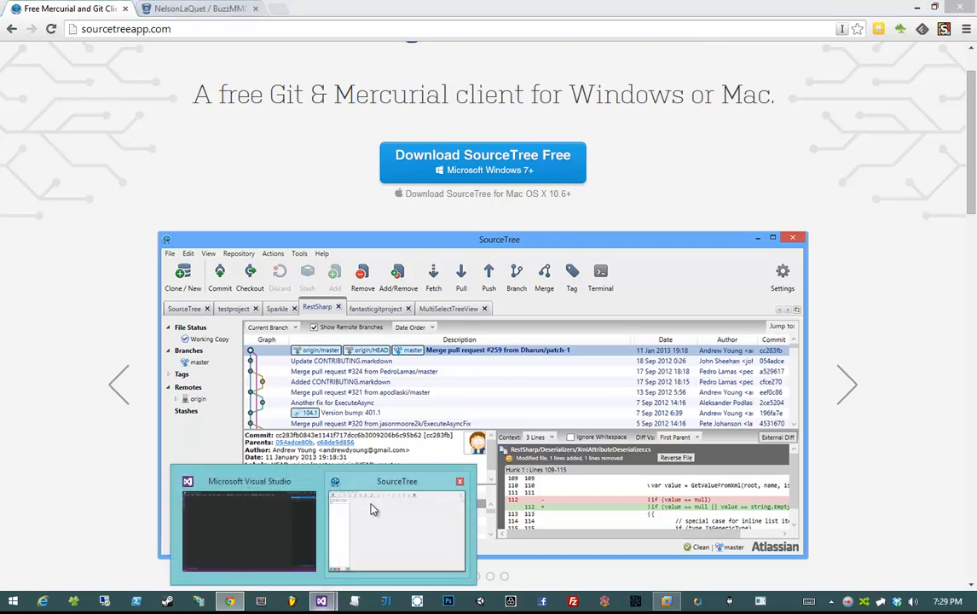
- Position the SourceTree window over the BuzzMMO repository page and open its Tools menu
left_click(341, 457)
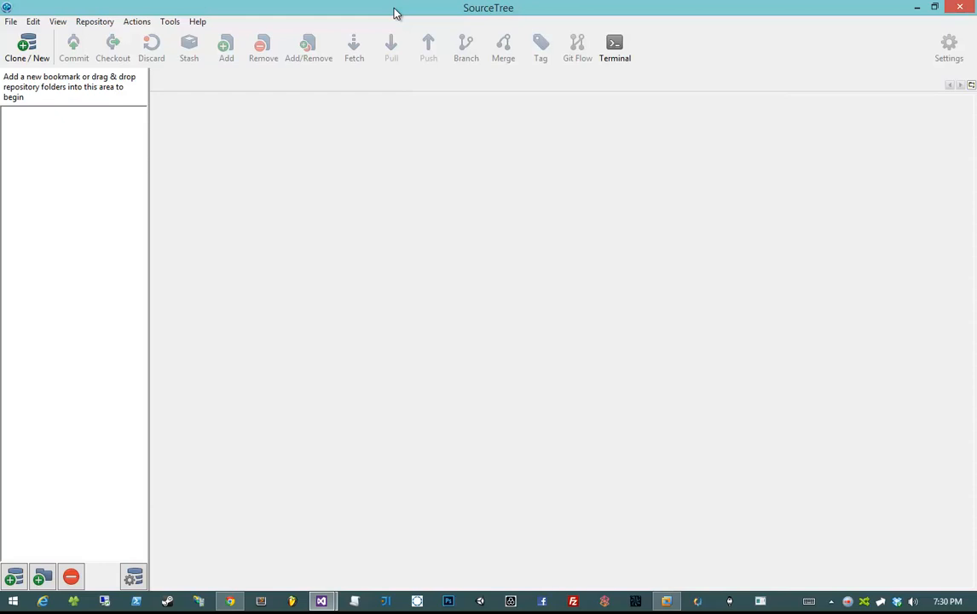
left_click_drag(395, 12, 442, 102)
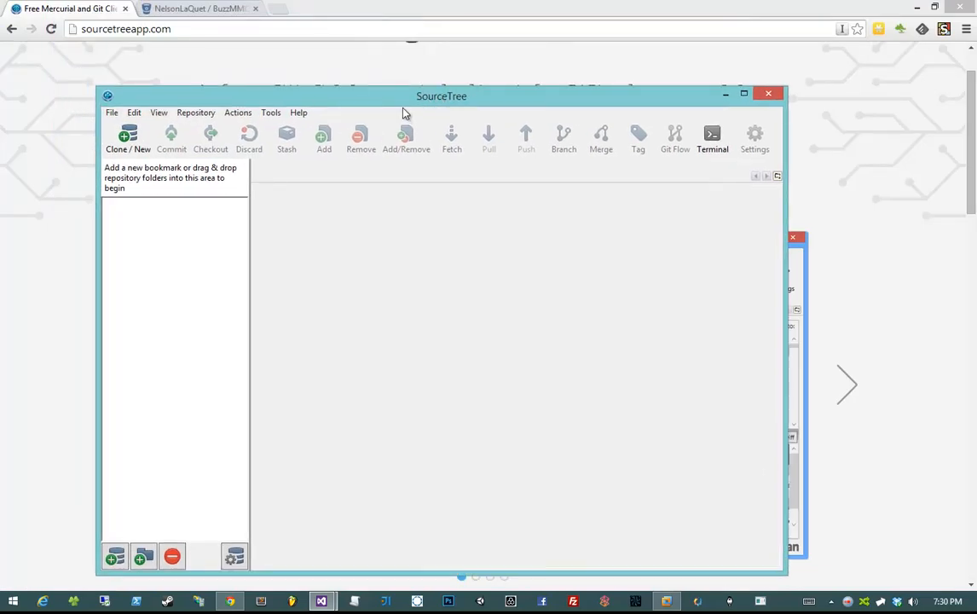
left_click(198, 9)
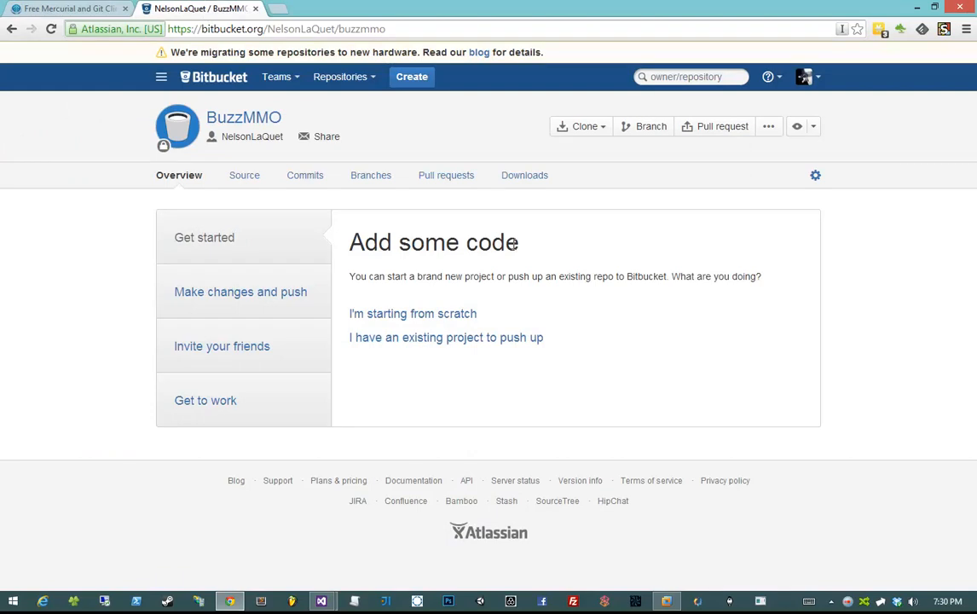
mouse_move(332, 604)
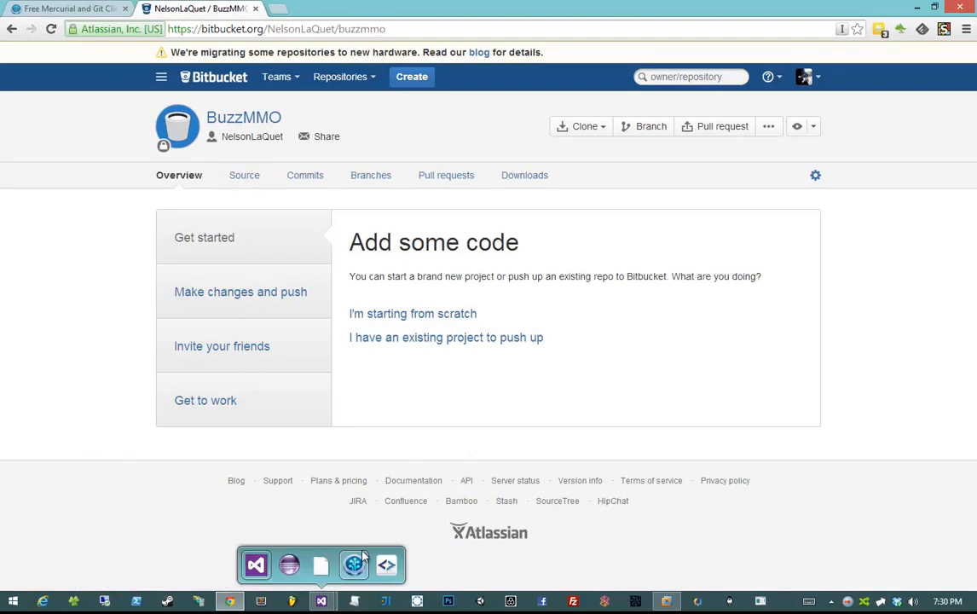
left_click(381, 529)
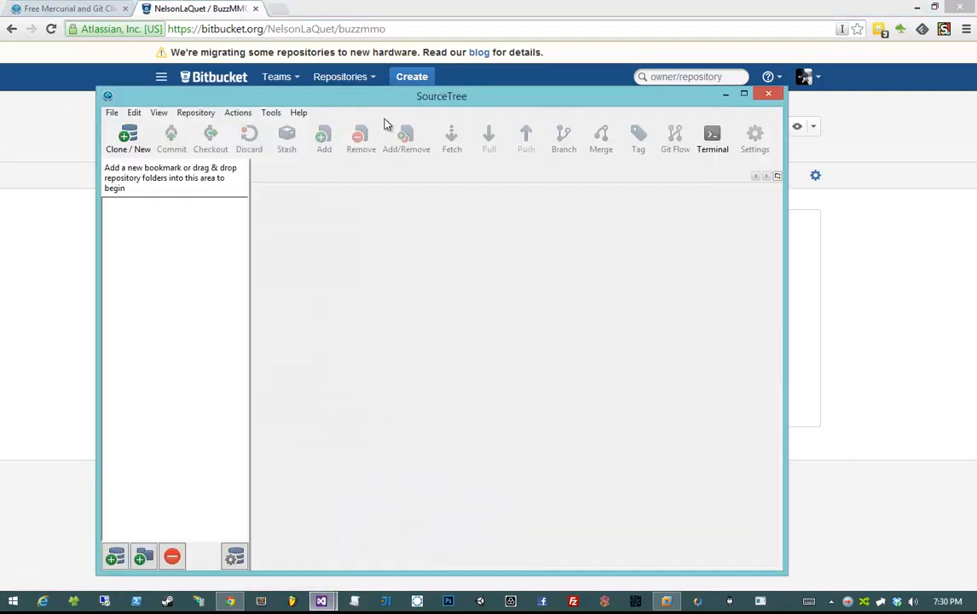
left_click_drag(348, 48, 426, 72)
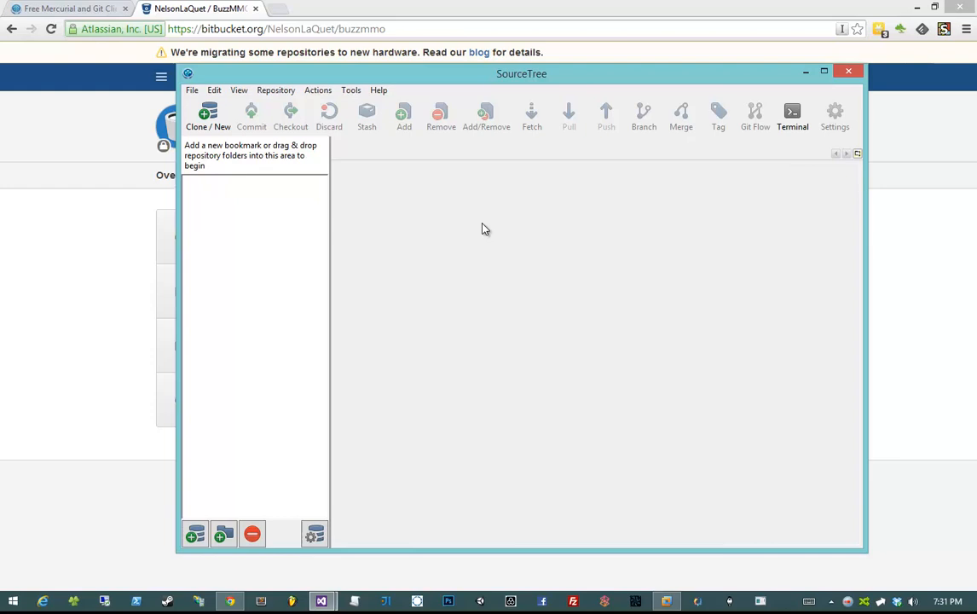
left_click(349, 91)
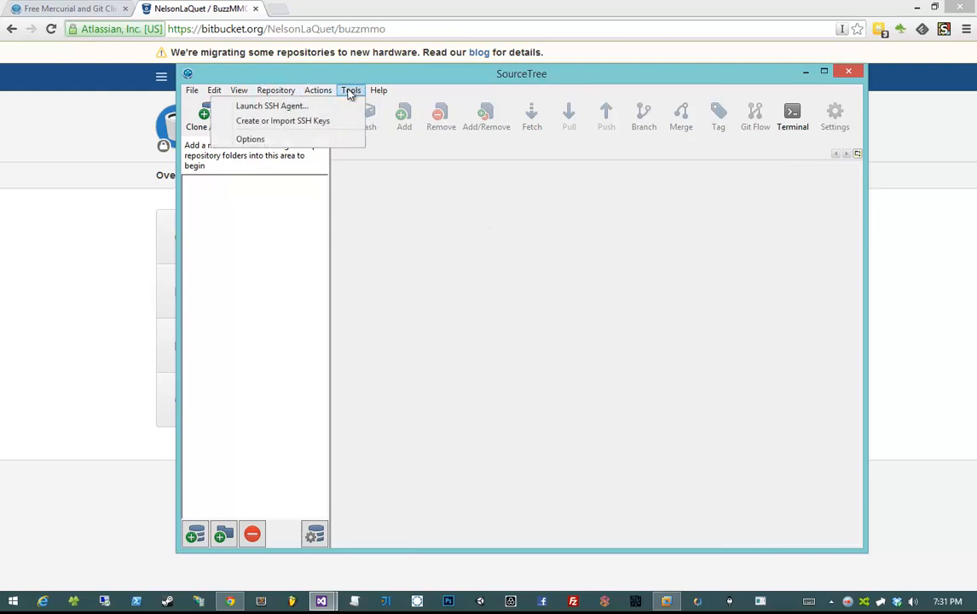
- Generate a 1024-bit SSH-2 RSA key pair via Create or Import SSH Keys
left_click(296, 125)
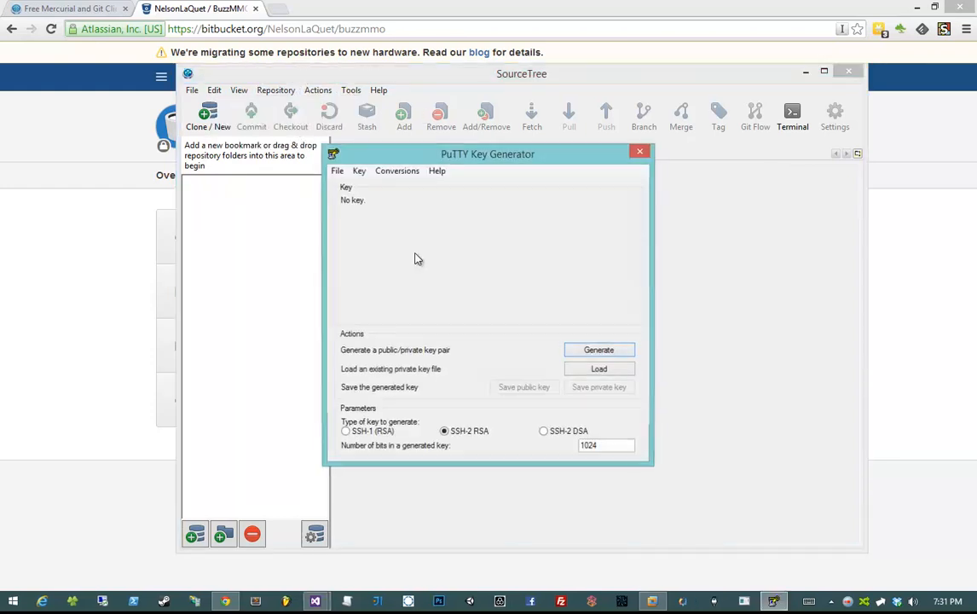
left_click(607, 347)
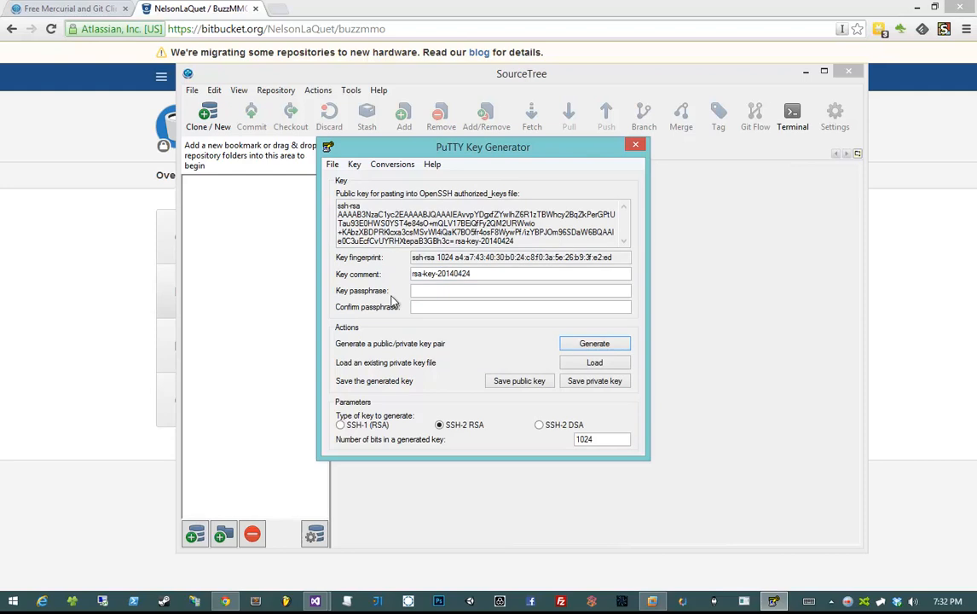
left_click(495, 206)
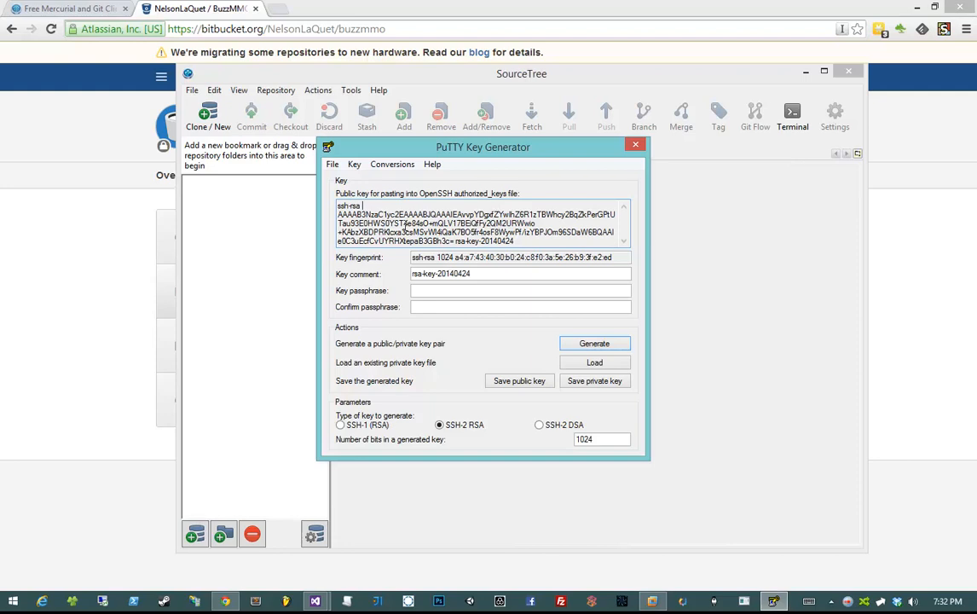
left_click_drag(337, 205, 552, 189)
left_click(547, 208)
- Save the private key, answering Yes to saving it without a passphrase
left_click(594, 381)
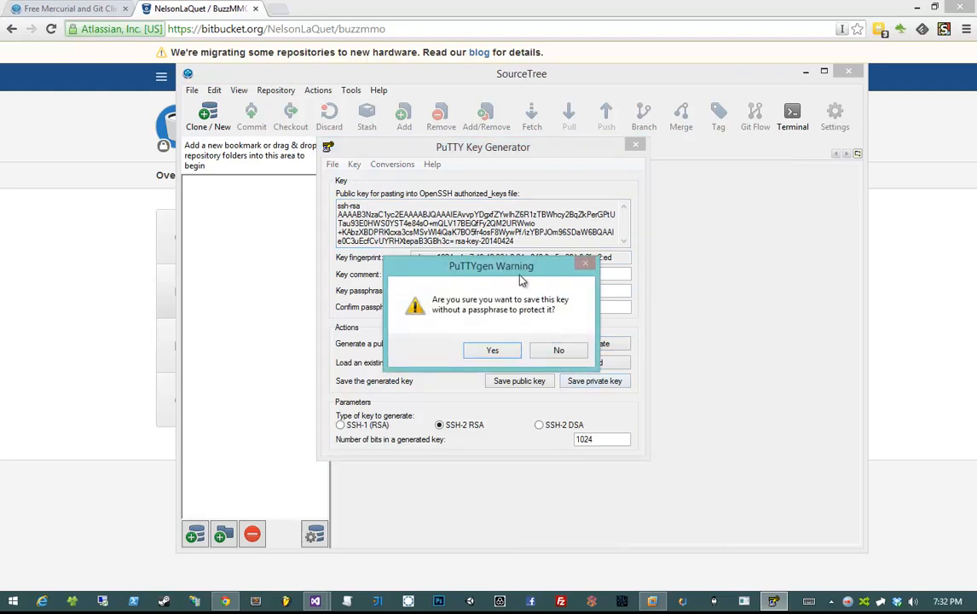
left_click_drag(522, 266, 648, 337)
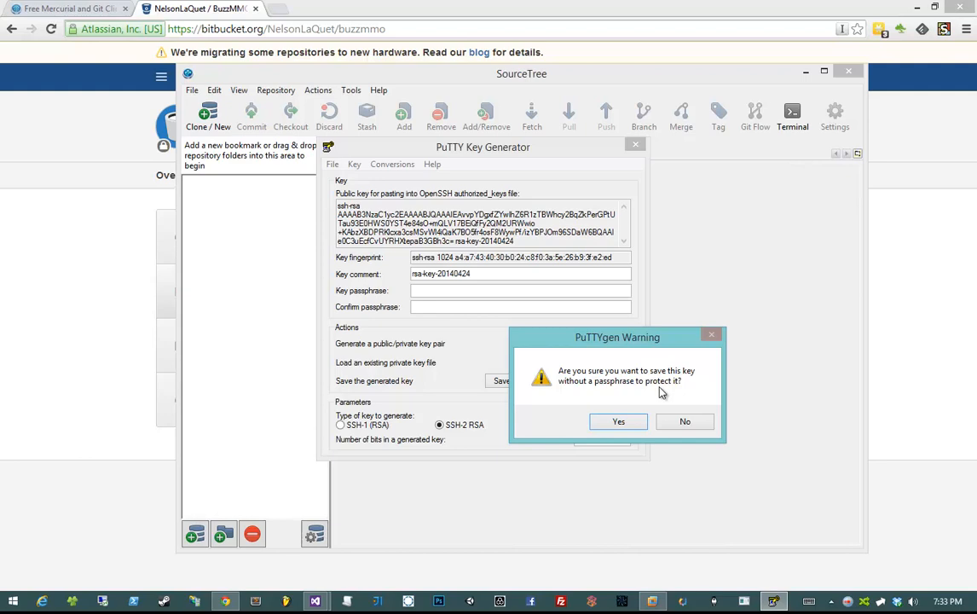
left_click(618, 421)
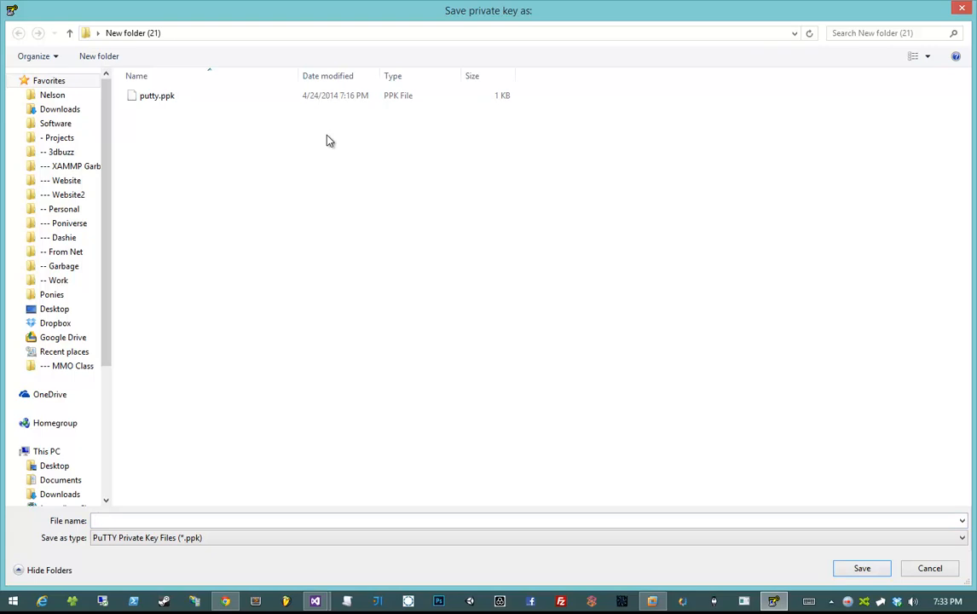
- Save the private key as putty.ppk with type PuTTY Private Key Files
left_click(266, 34)
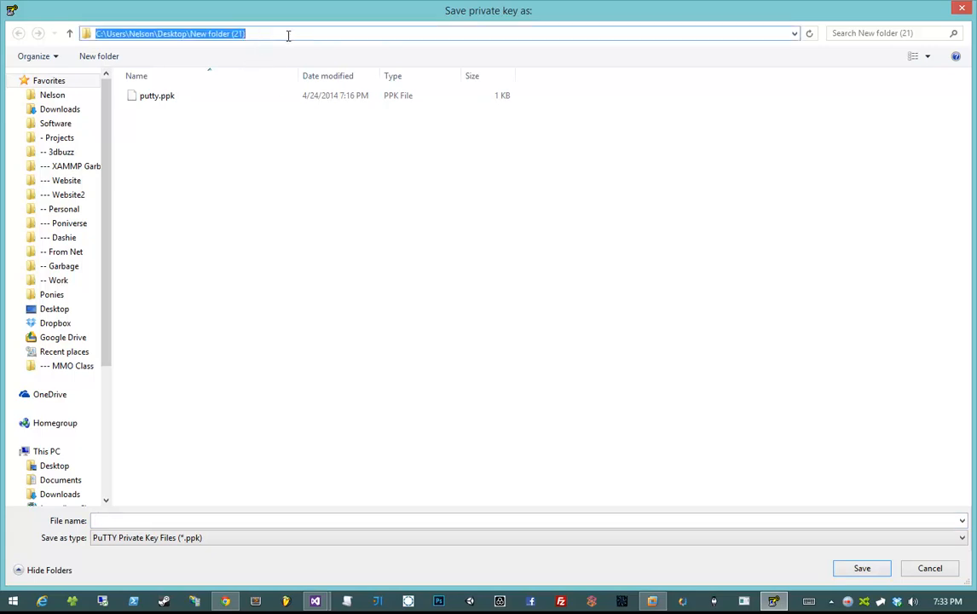
left_click(338, 213)
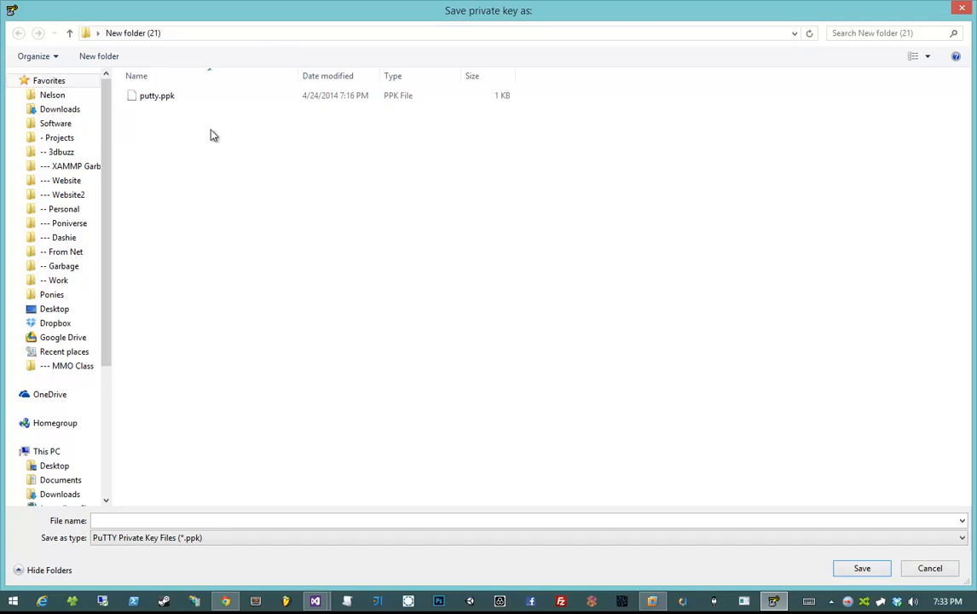
left_click(208, 99)
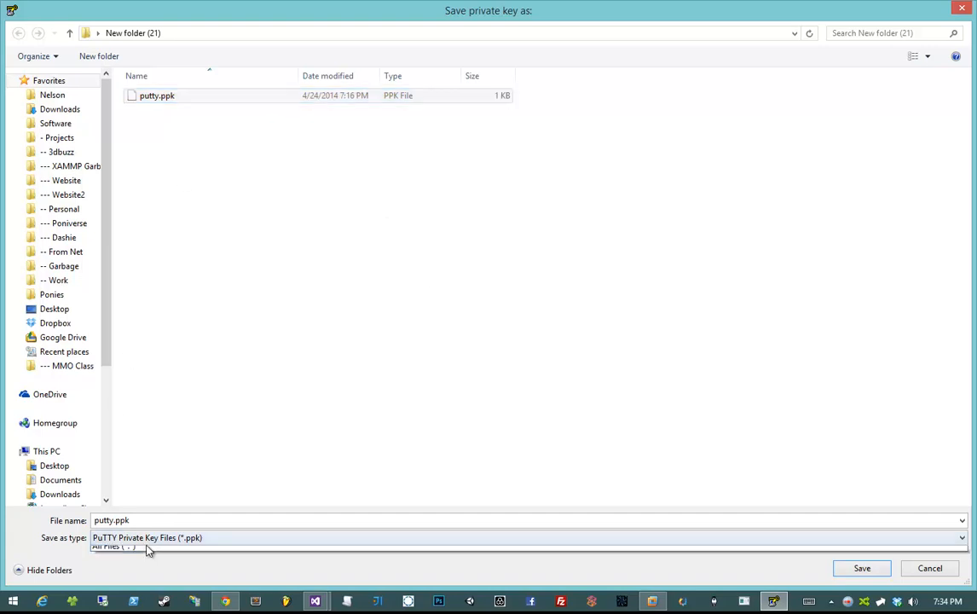
left_click(143, 539)
left_click(143, 551)
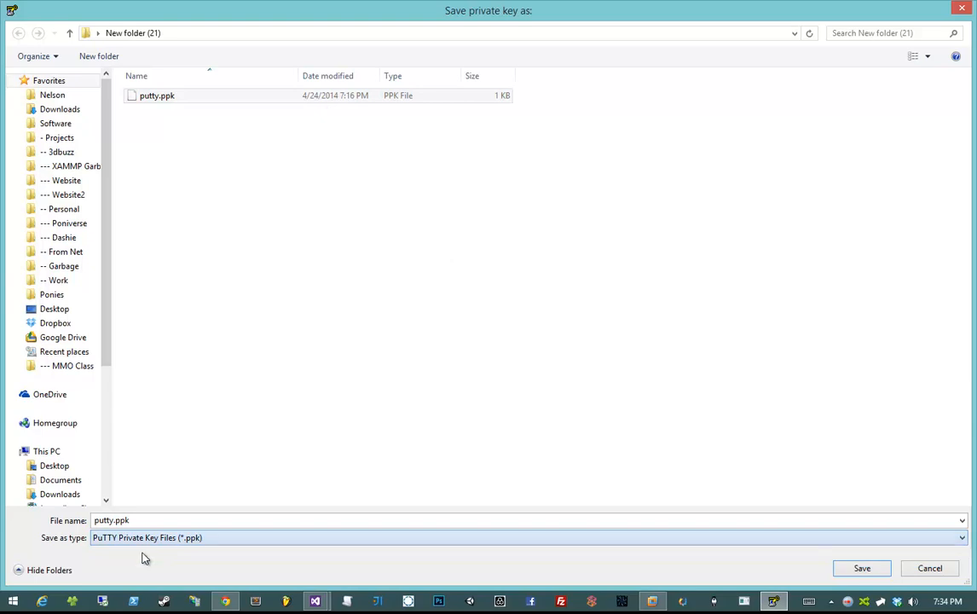
left_click(144, 518)
left_click(175, 97)
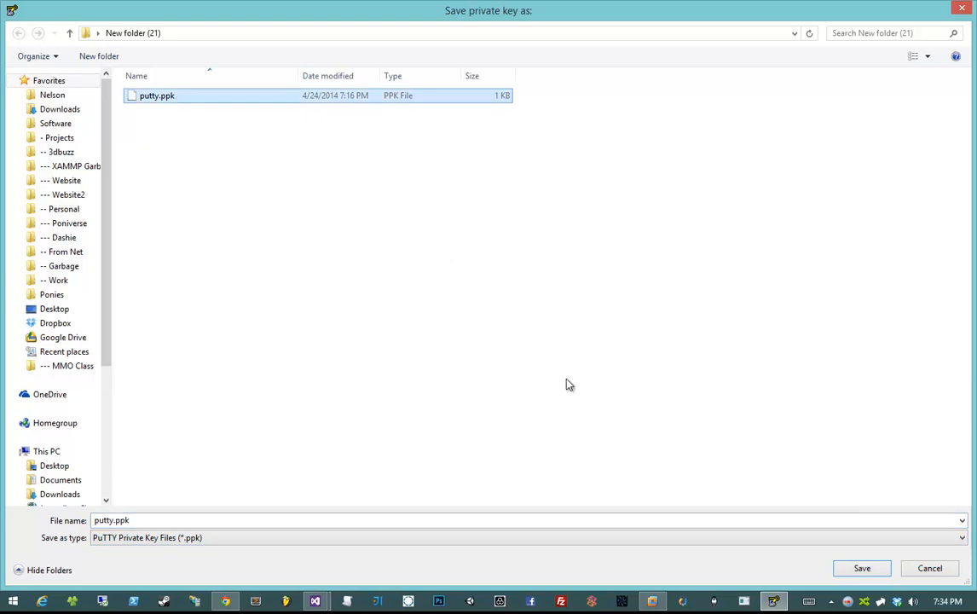
left_click(862, 567)
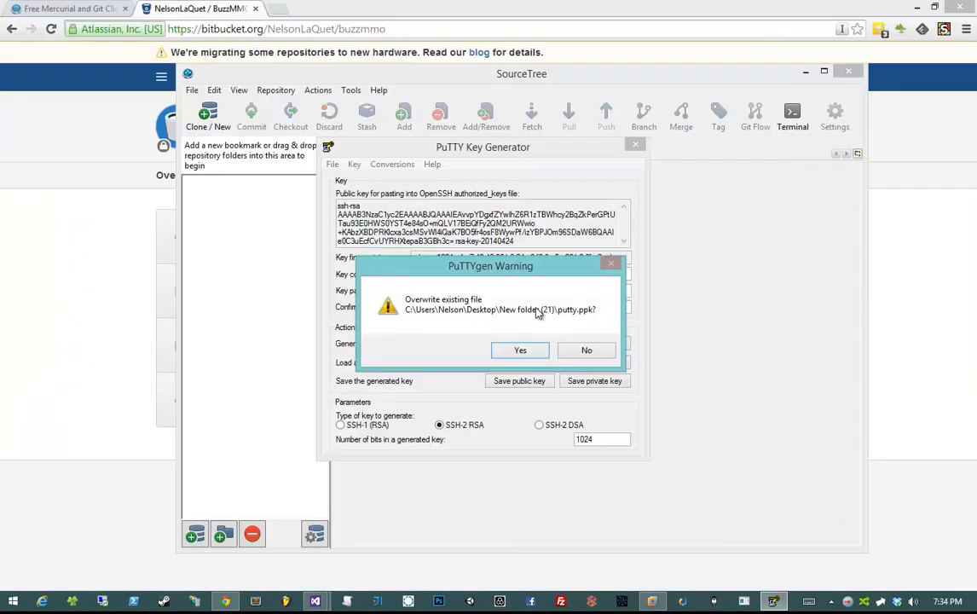
- Confirm overwriting putty.ppk and select it in New folder (21) in File Explorer
left_click(519, 351)
left_click(494, 289)
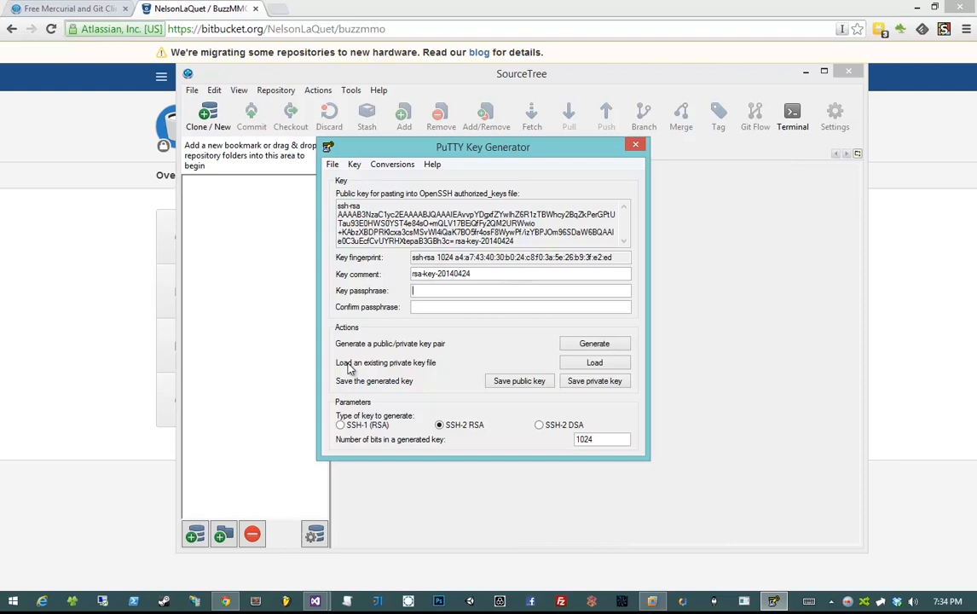
left_click(73, 600)
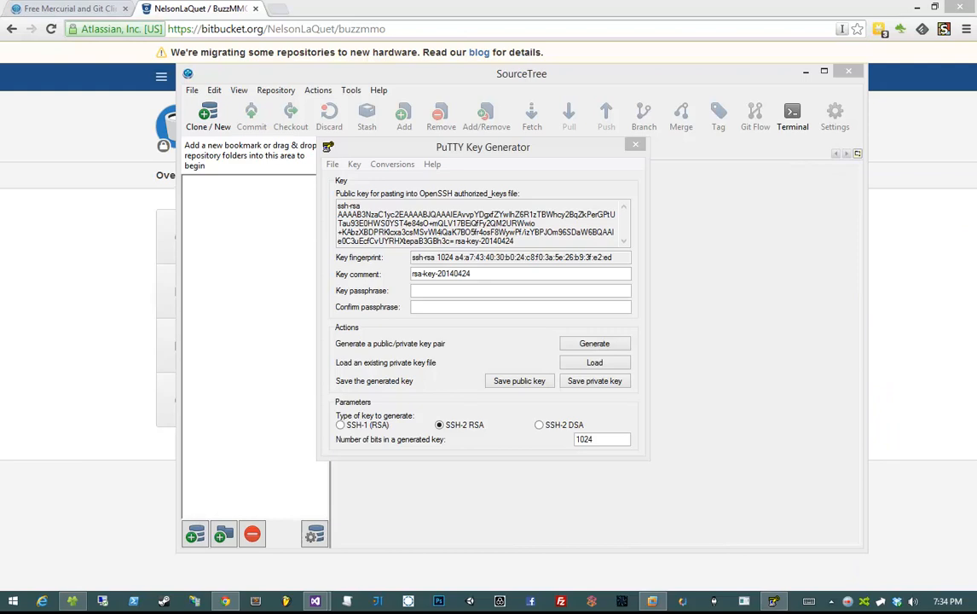
left_click(450, 173)
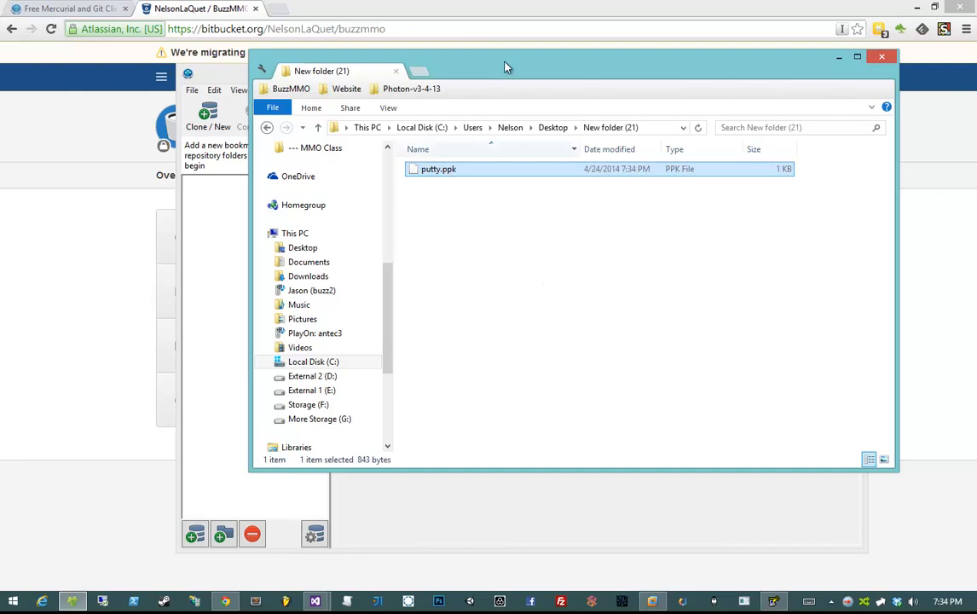
- Copy the full ssh-rsa public key from PuTTY Key Generator
left_click_drag(510, 72, 976, 119)
left_click(399, 221)
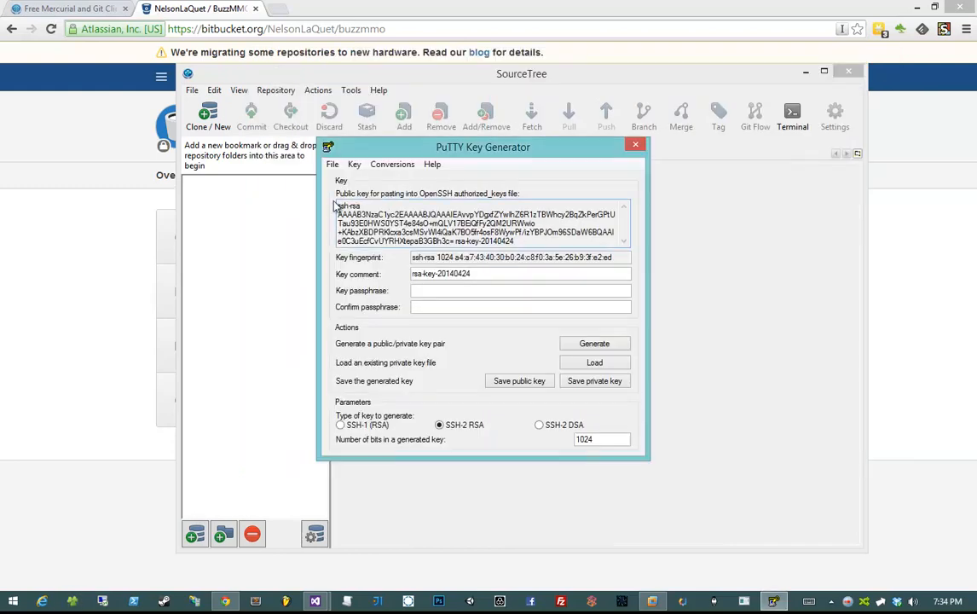
left_click_drag(338, 205, 585, 290)
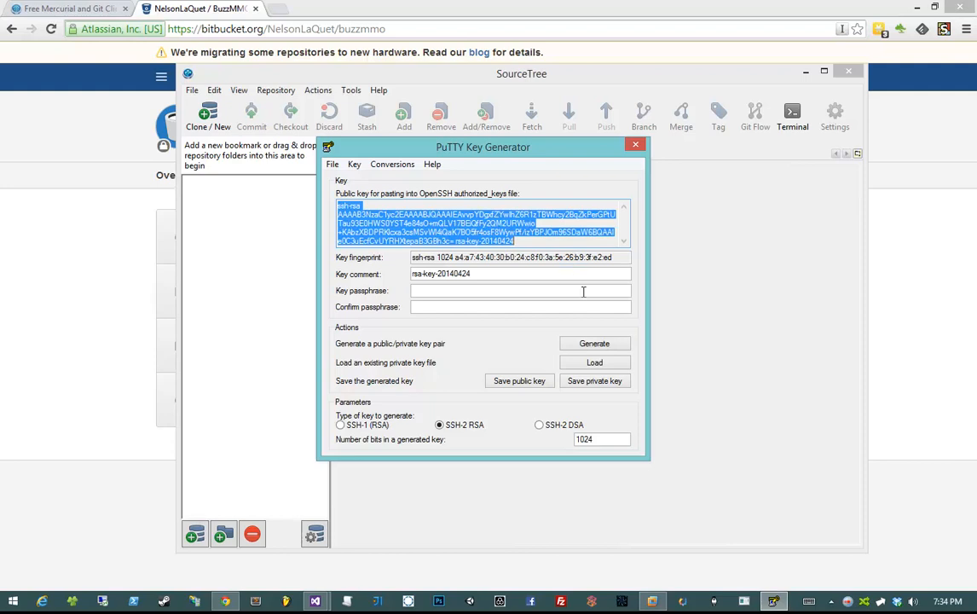
right_click(452, 204)
left_click(358, 246)
- Create Public Key.txt in New folder (21), paste the public key, and save it
key("alt+Tab")
right_click(397, 252)
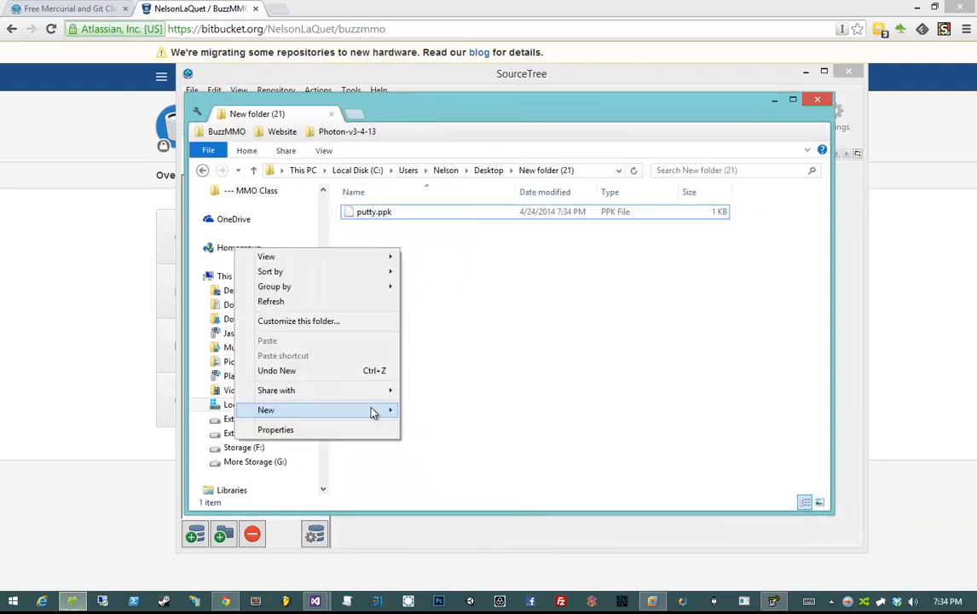
mouse_move(371, 409)
left_click(195, 535)
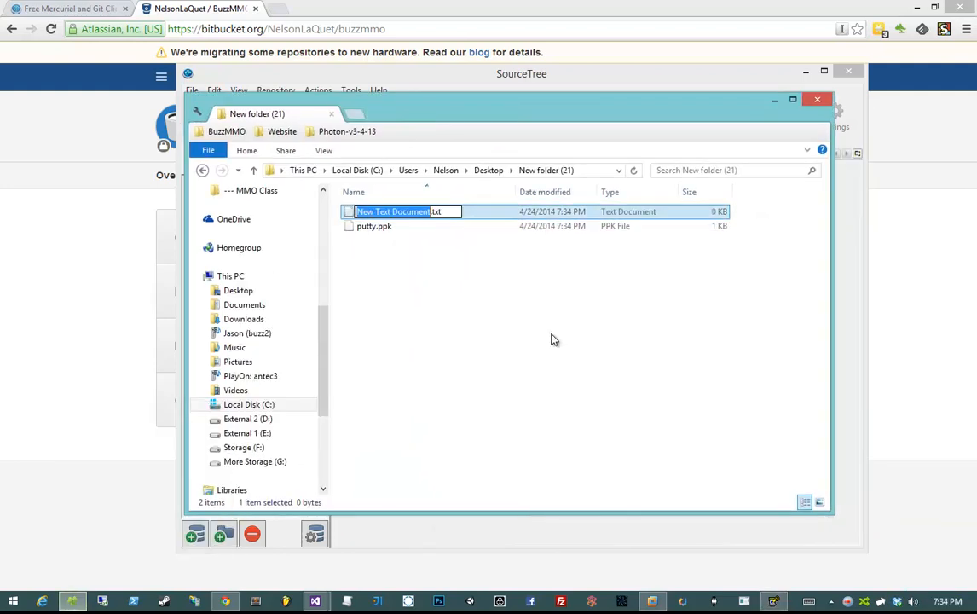
type("Public Key")
key("Return")
key("Return")
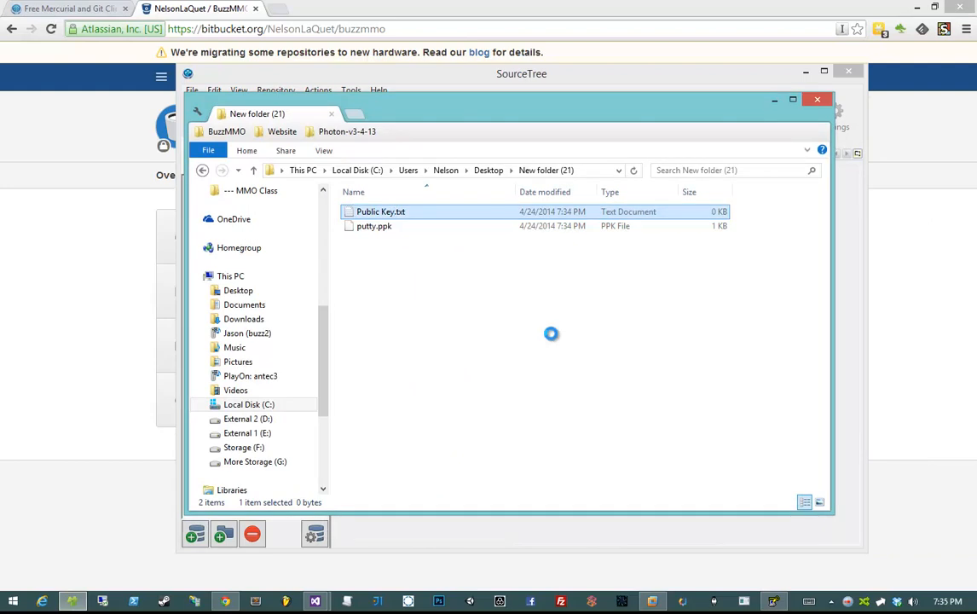
key("ctrl+v")
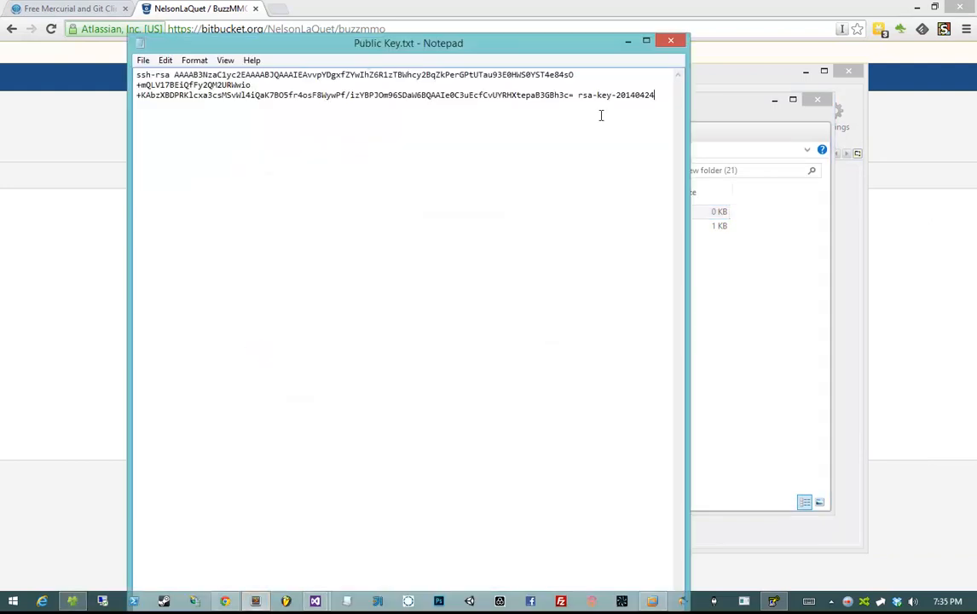
left_click(670, 41)
left_click(458, 317)
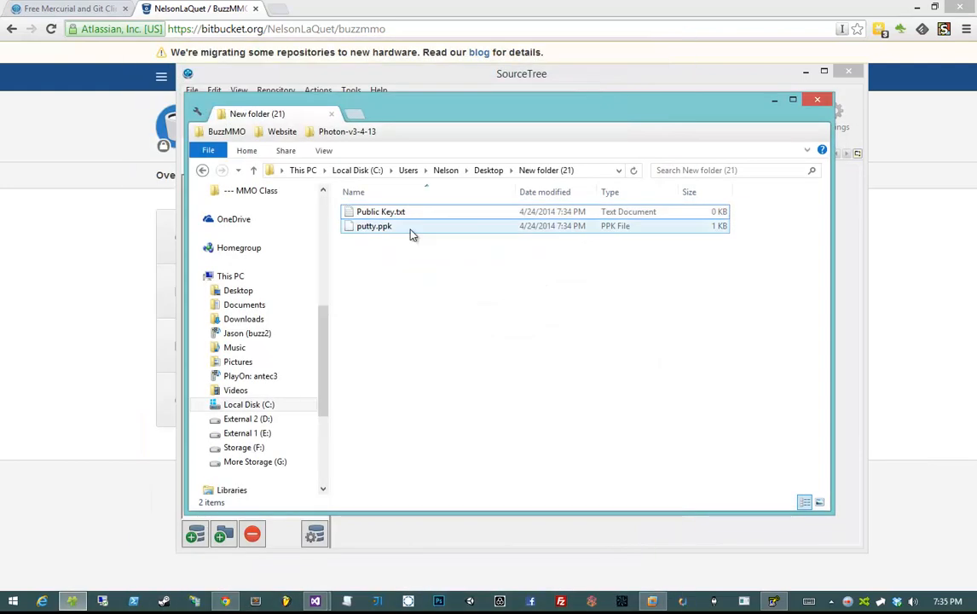
left_click_drag(462, 110, 976, 158)
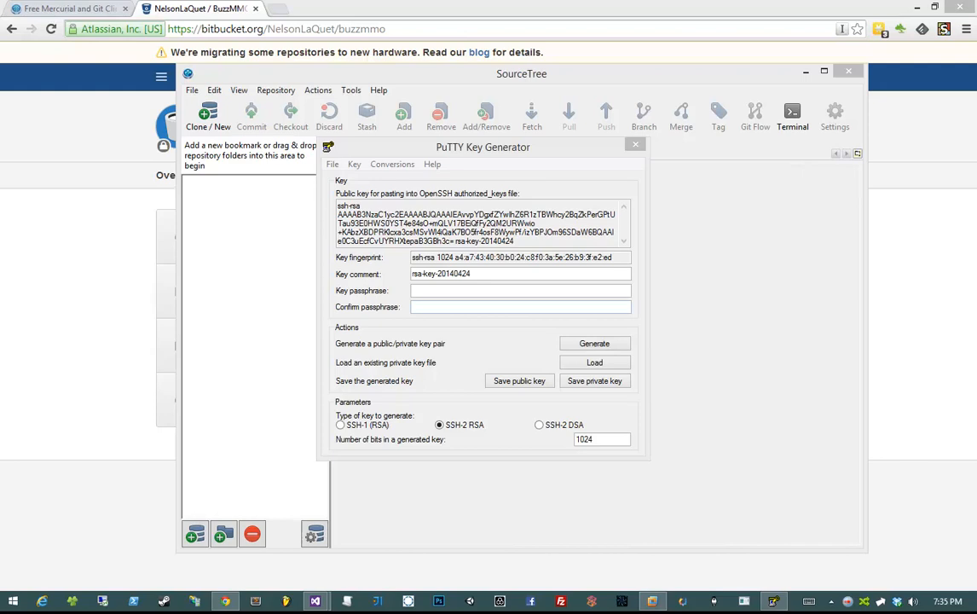
- Check Public Key.txt and putty.ppk in New folder (21), then close that window
left_click_drag(976, 137, 870, 130)
left_click(767, 237)
left_click(767, 223)
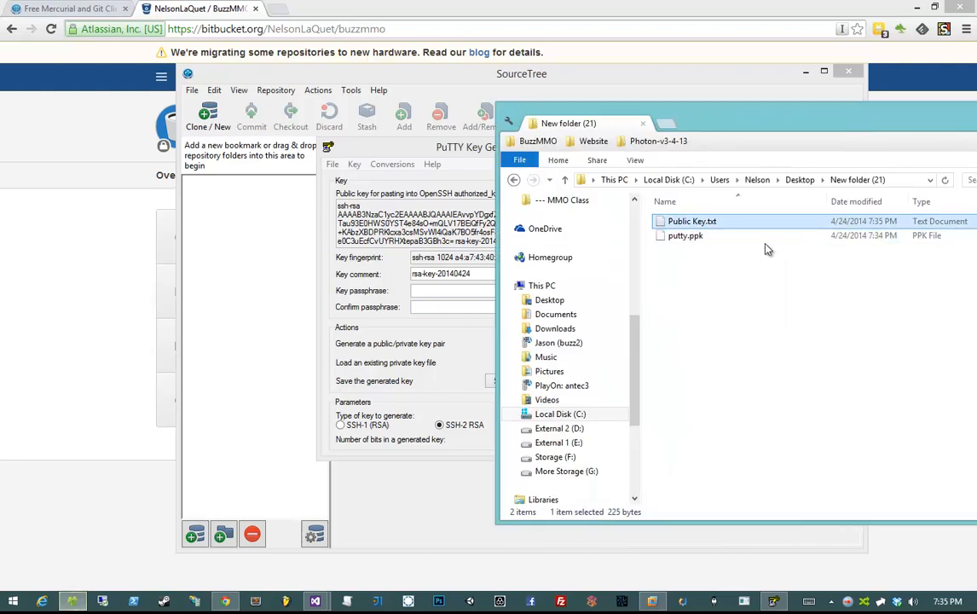
left_click(766, 237)
left_click(765, 222)
left_click(767, 236)
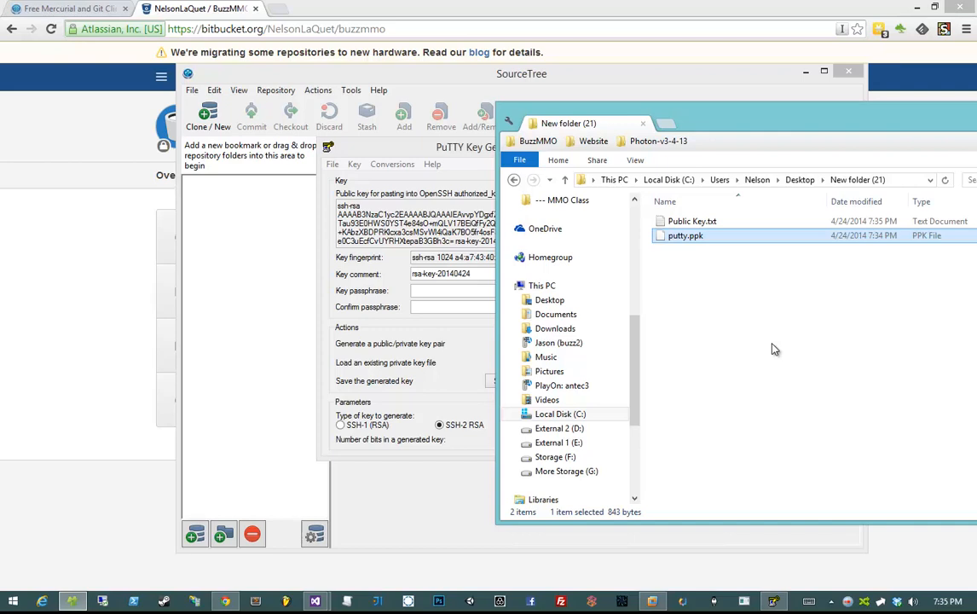
left_click(643, 123)
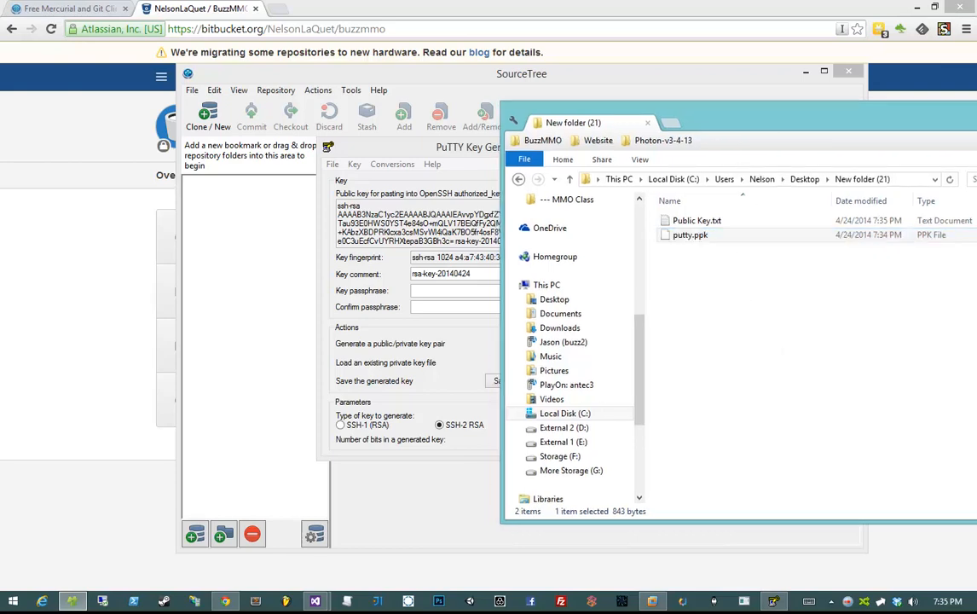
- Copy the public key again from PuTTYgen and bring up the BuzzMMO Bitbucket page
left_click(338, 206)
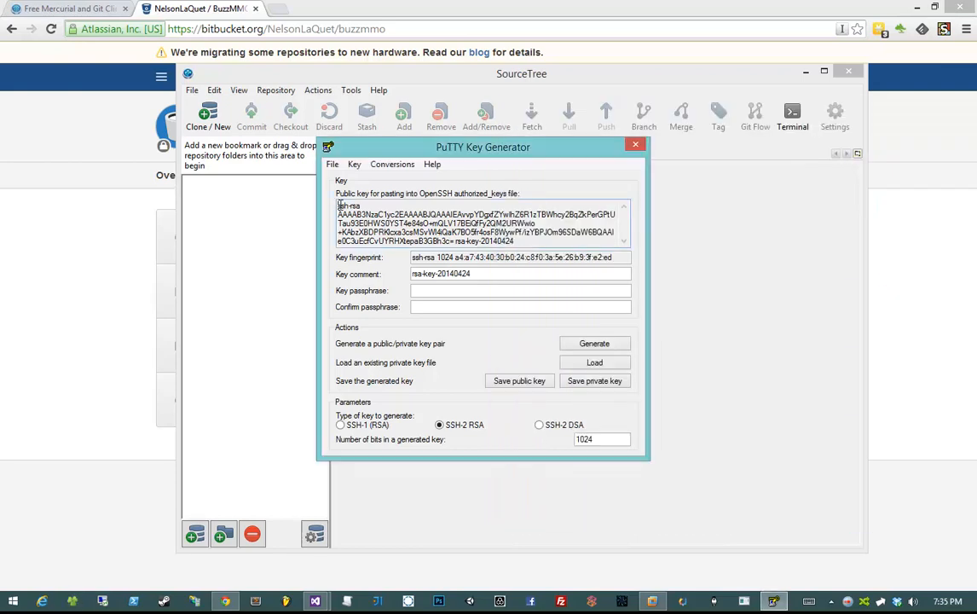
left_click_drag(337, 207, 585, 289)
right_click(450, 230)
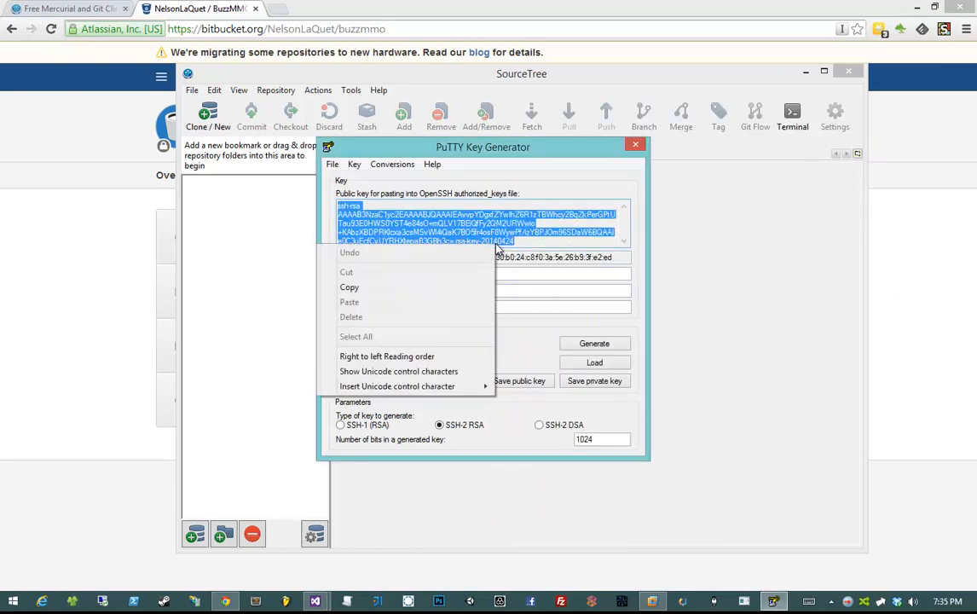
left_click(400, 261)
left_click(440, 232)
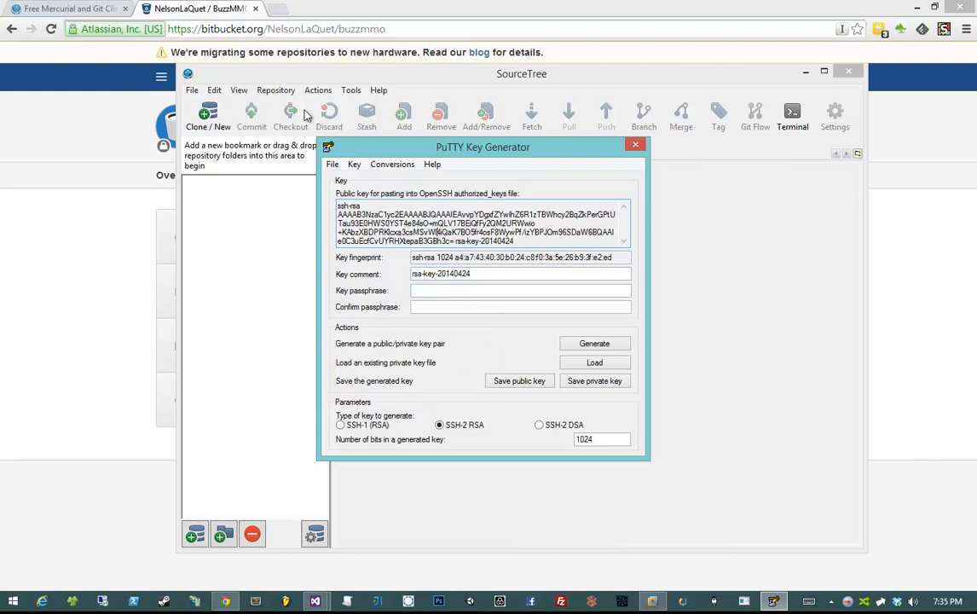
left_click(196, 9)
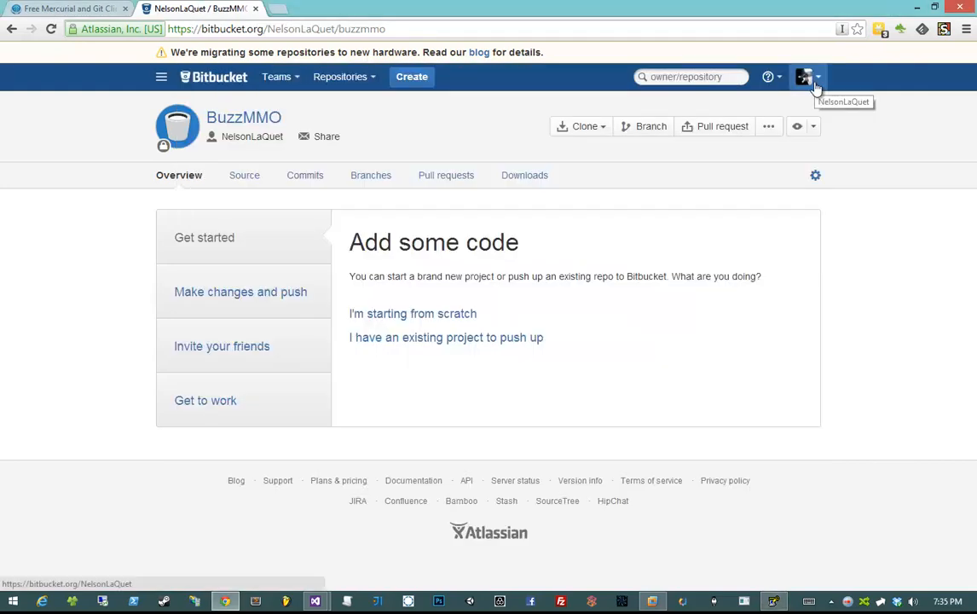
- Go to Bitbucket's Manage account SSH keys page through the avatar menu
left_click(816, 87)
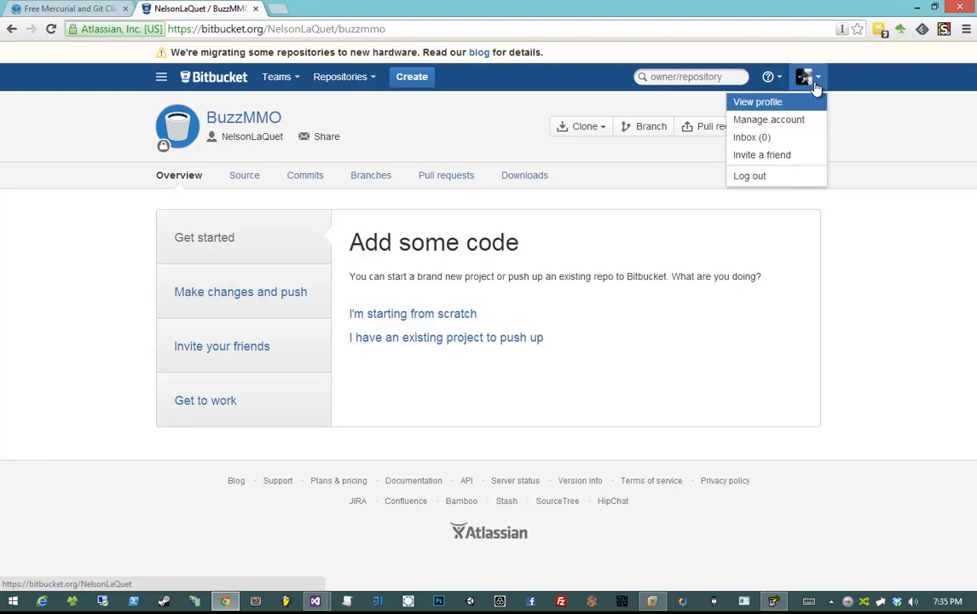
left_click(769, 121)
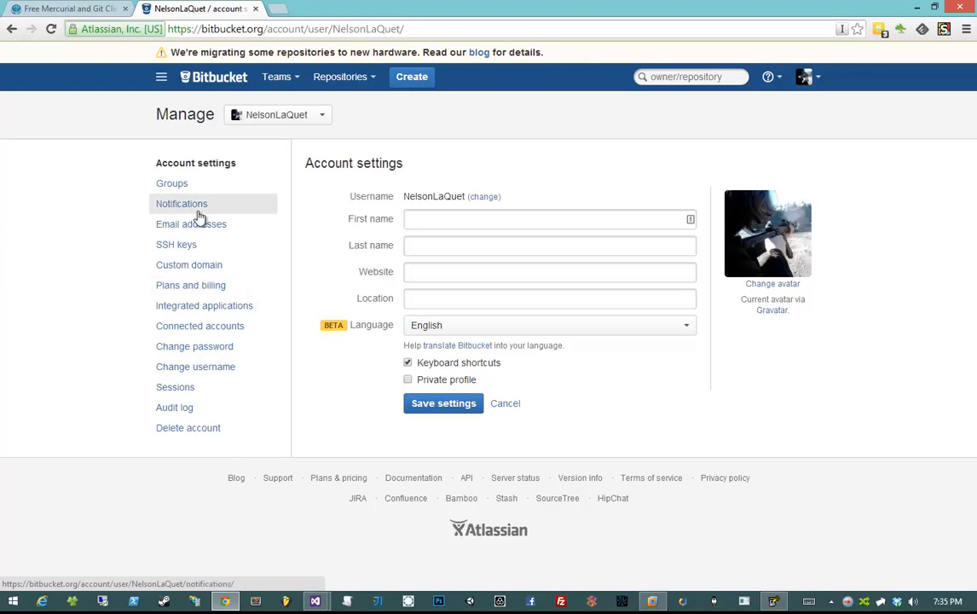
left_click(162, 245)
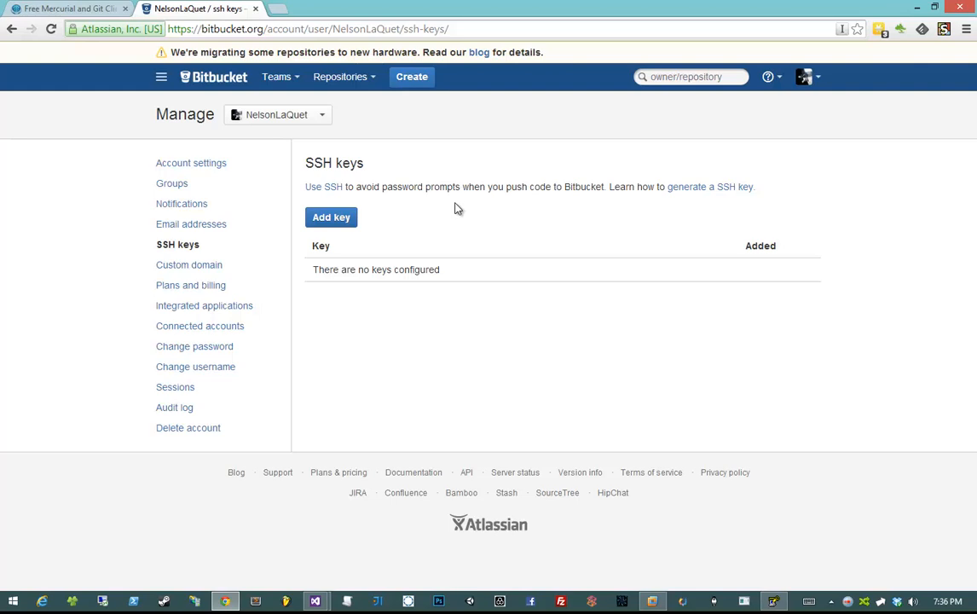
- Add the copied public key as a new SSH key labelled 'BuzzMMO Test'
left_click(342, 216)
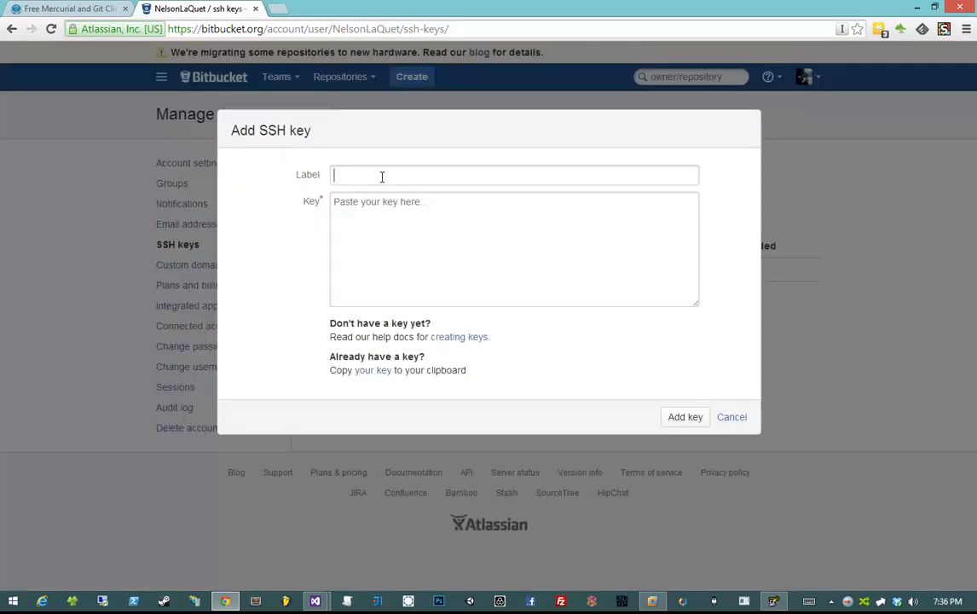
type("BuzzMMO Test")
key("Tab")
key("ctrl+v")
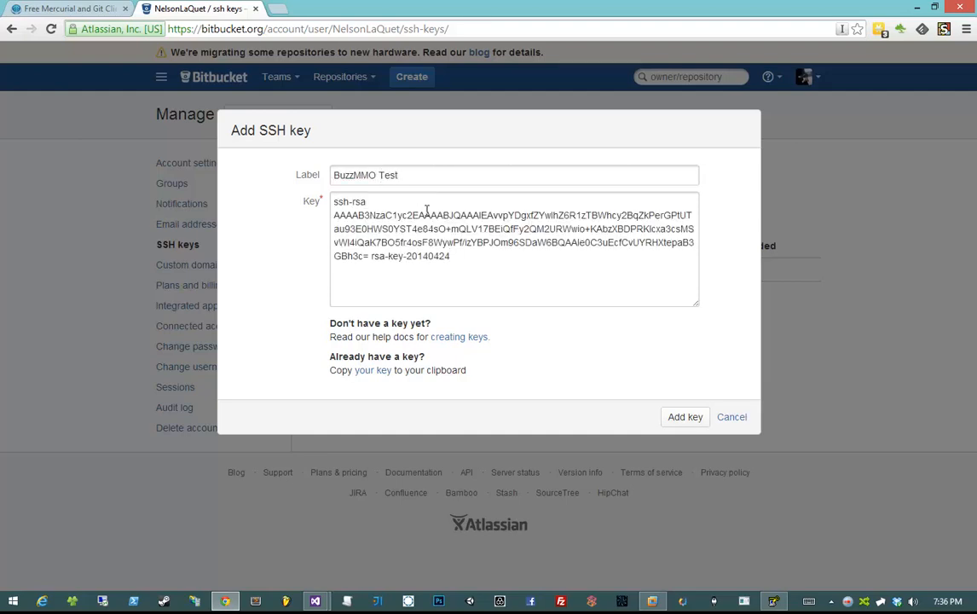
left_click(686, 417)
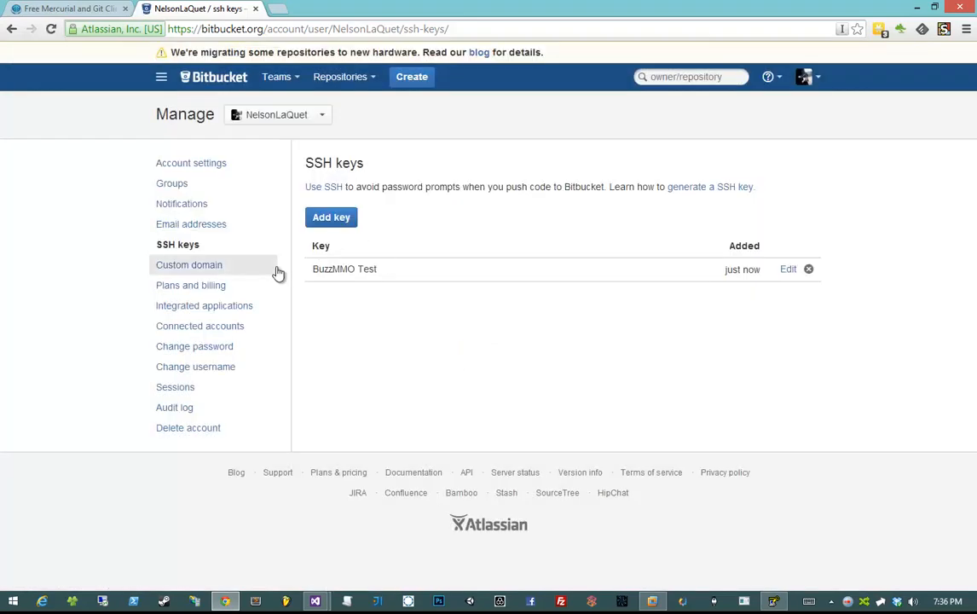
- Check the new BuzzMMO Test entry and bring the New folder (21) window into view
left_click_drag(308, 270, 432, 261)
left_click(430, 262)
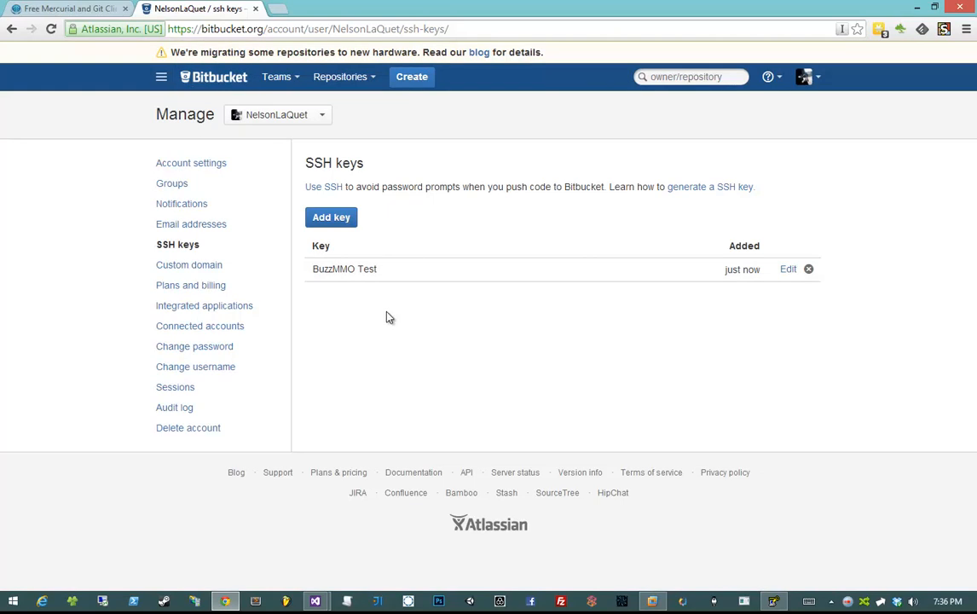
left_click_drag(976, 162, 589, 150)
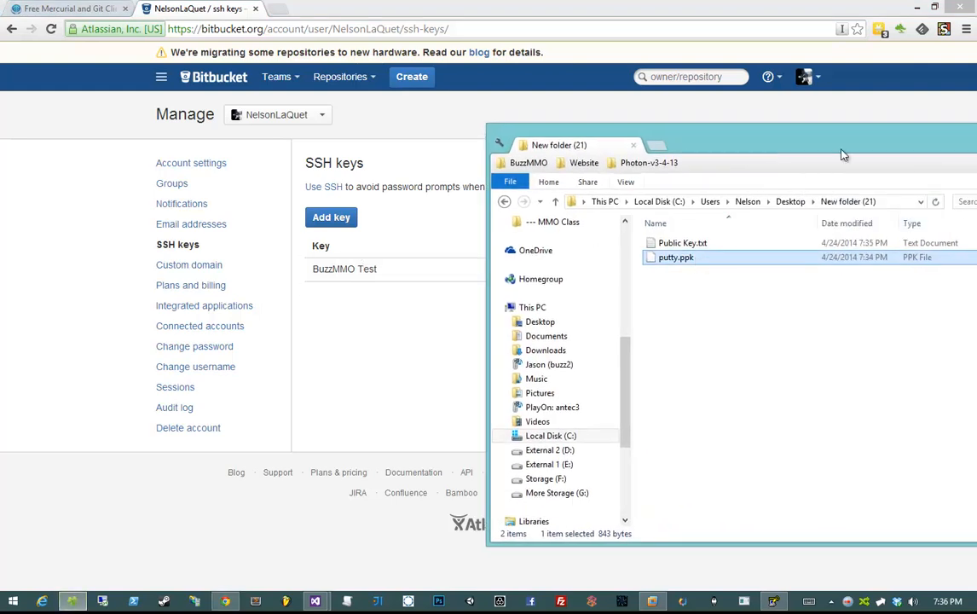
- Return to Bitbucket's SSH keys page listing the BuzzMMO Test key, then show grouped taskbar windows
left_click_drag(841, 152, 764, 156)
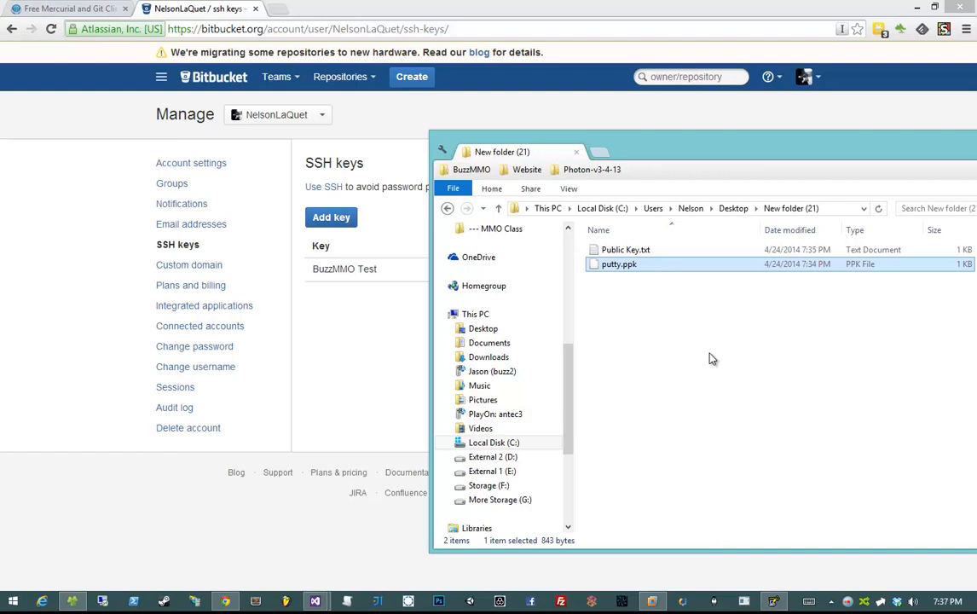
left_click(580, 128)
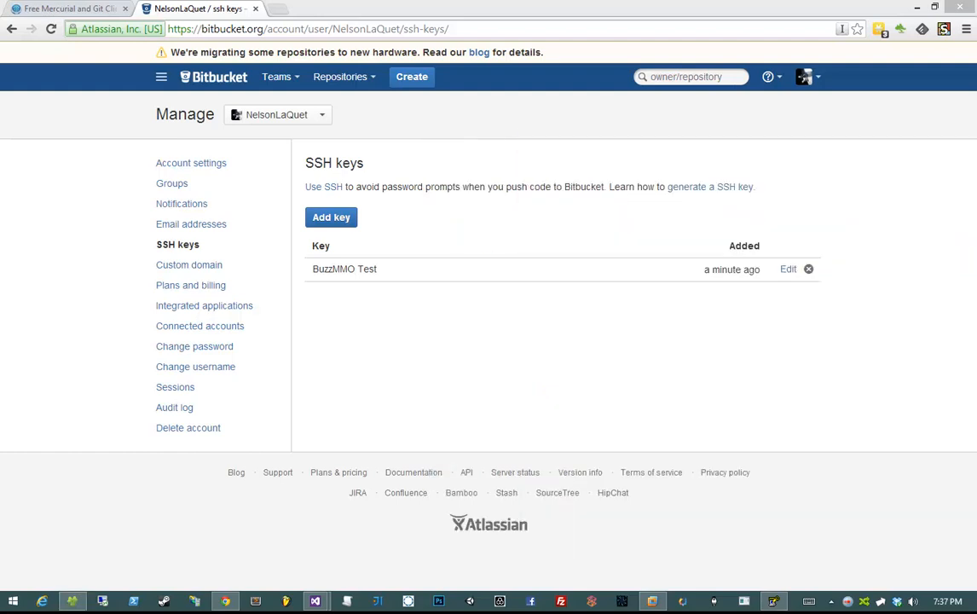
right_click(482, 224)
key("Escape")
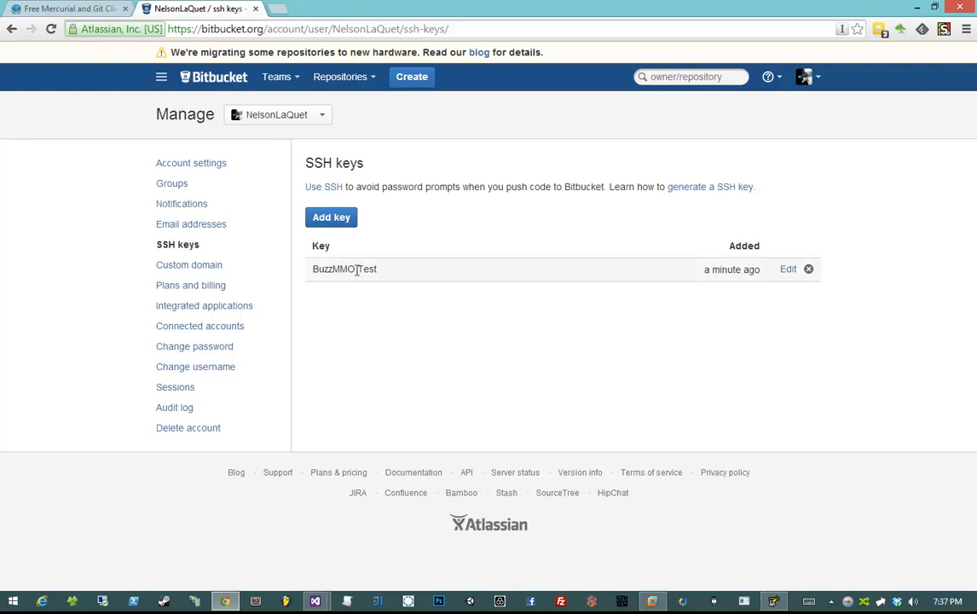
left_click(315, 601)
- Bring SourceTree forward and open Clone / New on the Clone Repository tab
left_click(376, 487)
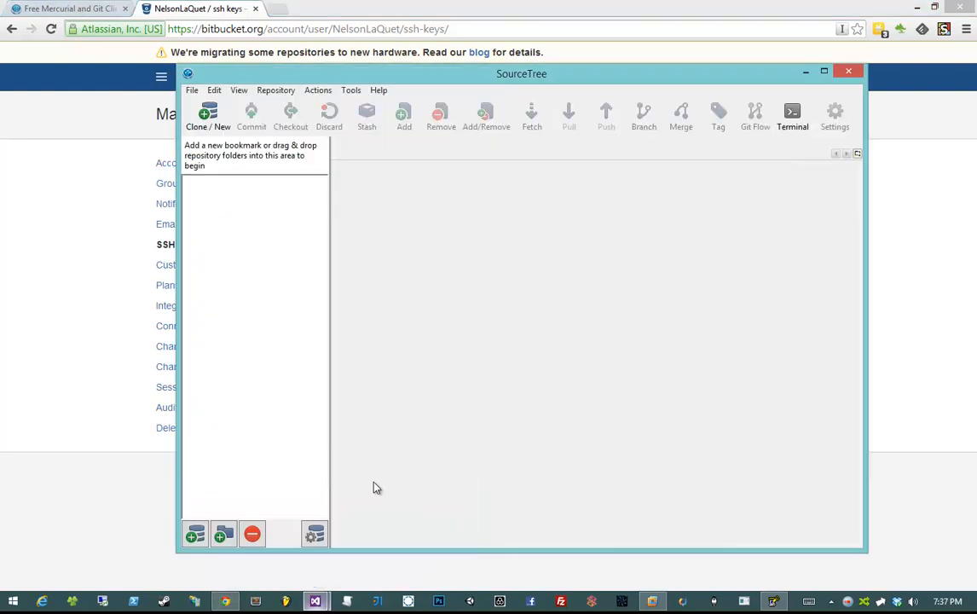
mouse_move(345, 79)
left_mouse_down()
mouse_move(572, 136)
mouse_move(558, 110)
mouse_move(530, 98)
mouse_move(471, 98)
mouse_move(520, 96)
mouse_move(419, 83)
mouse_move(339, 95)
left_mouse_up()
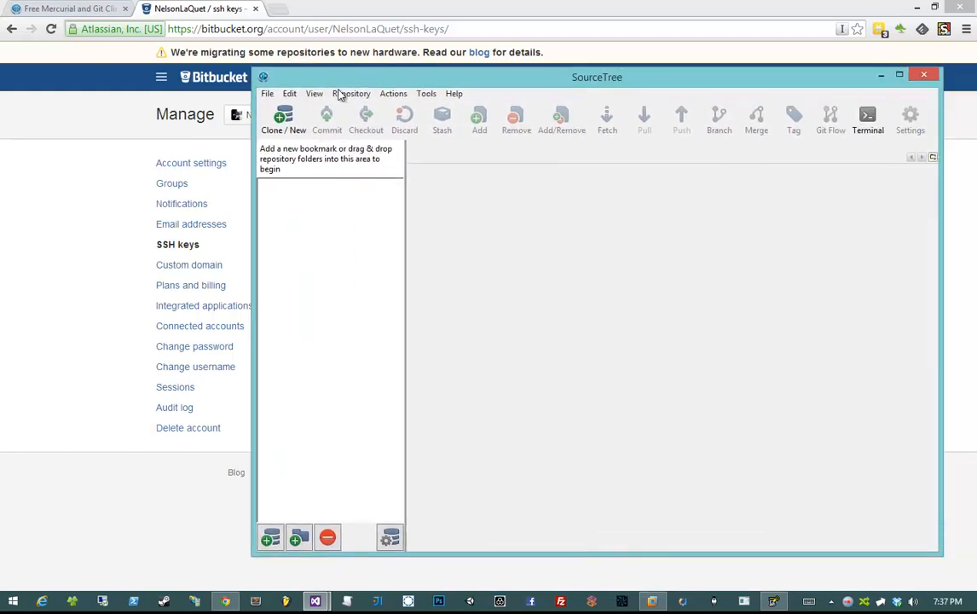
left_click(283, 119)
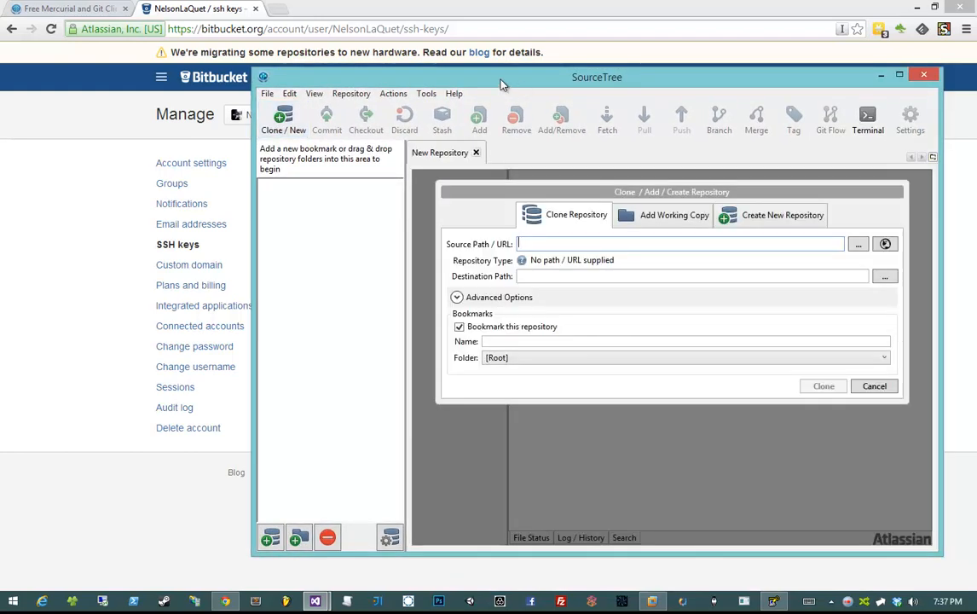
left_click_drag(502, 85, 376, 74)
left_click(409, 230)
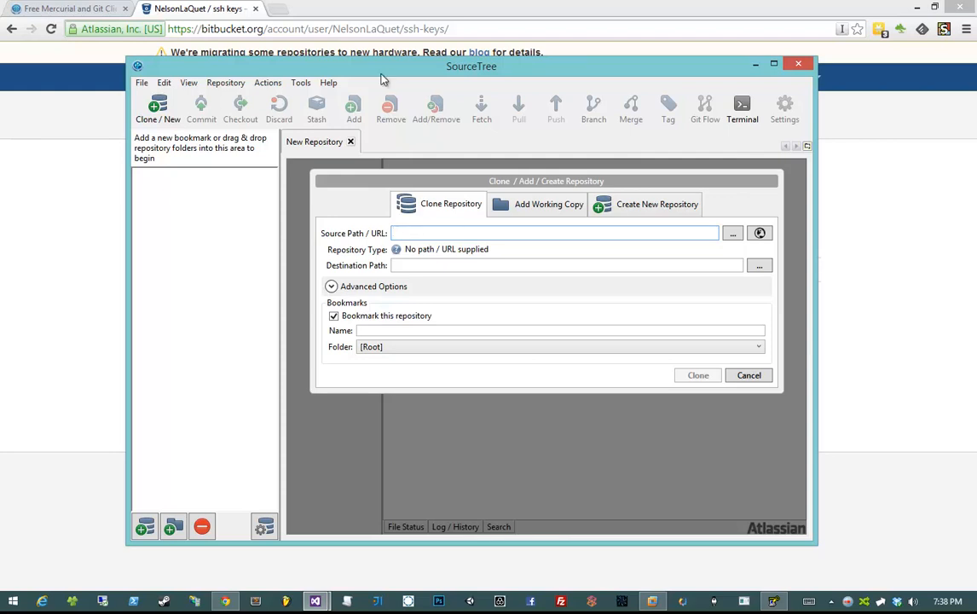
left_click_drag(380, 71, 329, 75)
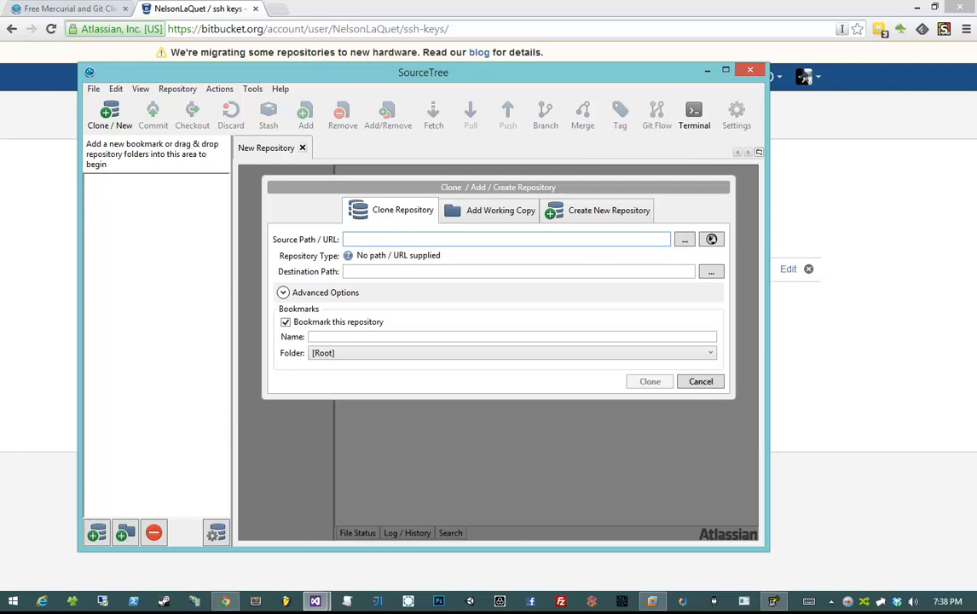
left_click(367, 242)
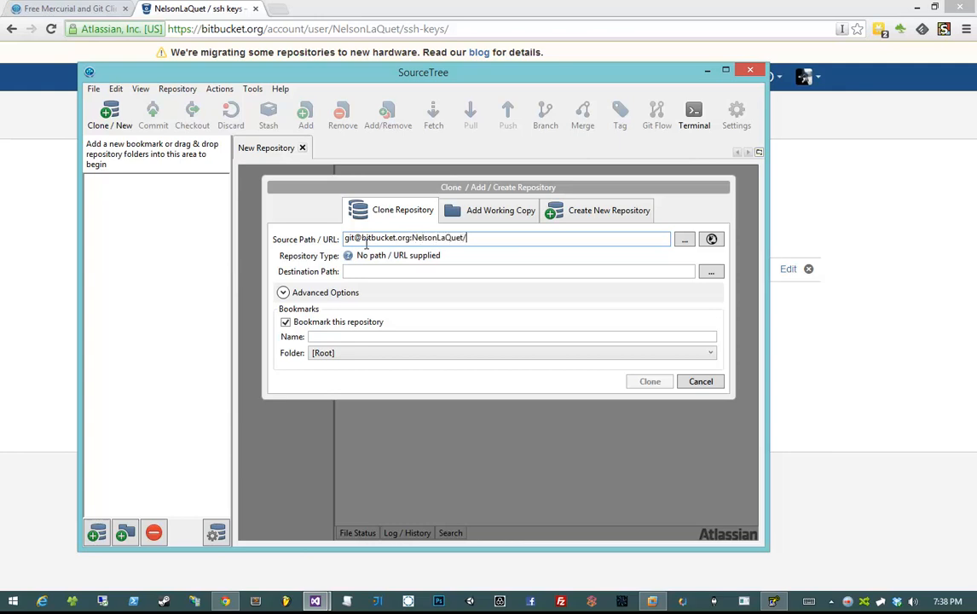
left_click(363, 272)
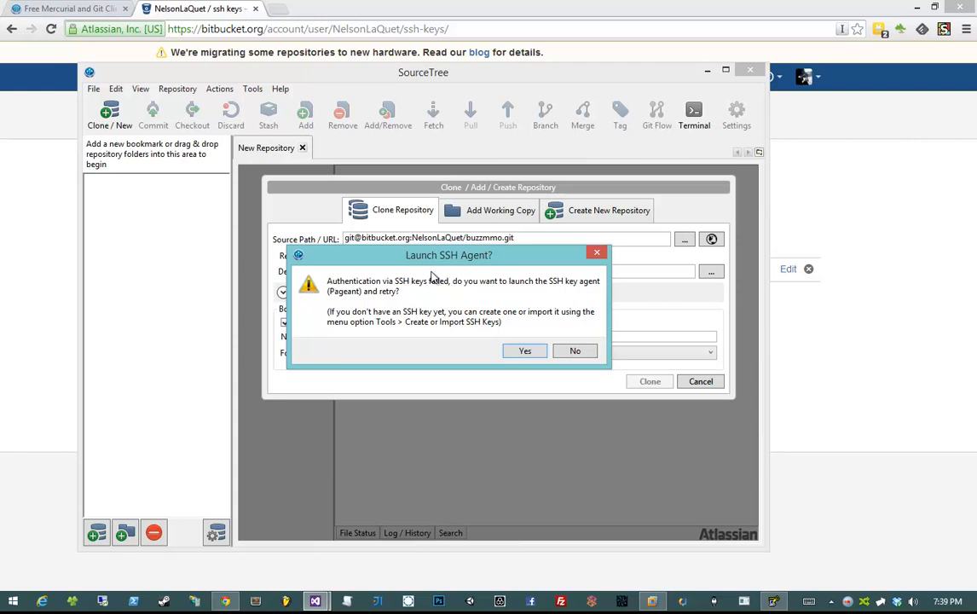
- Accept launching the Pageant SSH agent and reveal the hidden tray icons
left_click_drag(431, 258, 433, 261)
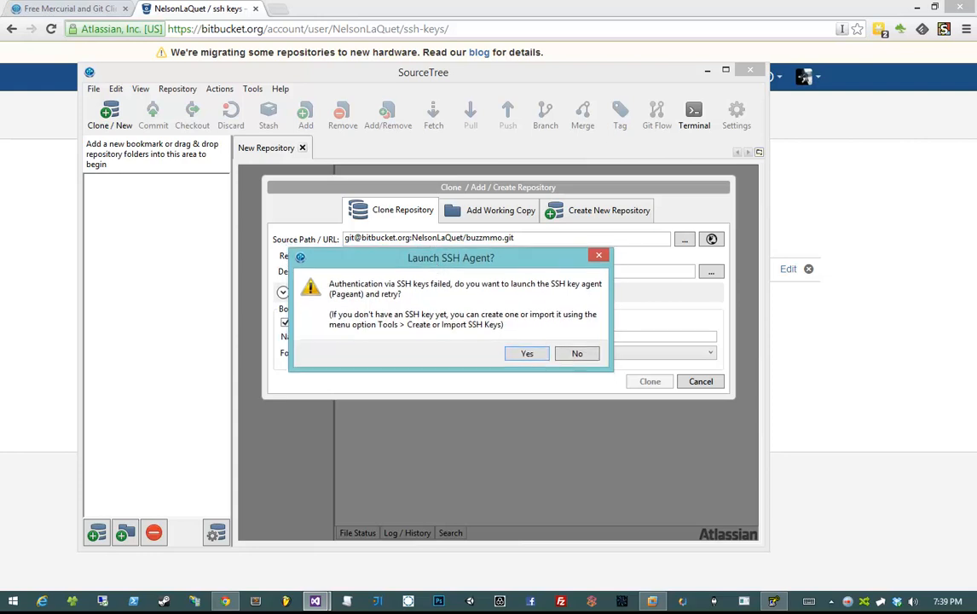
left_click(412, 259)
left_click(530, 353)
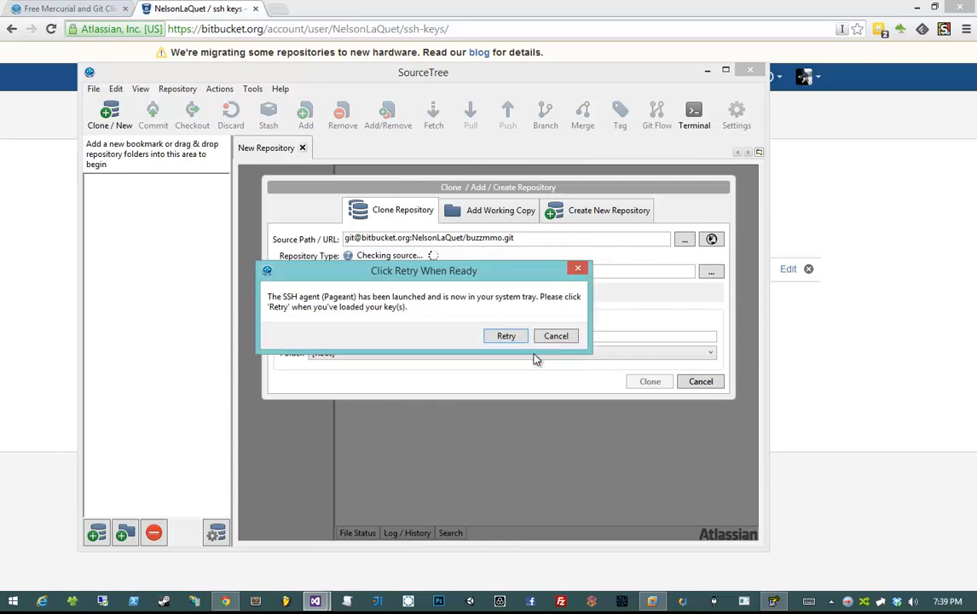
left_click_drag(491, 275, 543, 288)
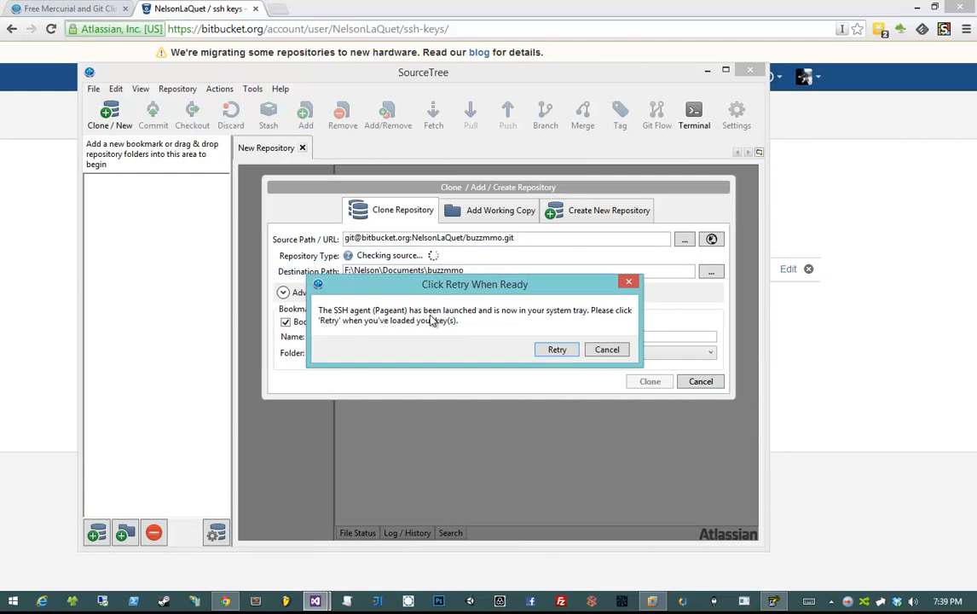
left_click(831, 602)
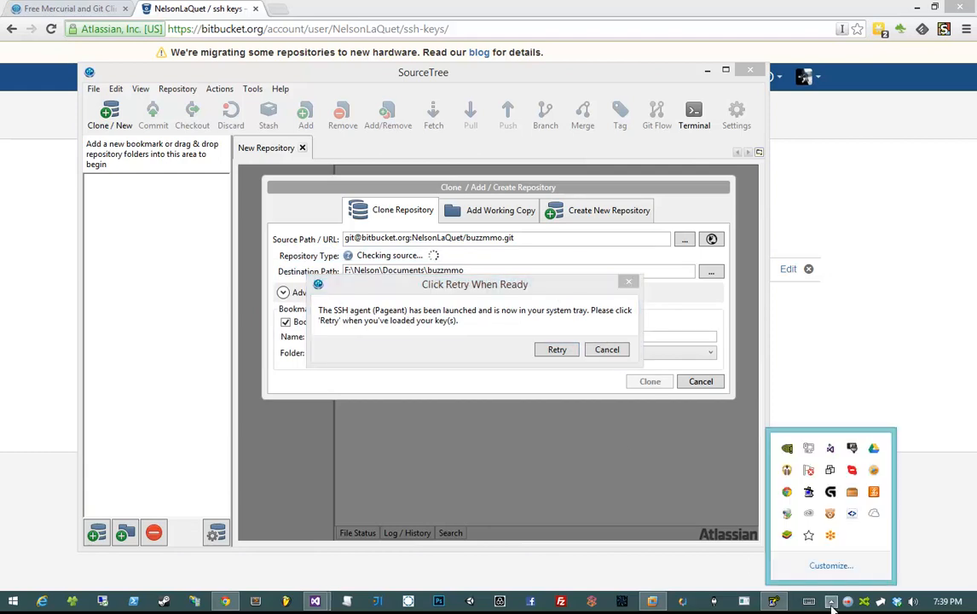
- Open Pageant's key list from the tray, showing the already loaded ssh-rsa key
double_click(808, 495)
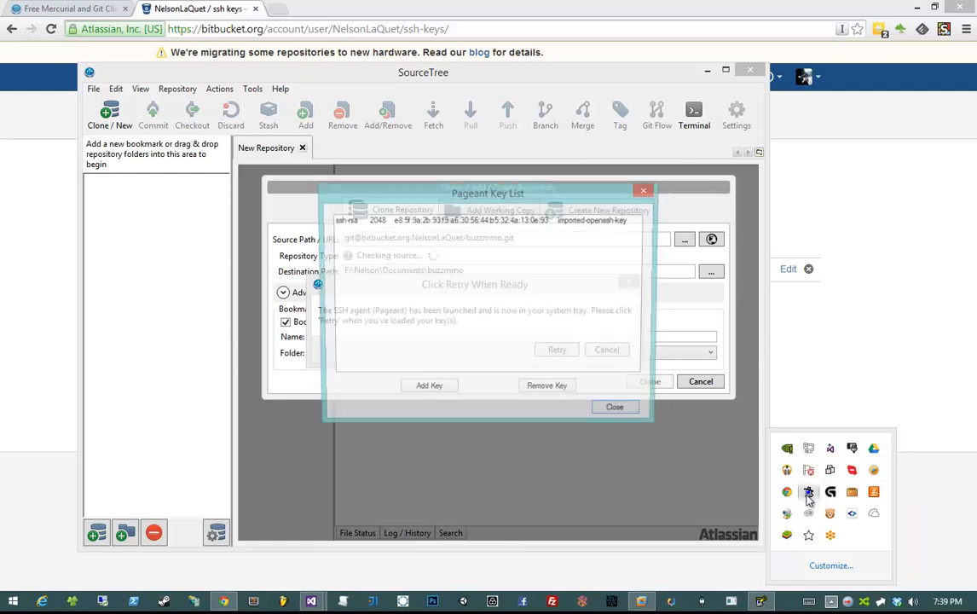
left_click(830, 603)
left_click_drag(491, 196, 762, 195)
left_click(635, 222)
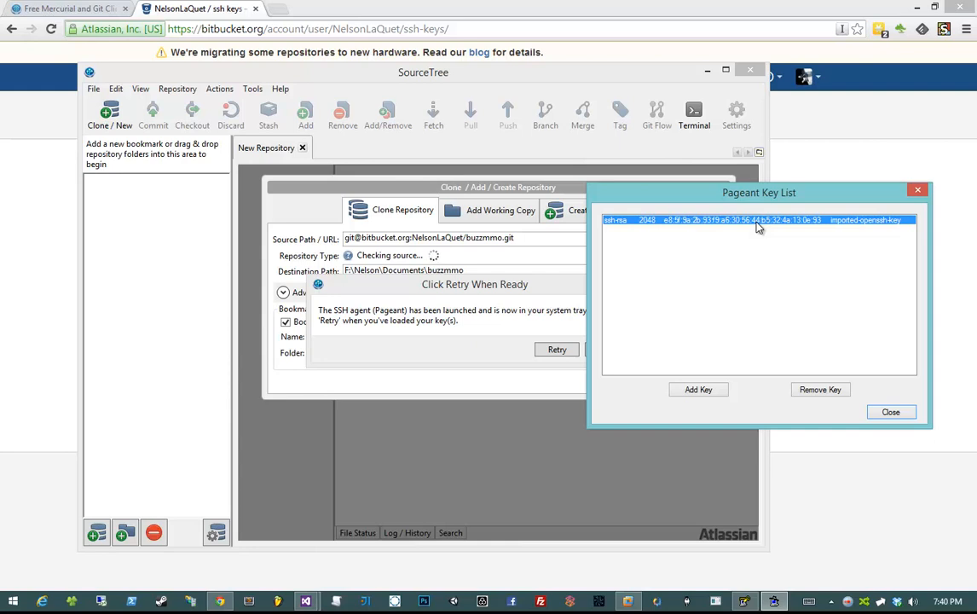
left_click_drag(773, 200, 714, 176)
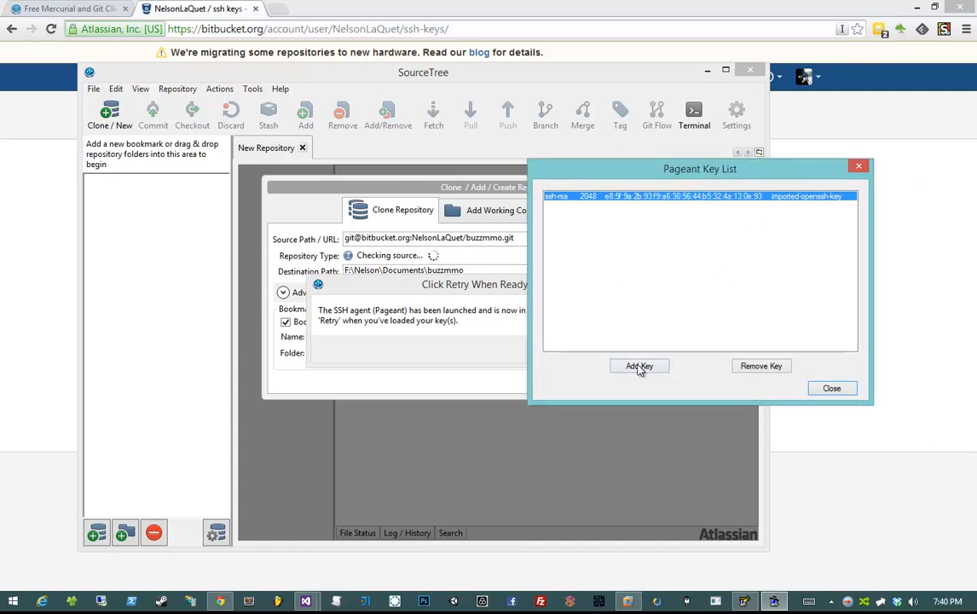
- Add the putty.ppk private key file to Pageant
left_click(639, 368)
left_click_drag(273, 51, 729, 167)
left_click(690, 192)
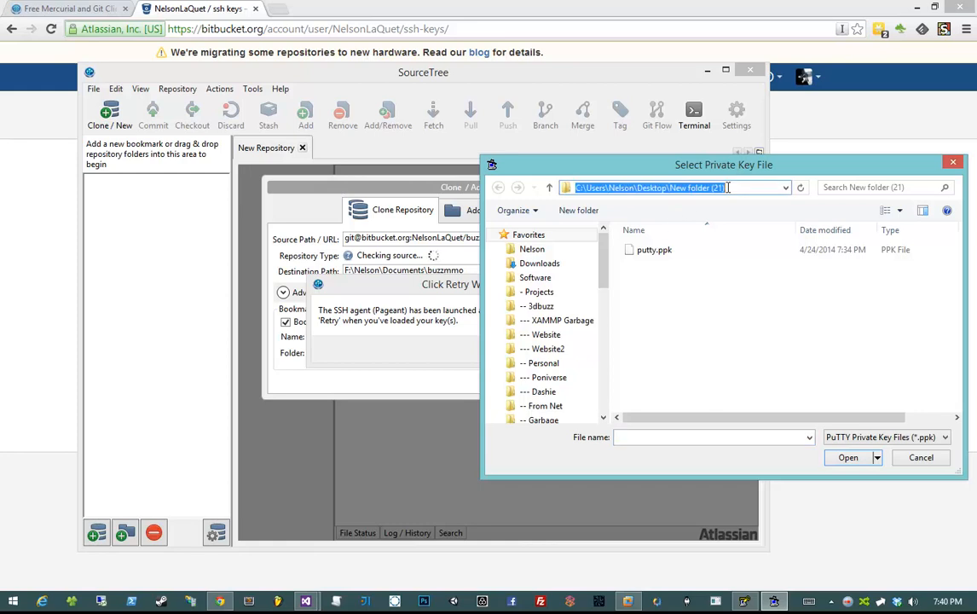
left_click_drag(669, 188, 735, 193)
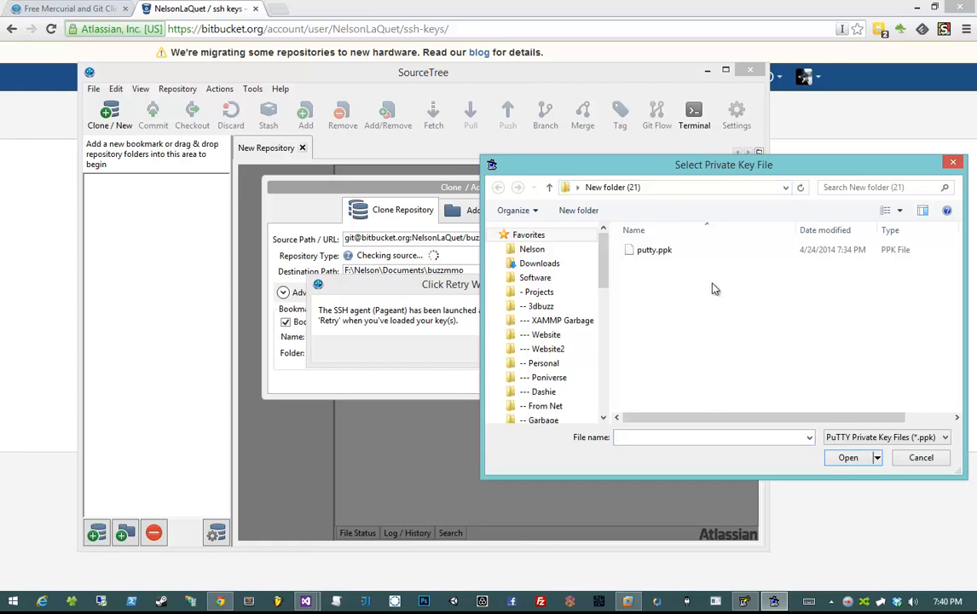
left_click(686, 253)
left_click_drag(688, 170, 498, 219)
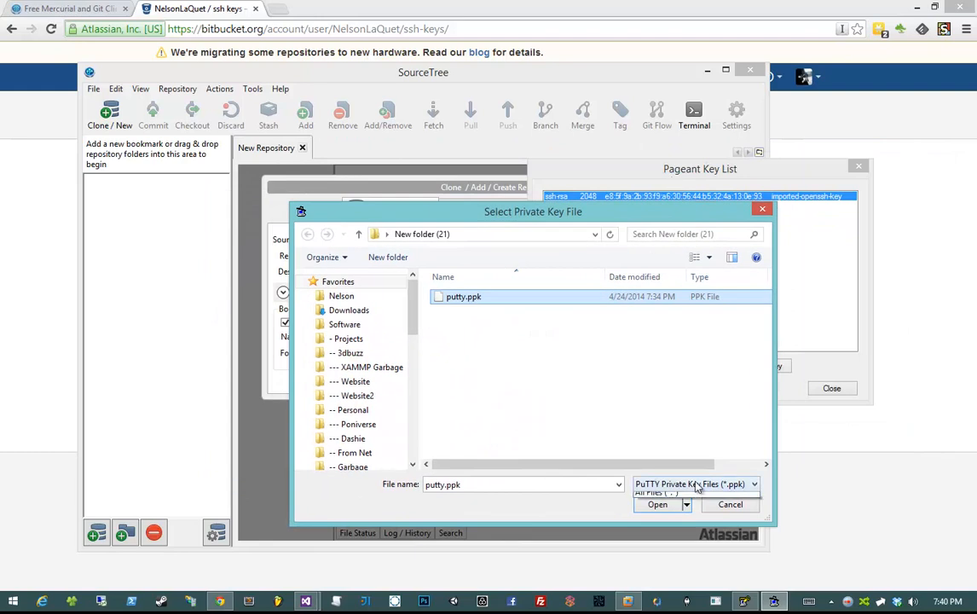
left_click(669, 484)
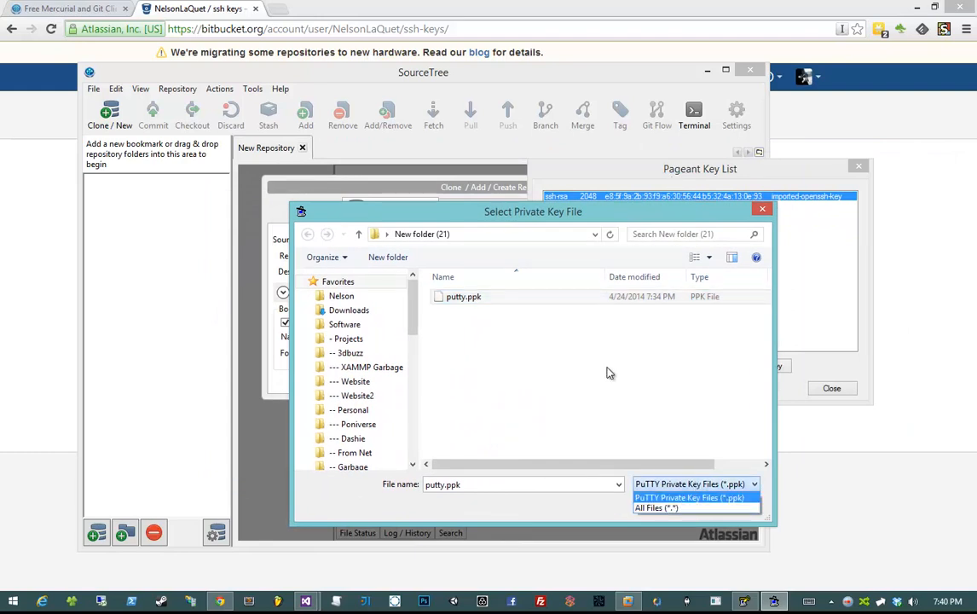
left_click(475, 305)
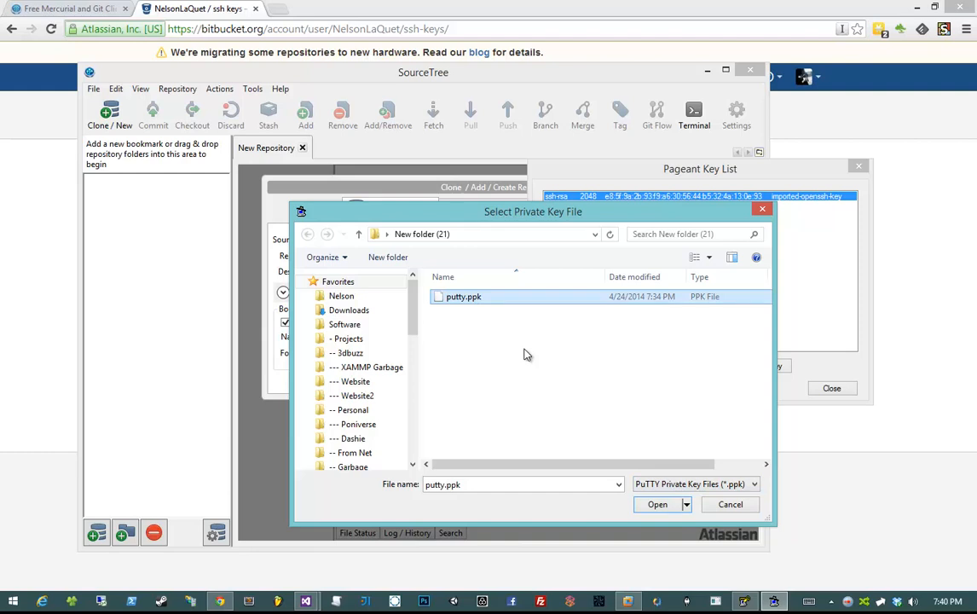
left_click(684, 505)
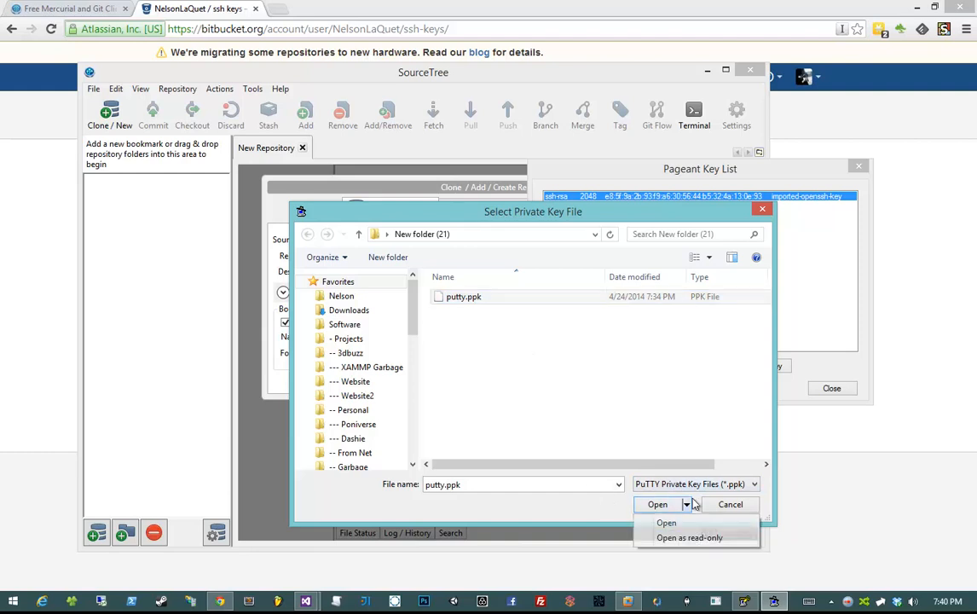
left_click(665, 504)
left_click(660, 505)
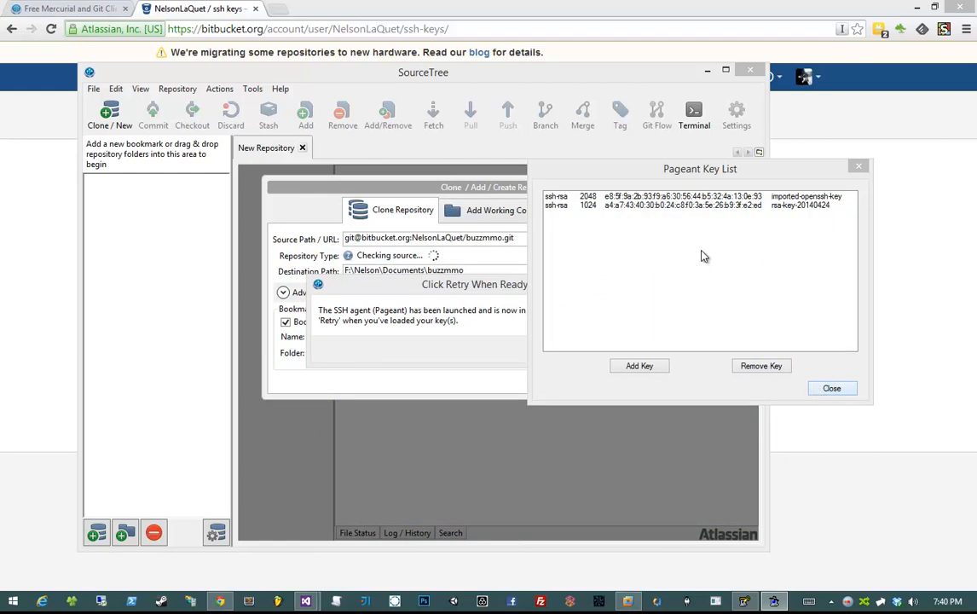
- Confirm rsa-key-20140424 is loaded, close Pageant, and retry SourceTree's source check
left_click(657, 206)
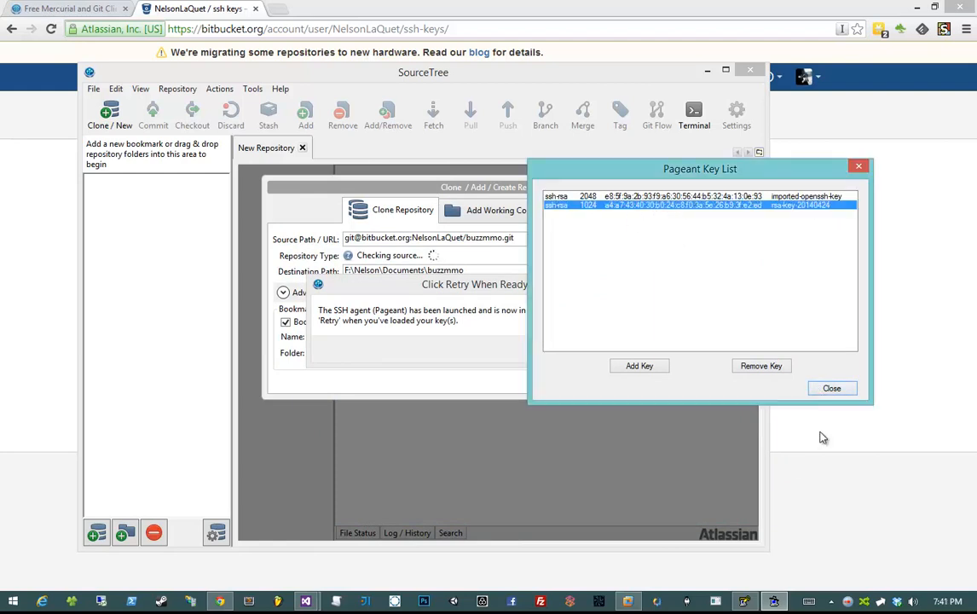
left_click(832, 388)
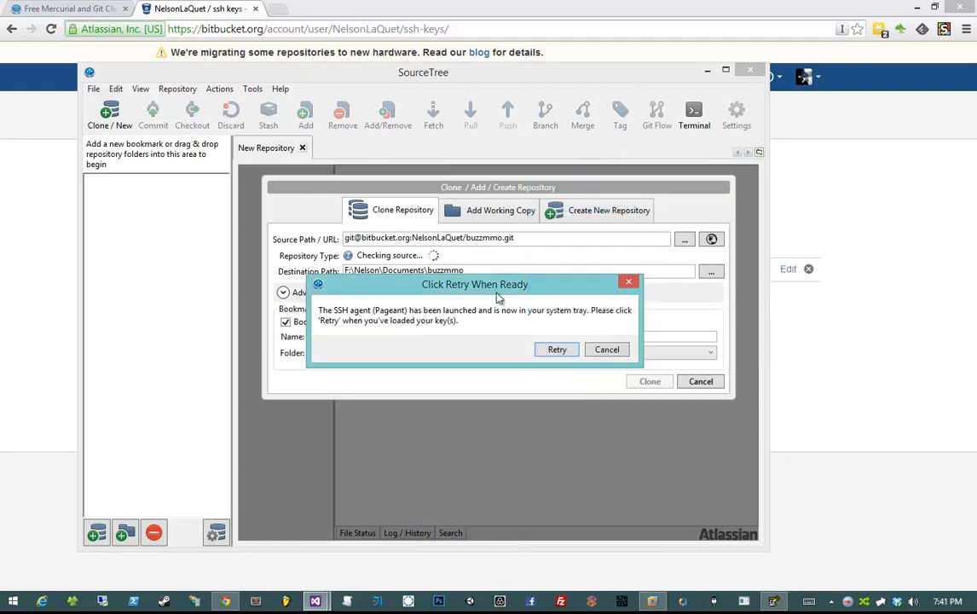
left_click(554, 350)
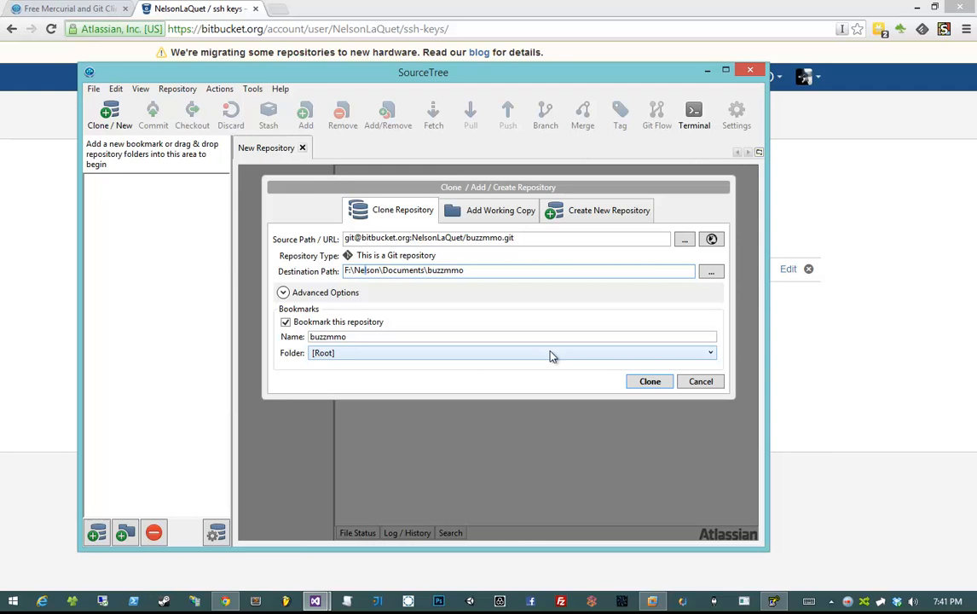
- Set the destination to the pasted MMOClass path plus \BuzzMMO, keep Folder [Root], and clone
left_click(512, 274)
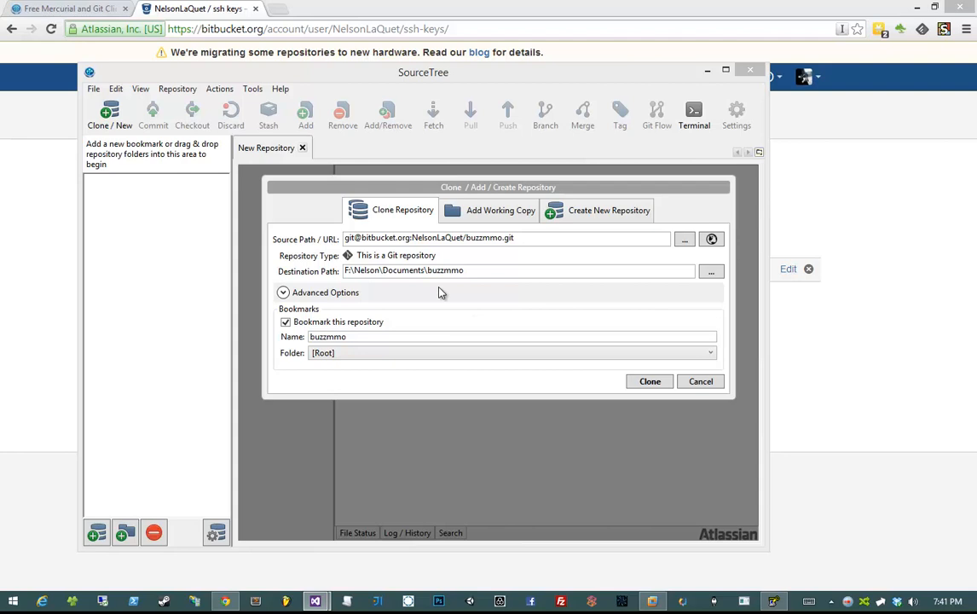
type("F:\\Nelson\\My Documents - 3dbuzz\\Visual Studio 2010\\3dbuzz\\MMOClass")
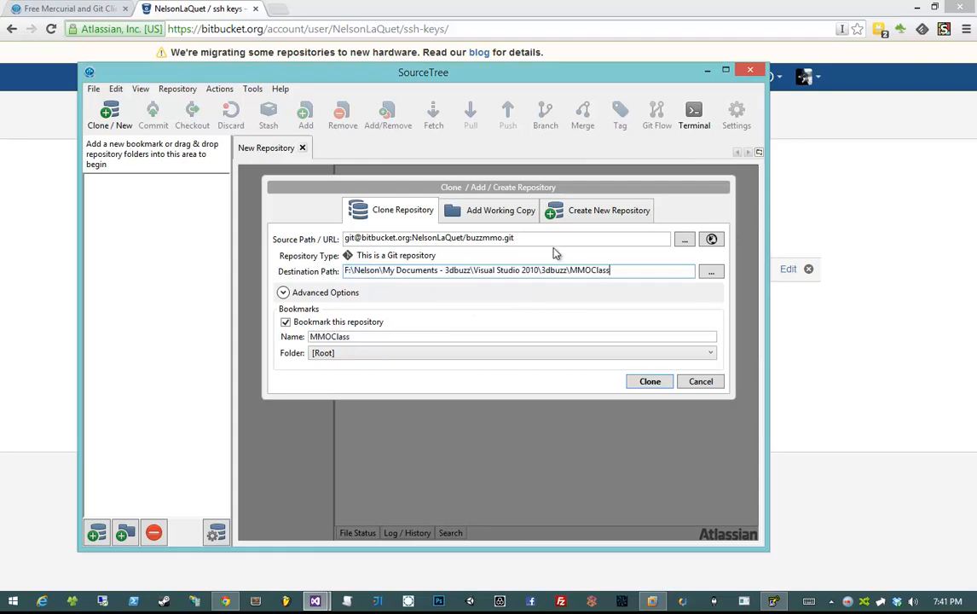
type("\\BuzzMMO")
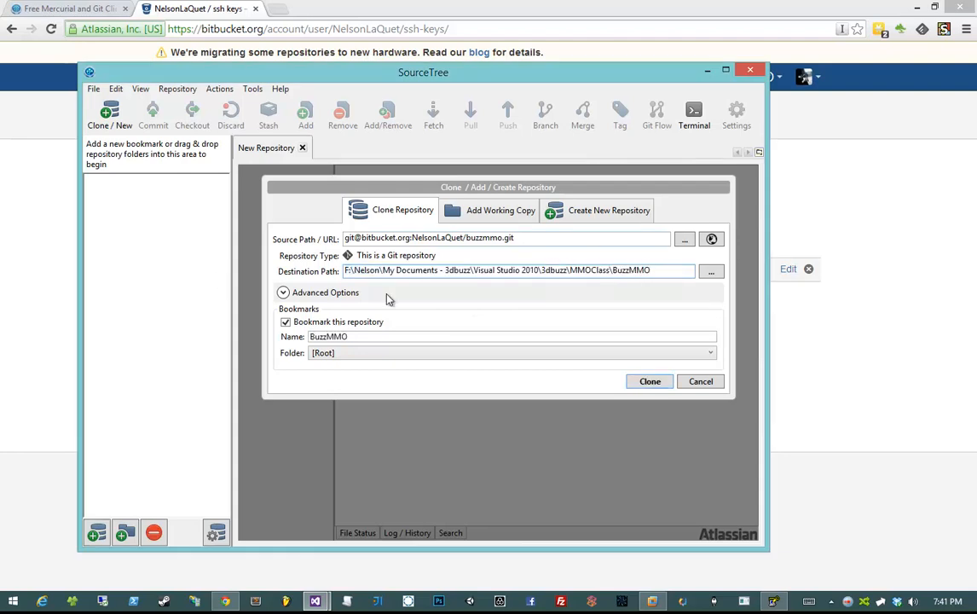
left_click(367, 353)
left_click(450, 328)
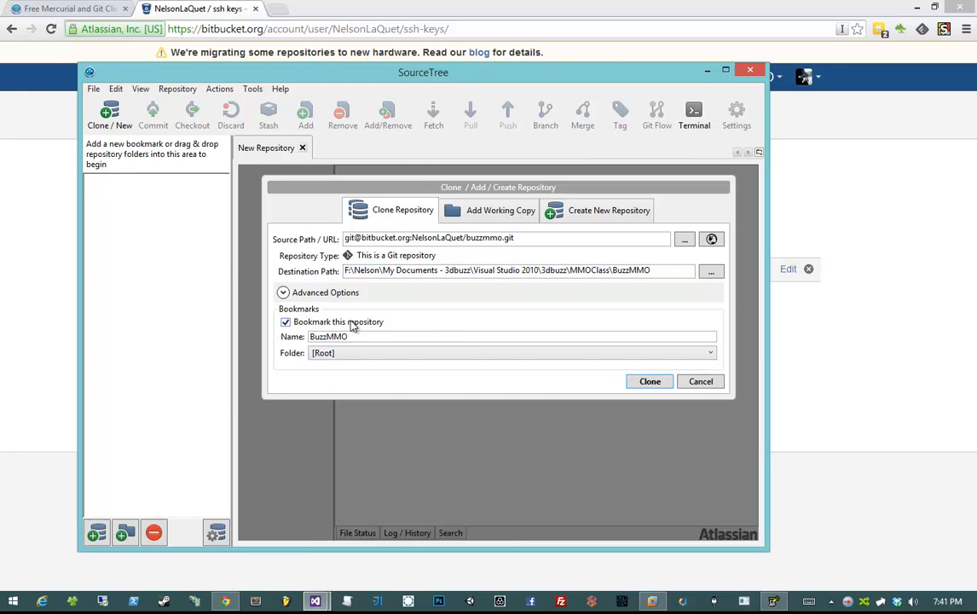
left_click(649, 382)
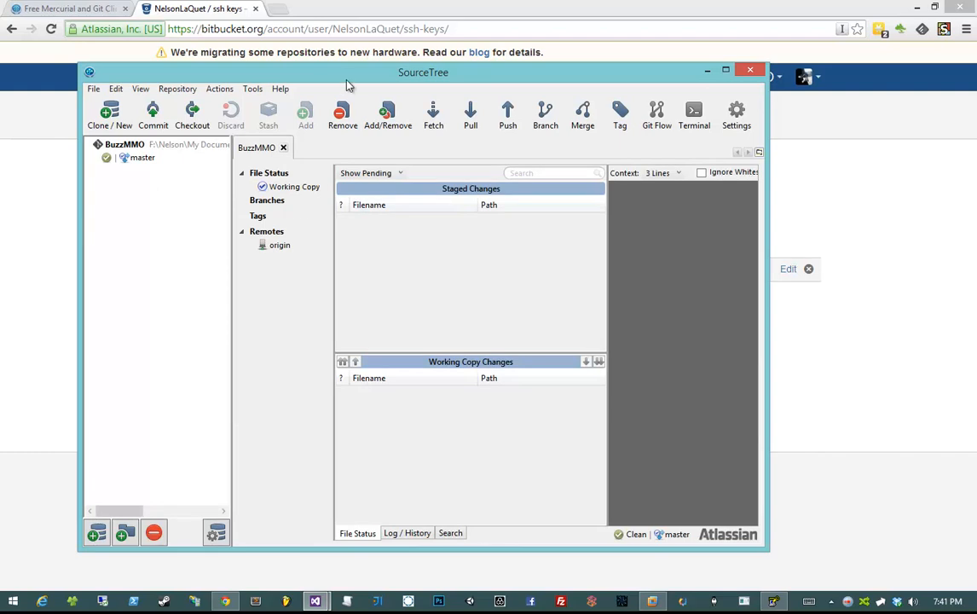
- Maximize SourceTree and widen its diff pane
left_click_drag(345, 75, 327, 66)
double_click(327, 65)
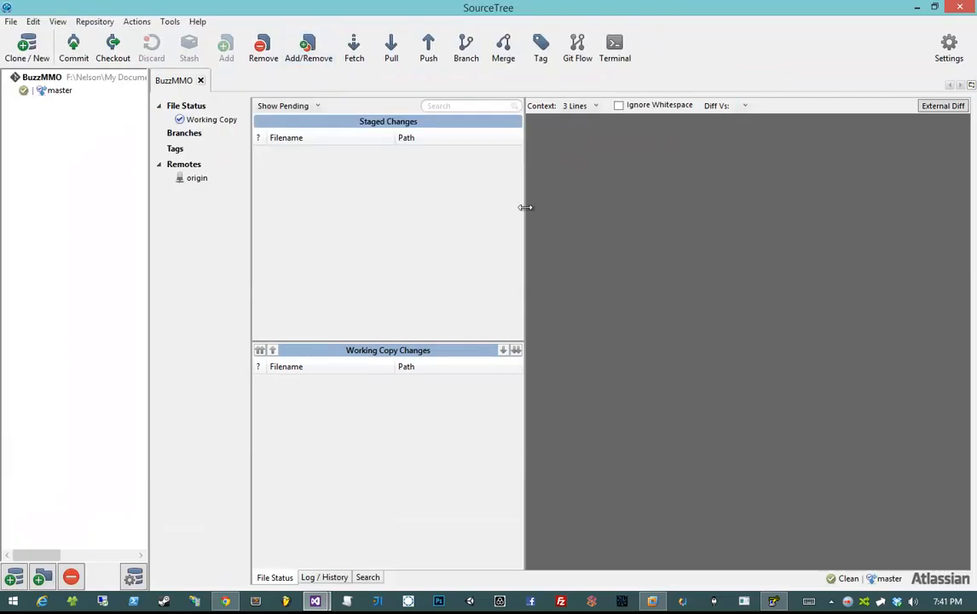
left_click_drag(525, 207, 484, 202)
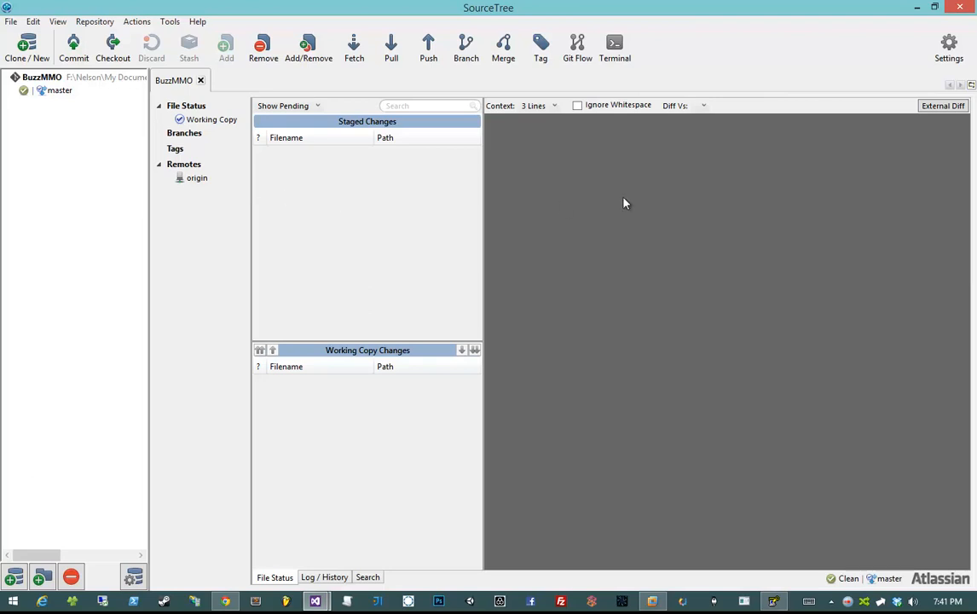
- Open the BuzzMMO folder in Explorer and peek inside its .git folder
left_click_drag(976, 93, 678, 120)
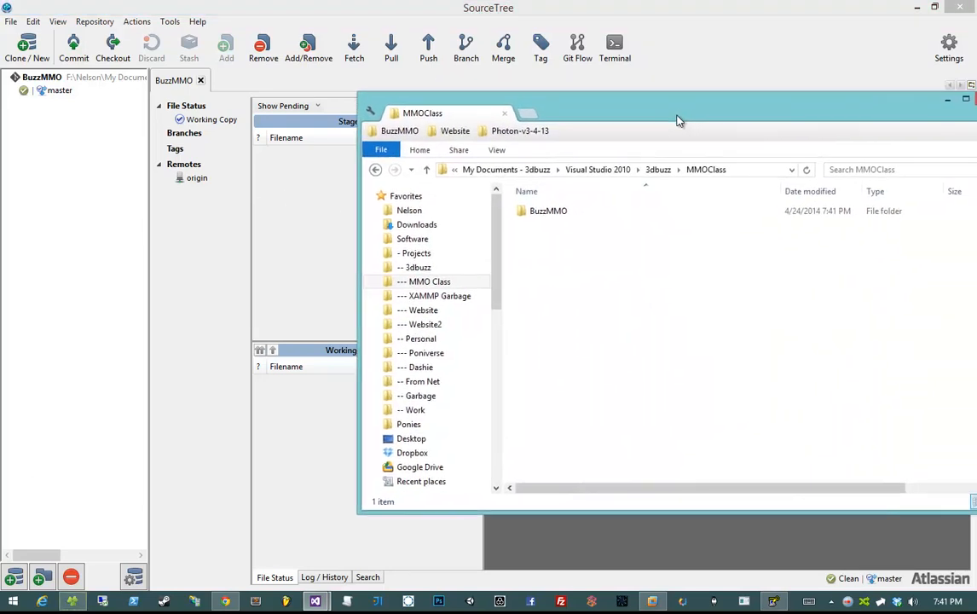
double_click(596, 215)
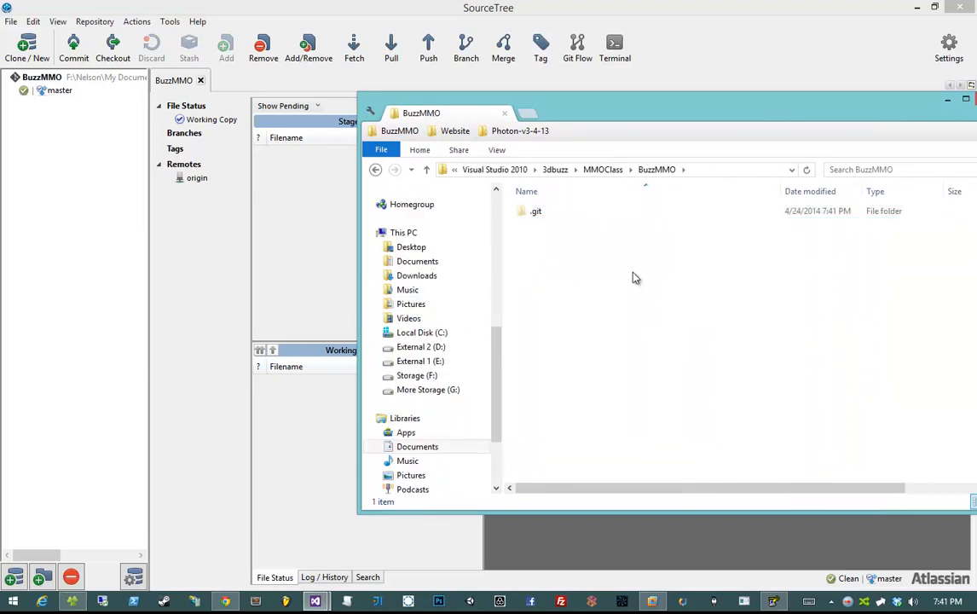
left_click(559, 214)
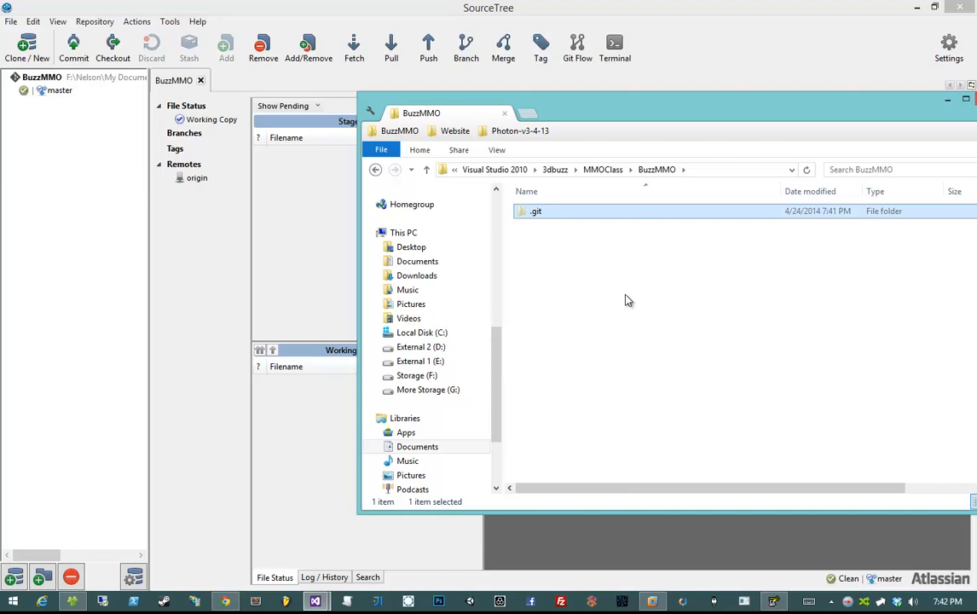
double_click(536, 212)
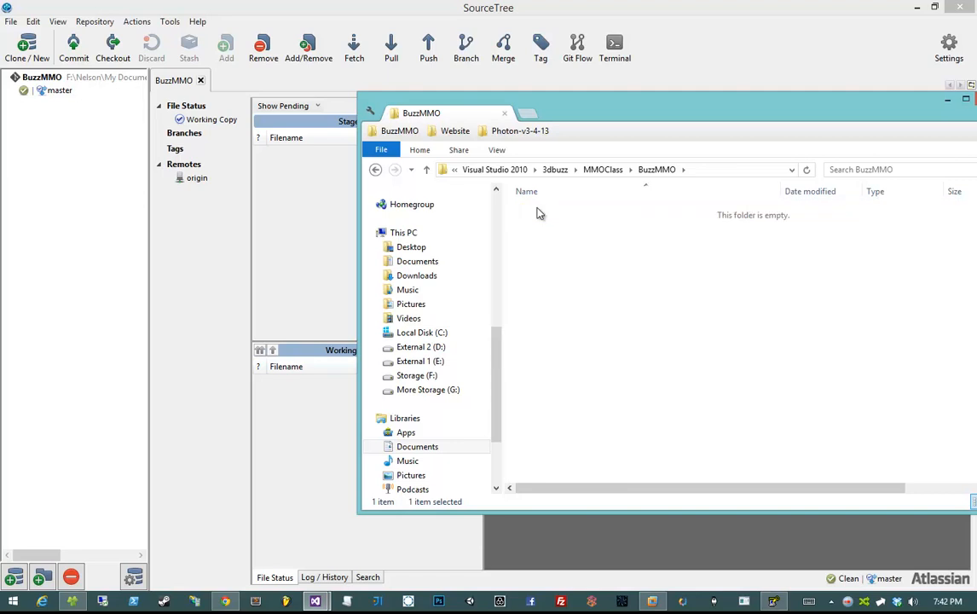
key("BackSpace")
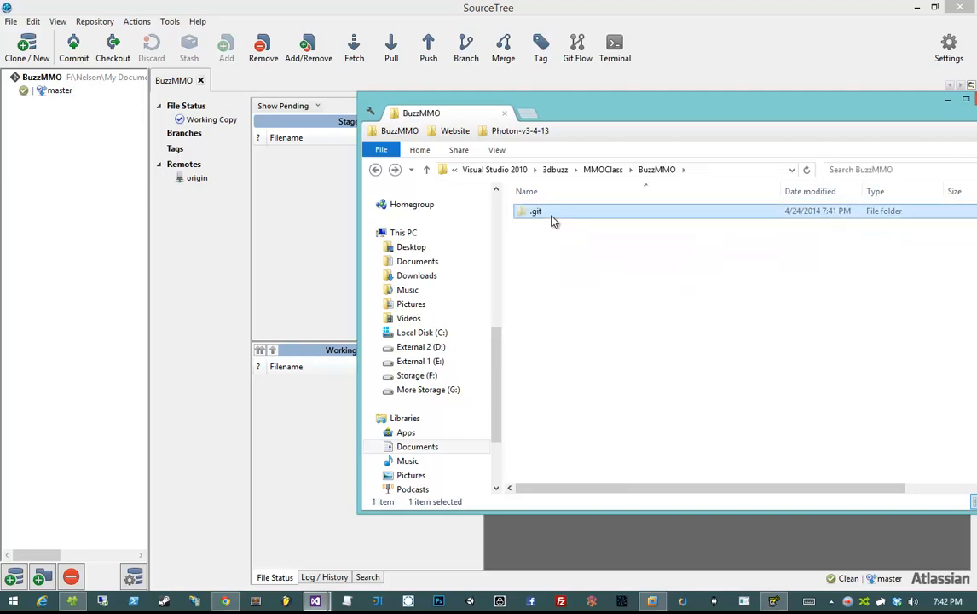
mouse_move(553, 220)
- Create a new text document named Readme.txt in the BuzzMMO folder
right_click(579, 284)
mouse_move(511, 444)
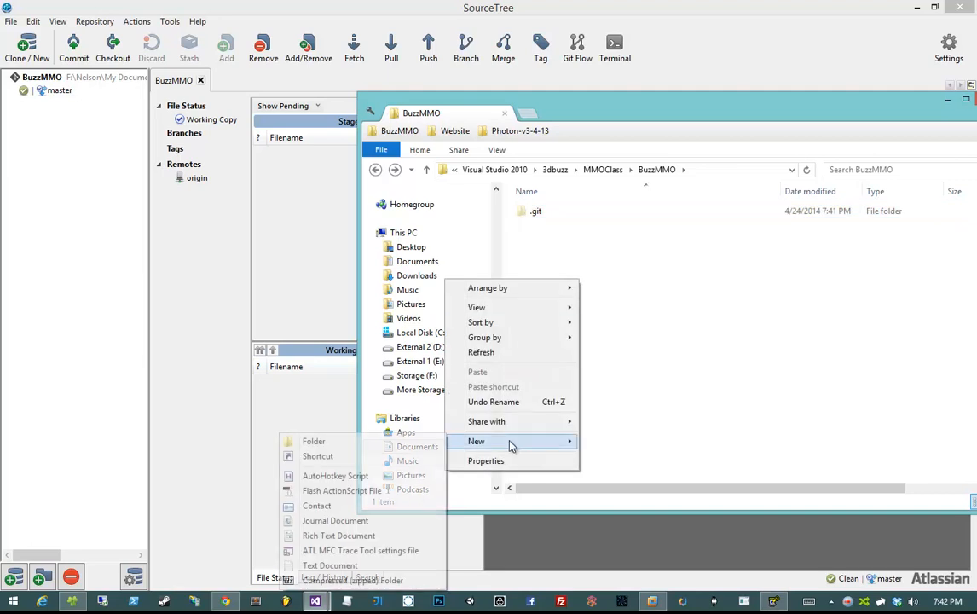
left_click(388, 565)
type("Readme.txt")
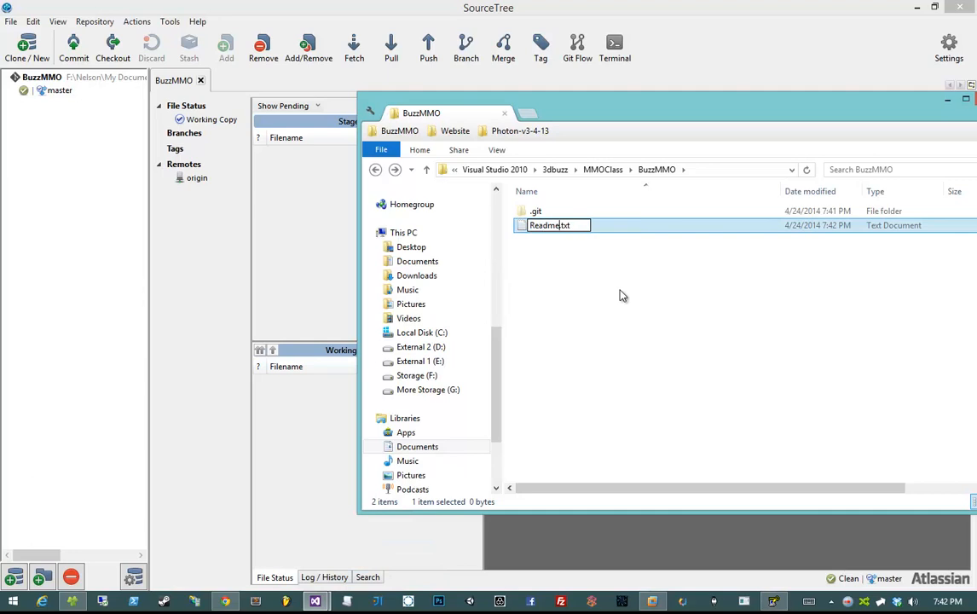
key("Return")
- Write "This is a readme!" in Readme.txt, save it, and return to SourceTree
double_click(571, 228)
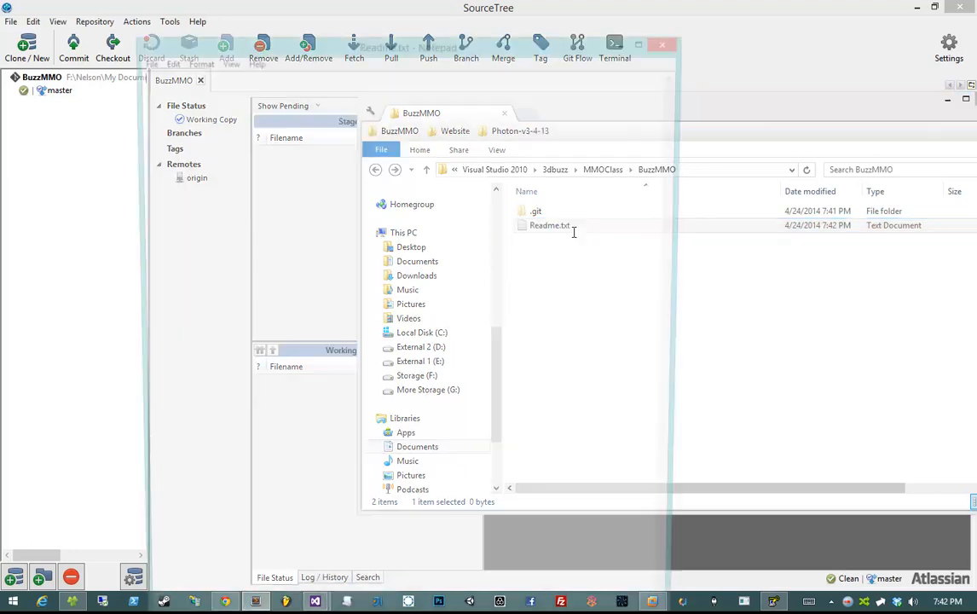
left_click_drag(395, 41, 806, 261)
type("This is a readme!")
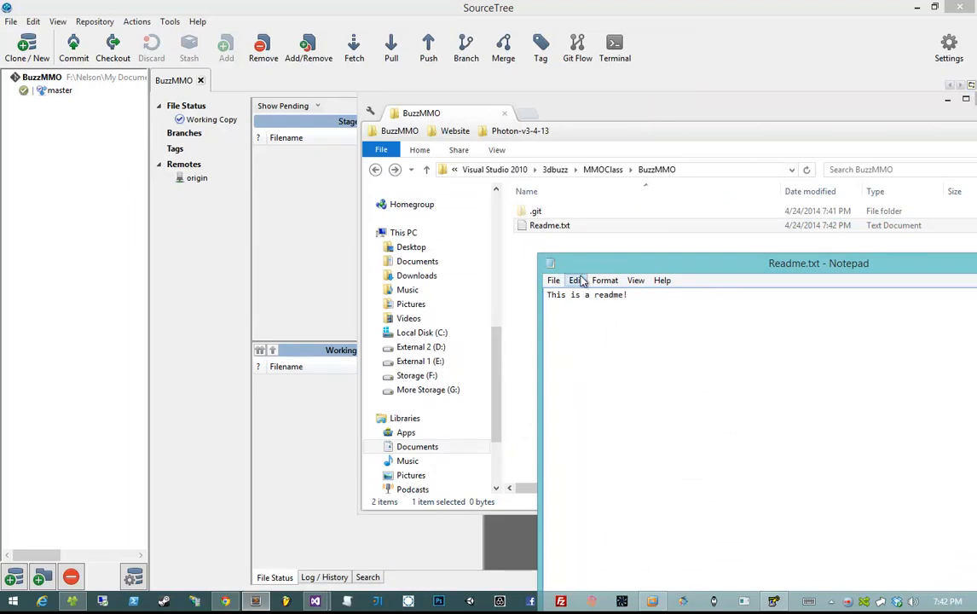
double_click(550, 263)
left_click(450, 317)
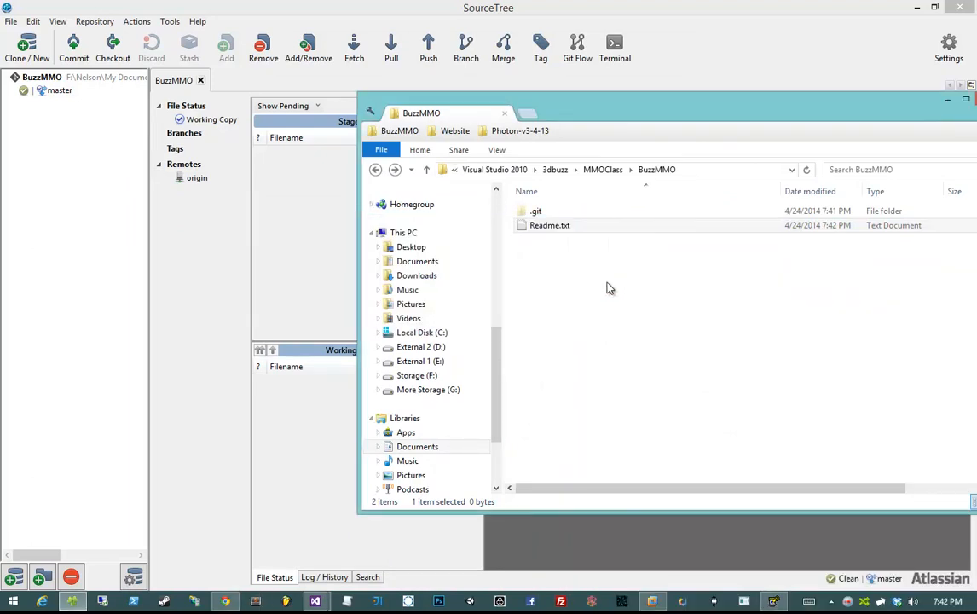
left_click(619, 270)
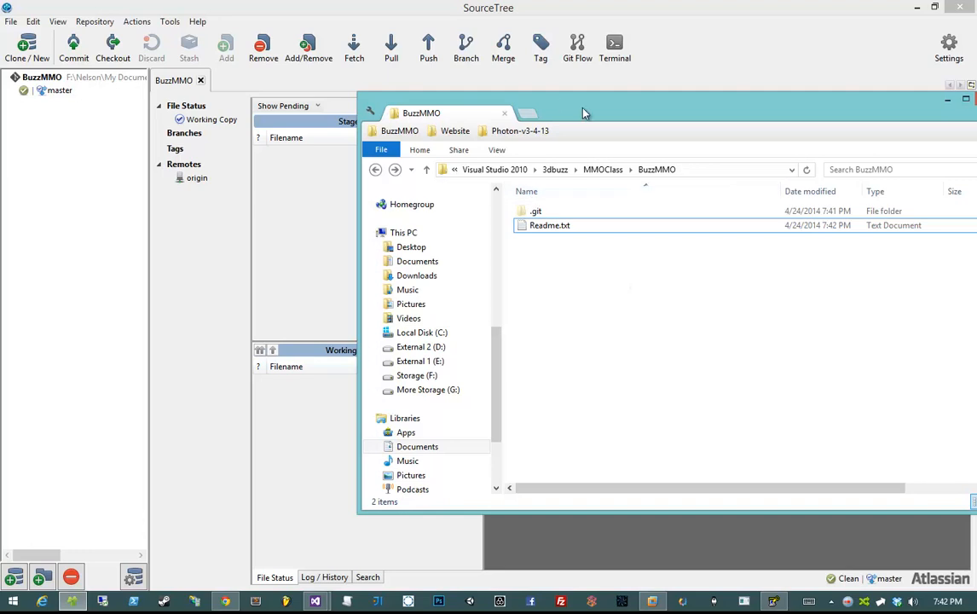
left_click_drag(582, 112, 976, 123)
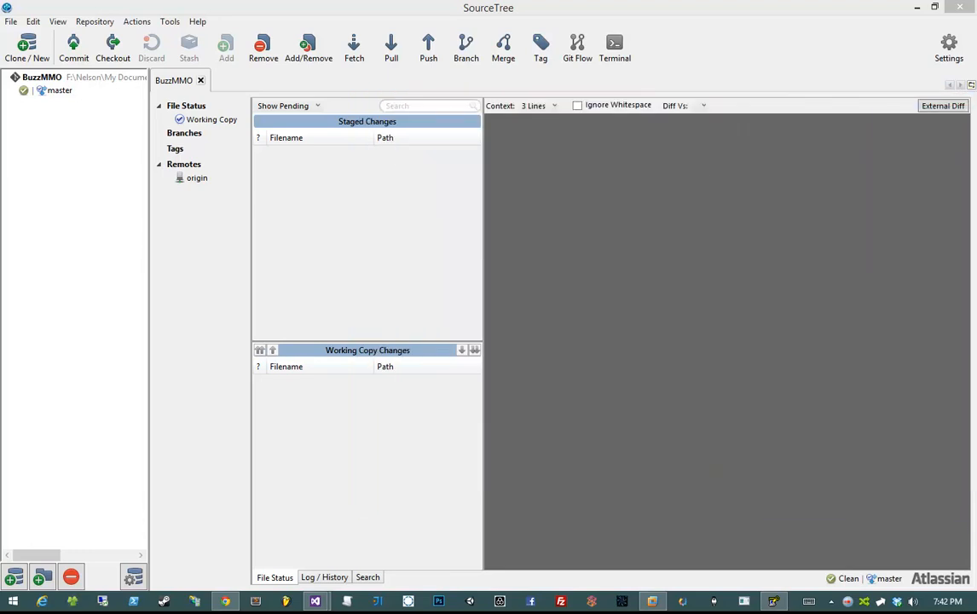
left_click(668, 191)
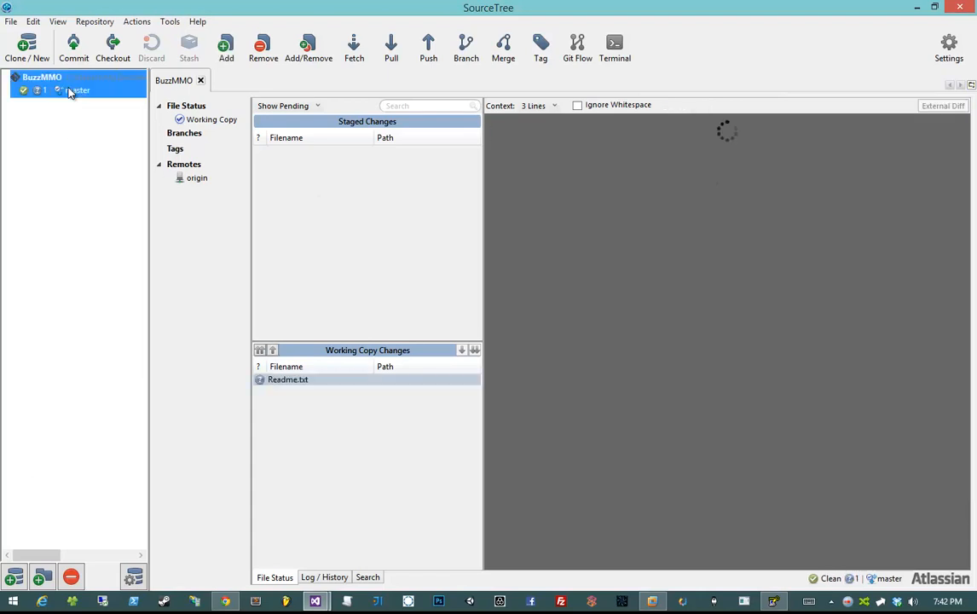
- View Readme.txt's diff, move it into Staged Changes, and select it there
left_click(285, 381)
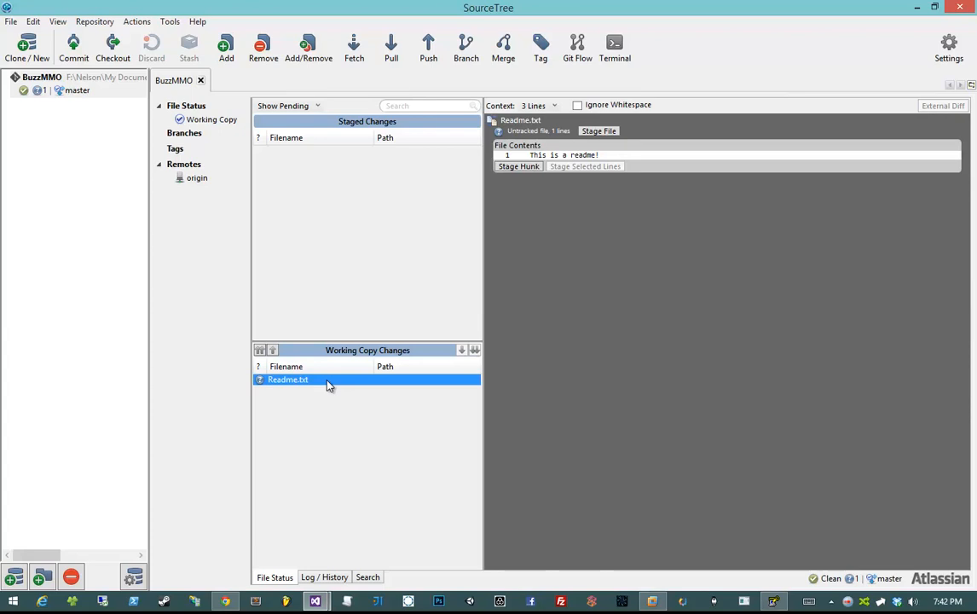
left_click(260, 350)
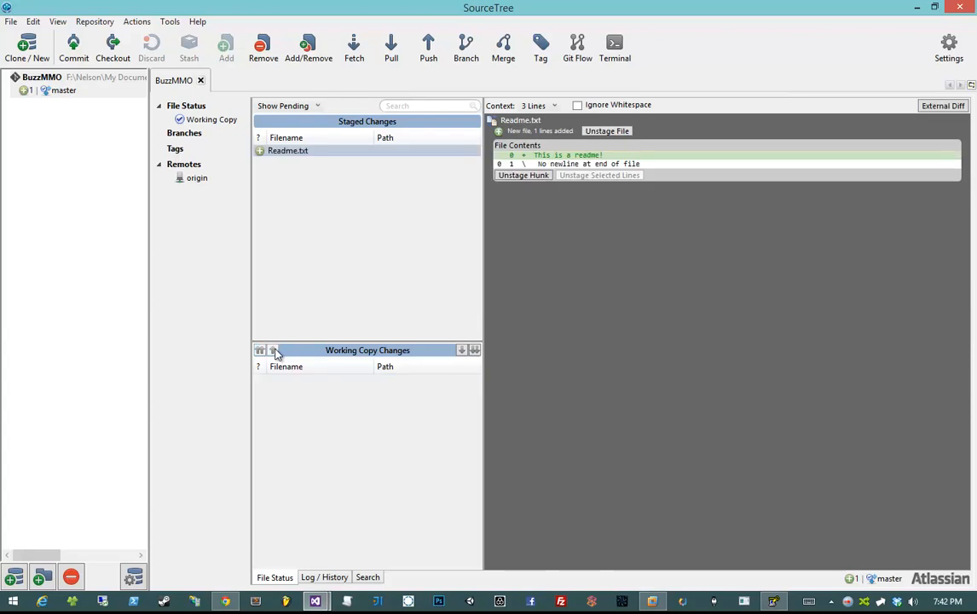
left_click(288, 154)
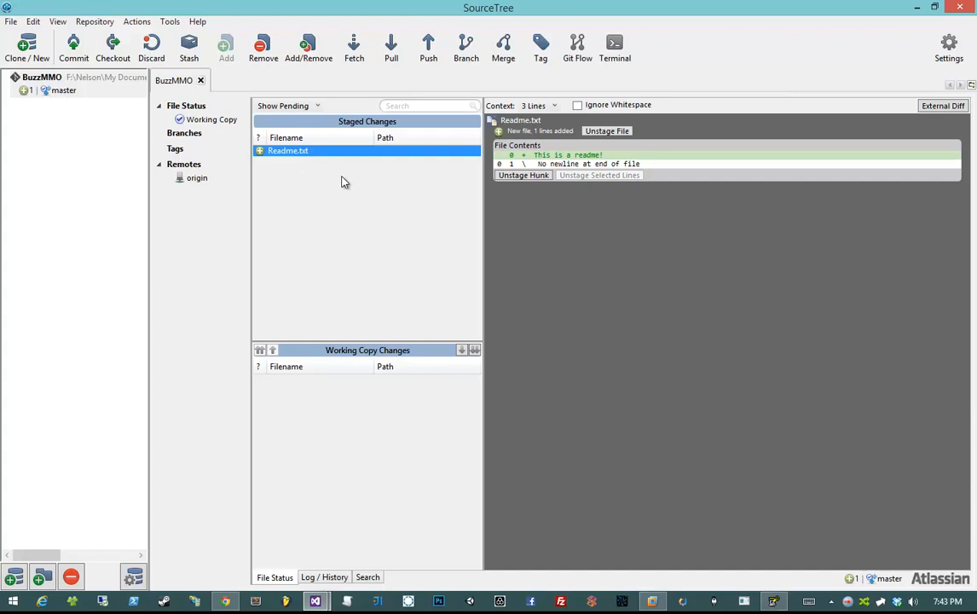
- Commit Readme.txt with the message 'Added readme', correcting the typed word before committing
left_click(75, 45)
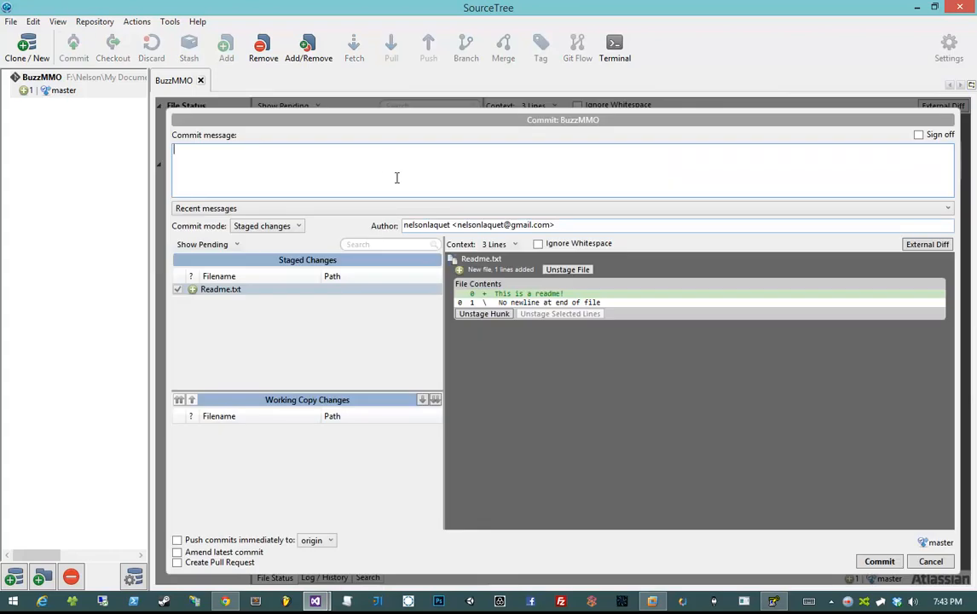
type("Added readme")
key("ctrl+shift+Left")
type("readme")
left_click(875, 563)
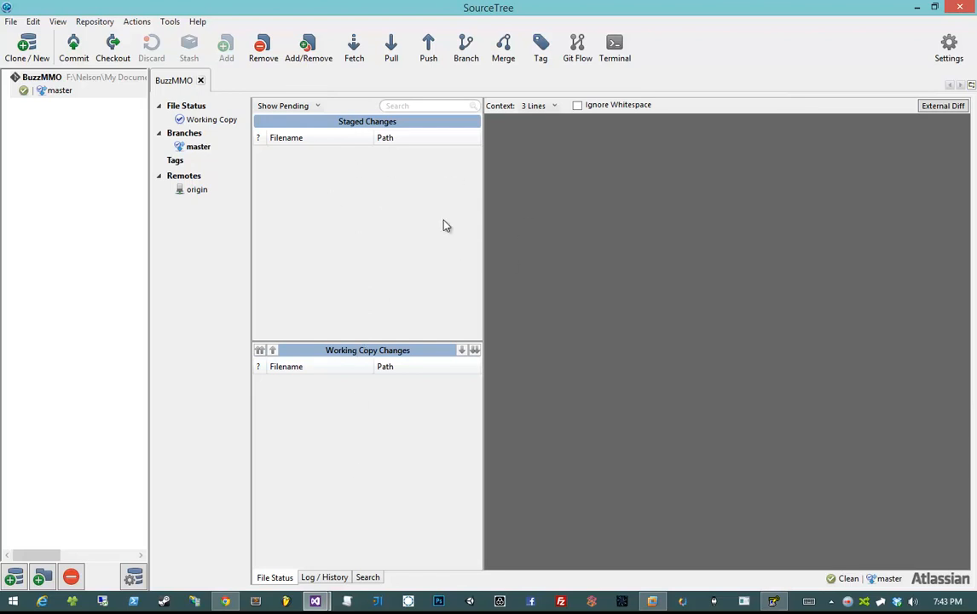
- Show the SourceTree history with the Added readme commit, glance at Bitbucket, then hide Chrome
left_click(323, 578)
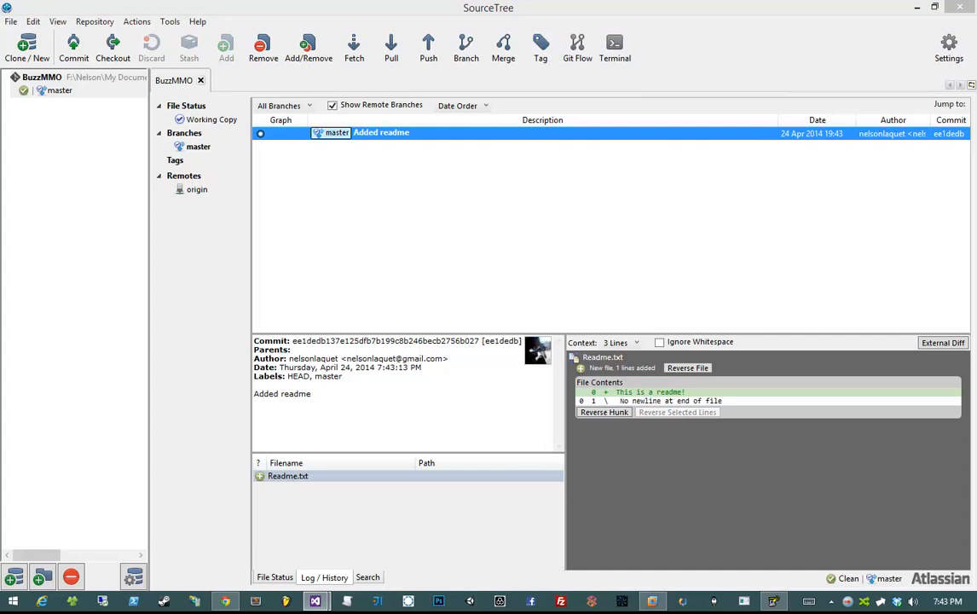
left_click_drag(976, 10, 290, 1)
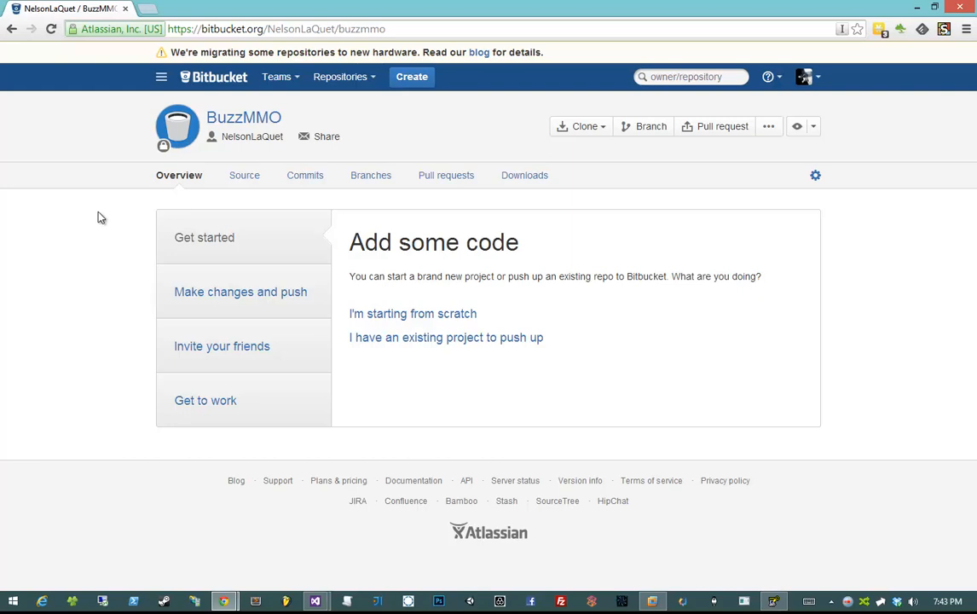
left_click_drag(92, 207, 546, 349)
left_click(543, 296)
left_click(918, 10)
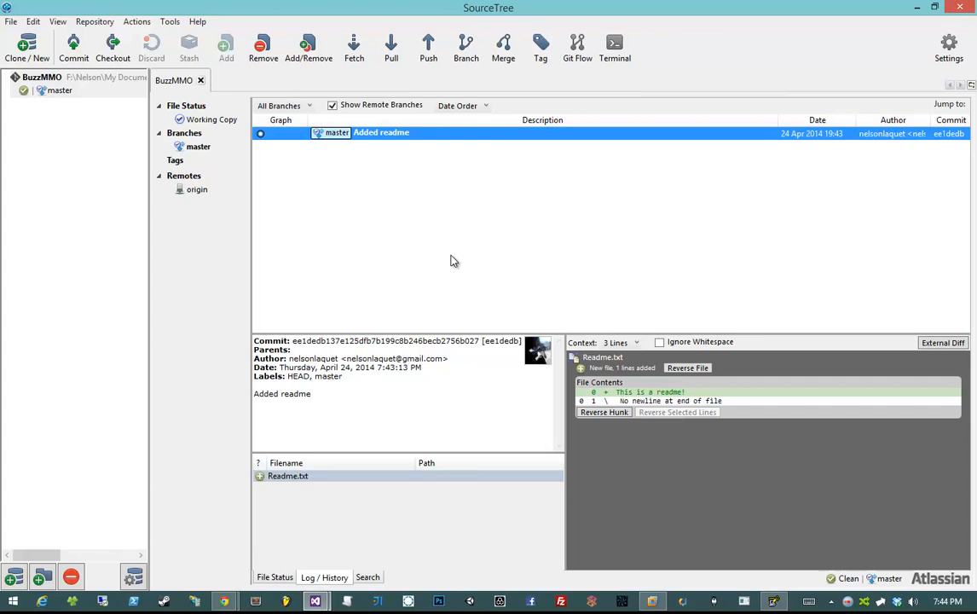
- Push the master branch to origin, ticking master so it tracks origin/master
left_click(427, 53)
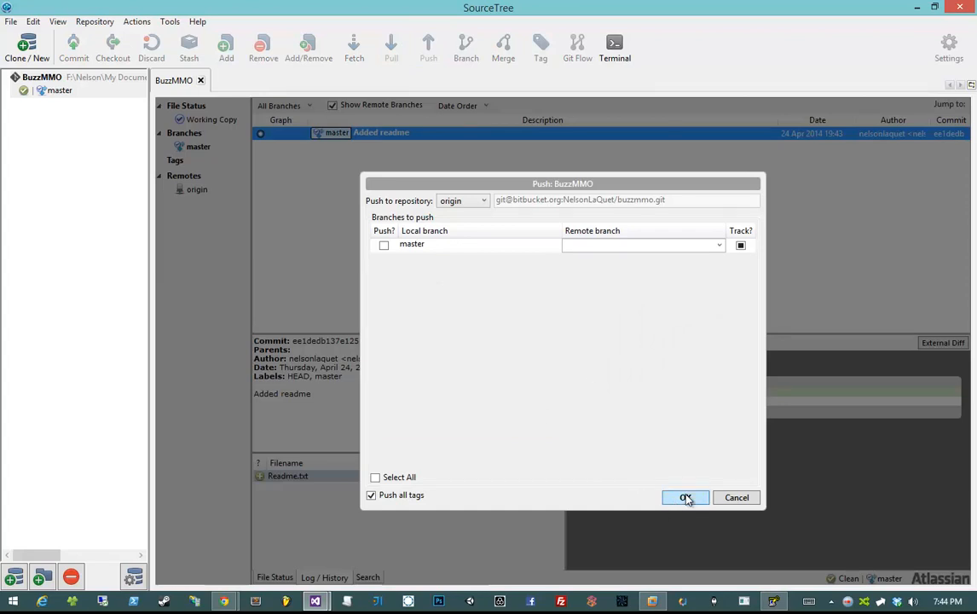
left_click(384, 245)
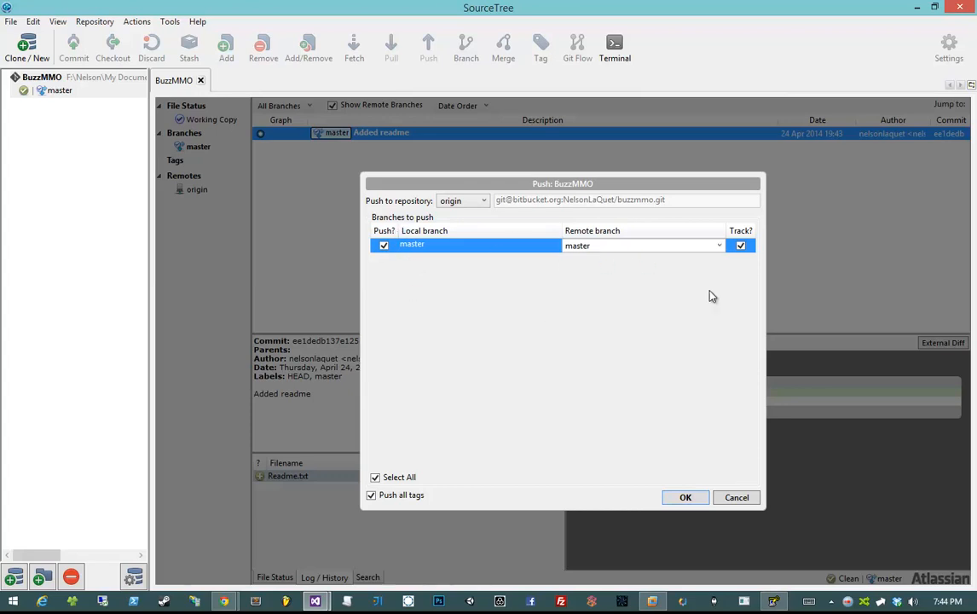
left_click(684, 496)
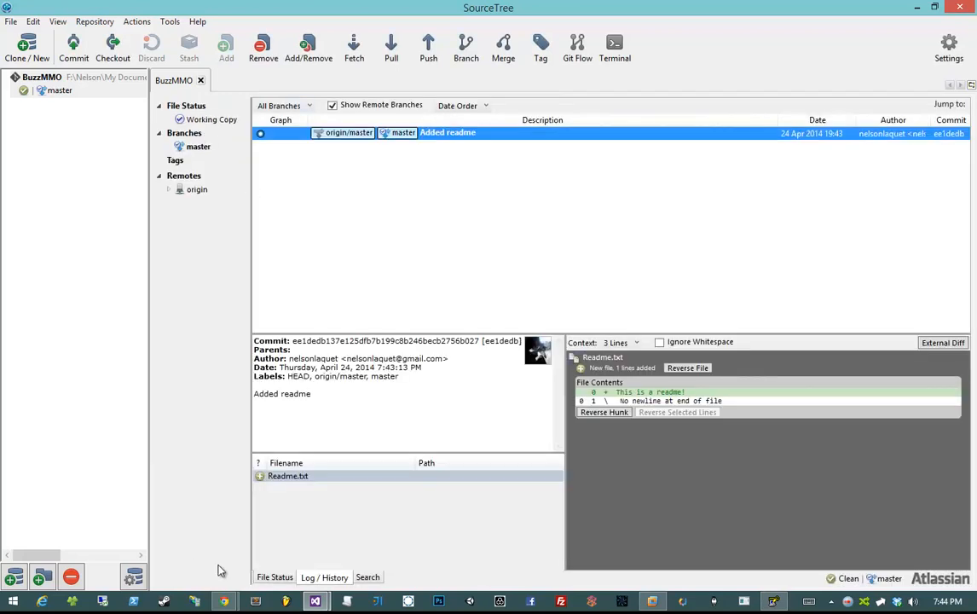
- Reload the BuzzMMO Bitbucket page and check the pushed-commit activity entry
mouse_move(223, 601)
left_click(294, 512)
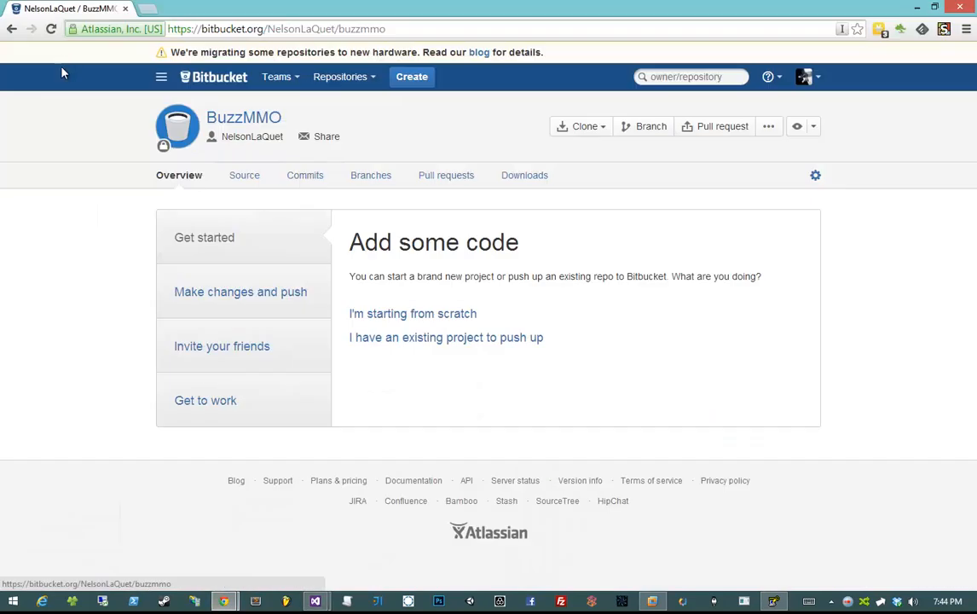
left_click(51, 29)
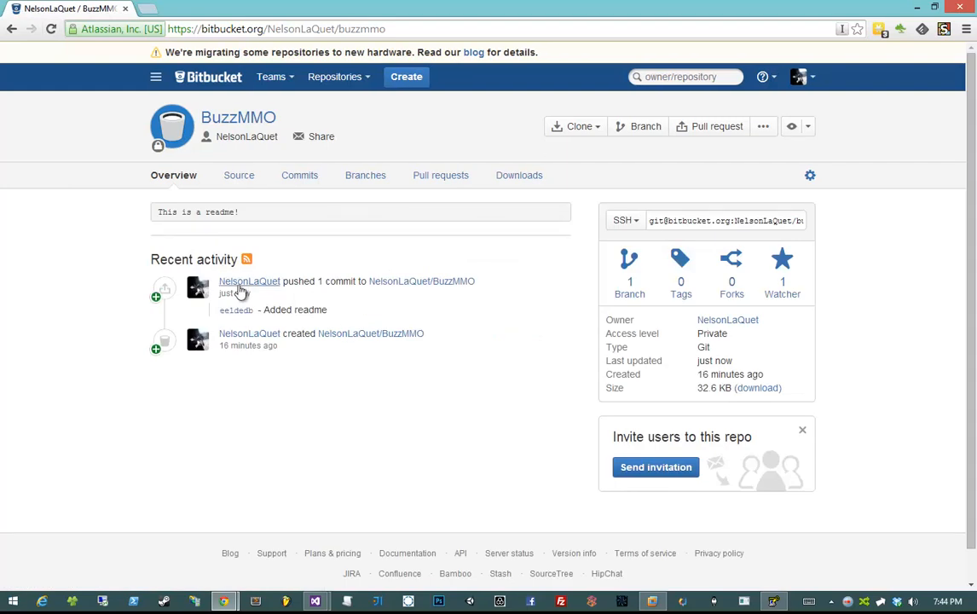
left_click_drag(293, 282, 400, 296)
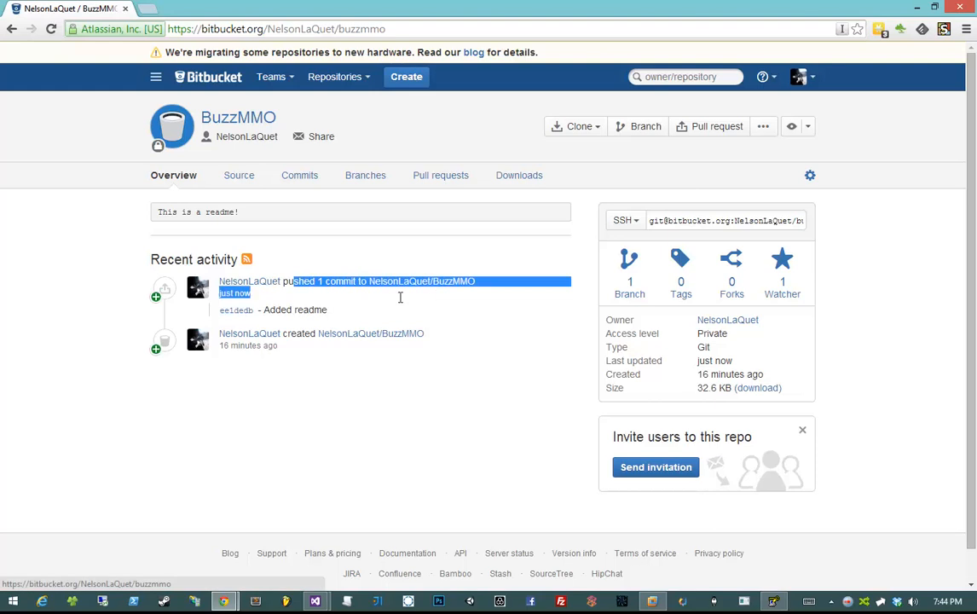
left_click(400, 297)
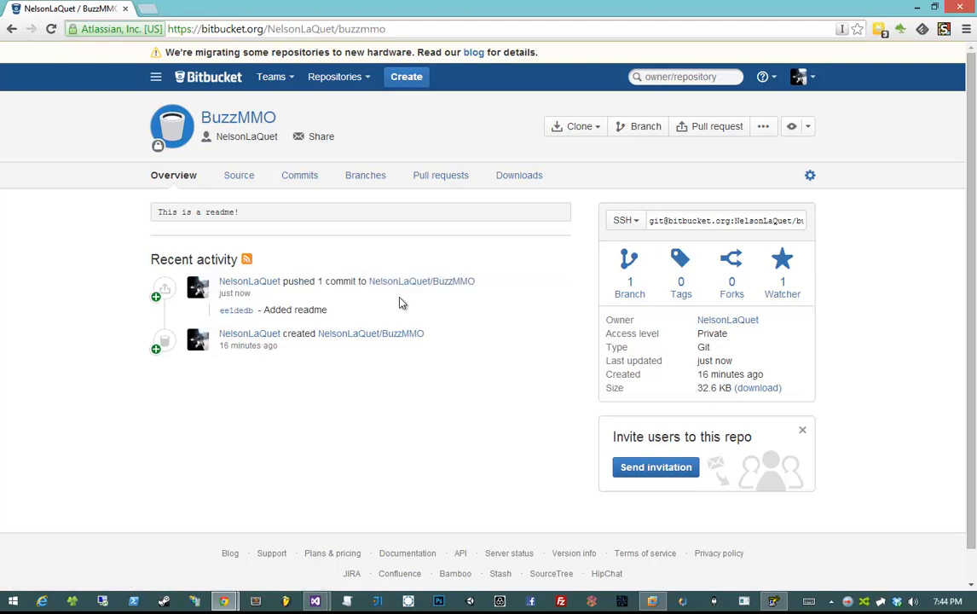
- Open Readme.txt under Source to confirm 'This is a readme!', then go back to Overview
left_click(263, 181)
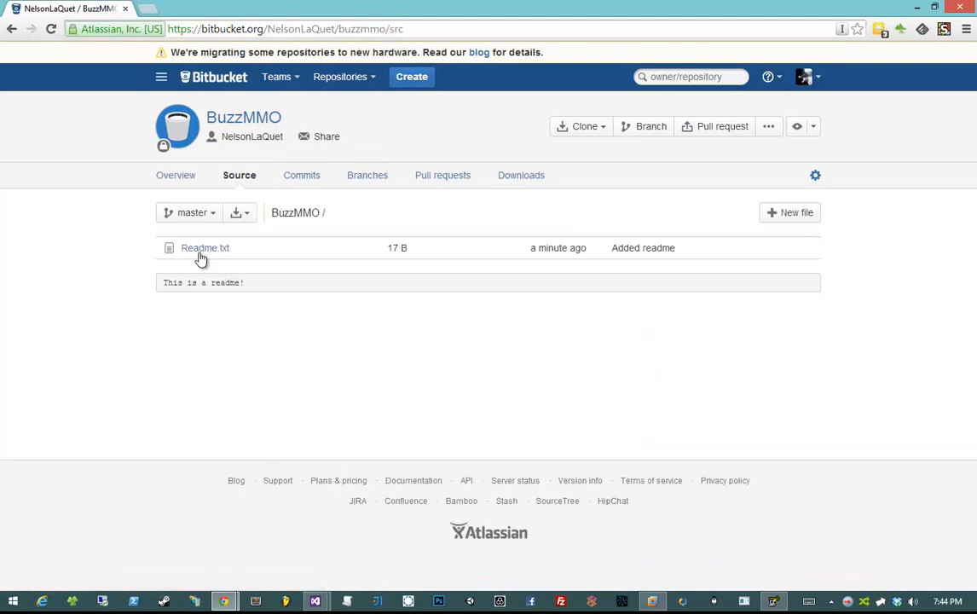
left_click(208, 250)
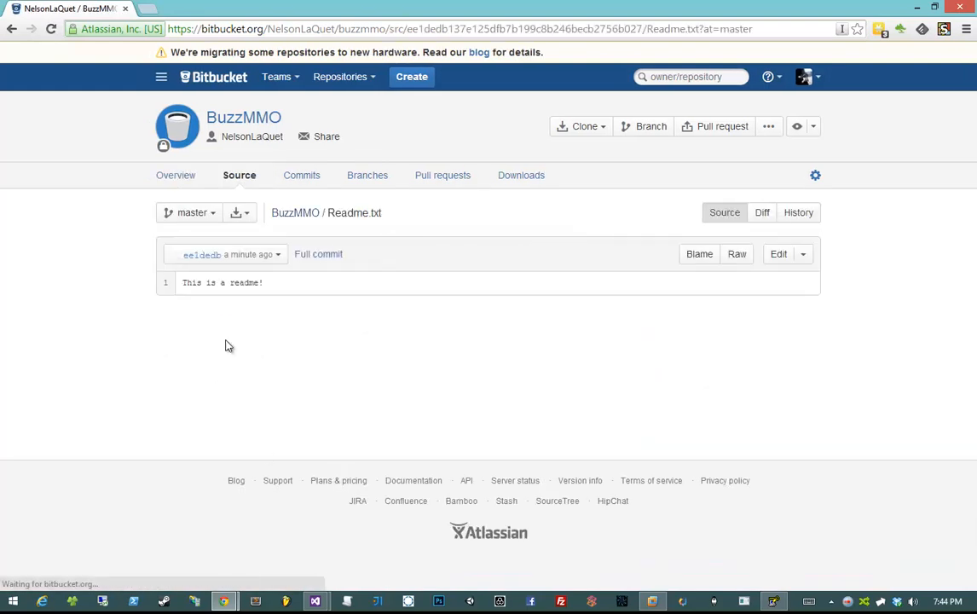
triple_click(208, 281)
left_click(386, 386)
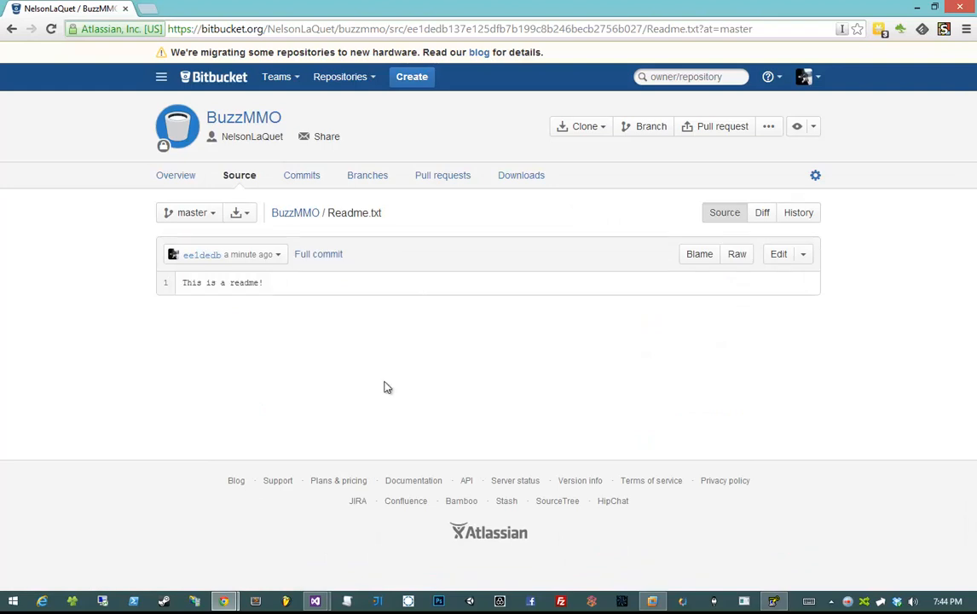
key("alt+Left")
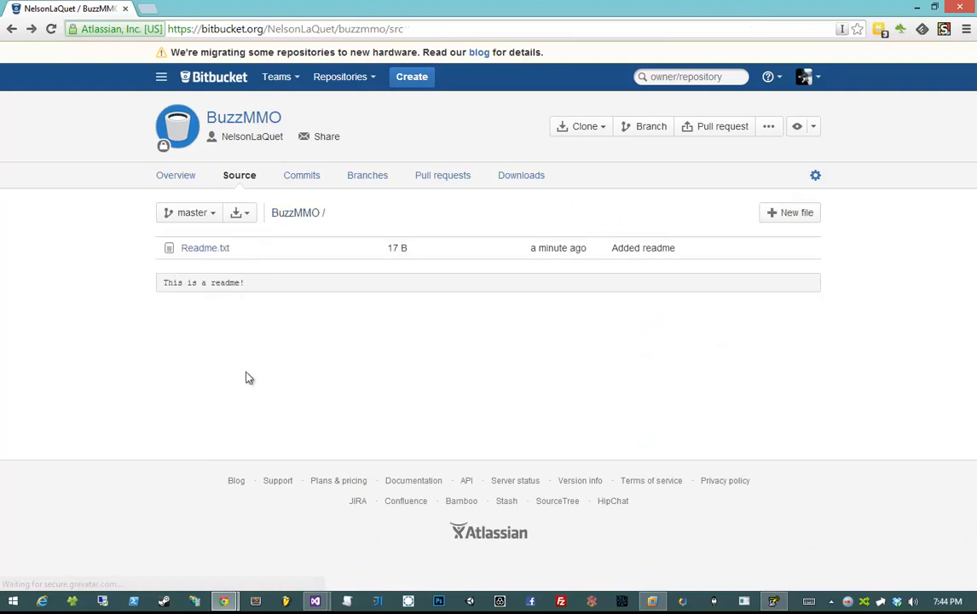
key("alt+Left")
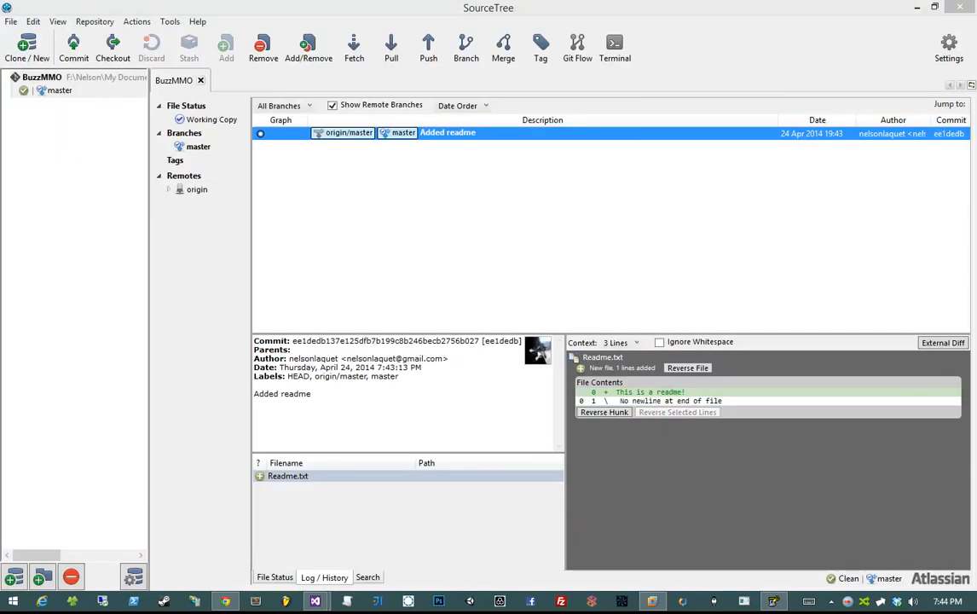
- Minimise SourceTree and Chrome and close the PuTTY Key Generator window
left_click(432, 215)
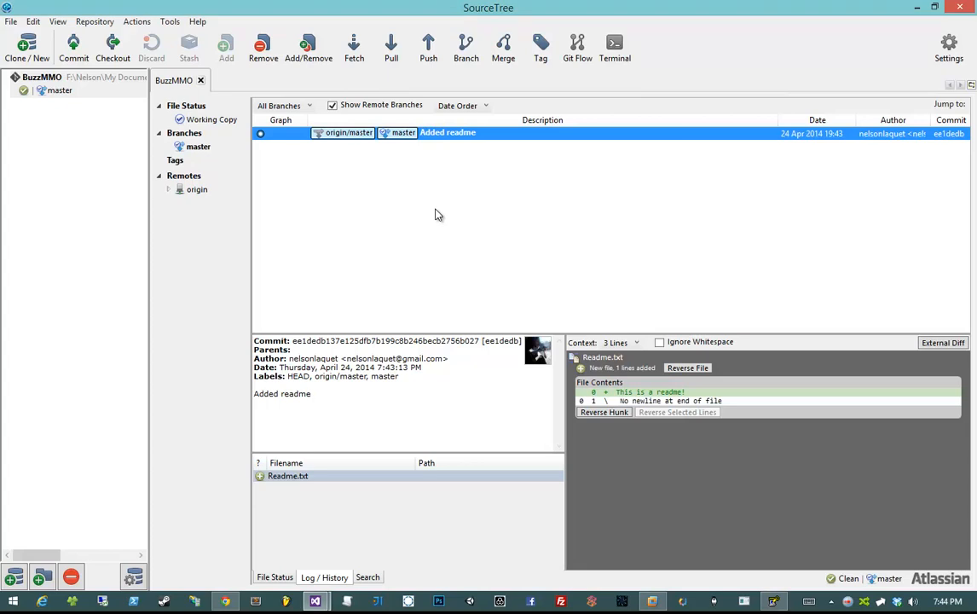
right_click(434, 215)
left_click(490, 198)
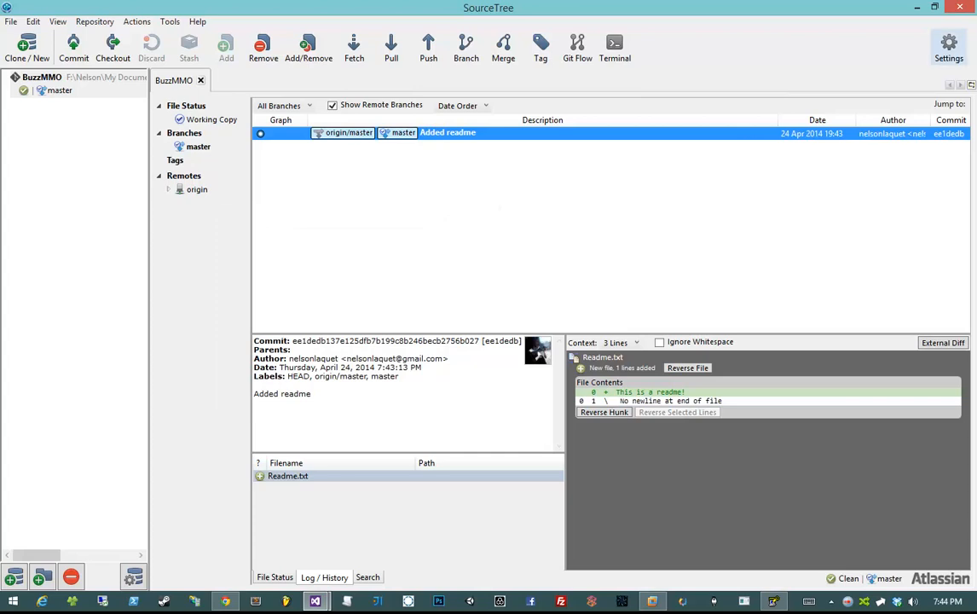
left_click(916, 7)
left_click(918, 9)
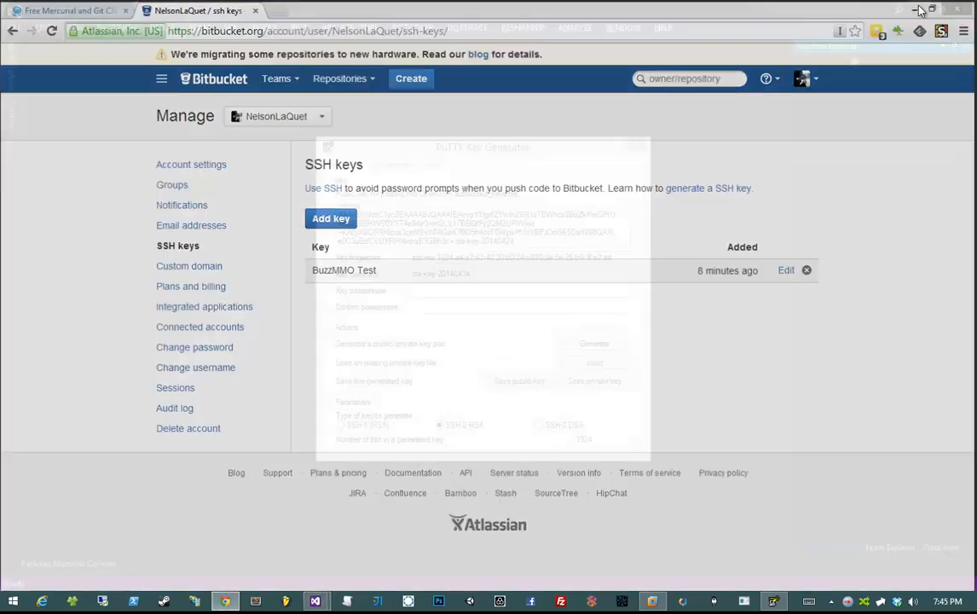
left_click(638, 145)
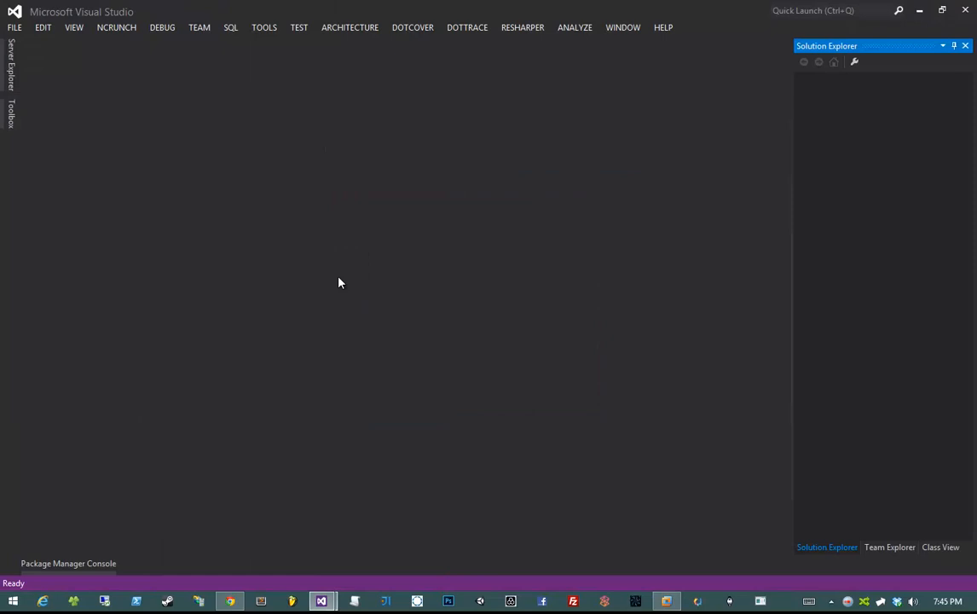
- Pick the Blank Solution template under Other Project Types > Visual Studio Solutions
left_click(15, 28)
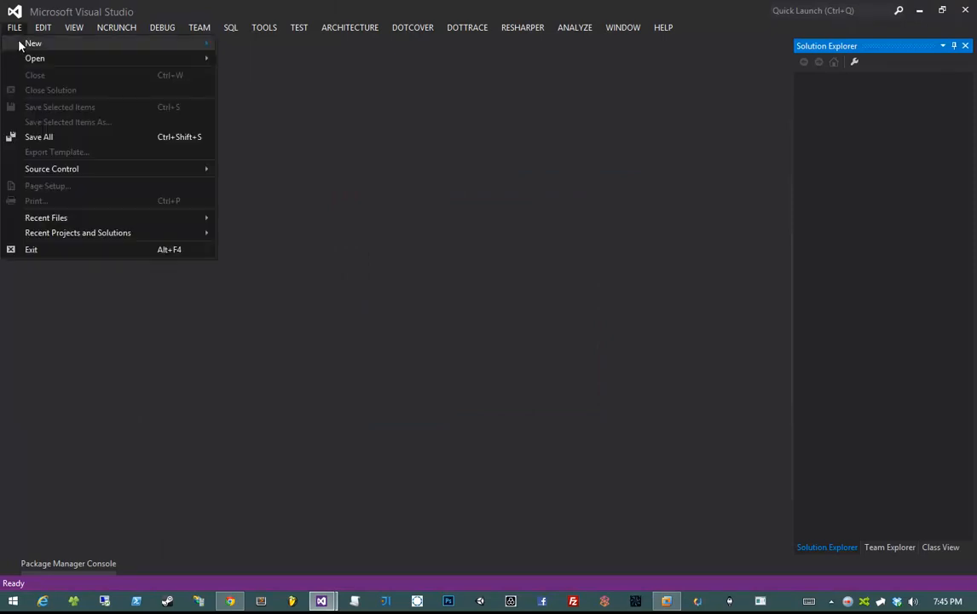
mouse_move(19, 42)
left_click(252, 45)
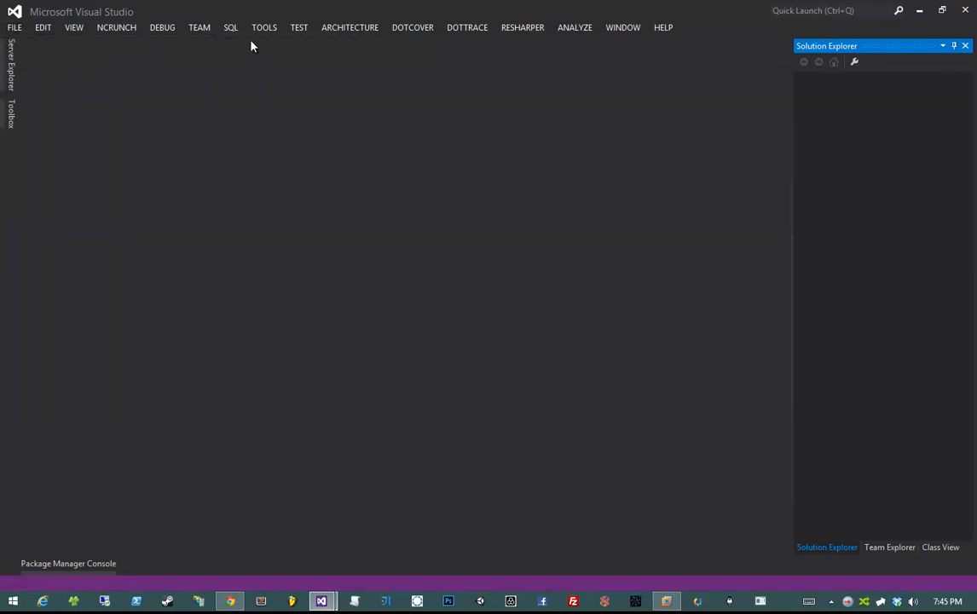
left_click(185, 142)
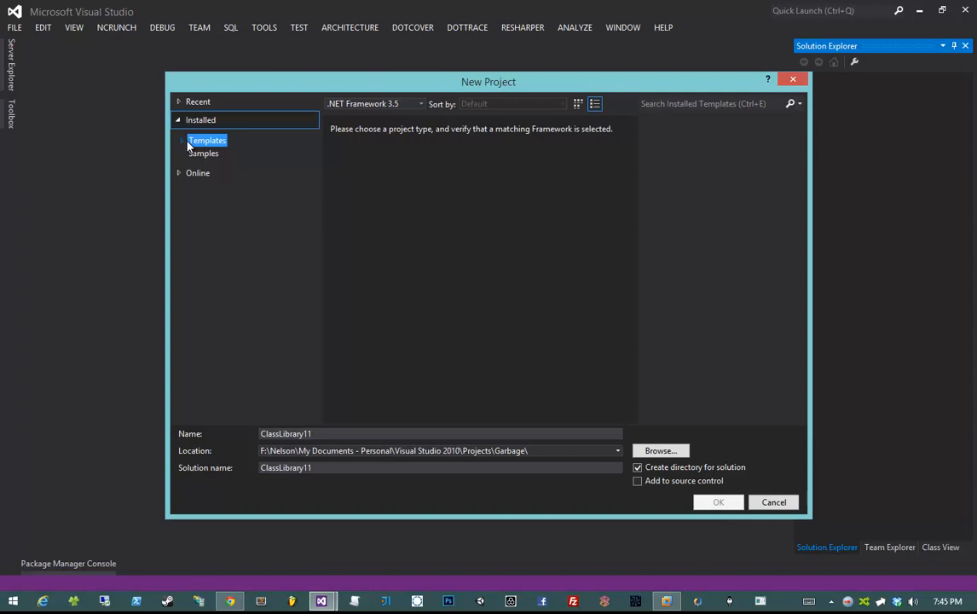
left_click(181, 141)
left_click(194, 153)
left_click(195, 192)
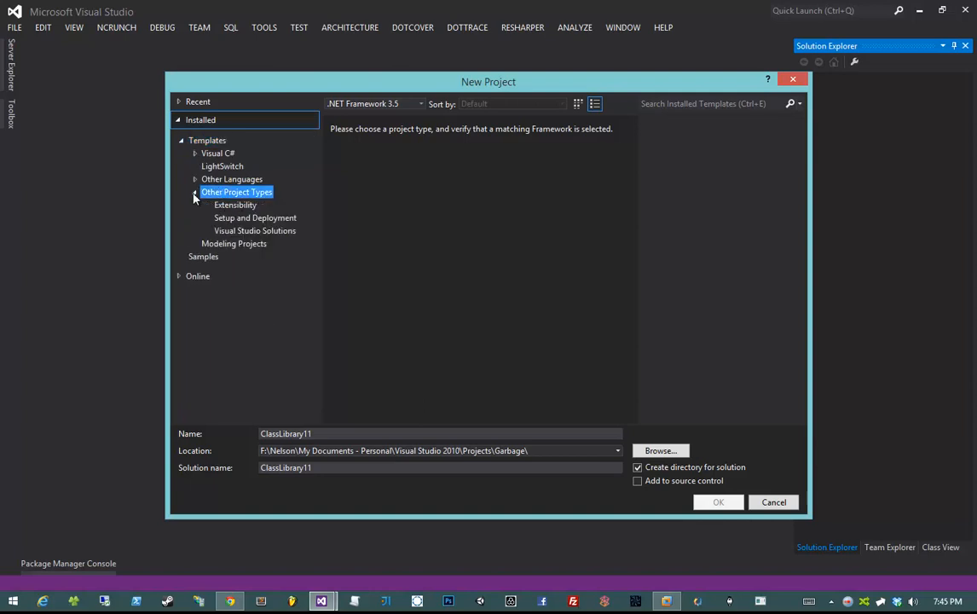
left_click(247, 231)
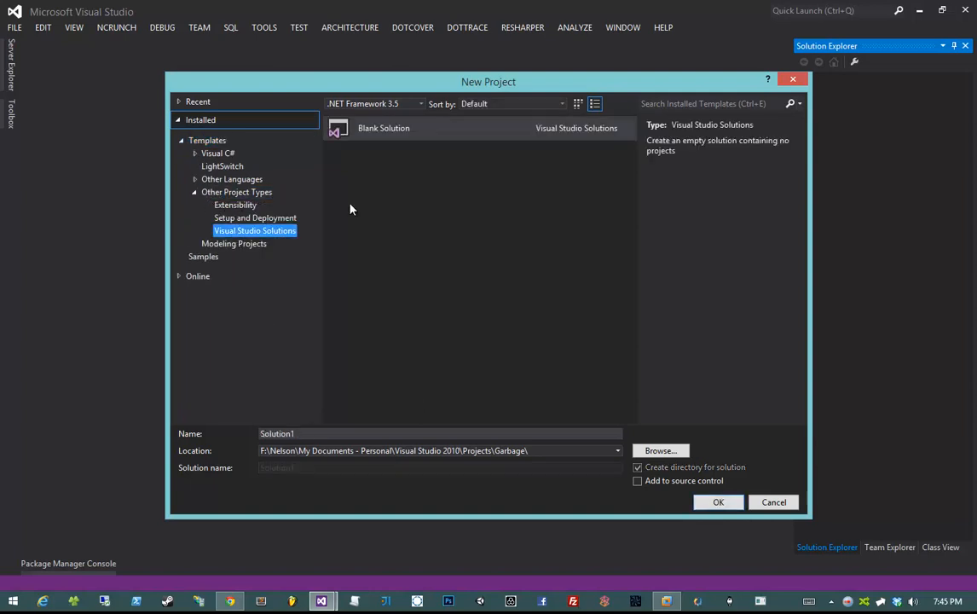
left_click(366, 132)
- Name the solution BuzzMMO, paste the repository path as Location, and create it
left_click(353, 432)
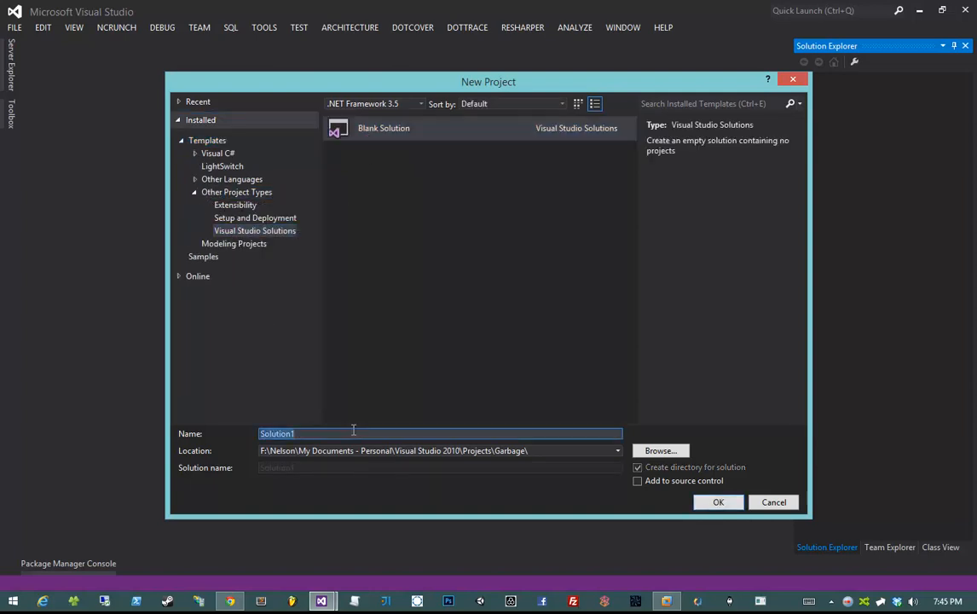
type("BuzzMMO")
key("Return")
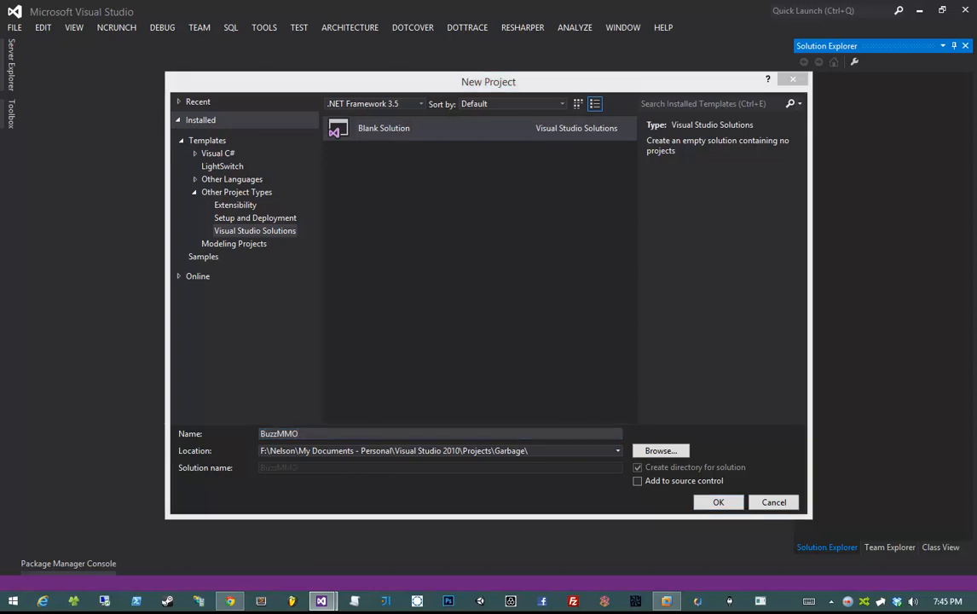
left_click(422, 448)
type("F:\\Nelson\\My Documents - 3dbuzz\\Visual Studio 2010\\3dbuzz\\MMOClass\\BuzzMMO")
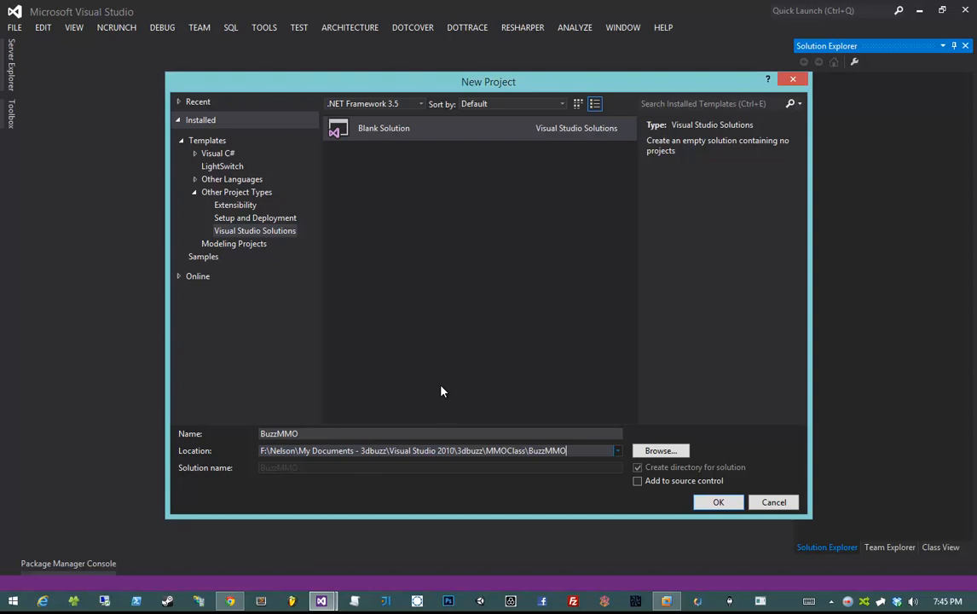
left_click(469, 433)
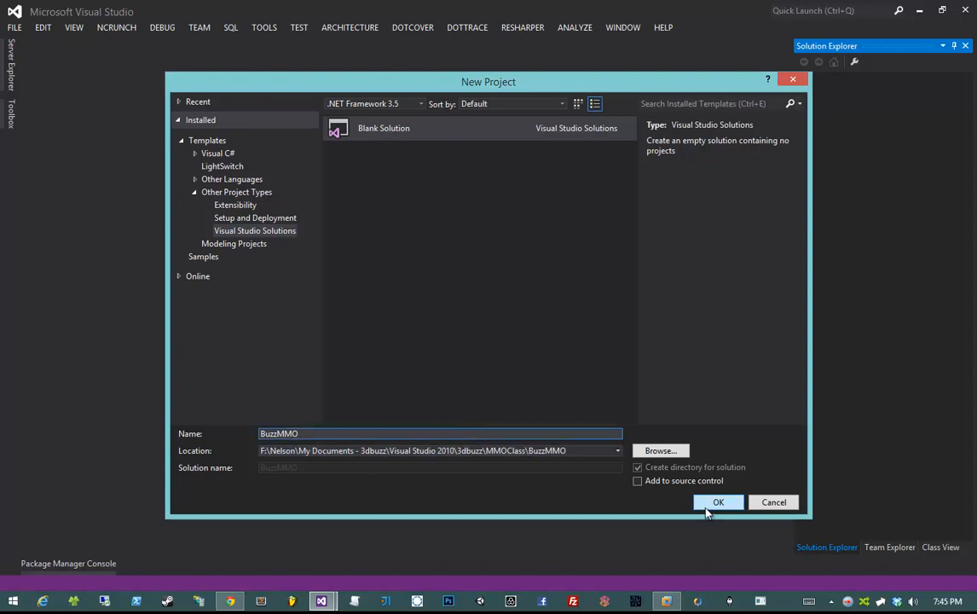
left_click(707, 504)
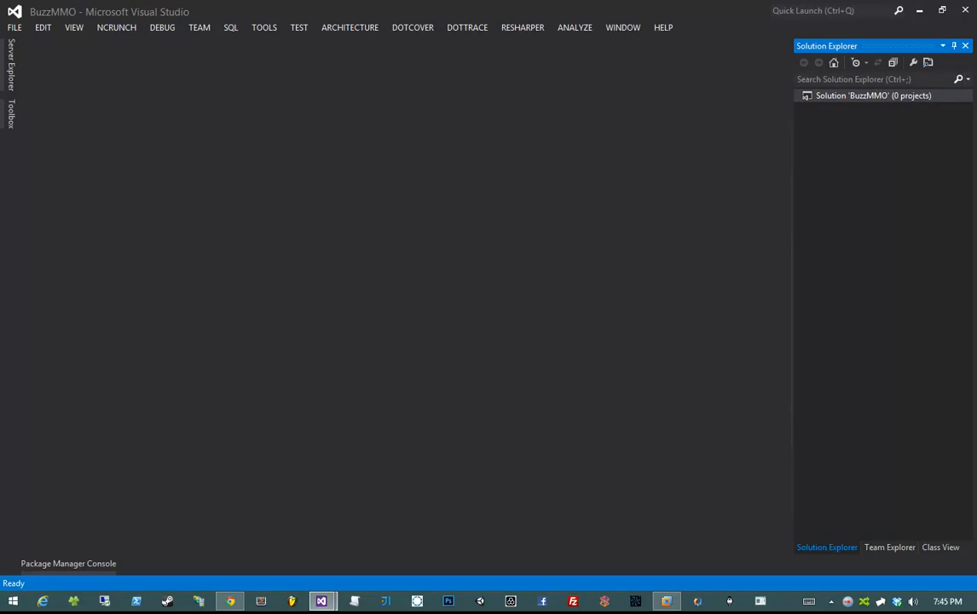
- Browse the repository folder and the inner BuzzMMO folder holding BuzzMMO.sln
left_click_drag(976, 137, 543, 135)
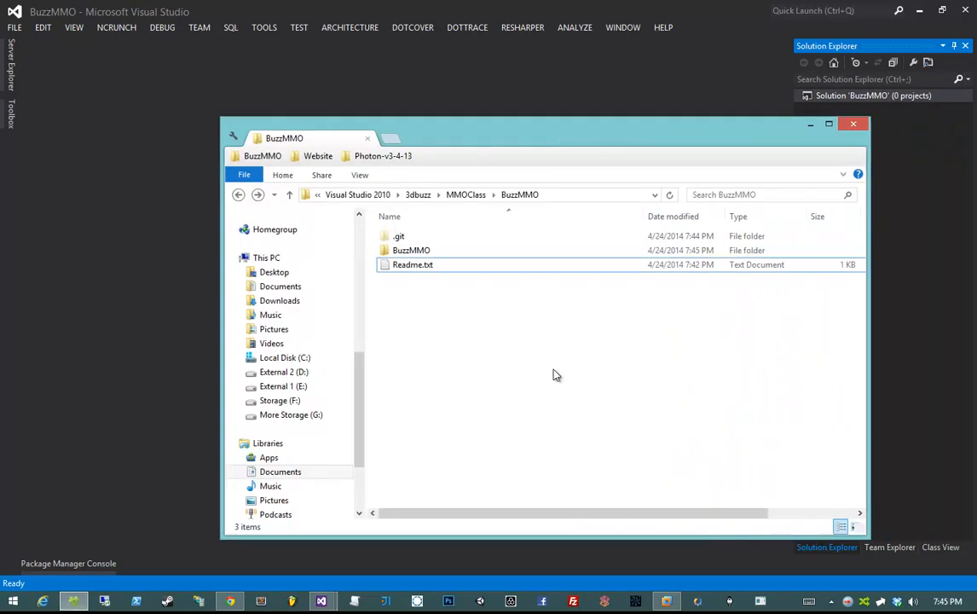
left_click(464, 251)
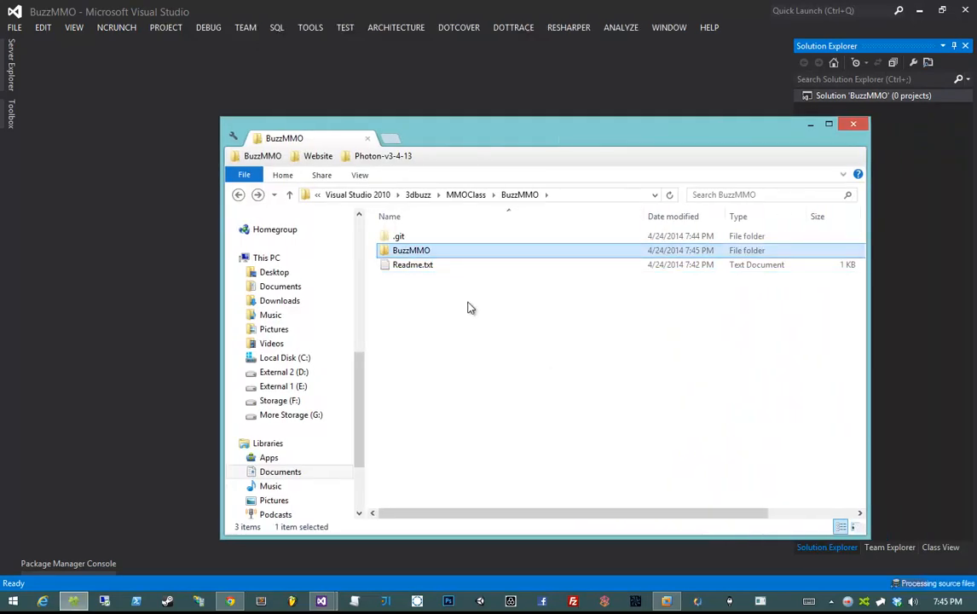
double_click(432, 253)
left_click(441, 251)
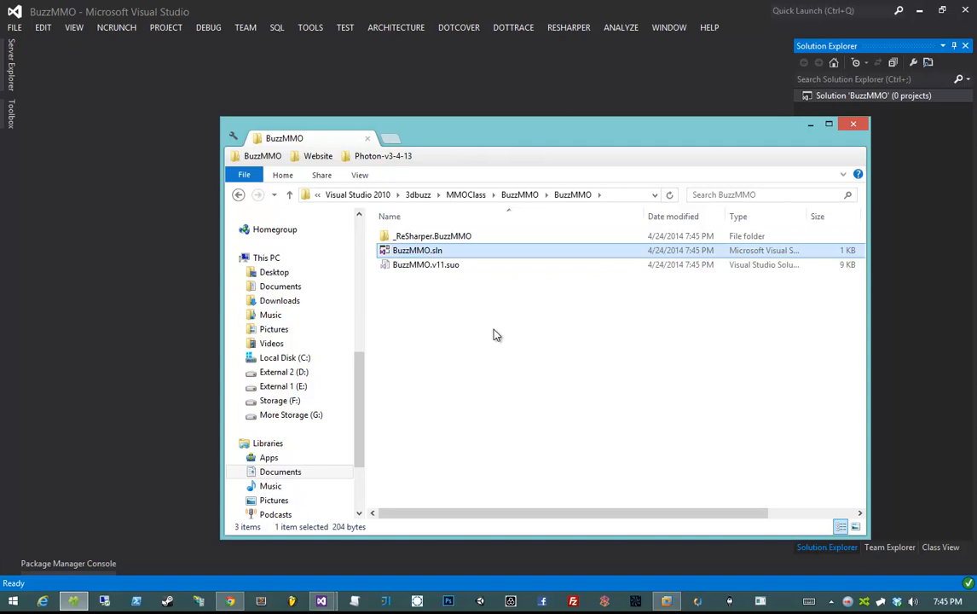
key("BackSpace")
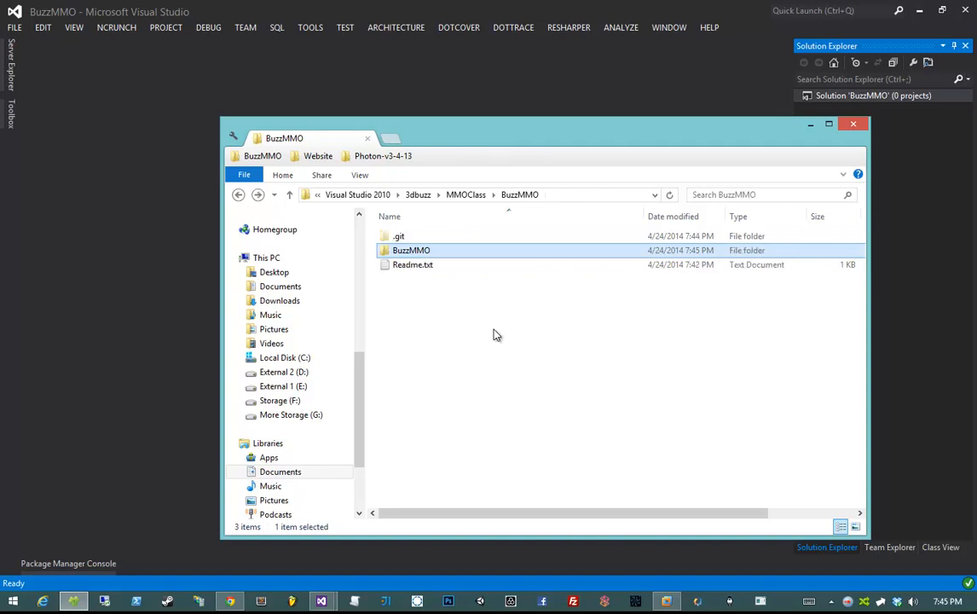
double_click(485, 255)
key("BackSpace")
left_click_drag(629, 127, 976, 147)
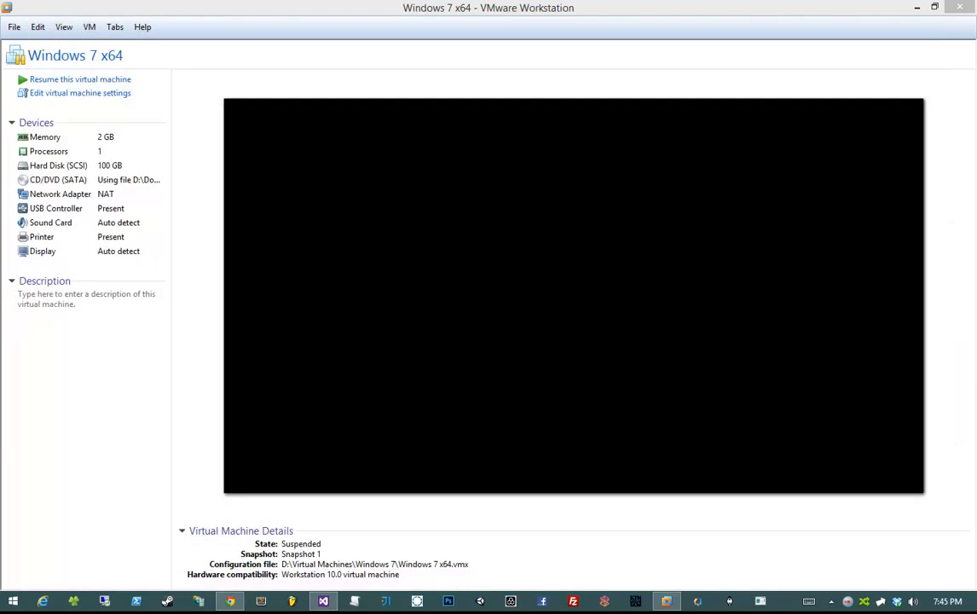
left_click_drag(976, 174, 464, 125)
- Rename the inner BuzzMMO folder to src and open BuzzMMO.sln from it
key("F2")
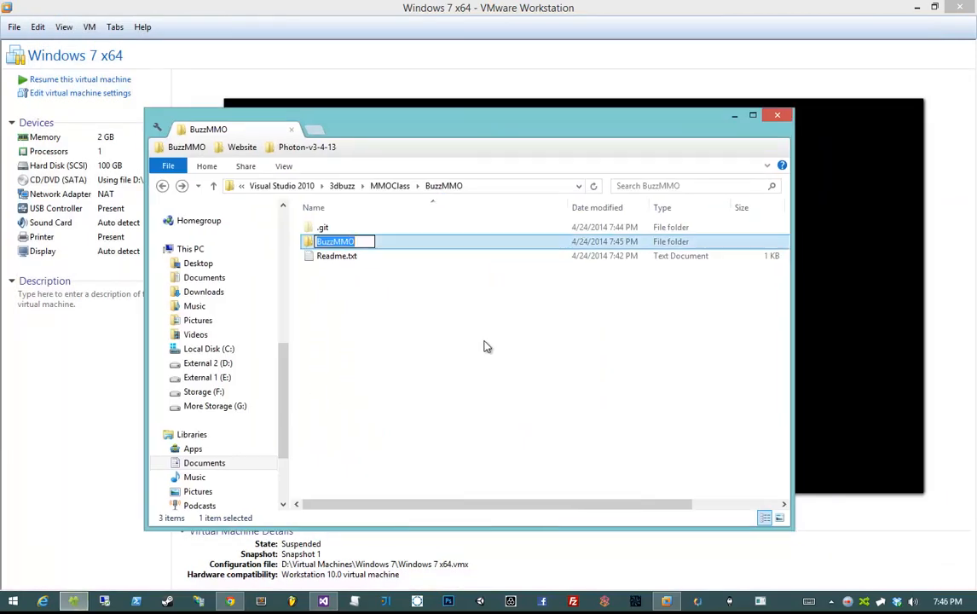
type("src")
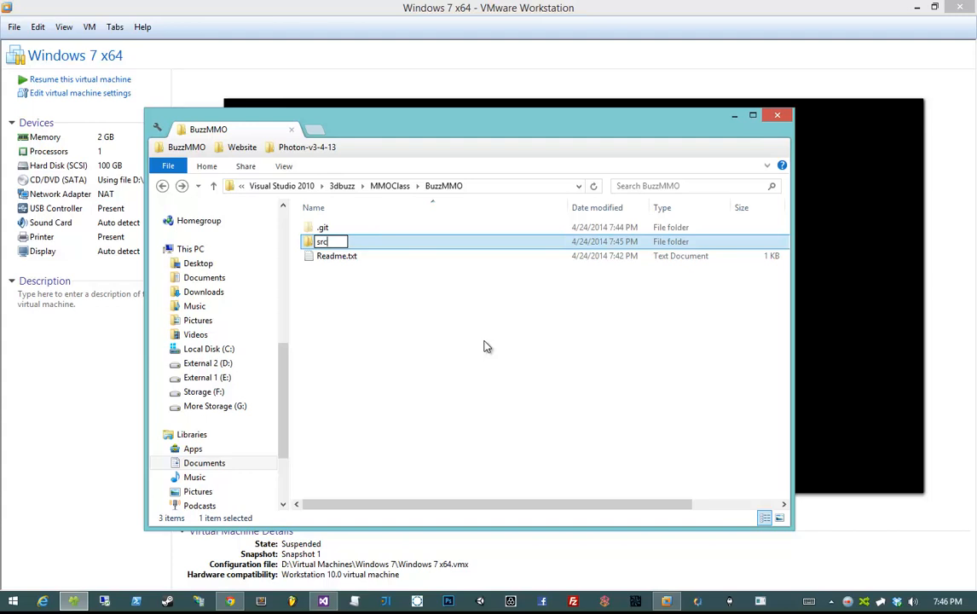
key("Return")
left_click(484, 346)
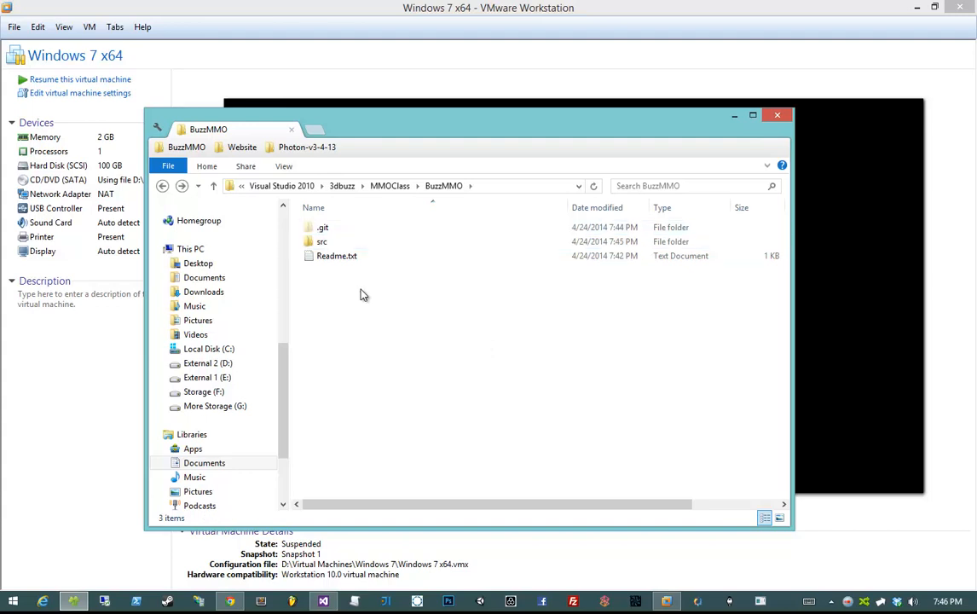
double_click(359, 243)
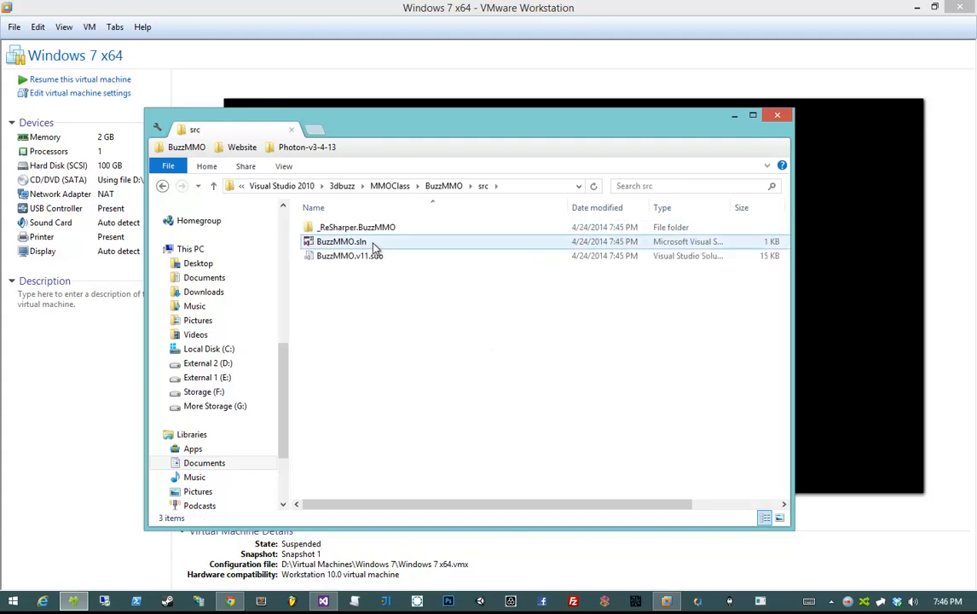
double_click(372, 244)
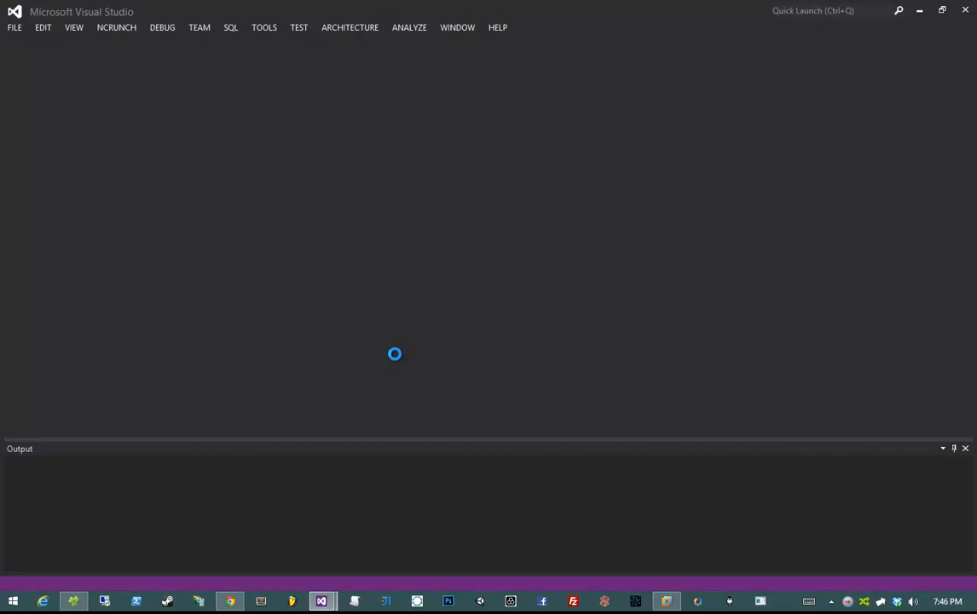
- Return Explorer from src to the repository folder and move it aside while BuzzMMO.sln loads
left_click(73, 599)
double_click(526, 302)
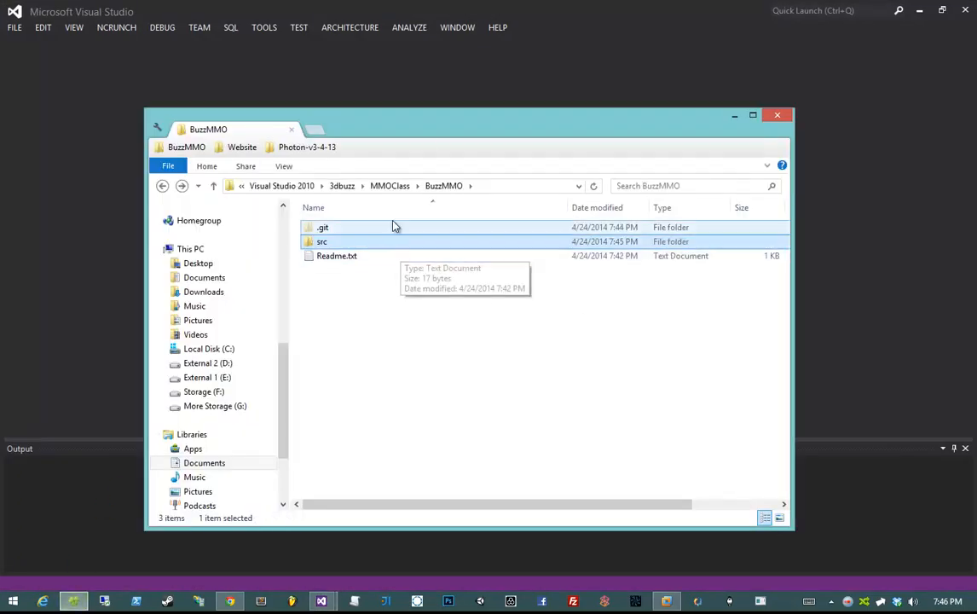
left_click_drag(427, 125, 976, 132)
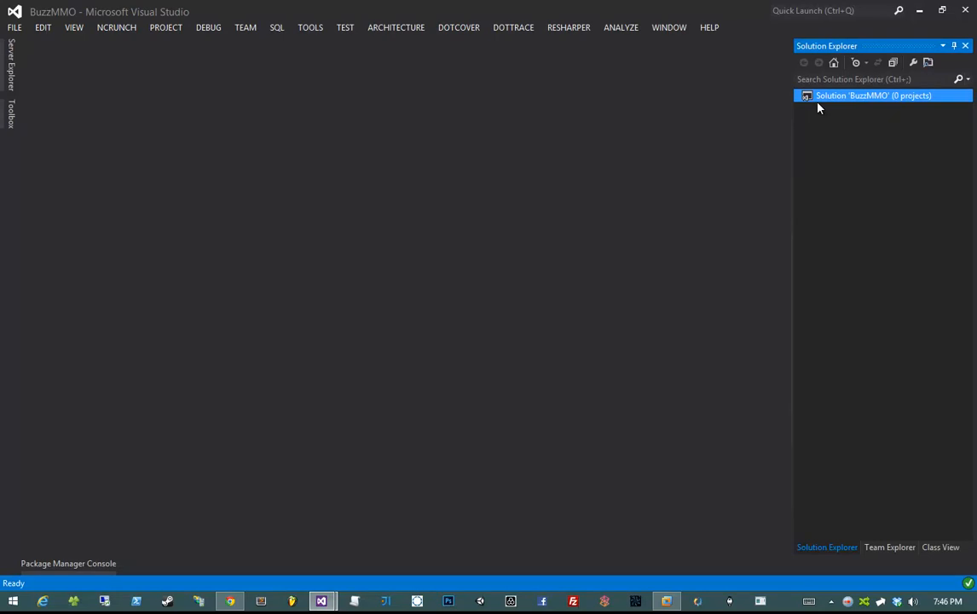
- From the solution's Add New Project, create Windows Class Library 'BuzzMMO.Base' targeting .NET Framework 3.5
right_click(878, 105)
mouse_move(720, 180)
left_click(576, 184)
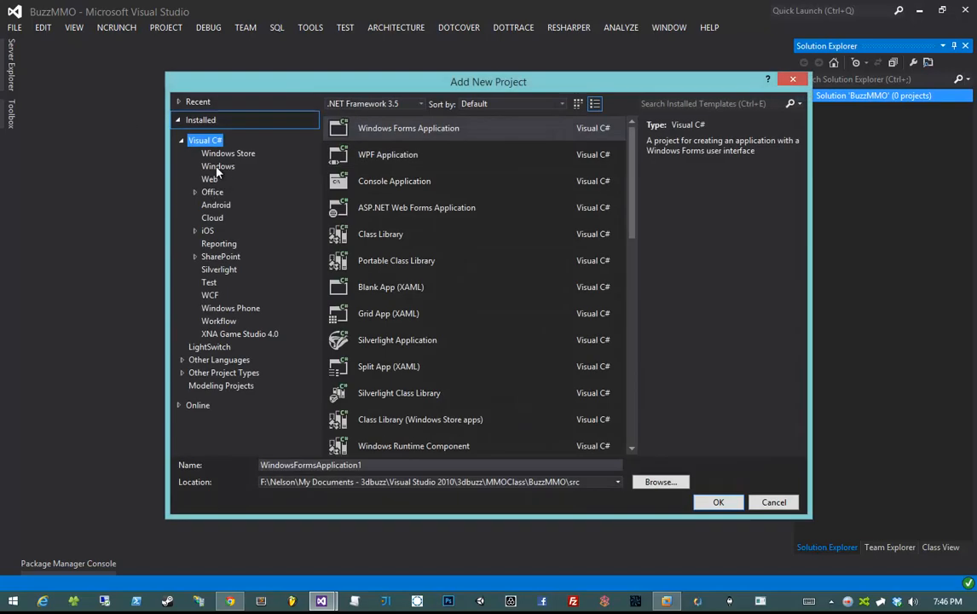
left_click(218, 167)
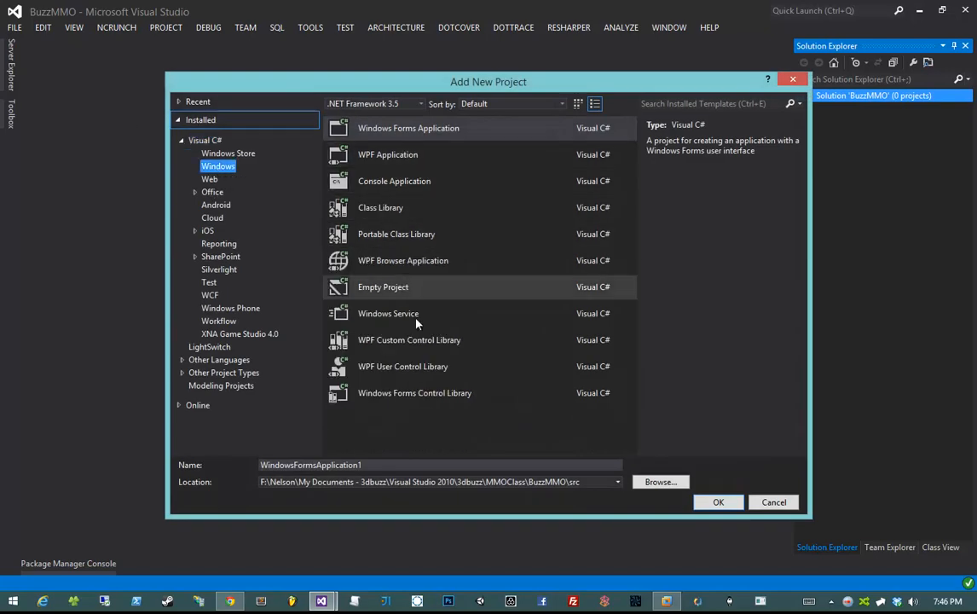
left_click(378, 207)
double_click(317, 465)
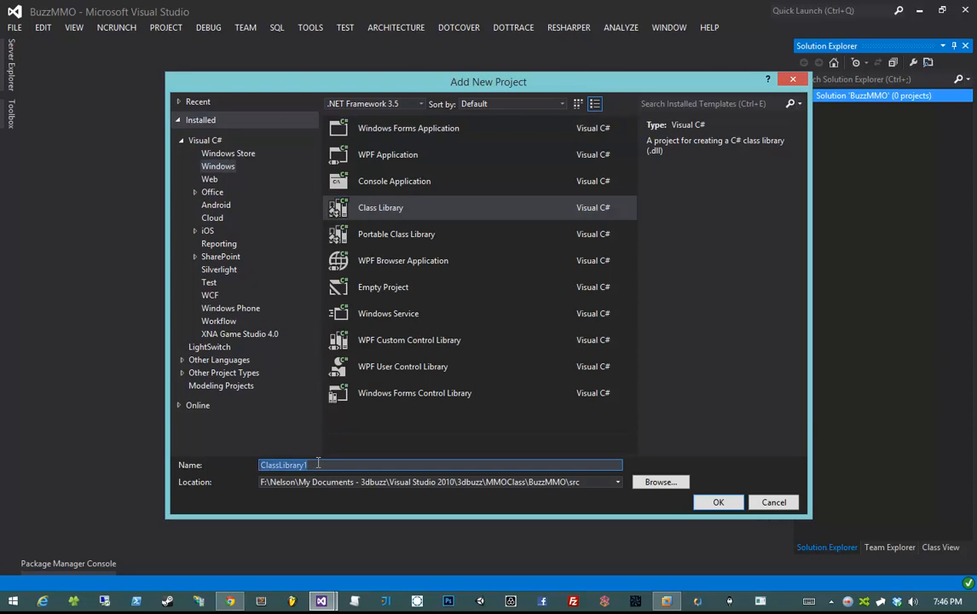
type("BuzzMMO.Base")
left_click(390, 104)
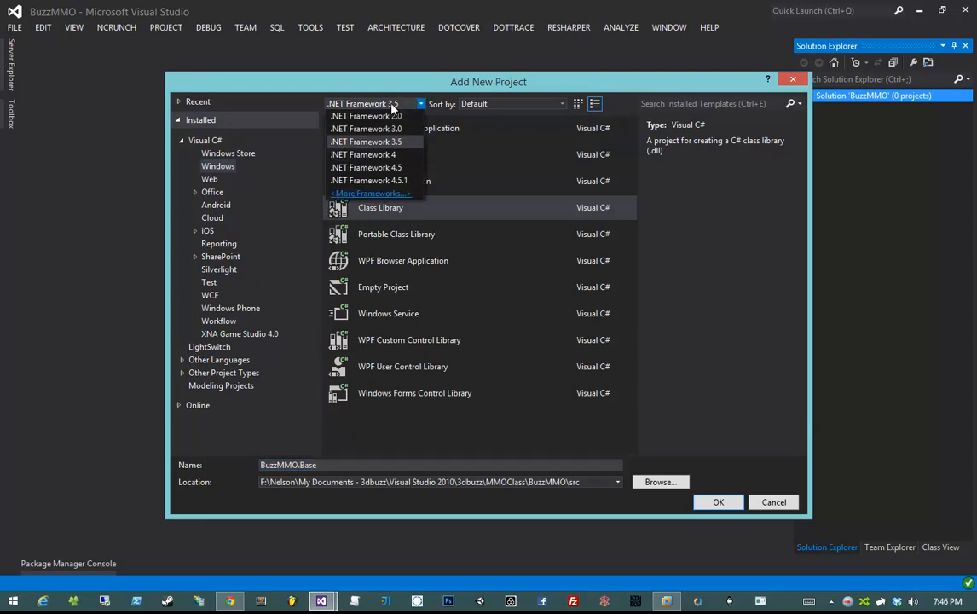
left_click(380, 143)
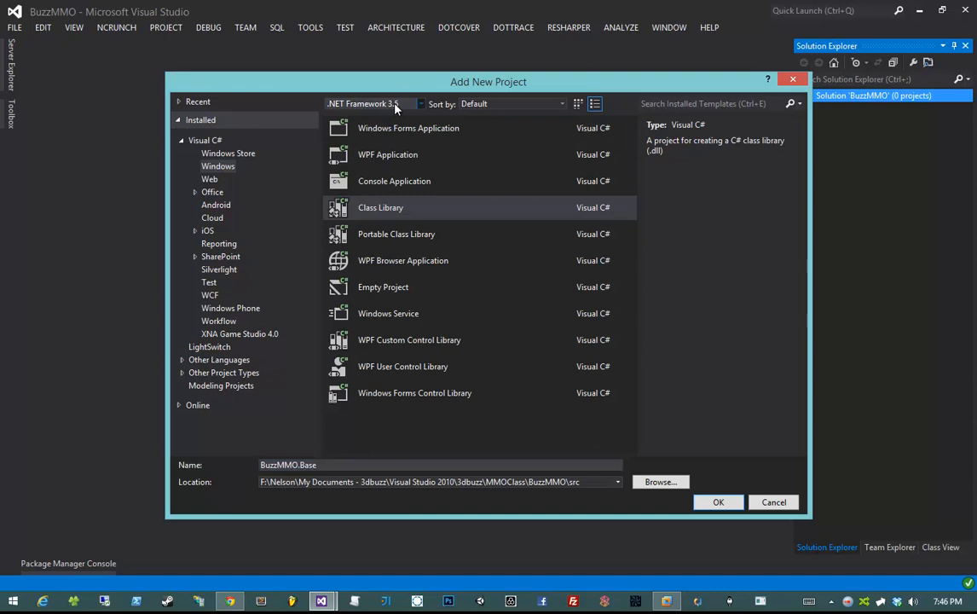
left_click(730, 506)
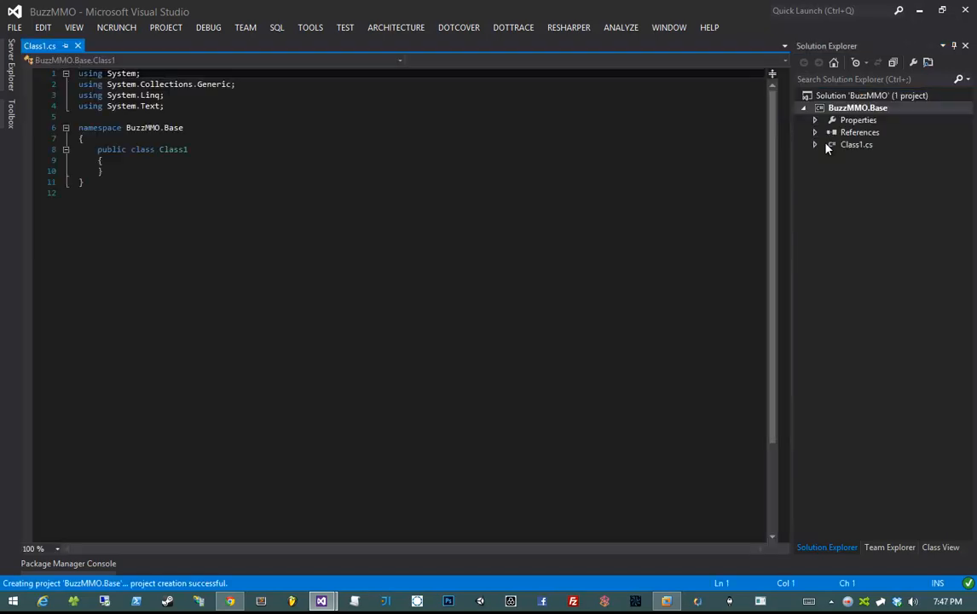
- Close the Class1.cs tab and permanently delete Class1.cs from BuzzMMO.Base
left_click(882, 154)
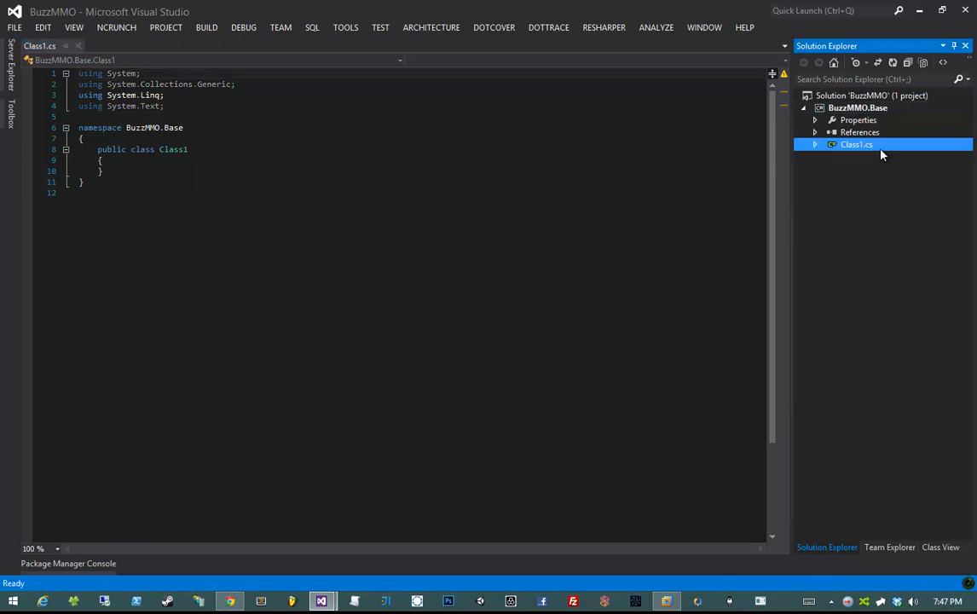
left_click(493, 148)
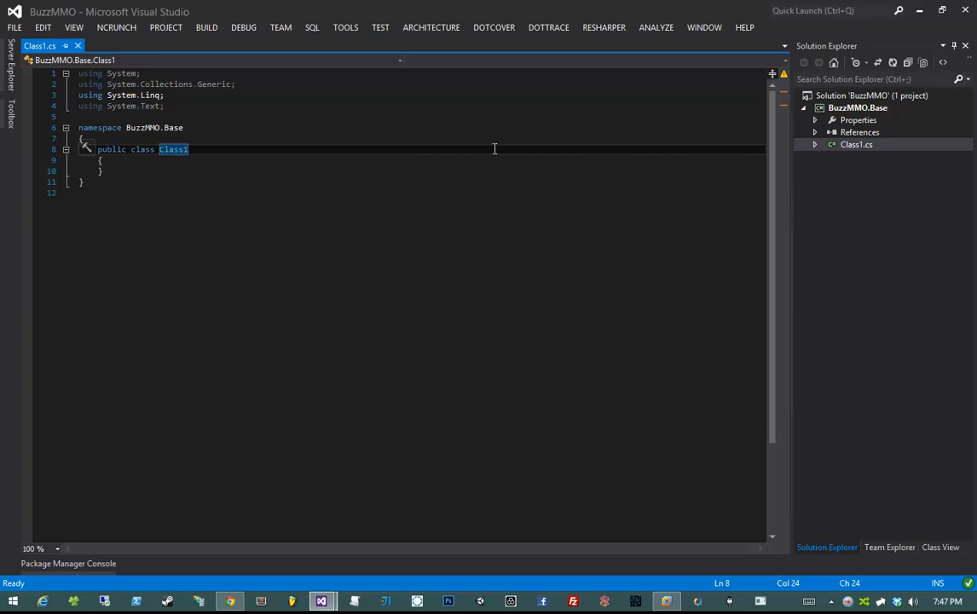
left_click(77, 45)
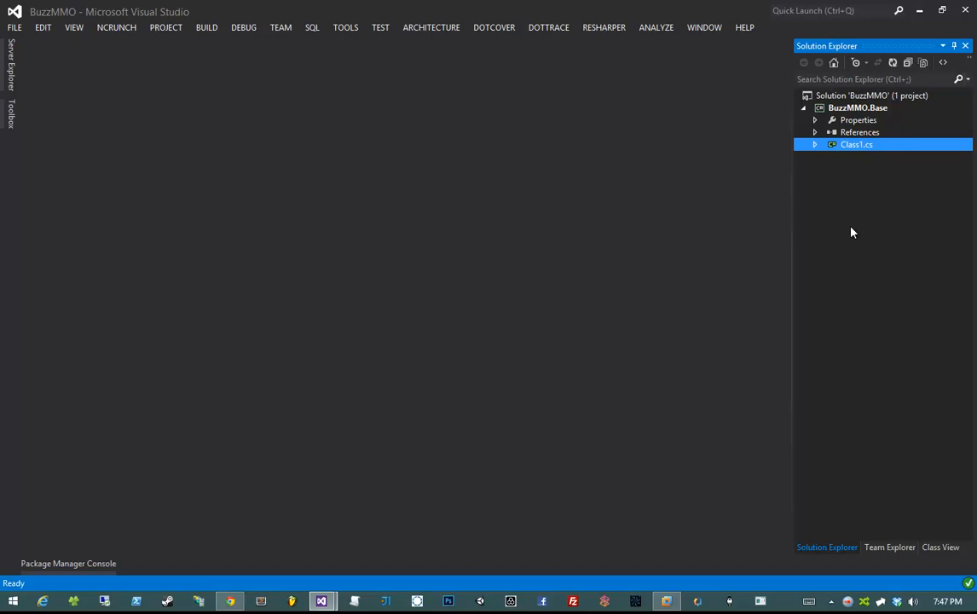
key("Delete")
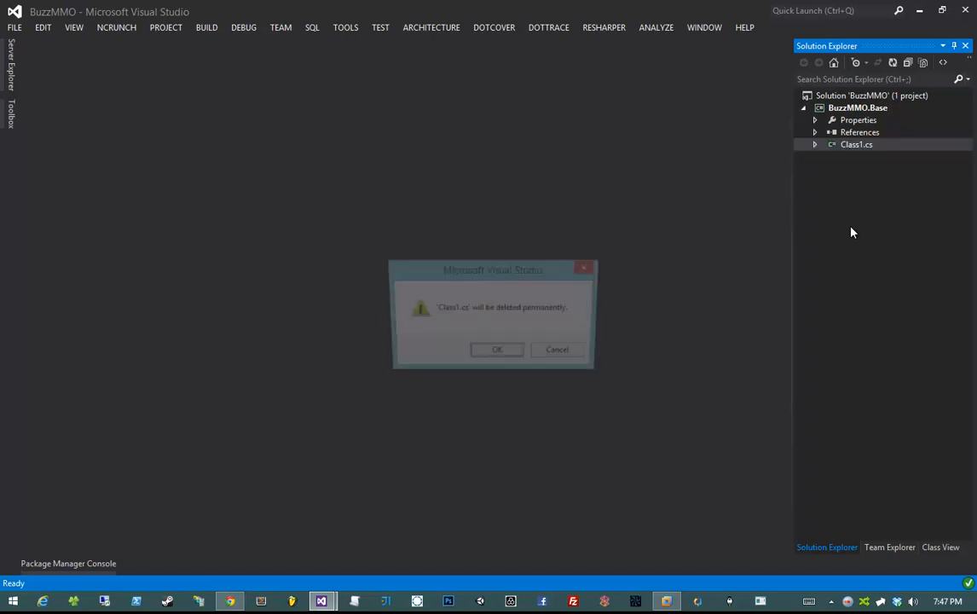
key("Return")
left_click(852, 107)
- Move up the Solution Explorer tree to the BuzzMMO solution and bring up its context menu
key("Down")
key("Down")
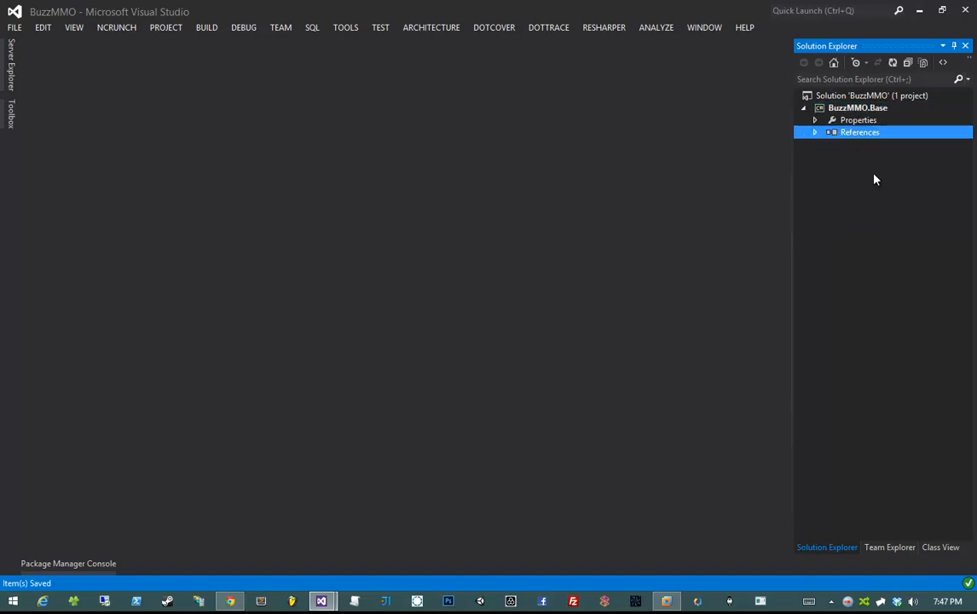
key("Up")
key("Up")
key("Down")
key("Down")
key("Up")
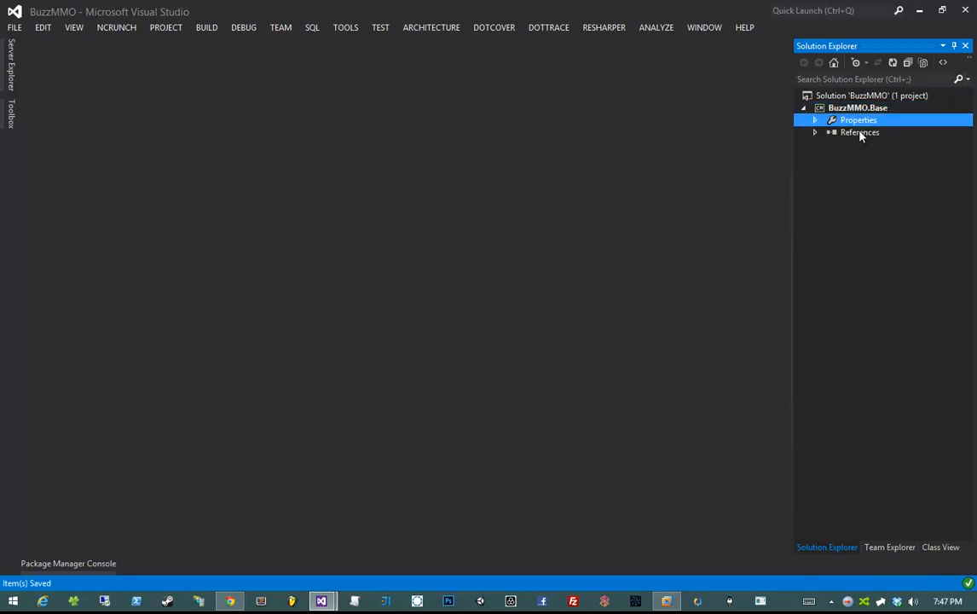
key("Up")
right_click(858, 96)
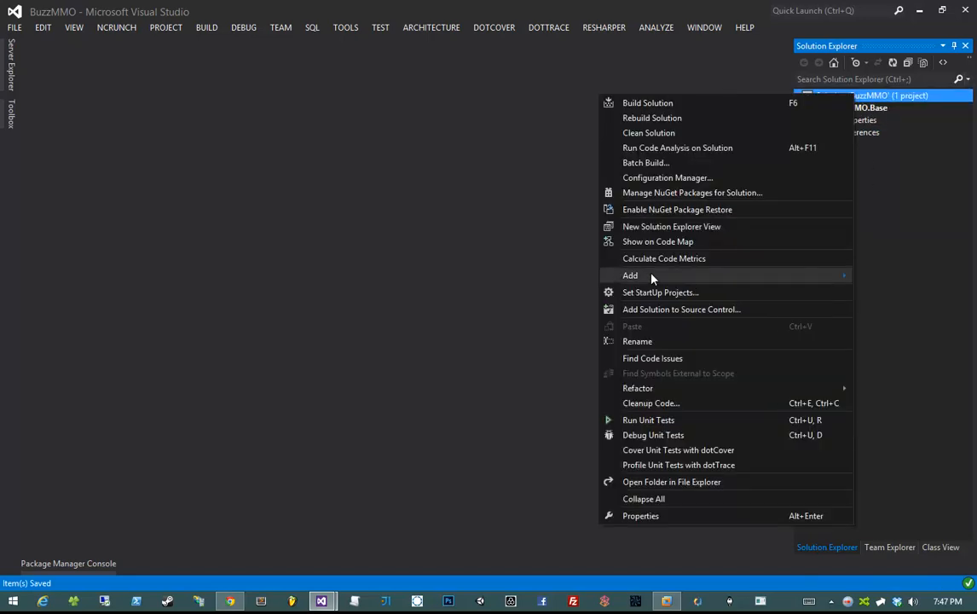
- Create a new Class Library project named BuzzMMO.Client in the solution
mouse_move(652, 277)
left_click(477, 277)
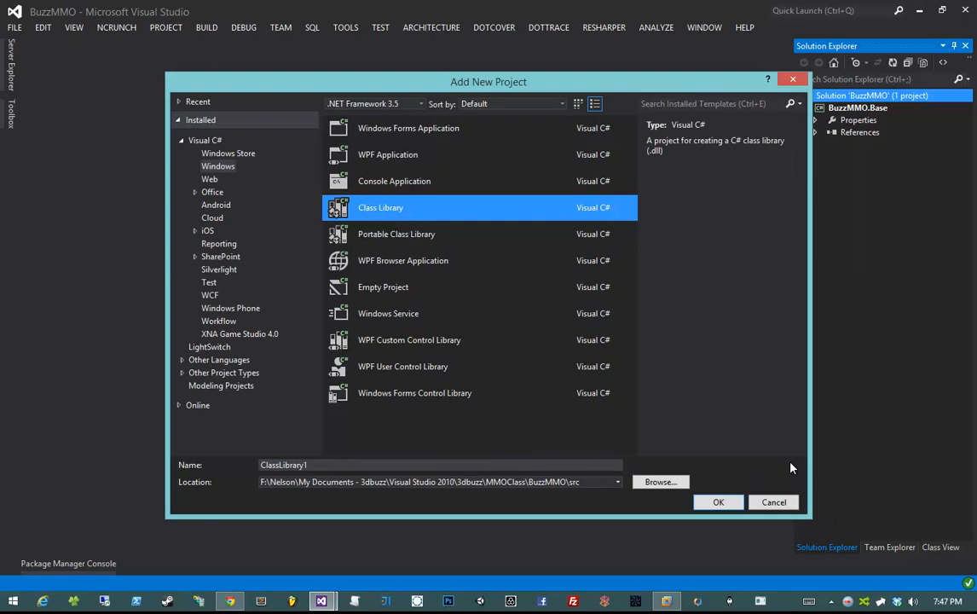
double_click(551, 464)
type("BuzzMMO.CLient")
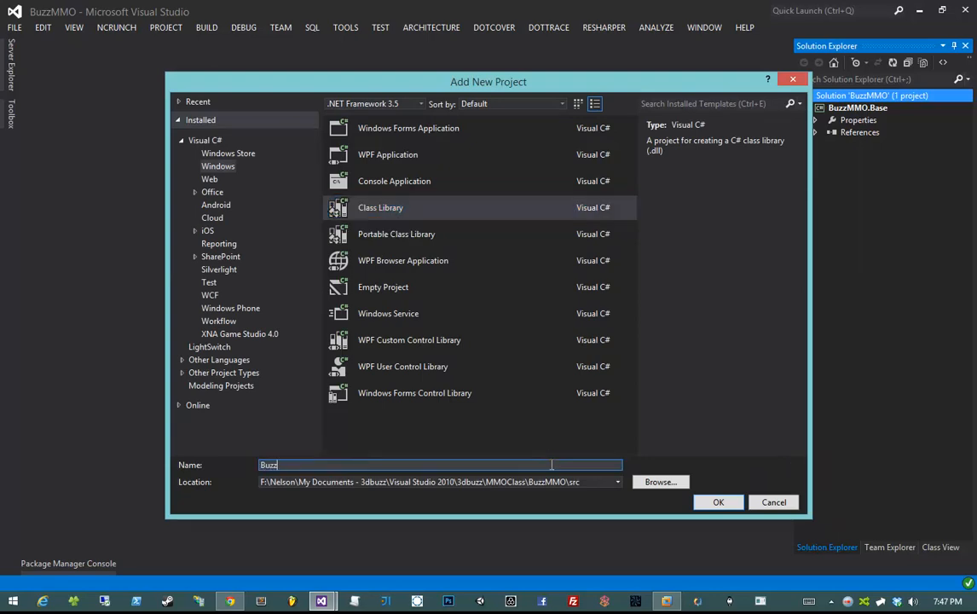
key("BackSpace")
key("BackSpace")
key("BackSpace")
key("BackSpace")
key("BackSpace")
type("lient")
key("Return")
- Review the Client namespace in the generated Class1.cs, then close the file
left_click(294, 268)
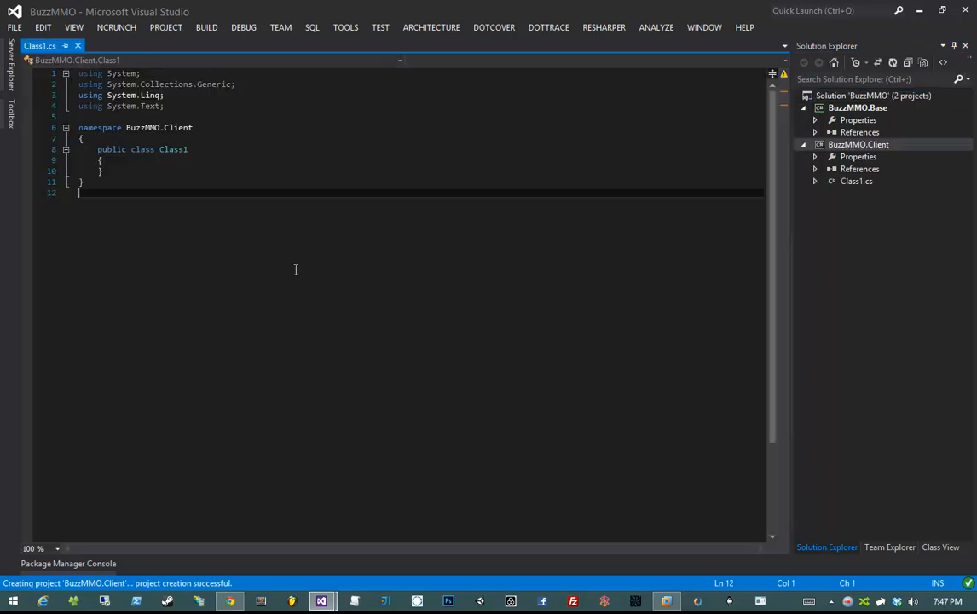
left_click(150, 127)
left_click(203, 128)
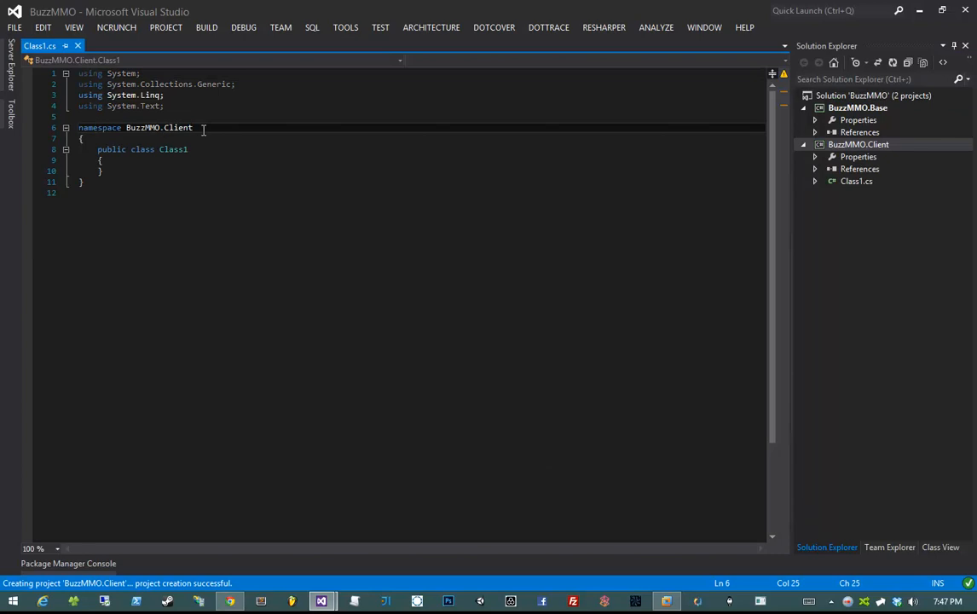
double_click(203, 127)
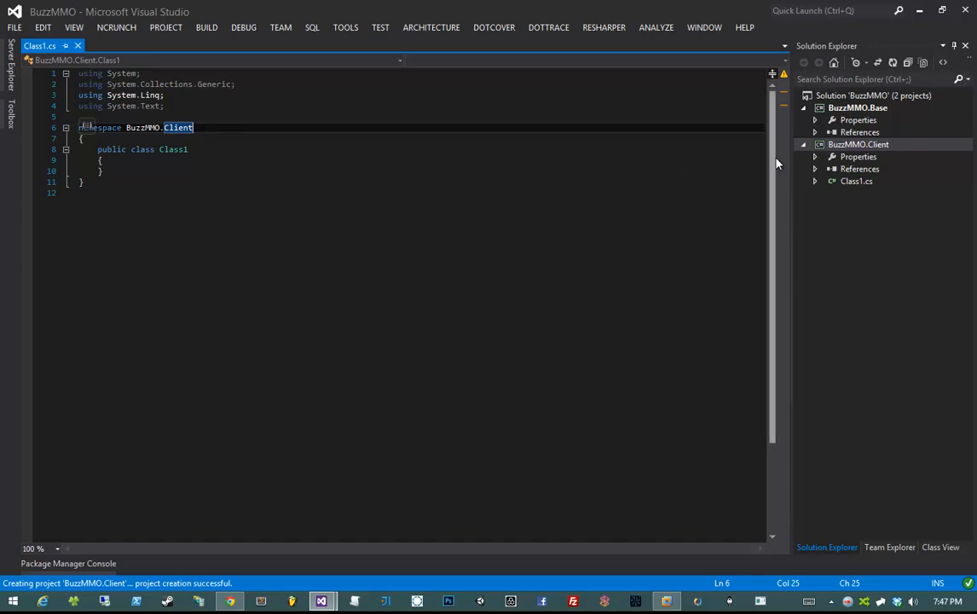
left_click(856, 146)
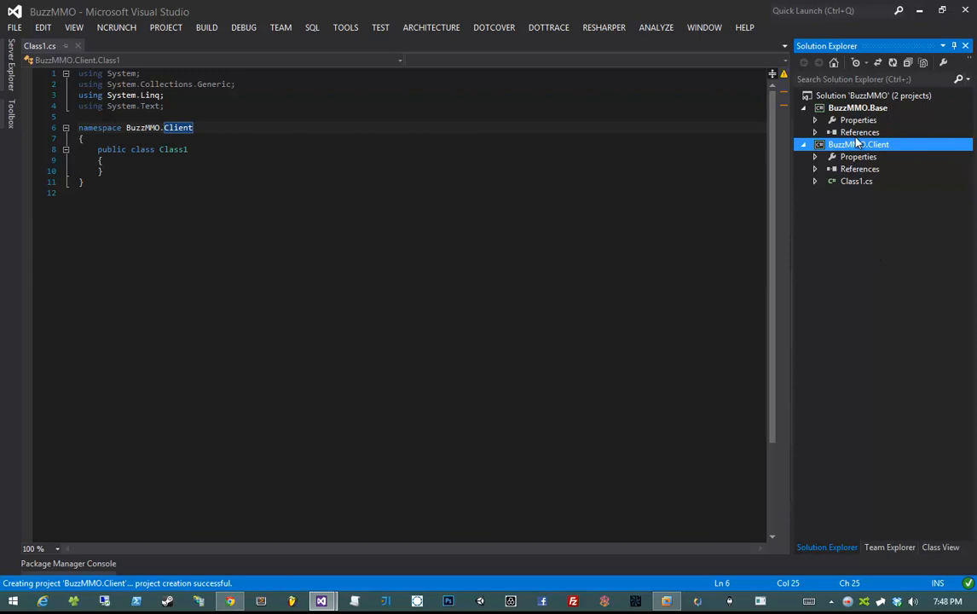
left_click(478, 193)
key("ctrl+F4")
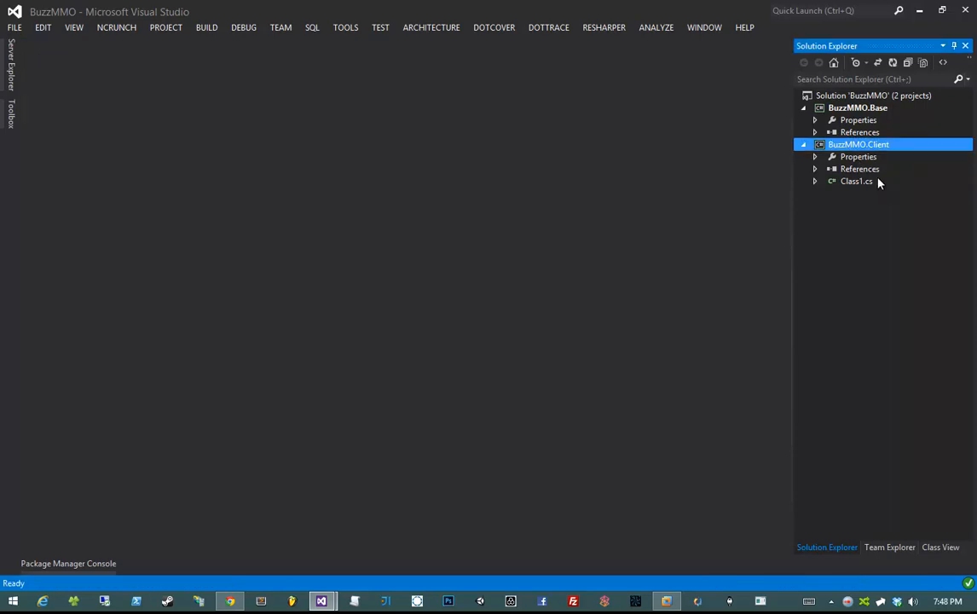
- Permanently delete the default Class1.cs from BuzzMMO.Client
left_click(878, 182)
key("Delete")
key("Return")
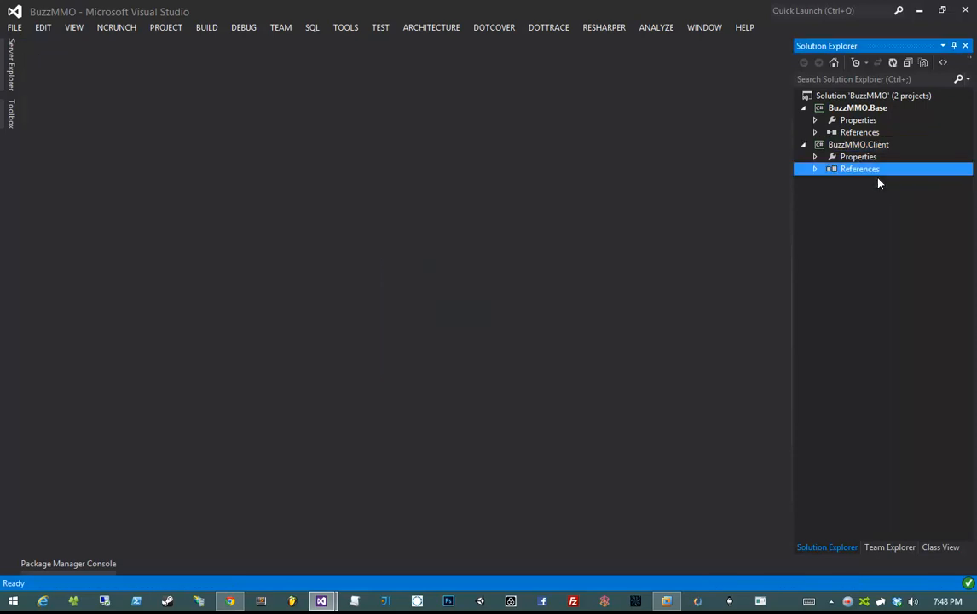
- Add a new class library project named BuzzMMO.Client.Unity to the solution
right_click(865, 99)
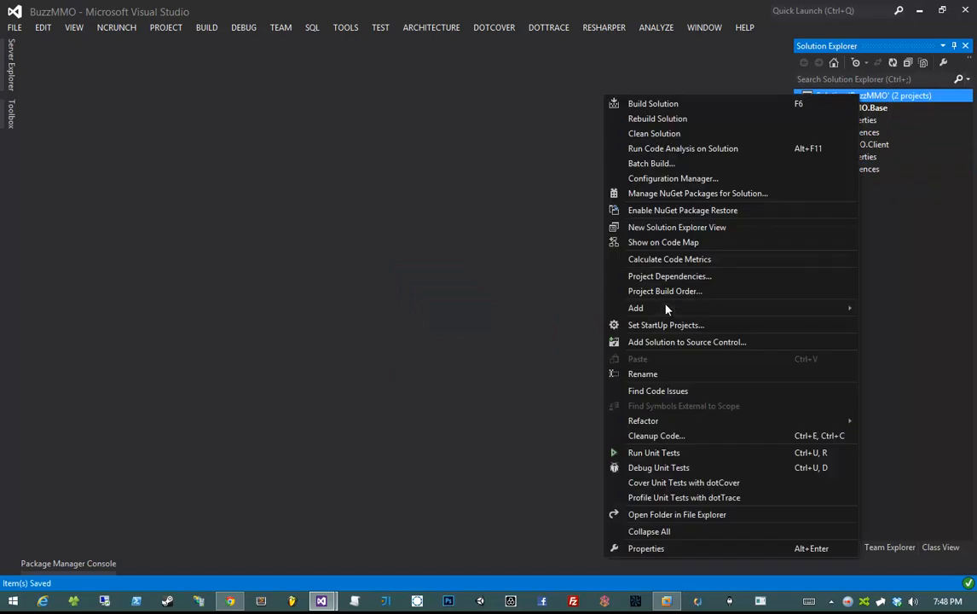
mouse_move(665, 308)
left_click(478, 308)
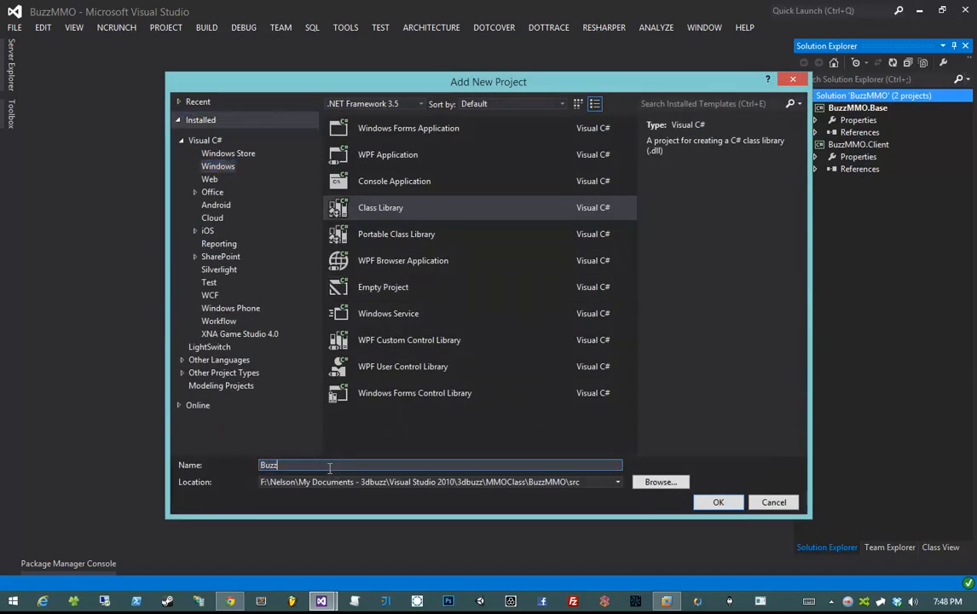
type("MMO.Client>")
key("Return")
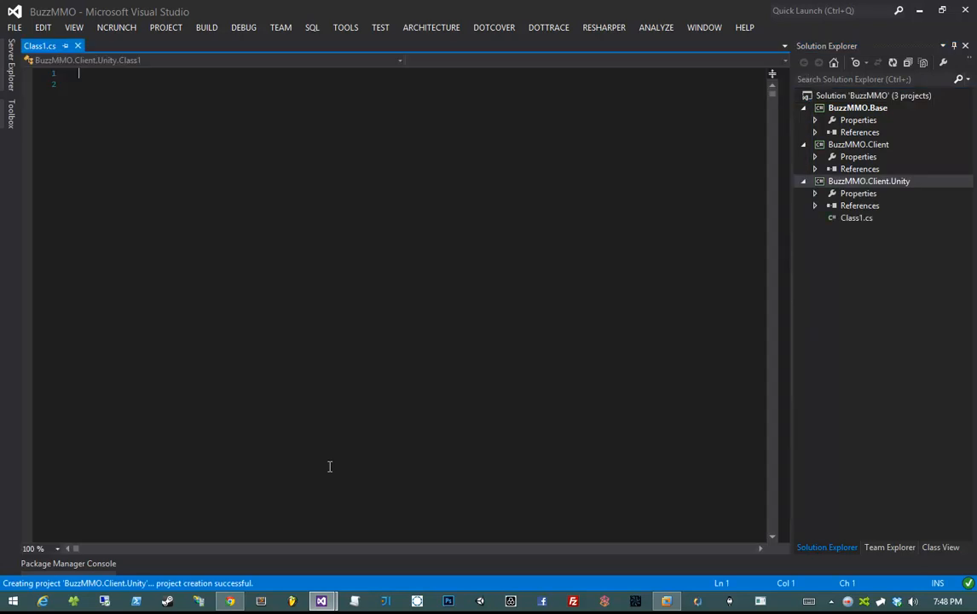
- Permanently delete the default Class1.cs from BuzzMMO.Client.Unity
left_click(888, 220)
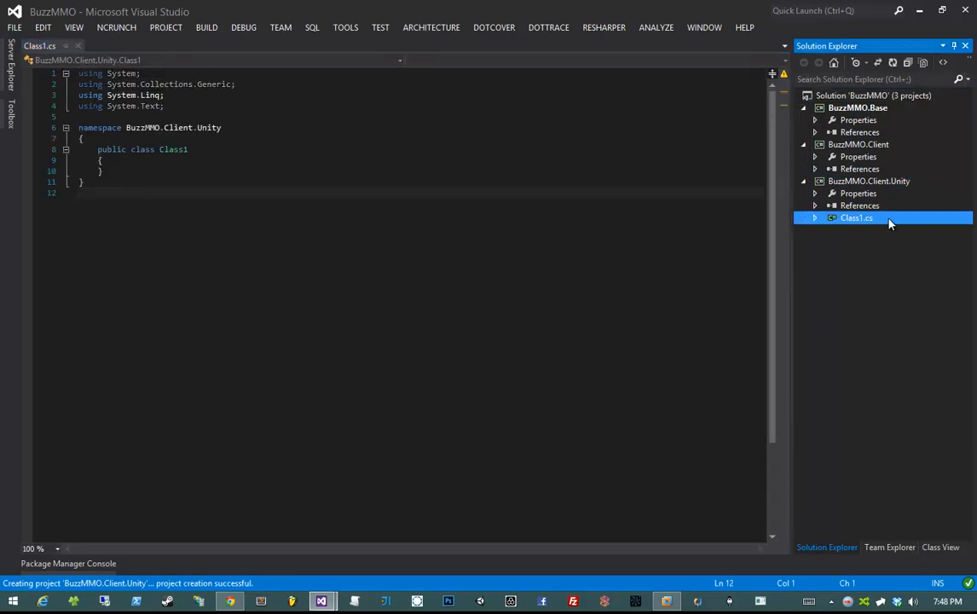
key("Delete")
key("Return")
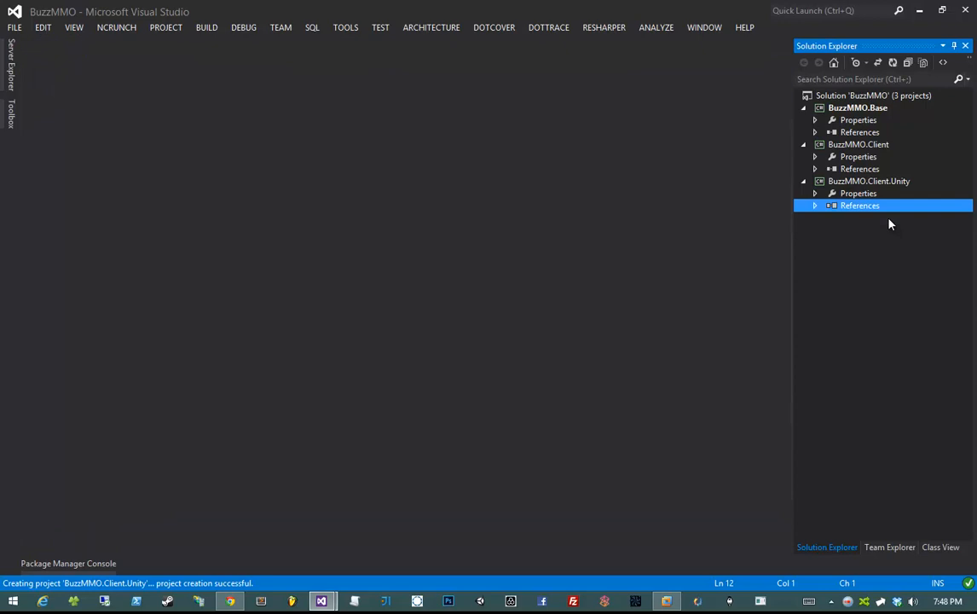
left_click(863, 145)
left_click(859, 106)
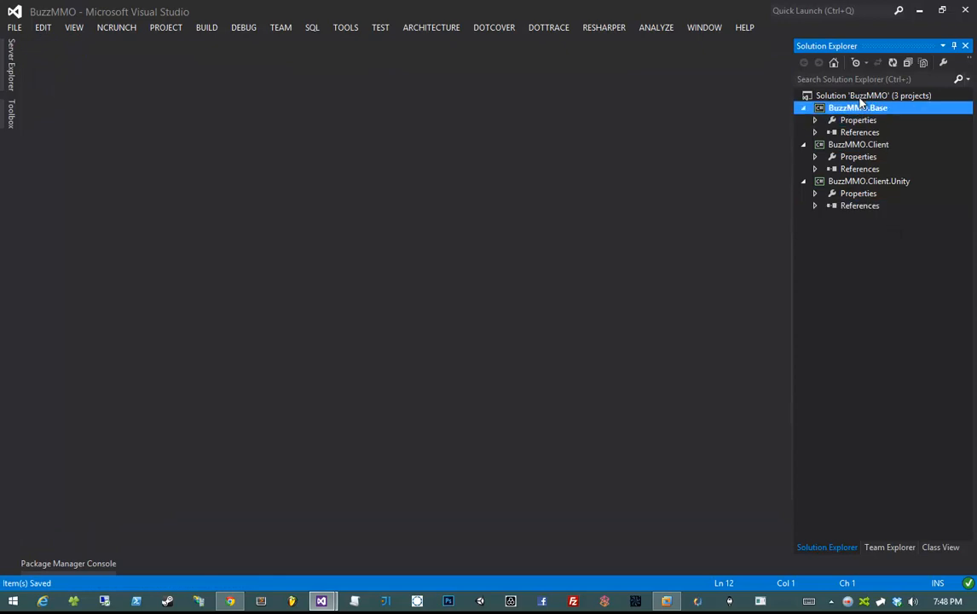
right_click(858, 97)
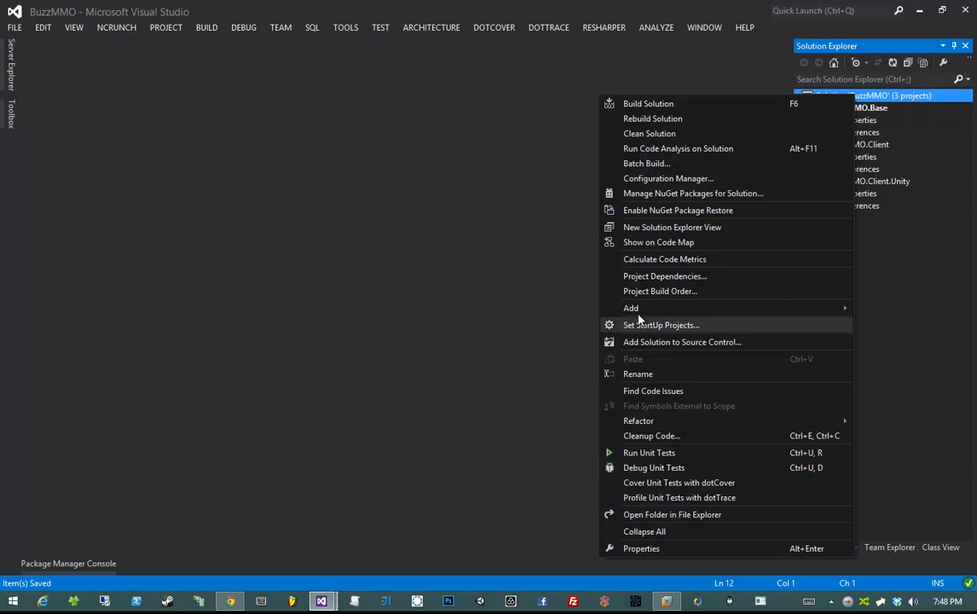
- Create a .NET Framework 4.5.1 class library project named BuzzMMO.Data
mouse_move(601, 308)
left_click(523, 305)
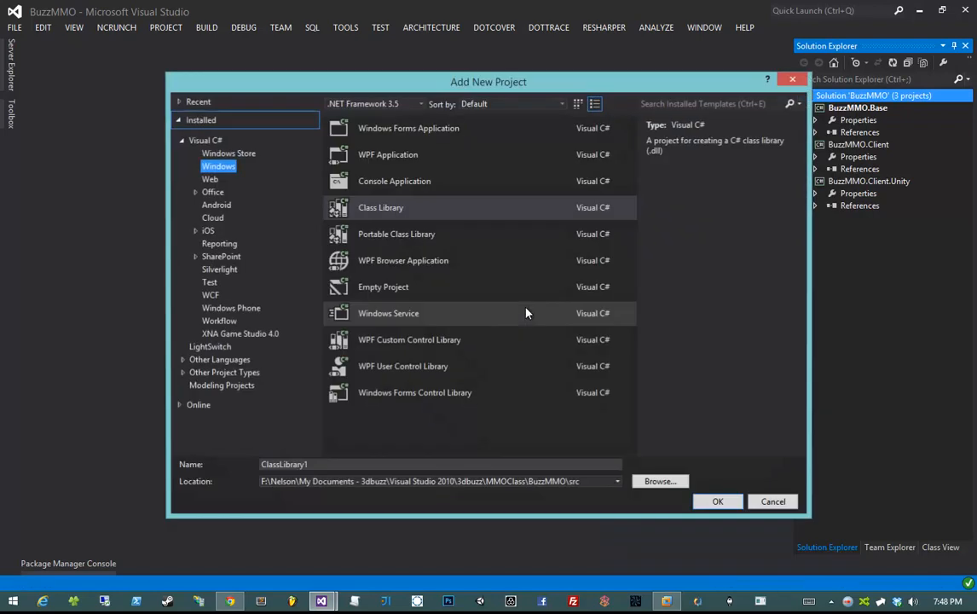
left_click(405, 104)
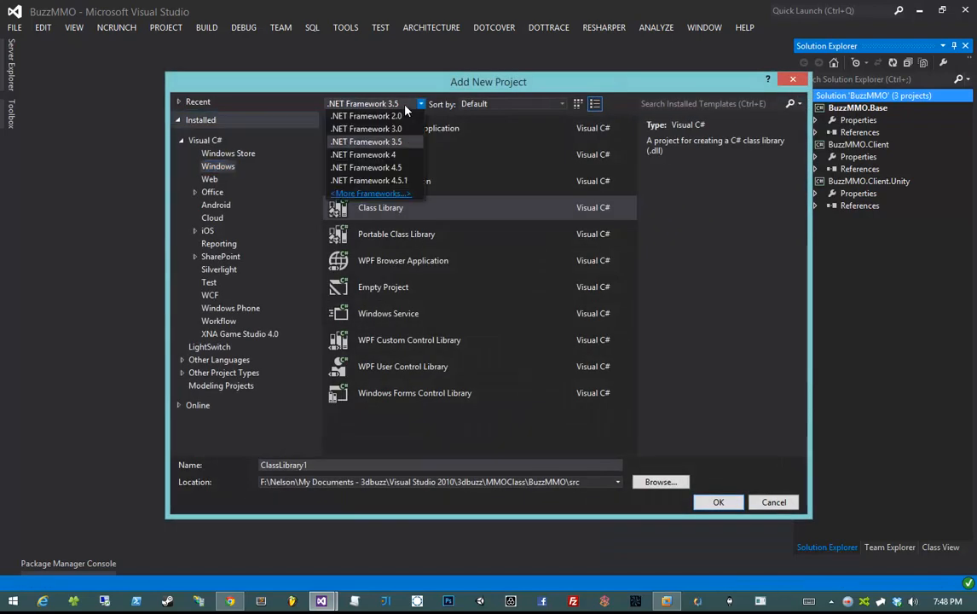
left_click(411, 182)
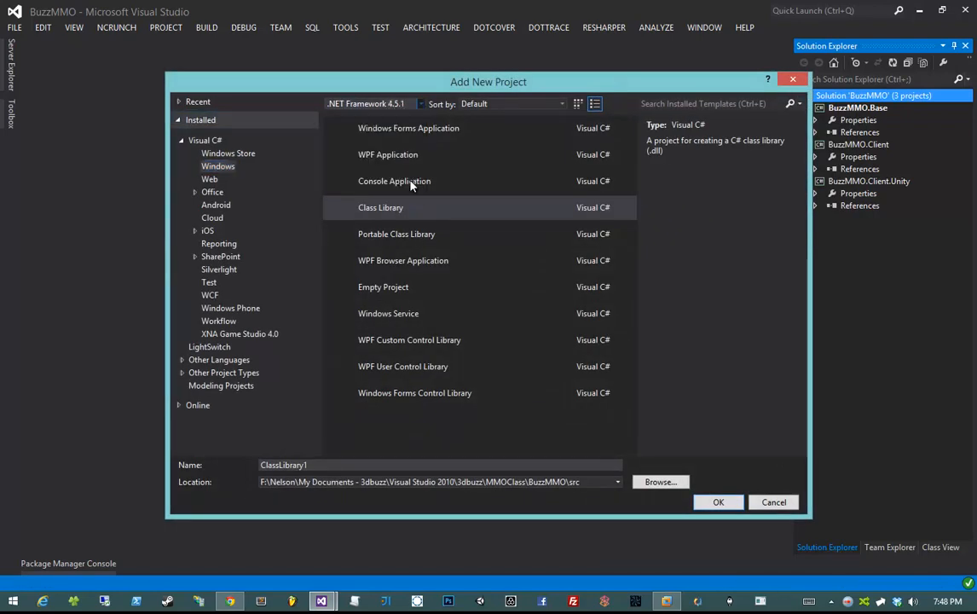
left_click(410, 210)
double_click(323, 463)
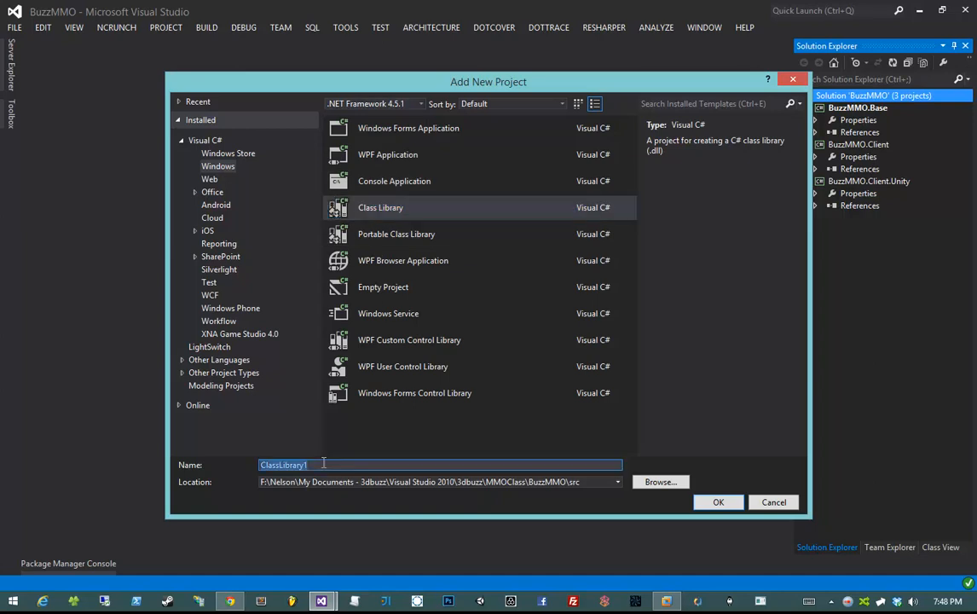
type("BuzzMMO.Data")
key("Return")
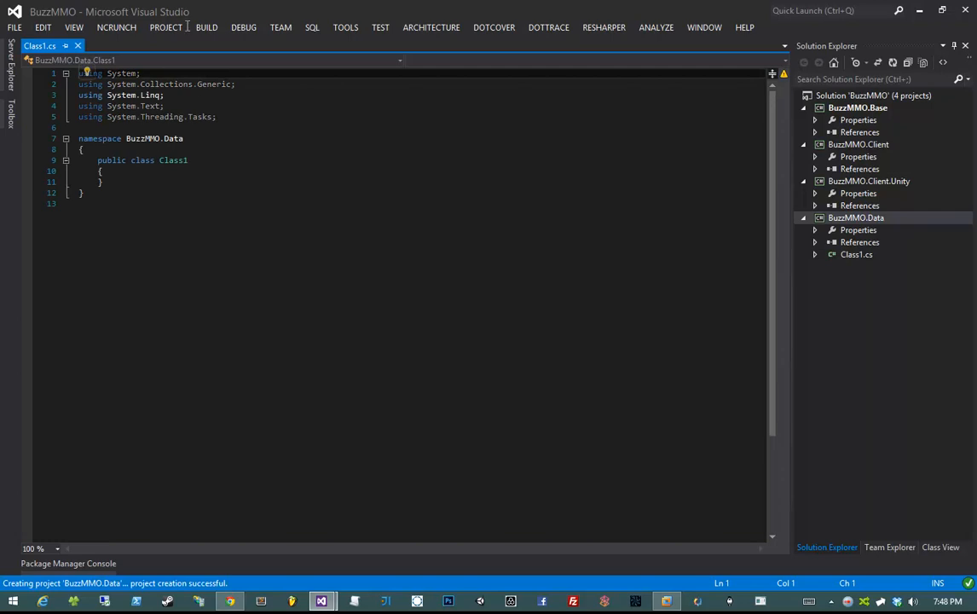
- Close Class1.cs and permanently delete it from BuzzMMO.Data
left_click(298, 207)
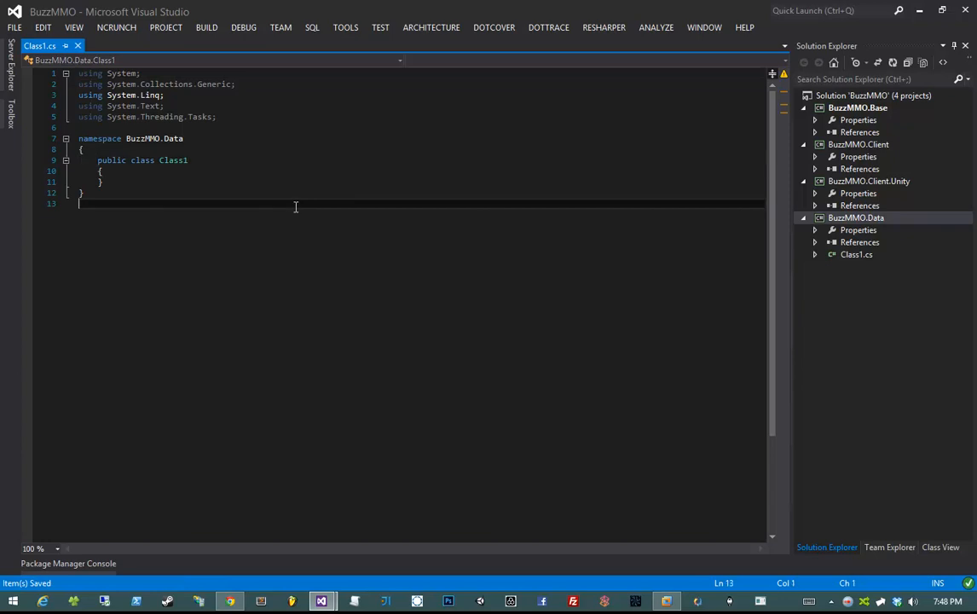
key("ctrl+F4")
key("Down")
key("Down")
key("Down")
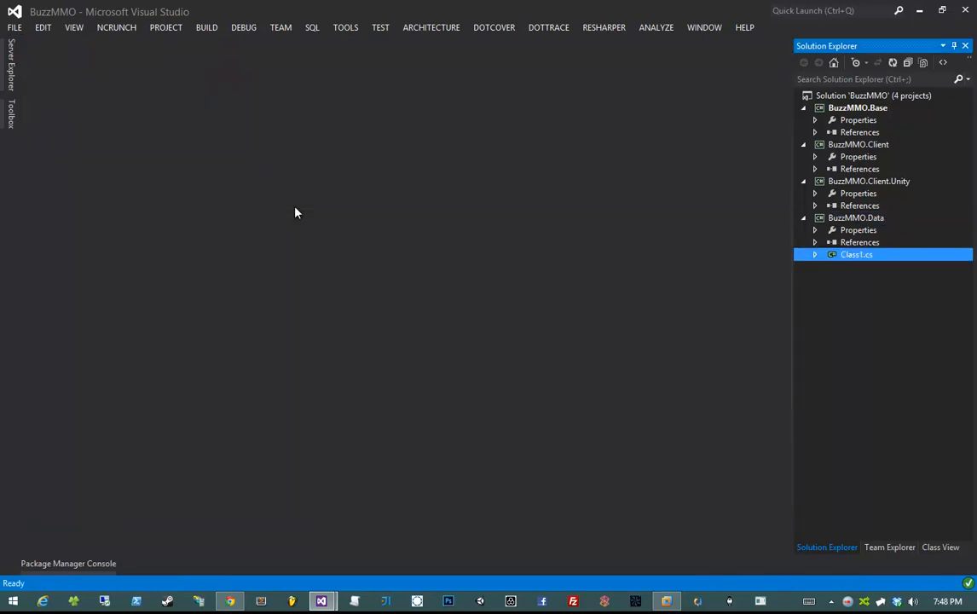
key("Delete")
key("Return")
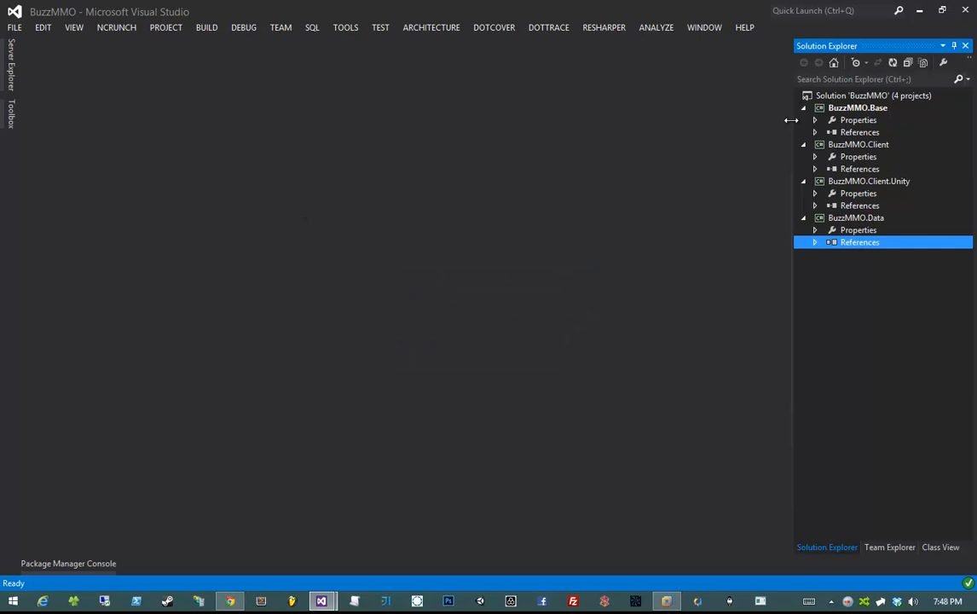
- Add a class library project named BuzzMMO.Server to the solution
right_click(844, 96)
mouse_move(601, 313)
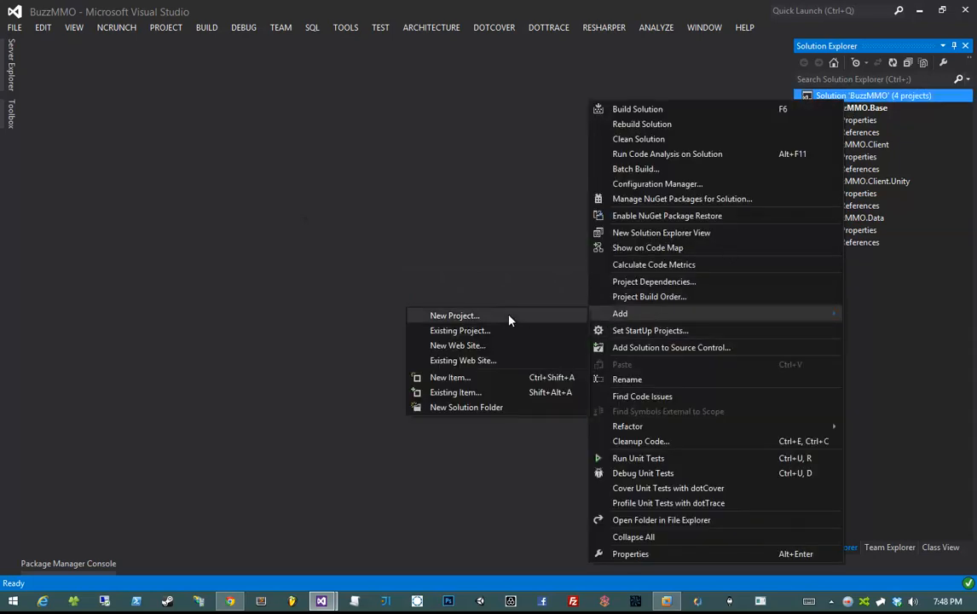
left_click(509, 318)
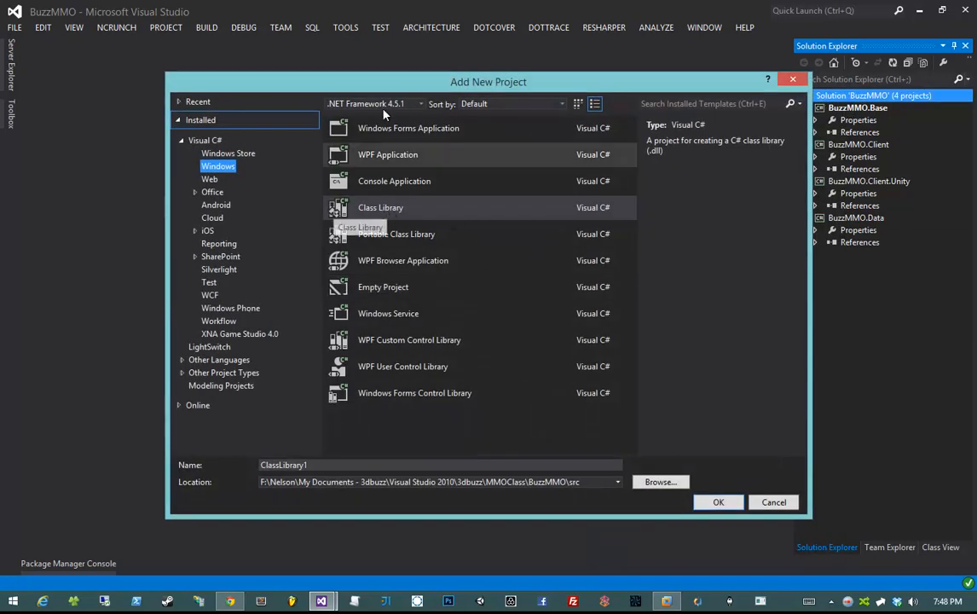
left_click(318, 466)
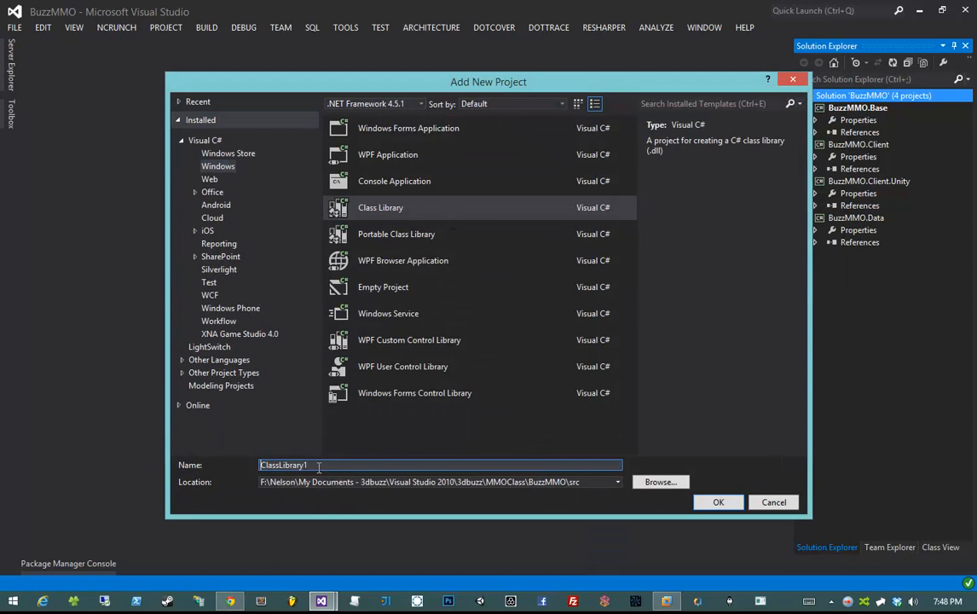
double_click(319, 467)
type("BuzzMMO.Serve")
type("r")
key("Return")
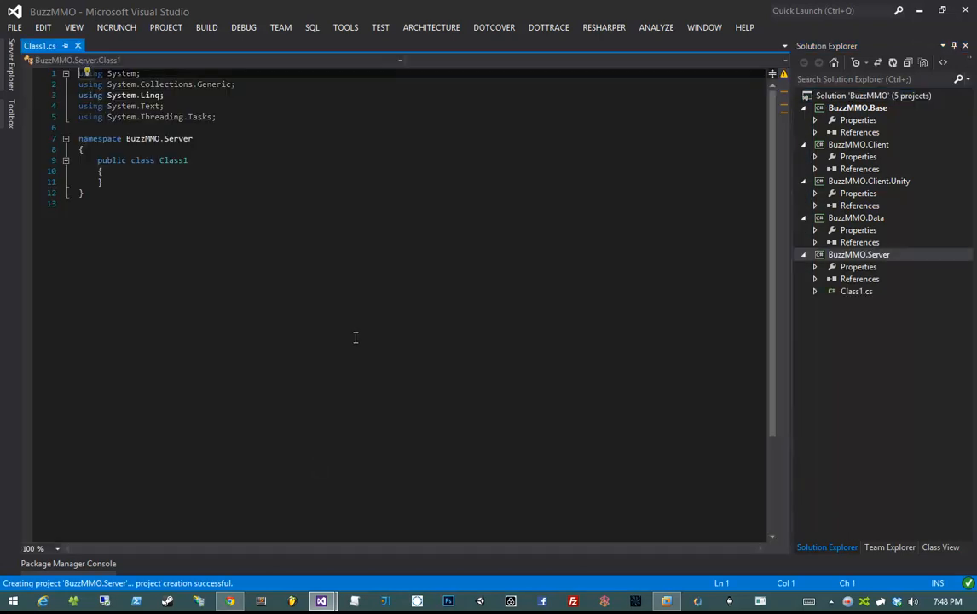
- Close Class1.cs and permanently delete it from BuzzMMO.Server
left_click(356, 335)
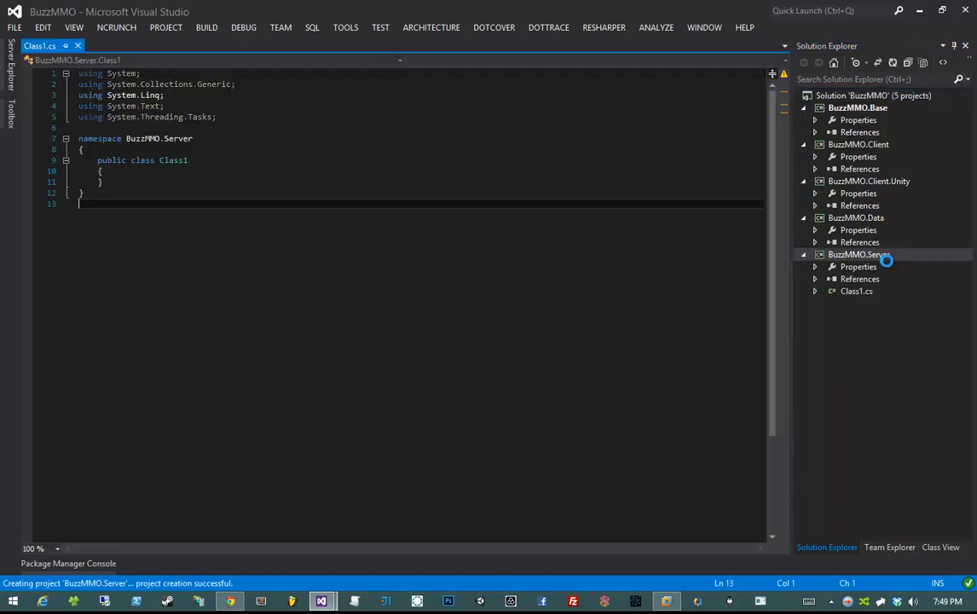
key("ctrl+F4")
left_click(856, 290)
key("Delete")
key("Return")
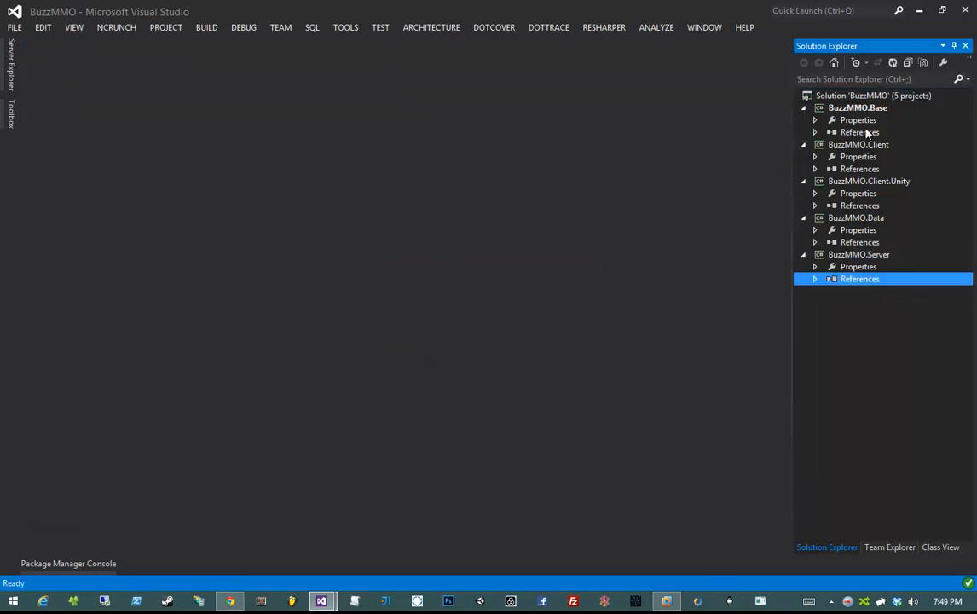
- Add a class library project named BuzzMMO.Server.Master to the solution
left_click(861, 96)
right_click(822, 95)
mouse_move(635, 308)
left_click(523, 312)
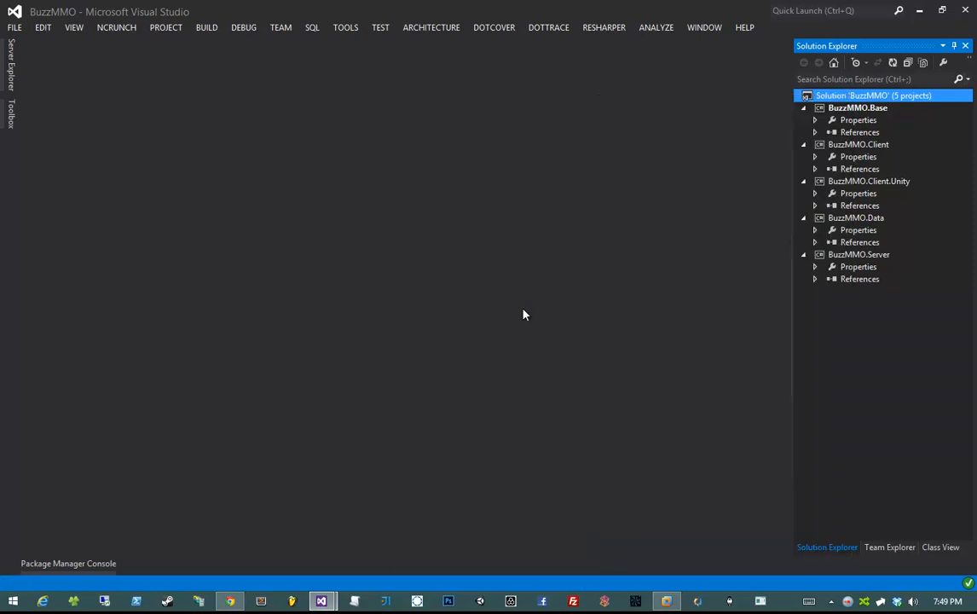
double_click(392, 461)
type("Buz")
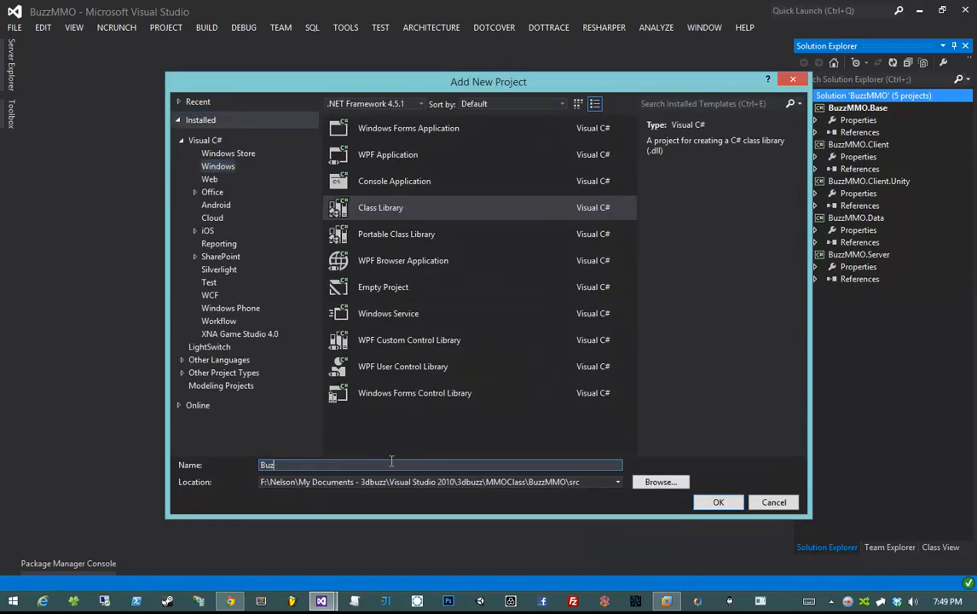
type("zMMO.SE")
type("erver.Ma")
type("ster")
key("Return")
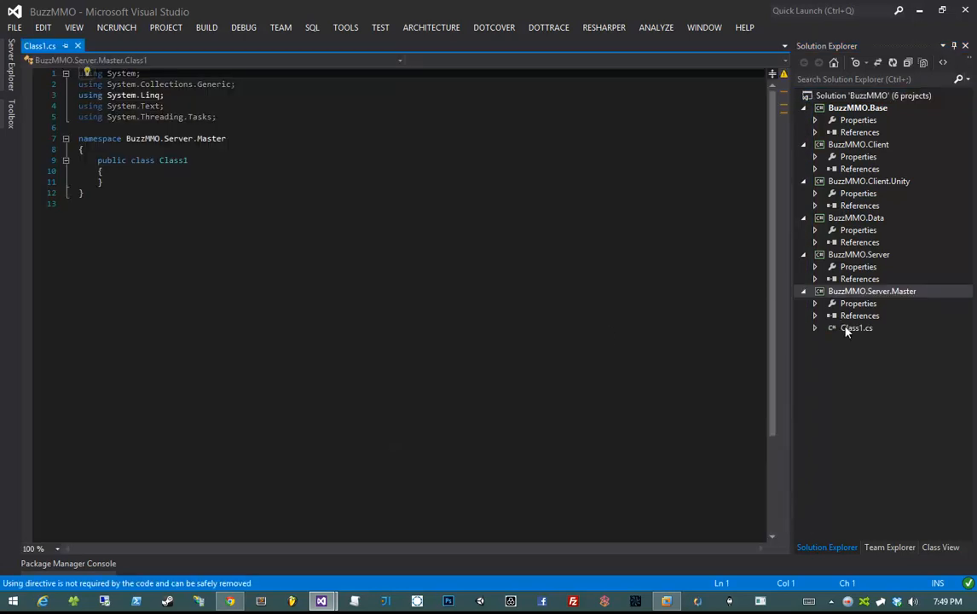
- Permanently delete the default Class1.cs from BuzzMMO.Server.Master
left_click(846, 329)
key("Delete")
key("Return")
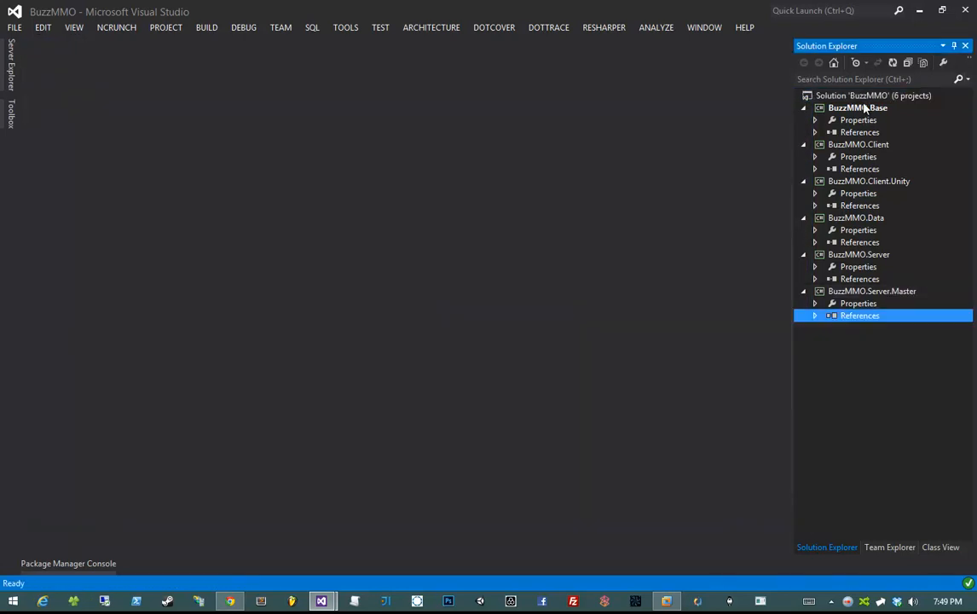
- Add a class library project named BuzzMMO.Server.Region to the solution
right_click(864, 103)
right_click(856, 95)
mouse_move(682, 310)
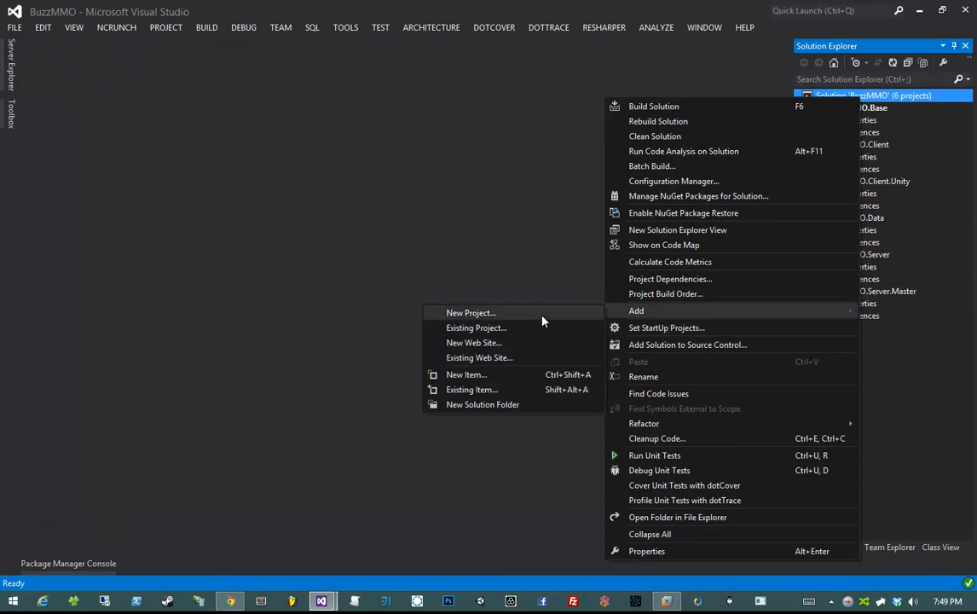
left_click(494, 312)
type("BuzzMMO.Server")
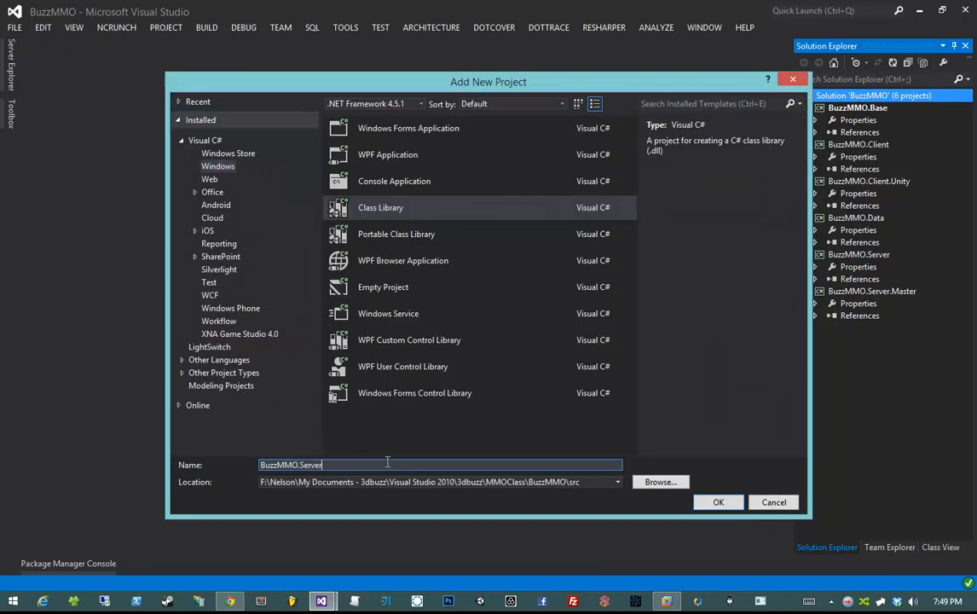
type(".Region")
key("Return")
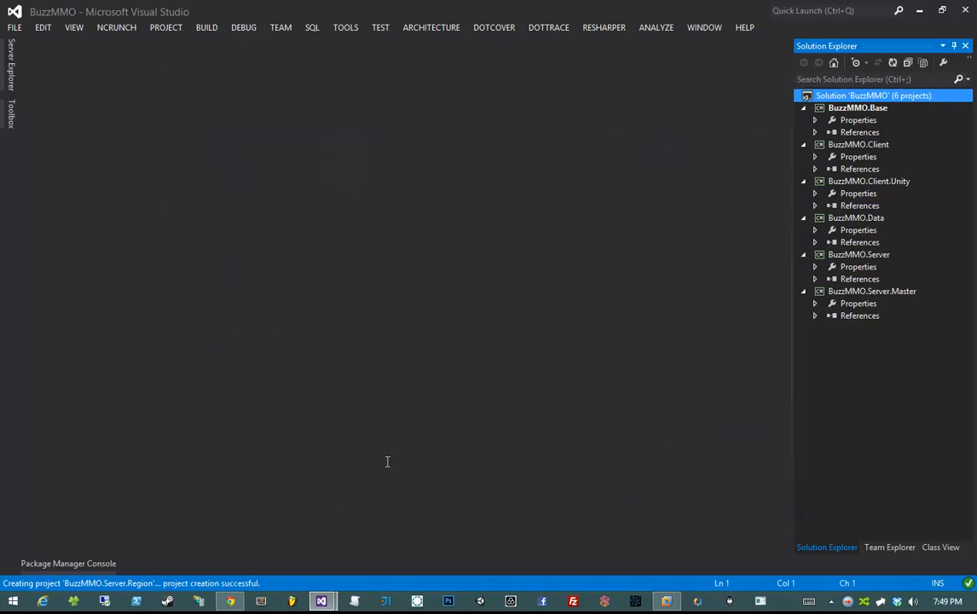
- Permanently delete the default Class1.cs from BuzzMMO.Server.Region
left_click(855, 364)
key("Delete")
key("Return")
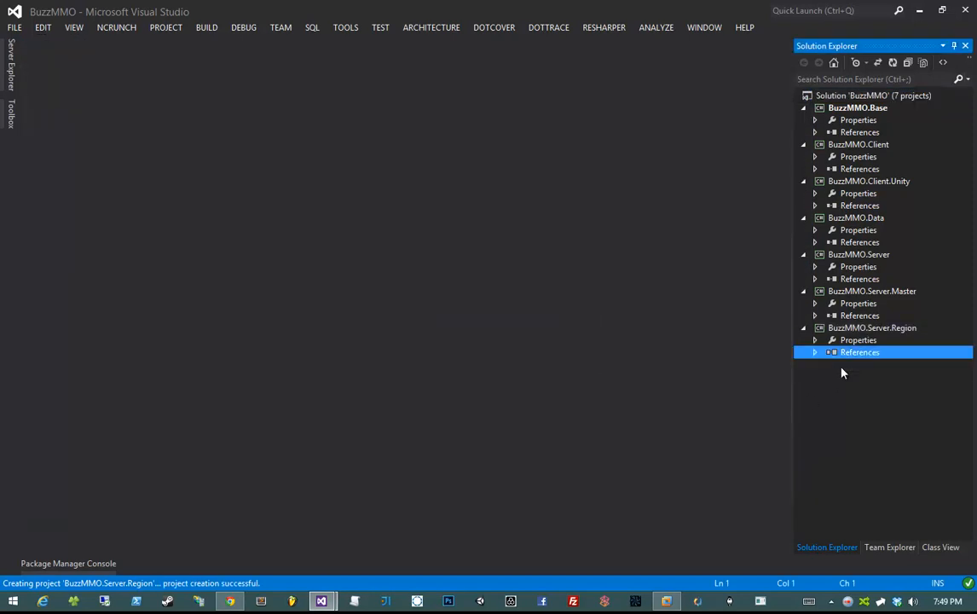
- Collapse all seven projects in Solution Explorer using the arrow keys
key("Left")
key("Left")
key("Up")
key("Left")
key("Left")
key("Up")
key("Left")
key("Left")
key("Up")
key("Left")
key("Left")
key("Up")
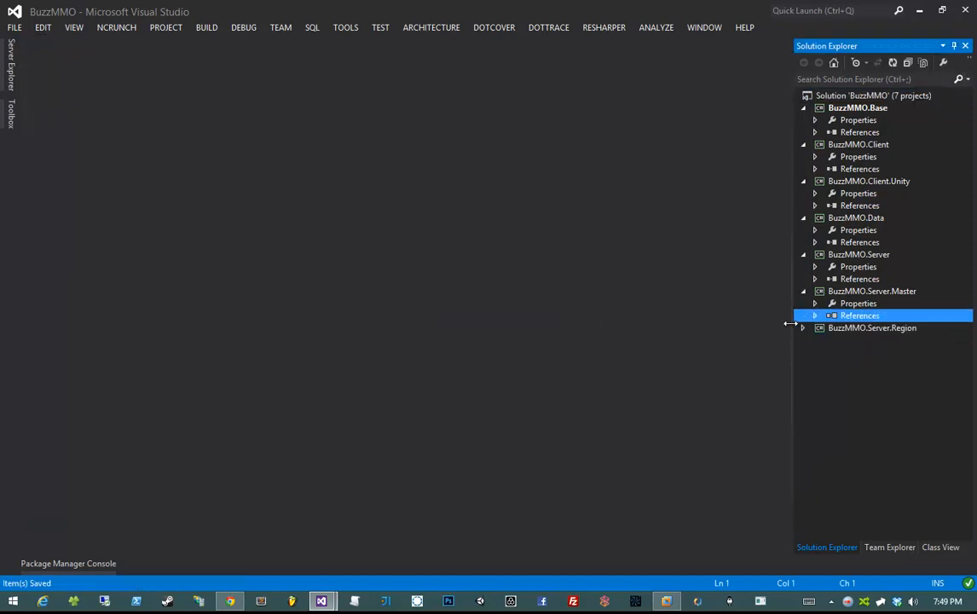
key("Left")
key("Left")
key("Up")
key("Up")
key("Left")
key("Left")
key("Up")
key("Up")
key("Up")
key("Up")
key("Down")
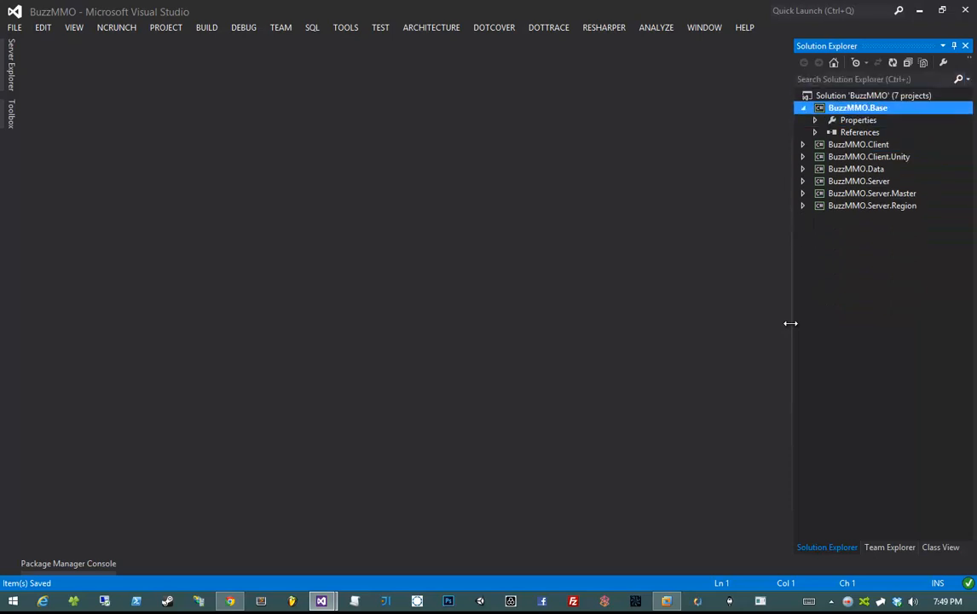
key("Left")
key("Down")
key("Down")
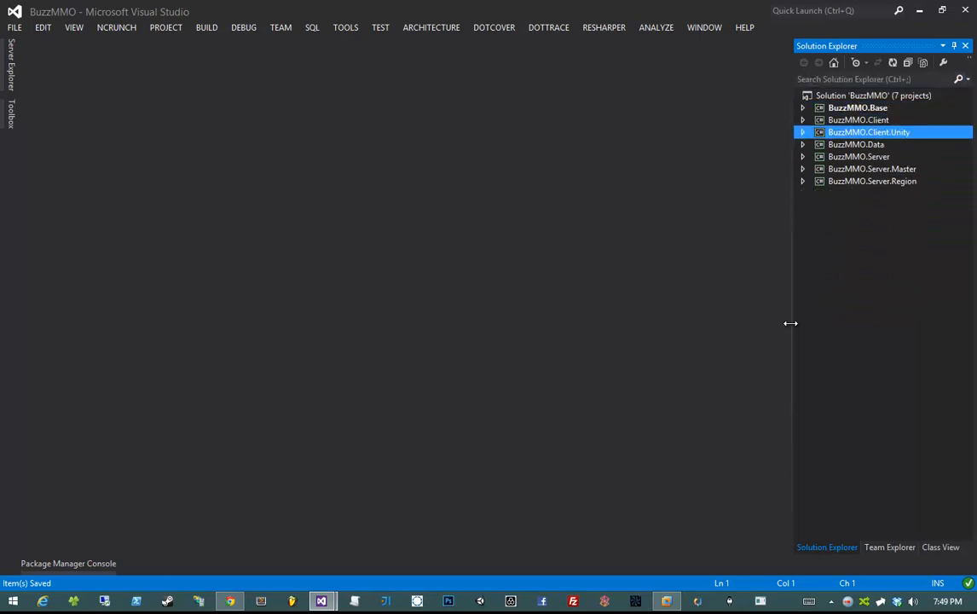
key("Down")
key("Down")
key("Down")
key("Down")
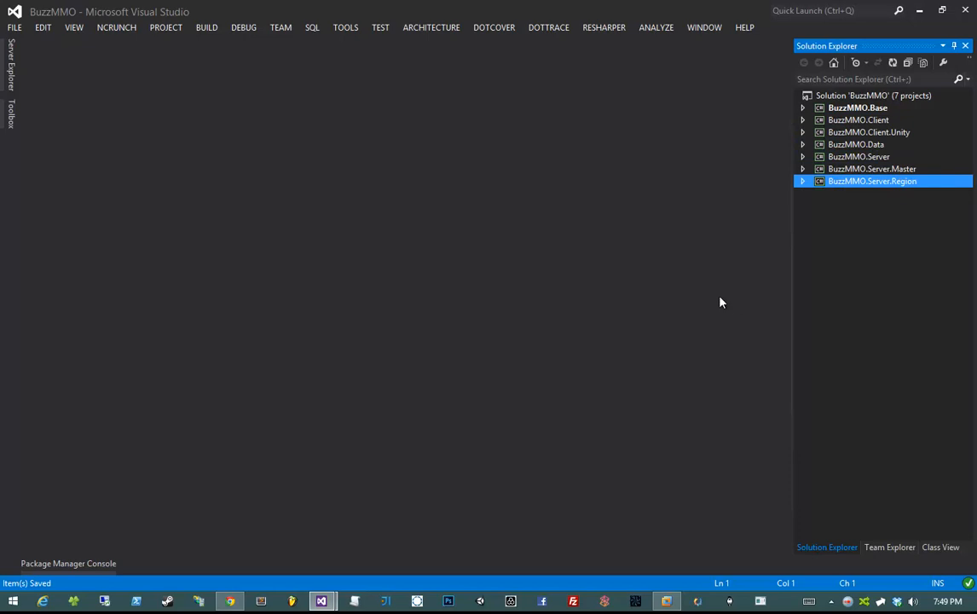
- Create a WPF Application project, renaming the default WpfApplication1 to BuzzMMO.Launcher
right_click(848, 98)
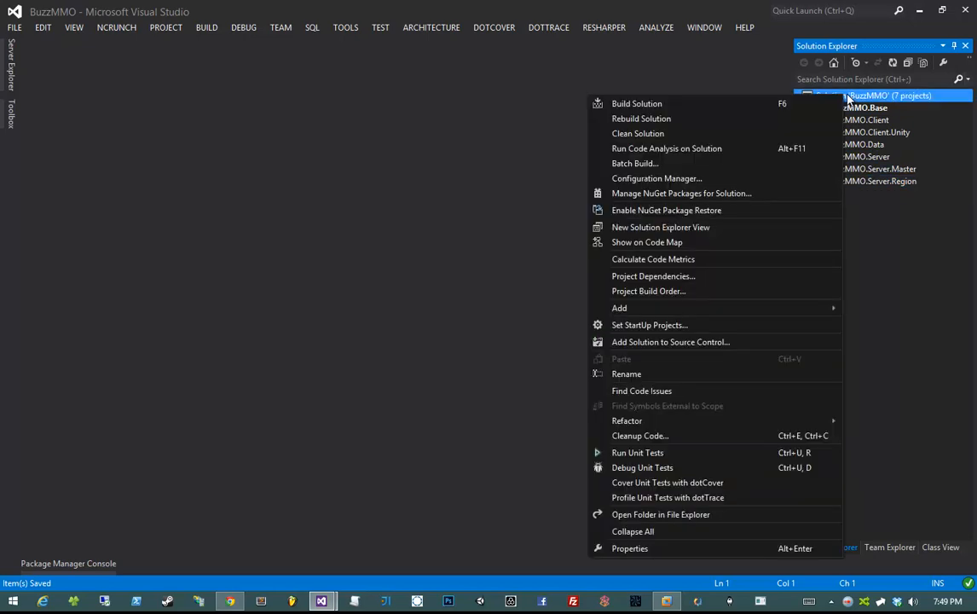
mouse_move(619, 308)
left_click(542, 309)
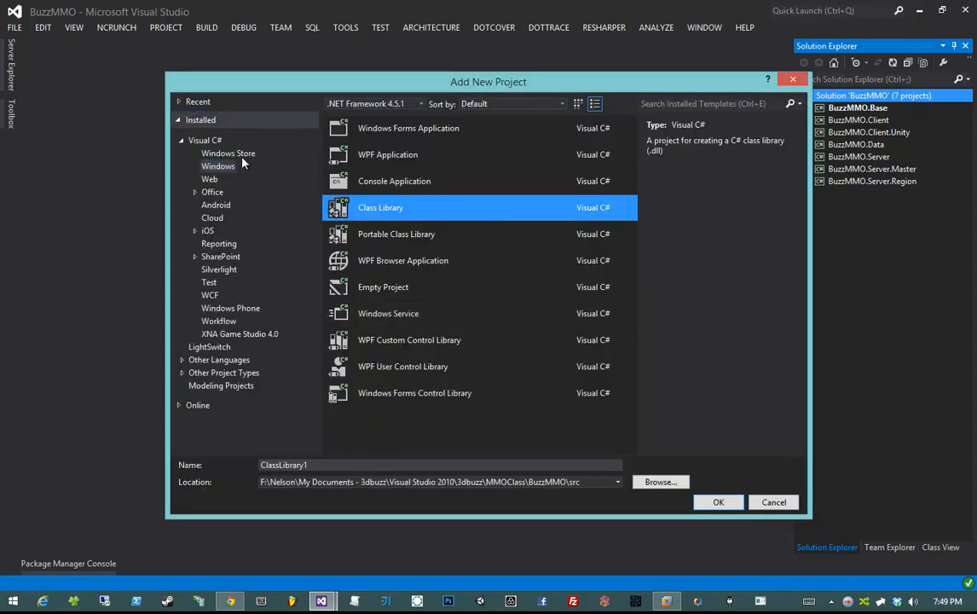
left_click(399, 154)
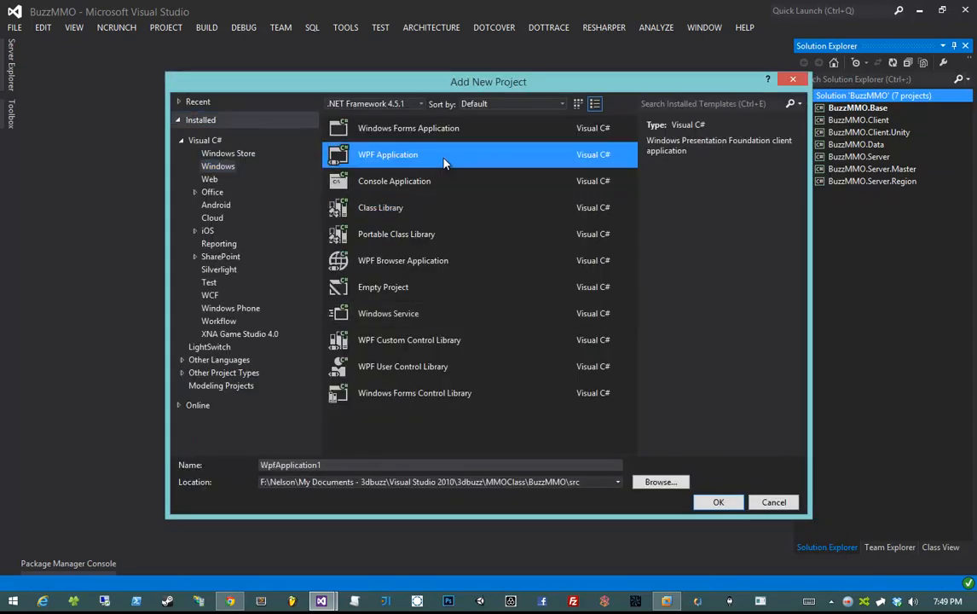
double_click(399, 465)
type("BuzzMMO")
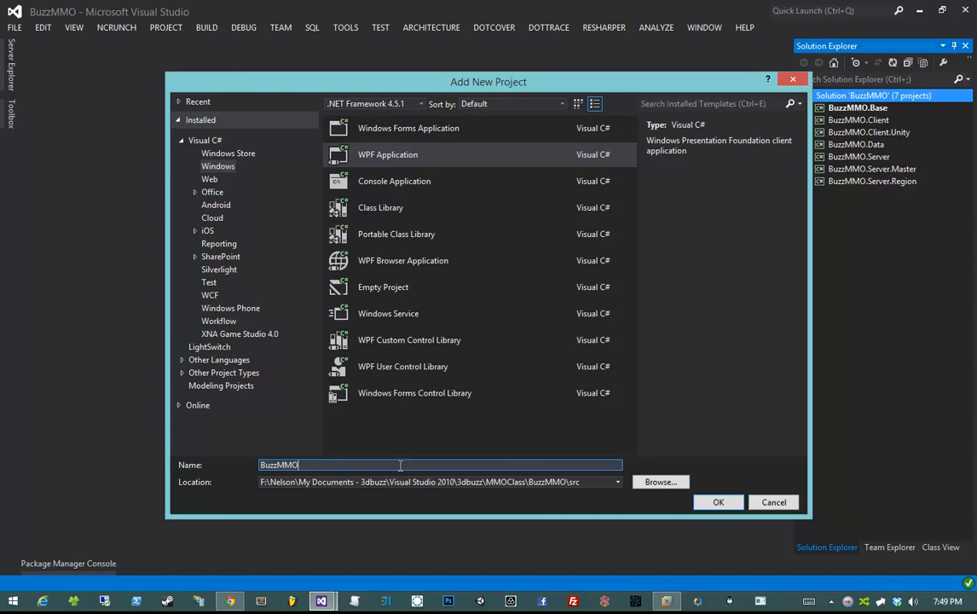
type(".Launcher")
key("Return")
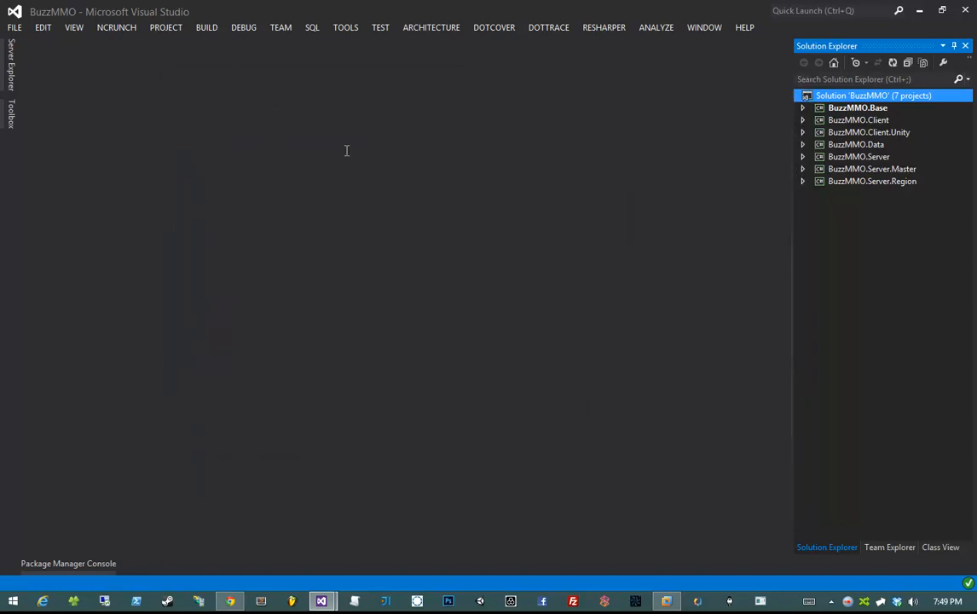
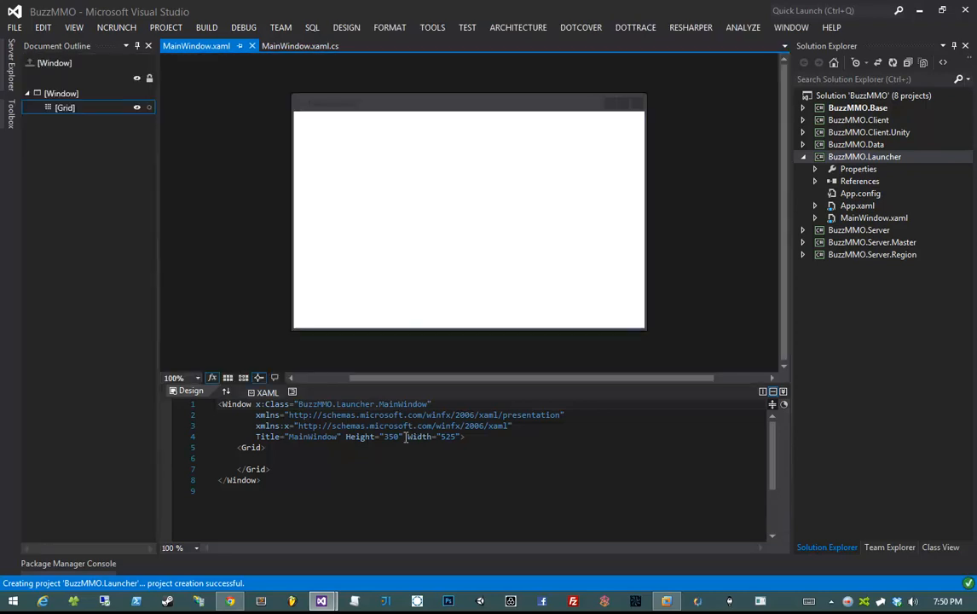
- Save MainWindow.xaml, close it and MainWindow.xaml.cs, and collapse BuzzMMO.Launcher
left_click(404, 437)
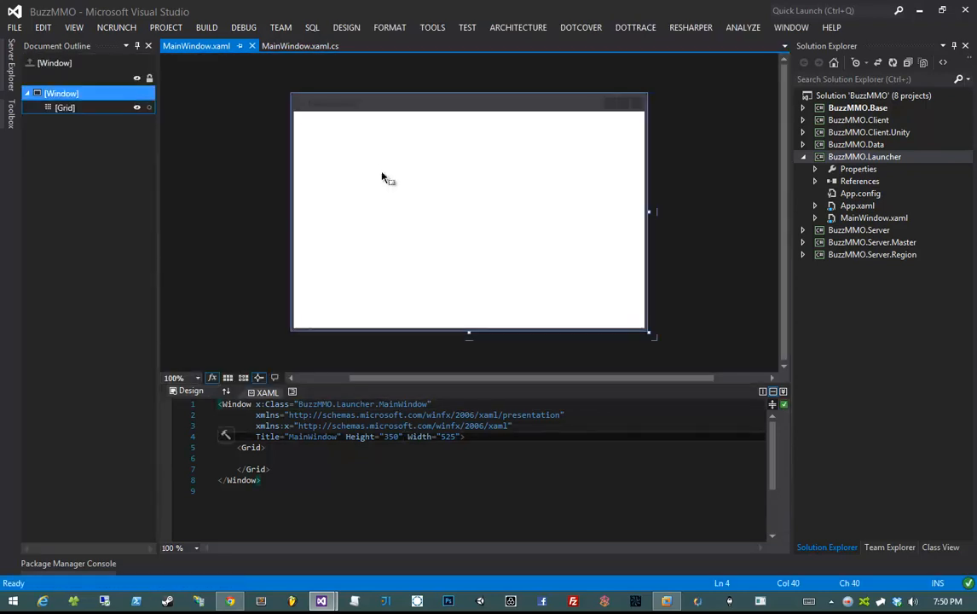
key("ctrl+s")
left_click(252, 46)
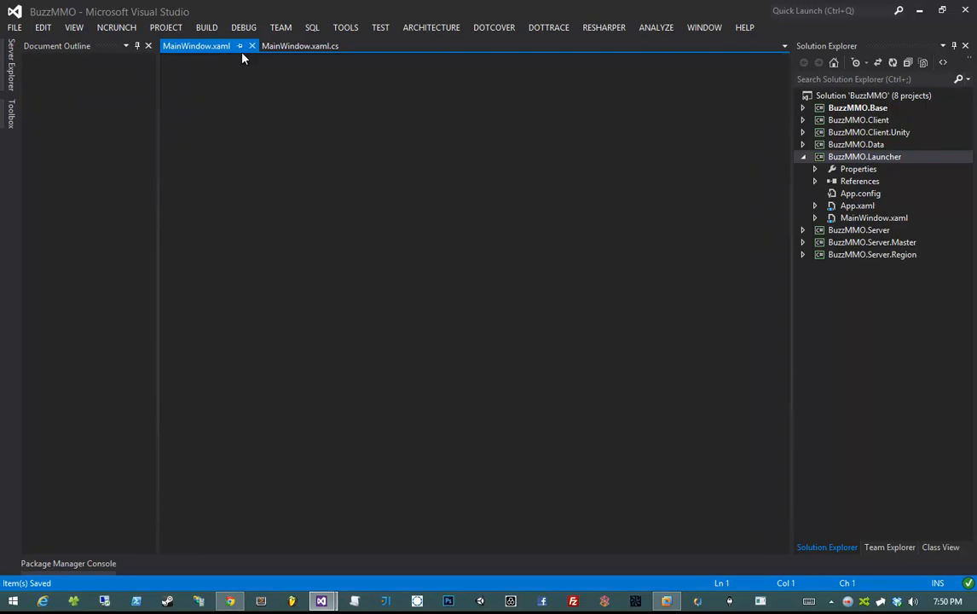
key("ctrl+F4")
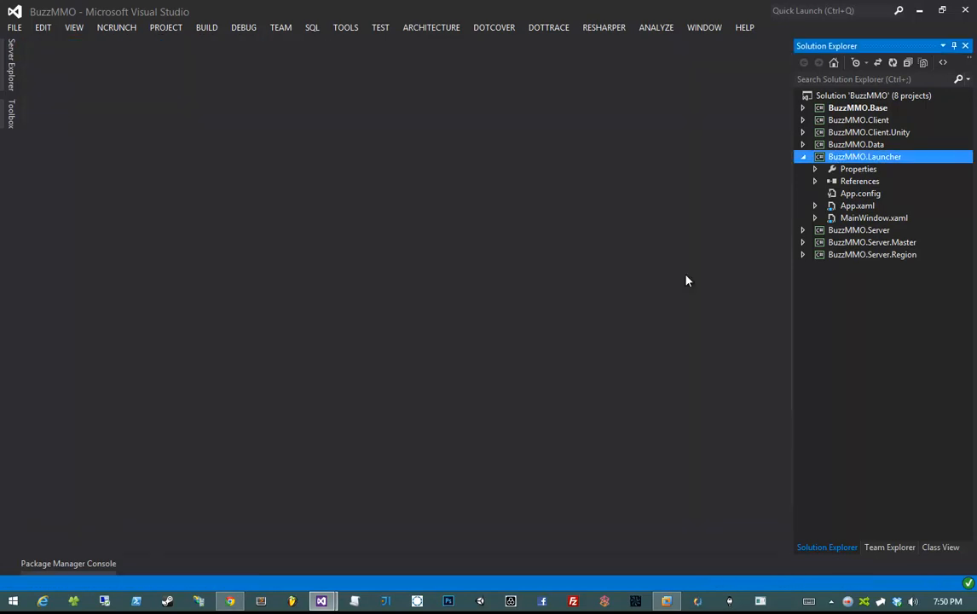
left_click(801, 159)
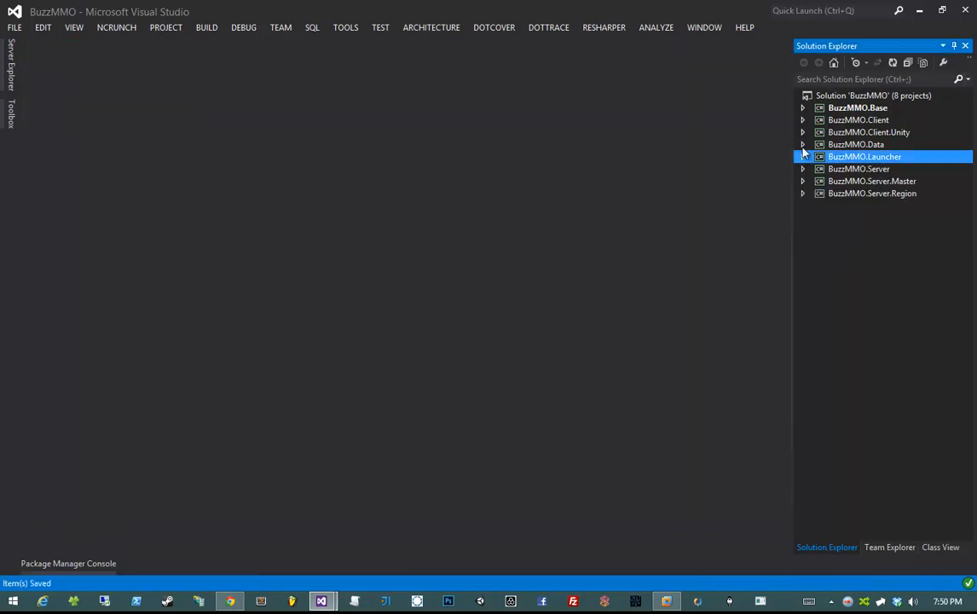
right_click(827, 96)
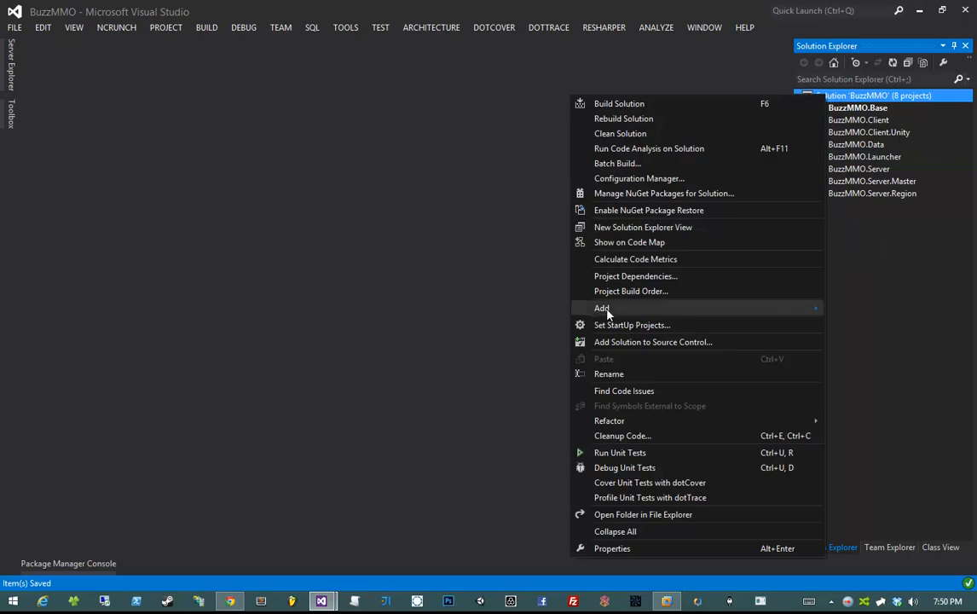
- Add a Web > ASP.NET MVC 5 Empty Project named BuzzMMO.Web to the BuzzMMO solution
mouse_move(608, 311)
left_click(515, 311)
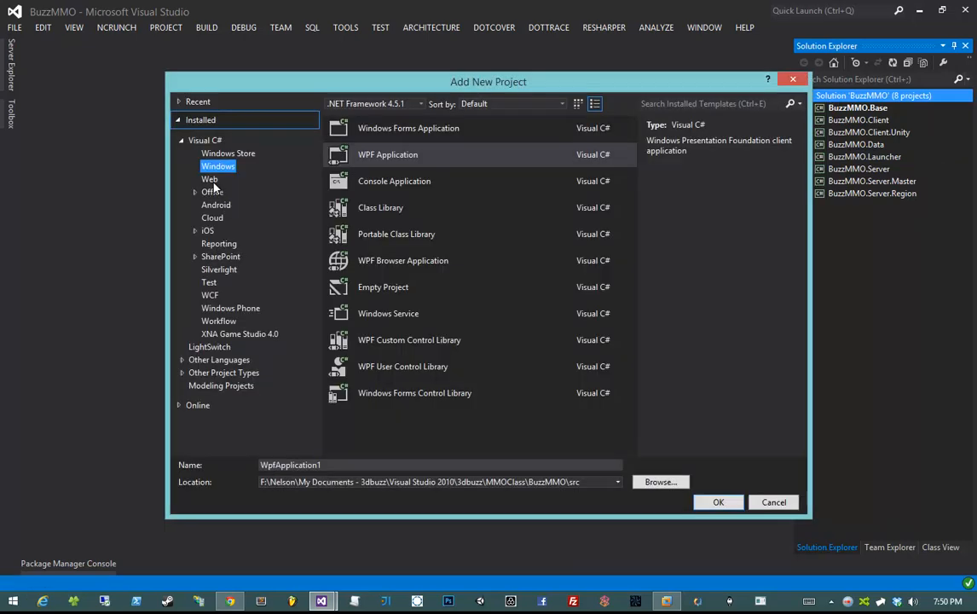
left_click(211, 181)
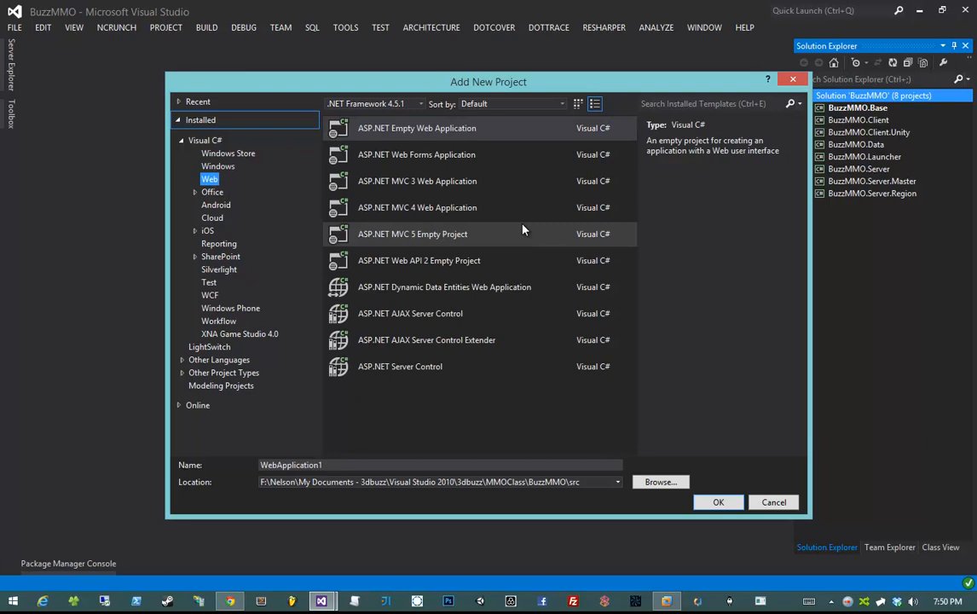
left_click(515, 246)
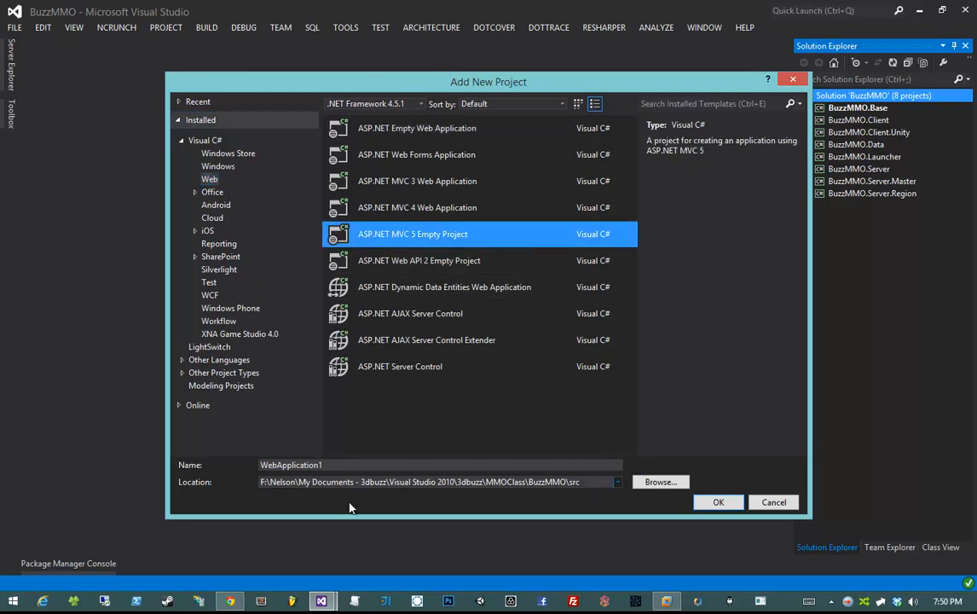
key("Tab")
type("BuzzMMO.")
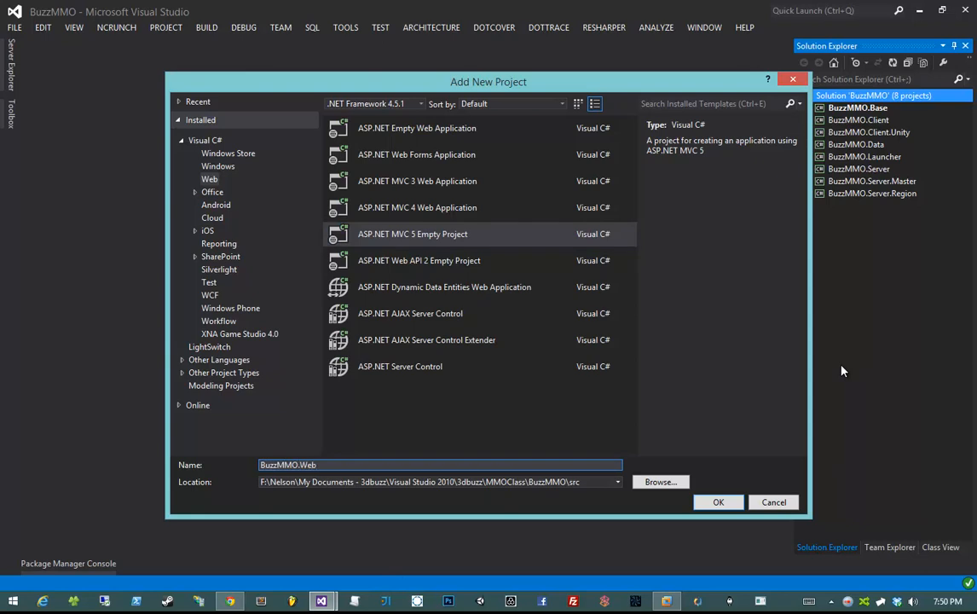
left_click(720, 503)
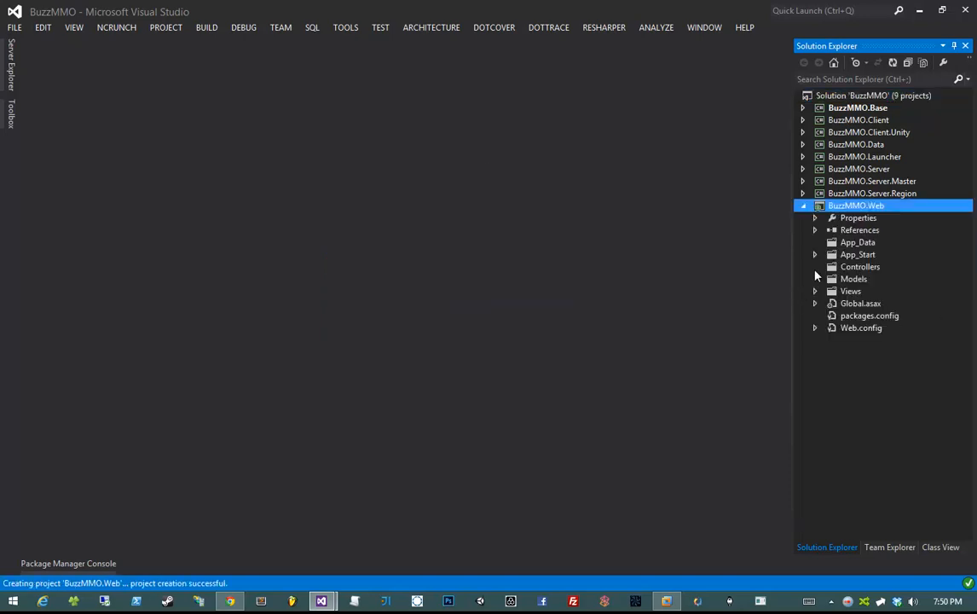
- Check BuzzMMO.Web's Views and App_Start folders, save all, and collapse BuzzMMO.Web
left_click(814, 292)
left_click(815, 291)
left_click(814, 255)
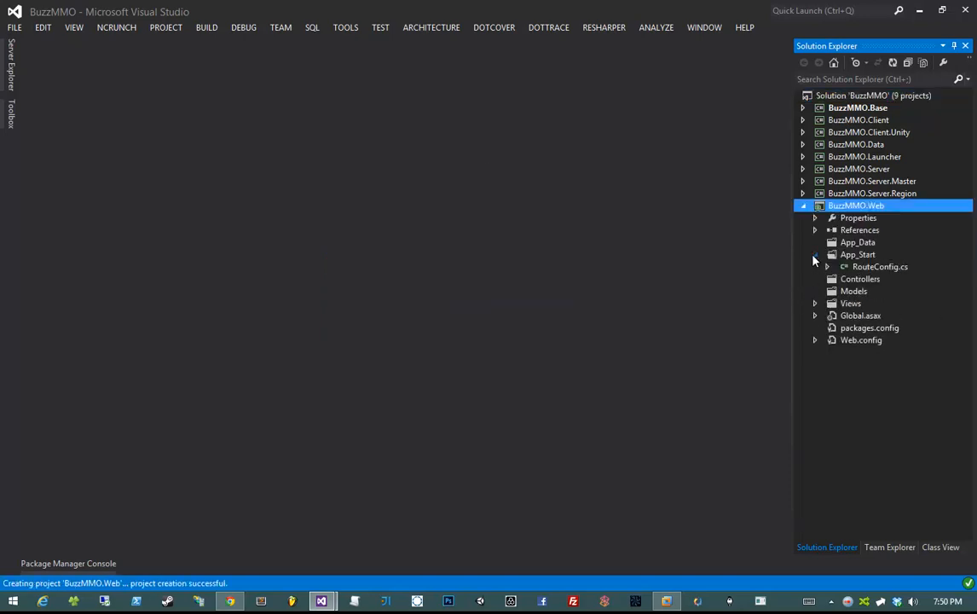
left_click(814, 255)
left_click(891, 241)
left_click(887, 208)
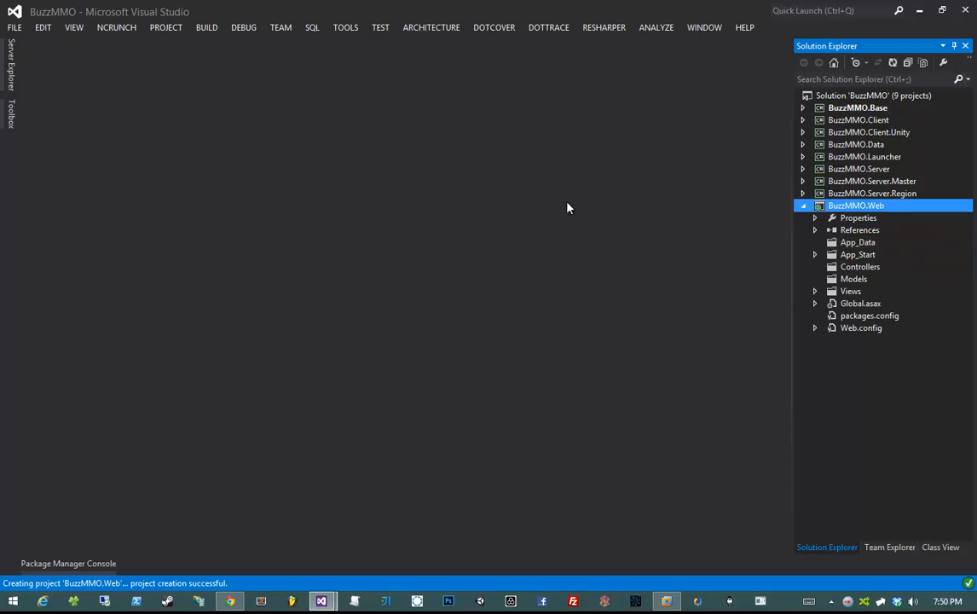
key("ctrl+s")
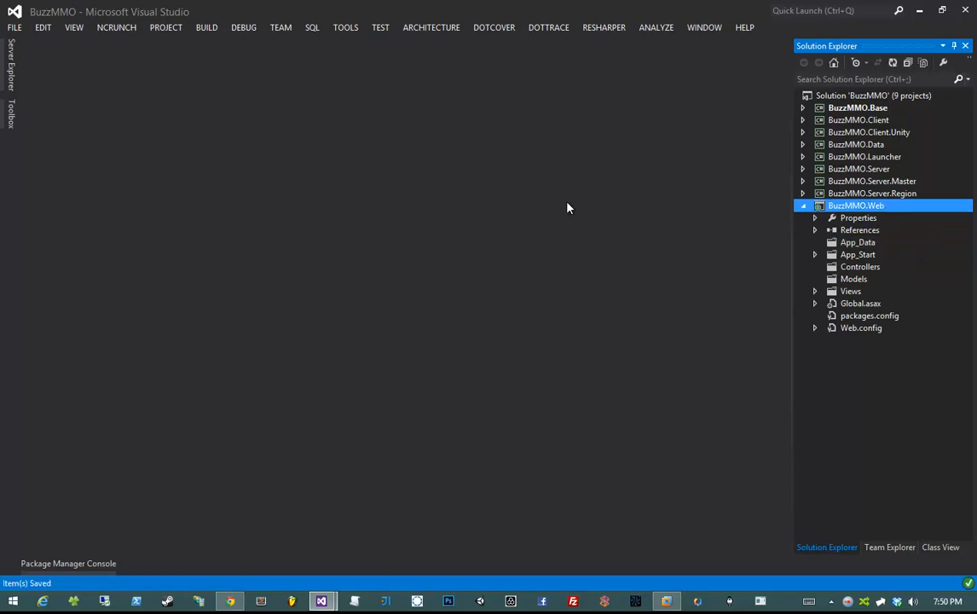
left_click(805, 206)
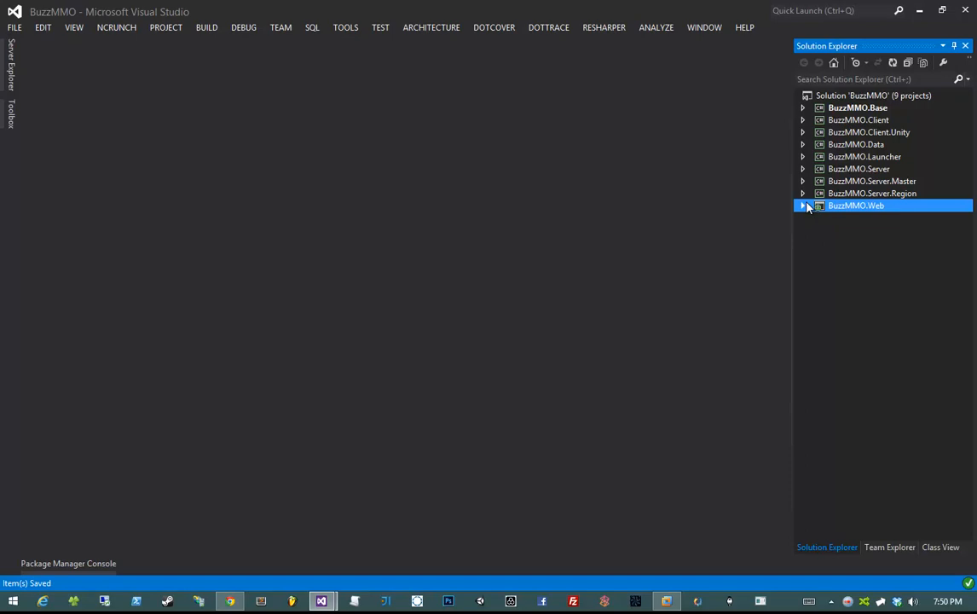
- Use the Solution Explorer search, then expand the BuzzMMO.Client project
key("ctrl+semicolon")
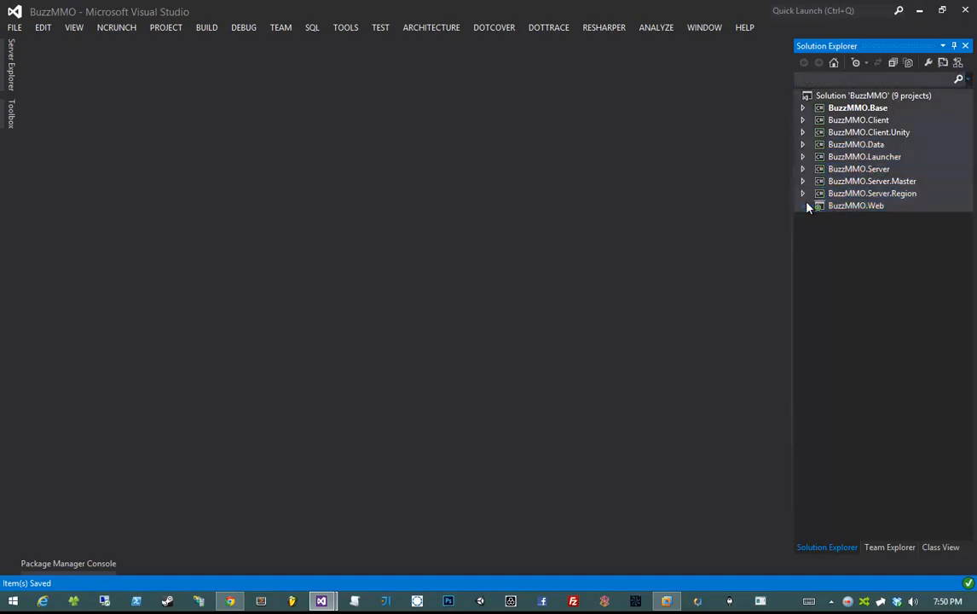
left_click(909, 135)
key("Down")
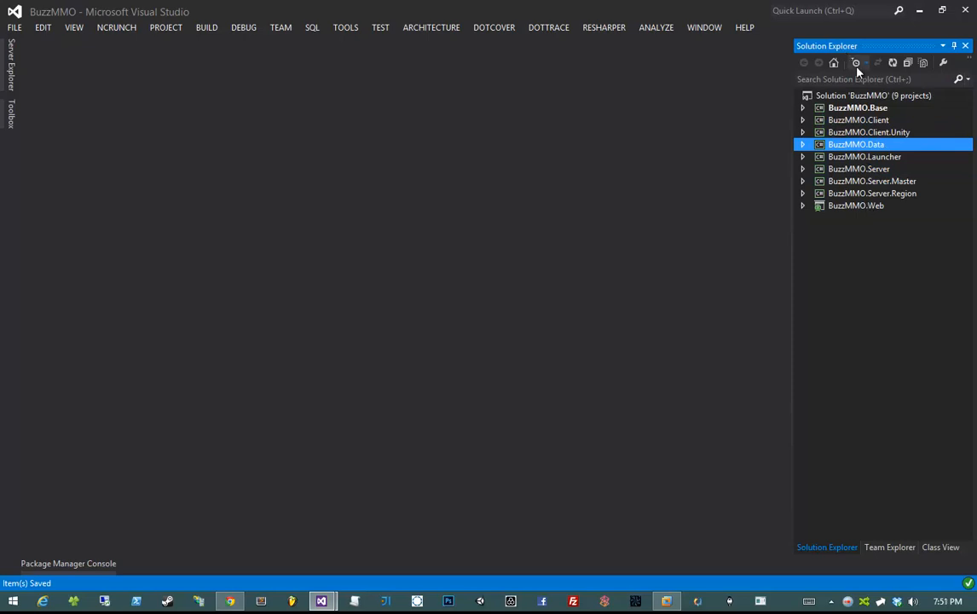
left_click(865, 158)
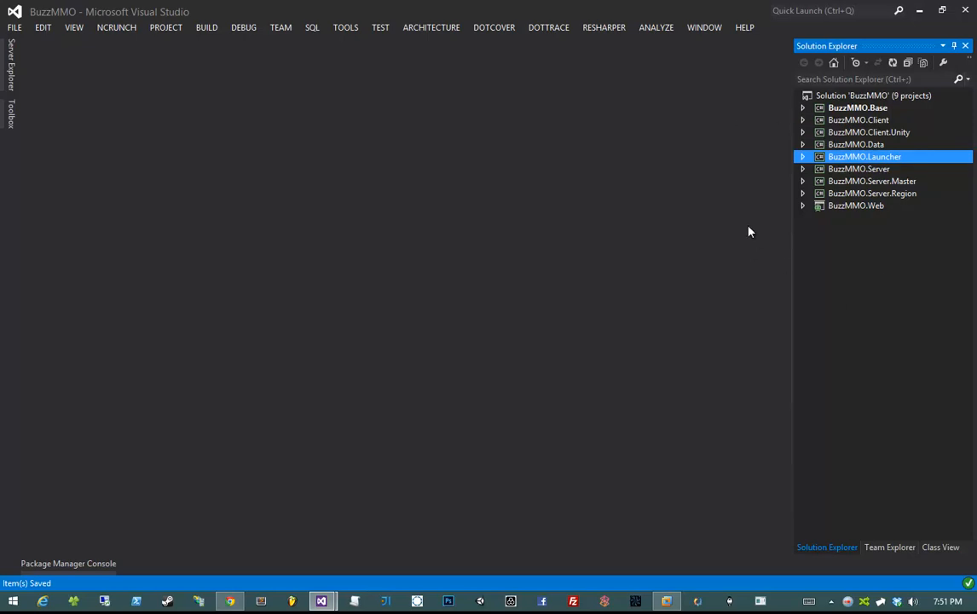
left_click(802, 120)
- Add a project reference to BuzzMMO.Base in BuzzMMO.Client
right_click(859, 145)
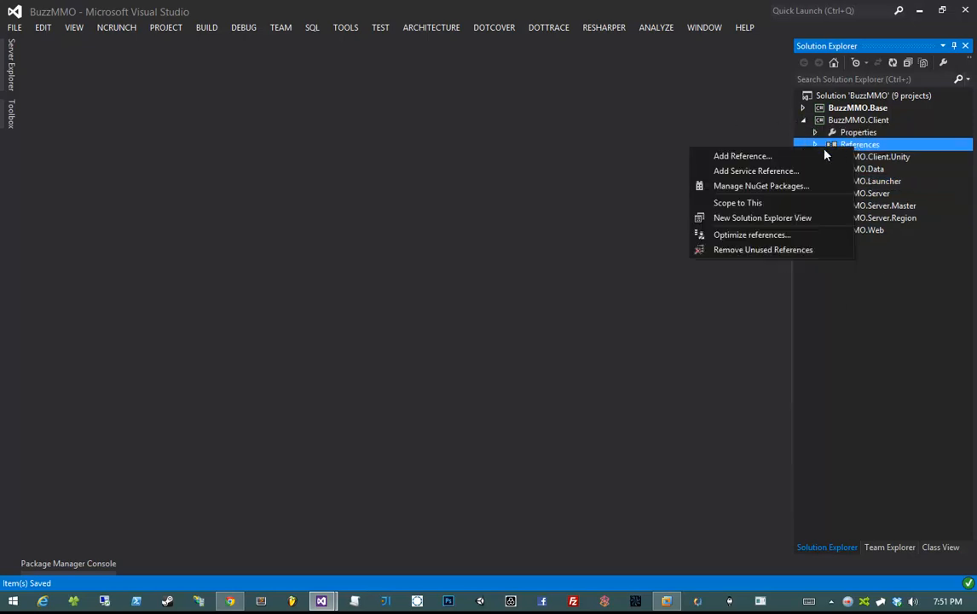
left_click(740, 155)
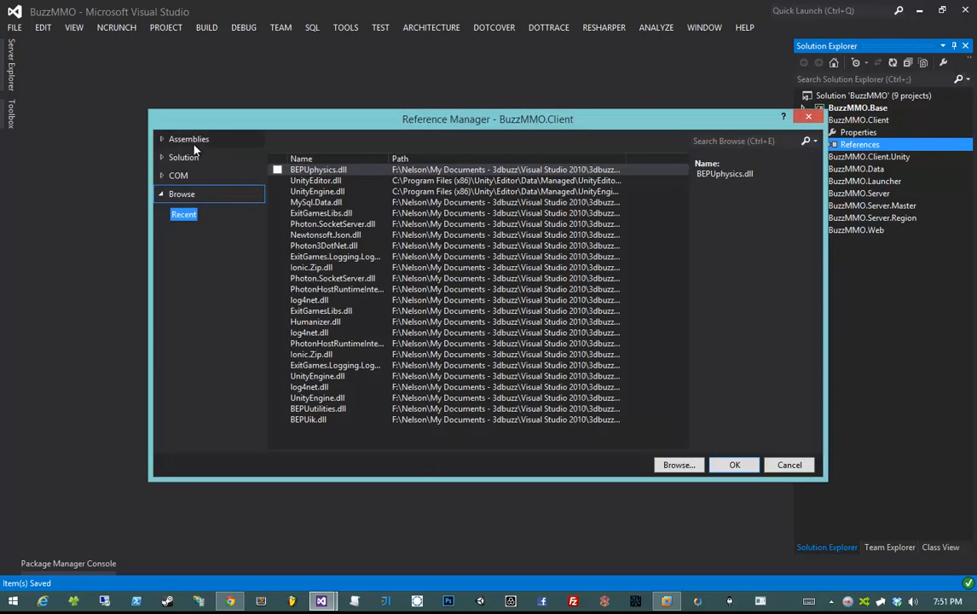
left_click(186, 159)
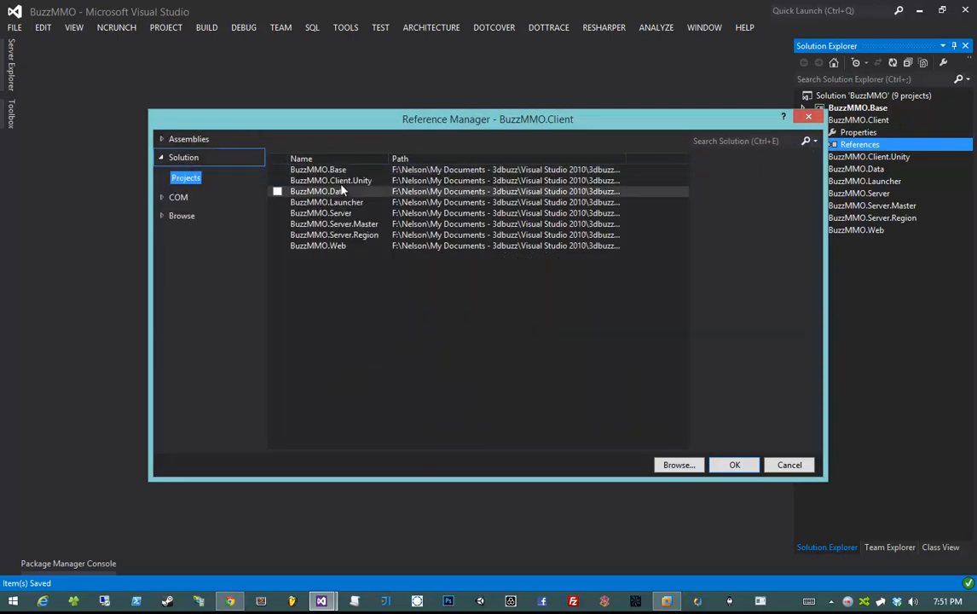
left_click(277, 170)
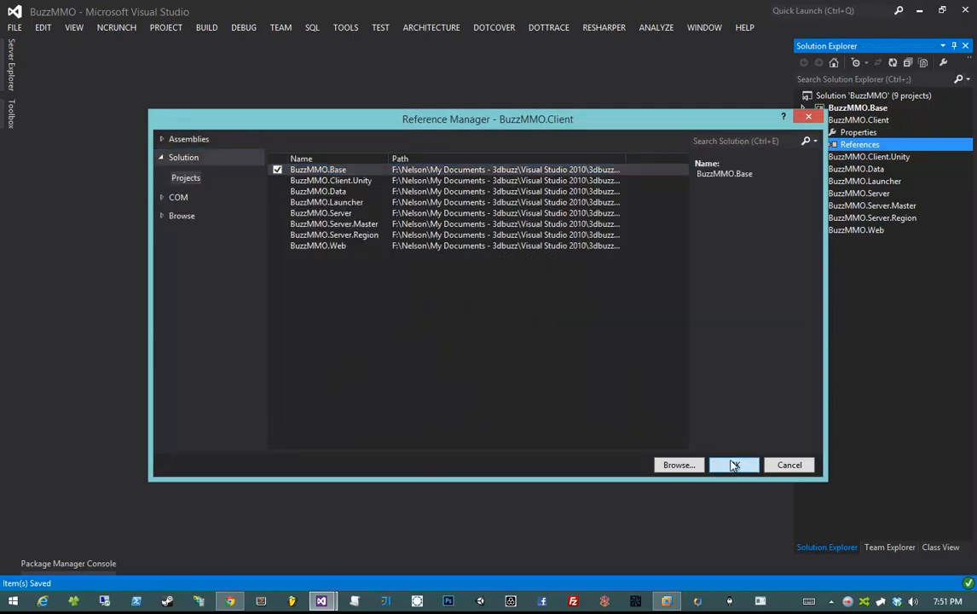
left_click(734, 464)
left_click(816, 144)
- Add a project reference to BuzzMMO.Base in BuzzMMO.Client.Unity
left_click(802, 157)
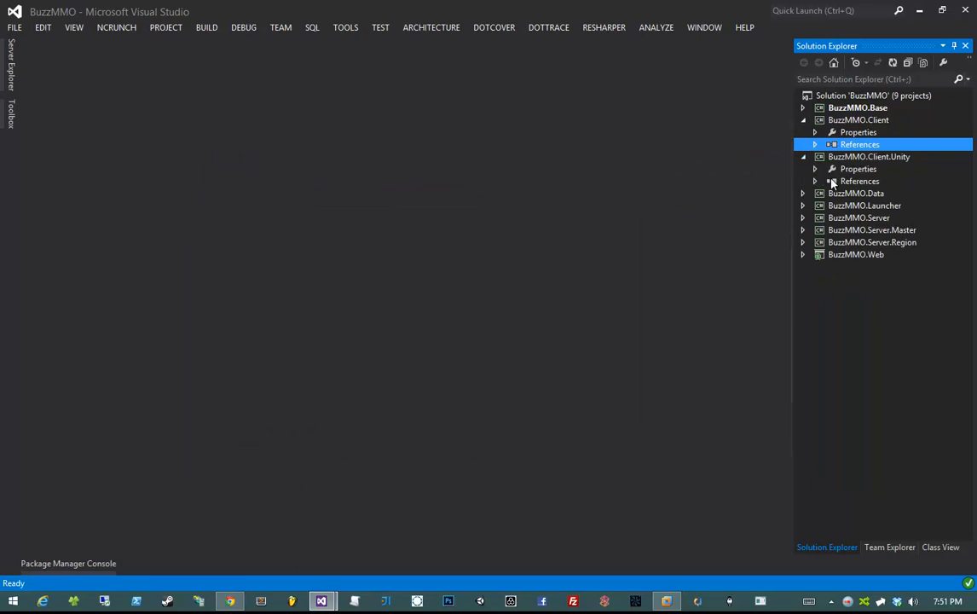
right_click(861, 181)
left_click(724, 190)
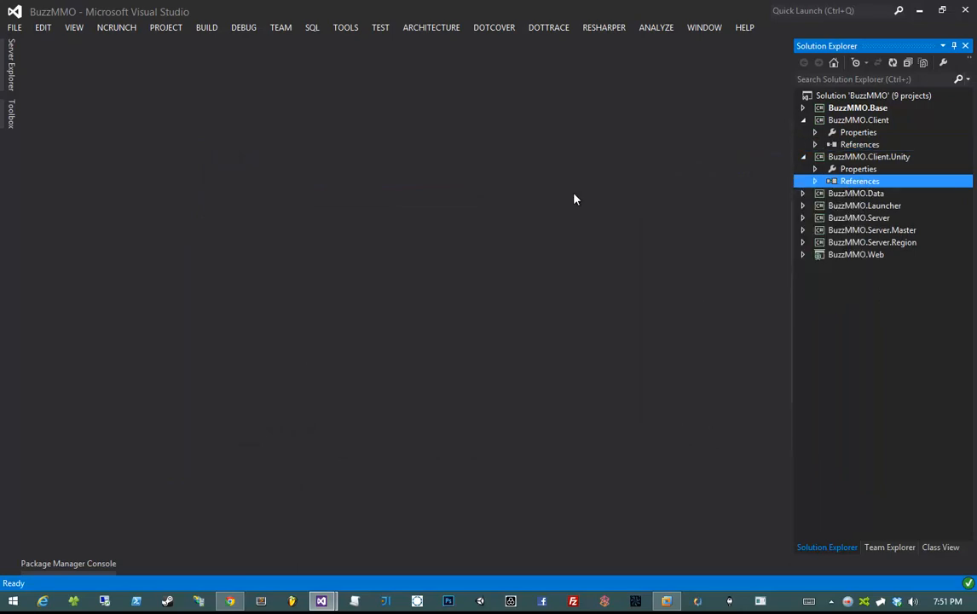
left_click(277, 169)
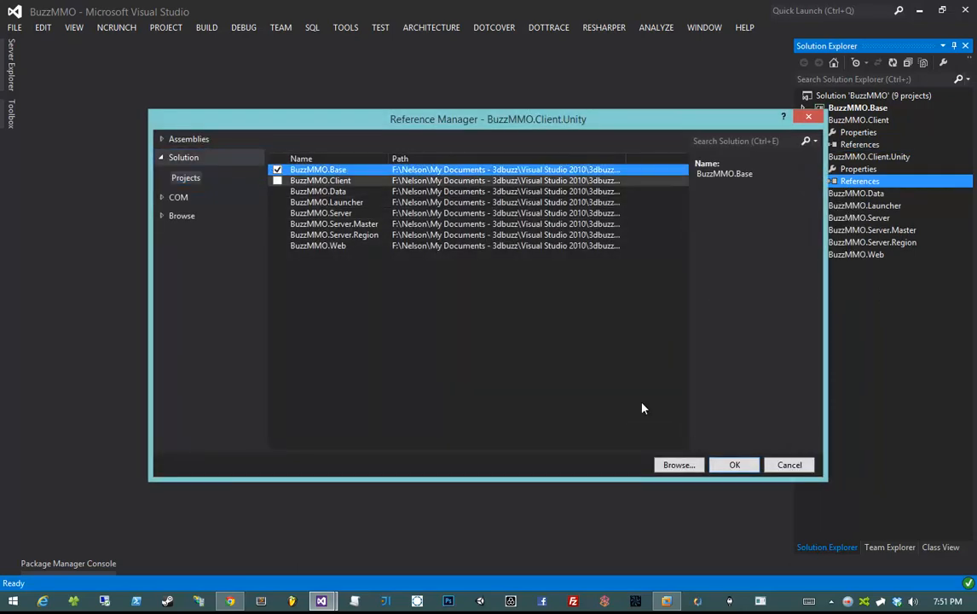
left_click(729, 464)
left_click(821, 182)
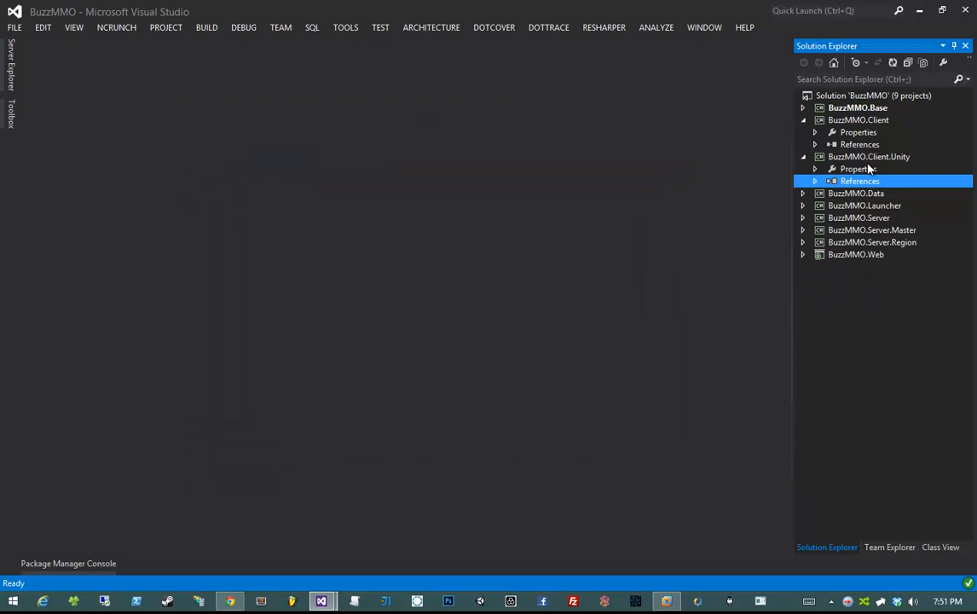
- Collapse BuzzMMO.Client and BuzzMMO.Client.Unity in Solution Explorer and expand BuzzMMO.Data
left_click(872, 161)
left_click(865, 121)
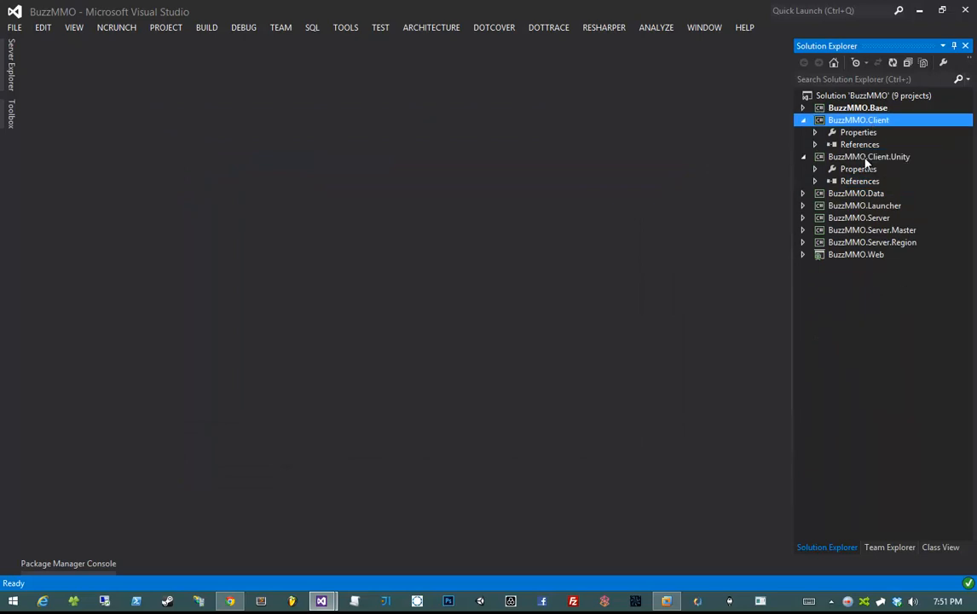
left_click(852, 158)
left_click(850, 123)
left_click(849, 160)
left_click(818, 121)
left_click(830, 158)
left_click(832, 121)
left_click(840, 157)
left_click(835, 121)
left_click(838, 157)
left_click(836, 121)
left_click(837, 158)
left_click(835, 121)
left_click(836, 157)
left_click(836, 121)
left_click(802, 120)
left_click(802, 132)
left_click(799, 157)
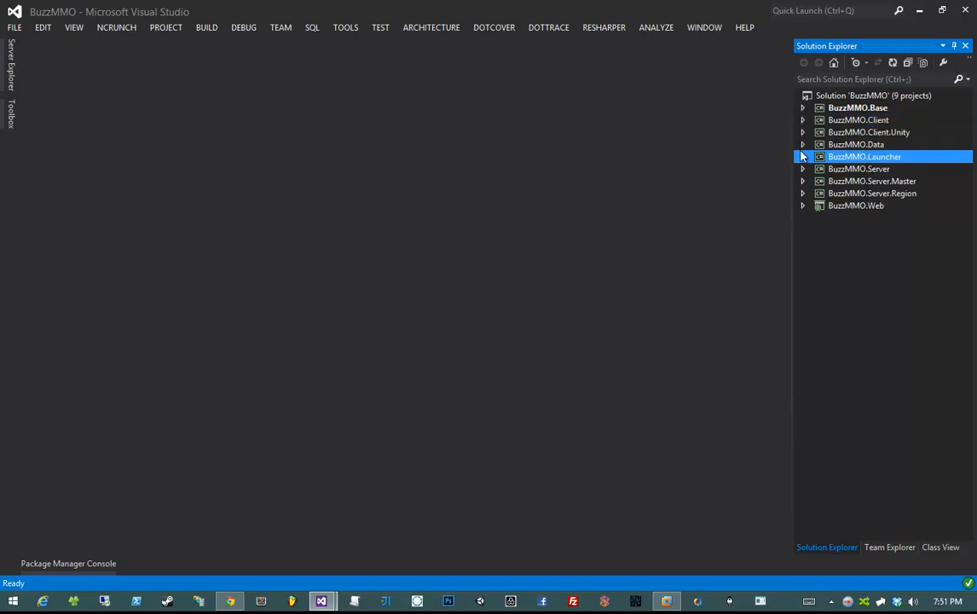
left_click(800, 145)
left_click(800, 145)
- Add a BuzzMMO.Base reference to BuzzMMO.Data
right_click(848, 157)
right_click(859, 169)
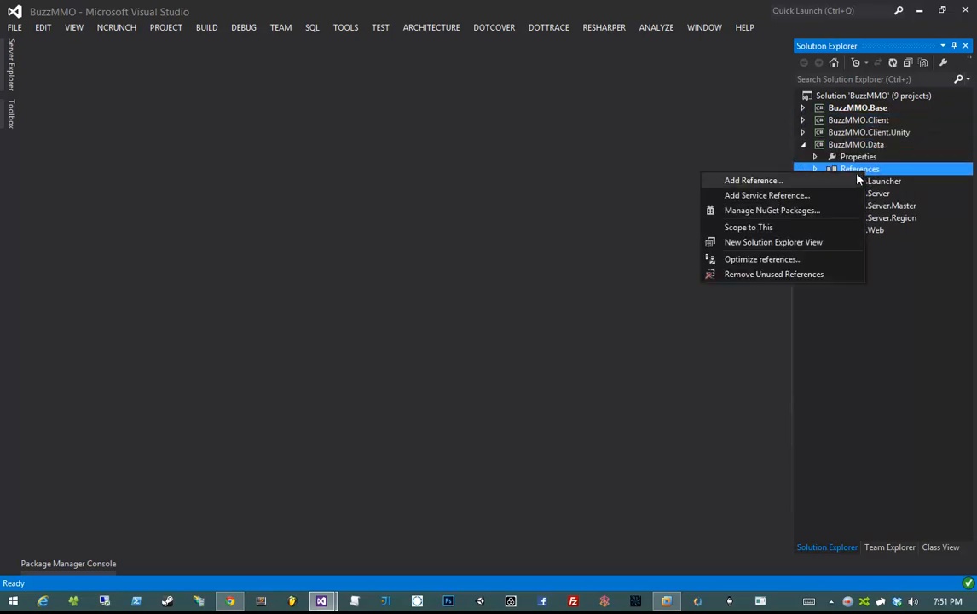
left_click(746, 178)
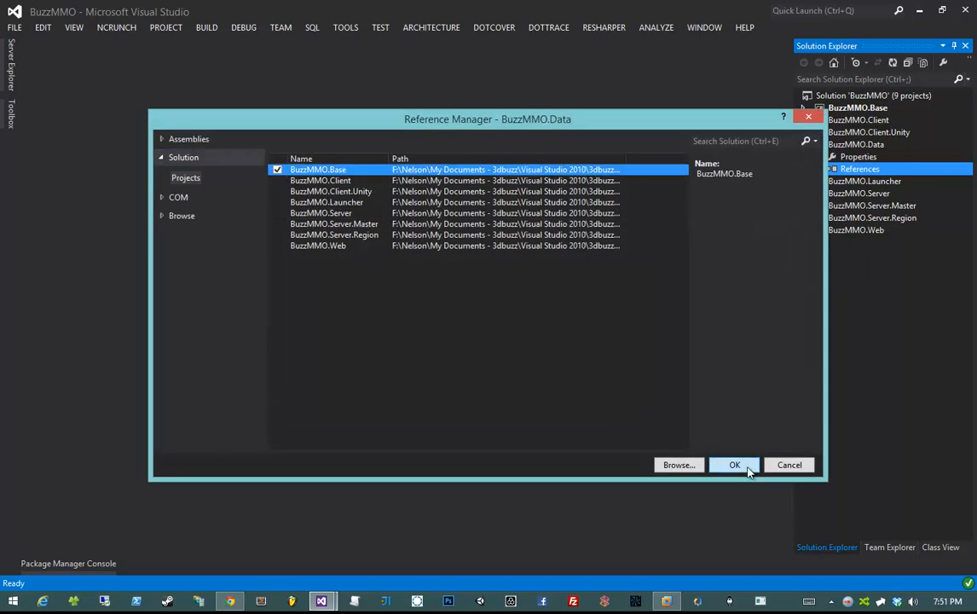
left_click(734, 465)
left_click(813, 170)
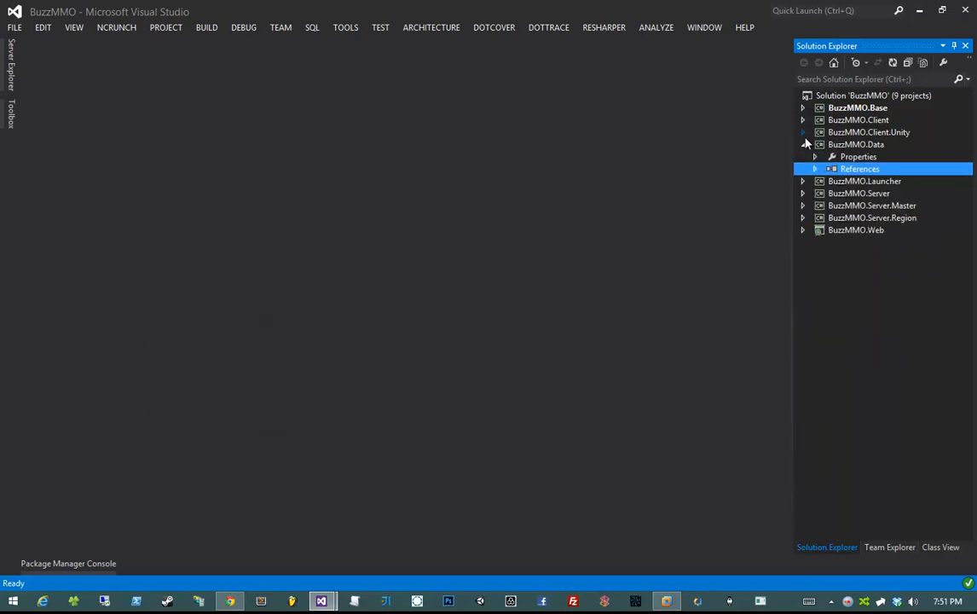
left_click(802, 144)
- Add a BuzzMMO.Base reference to BuzzMMO.Launcher
left_click(802, 156)
right_click(820, 180)
left_click(720, 187)
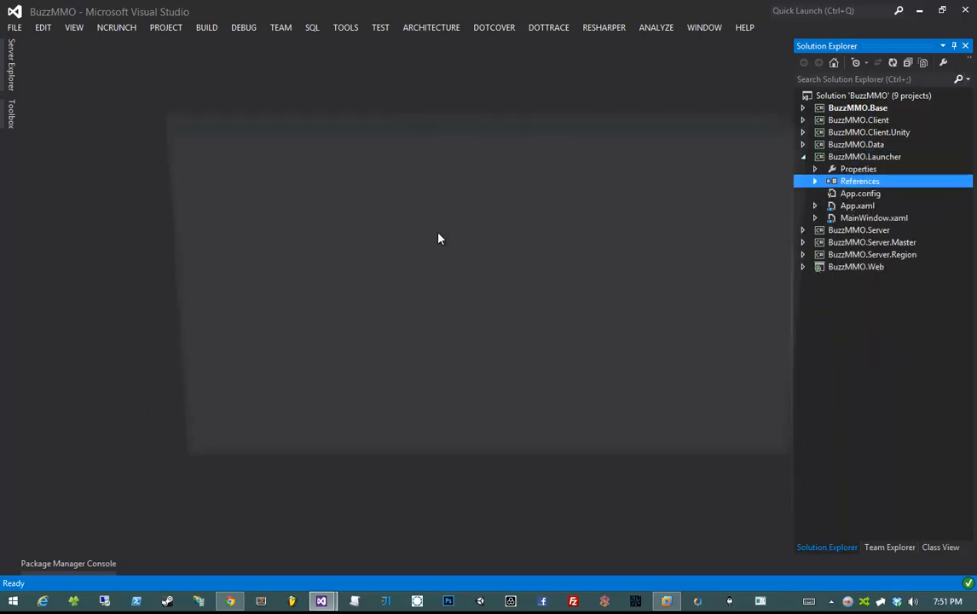
left_click(734, 465)
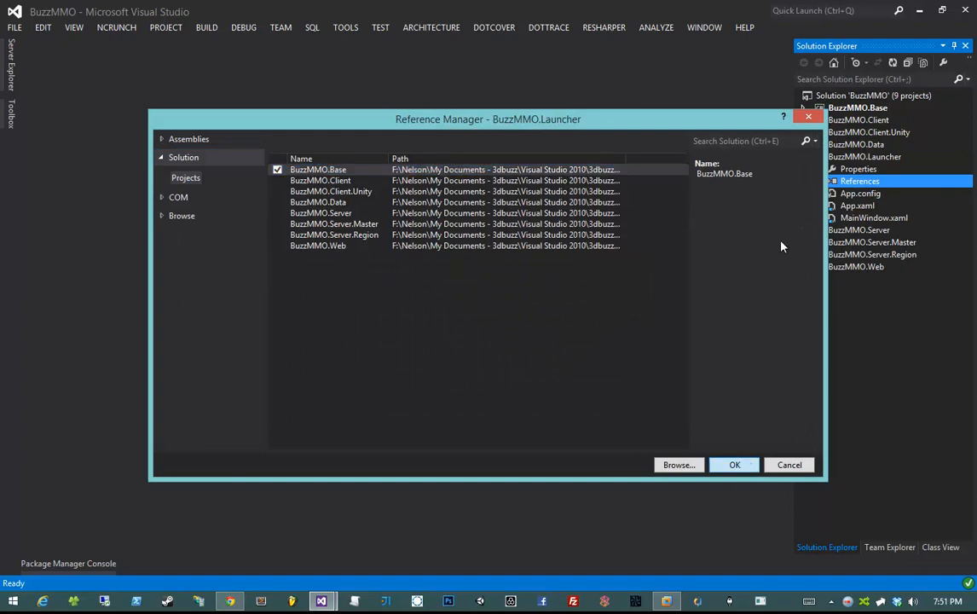
left_click(814, 180)
left_click(802, 157)
- Give BuzzMMO.Server references to BuzzMMO.Base and BuzzMMO.Data
left_click(802, 168)
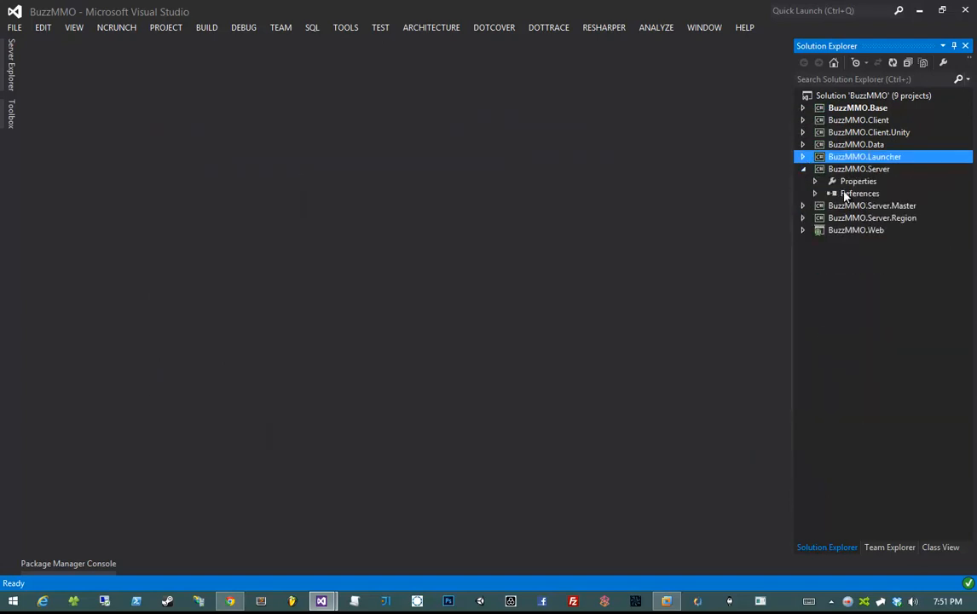
left_click(852, 181)
right_click(897, 194)
left_click(781, 201)
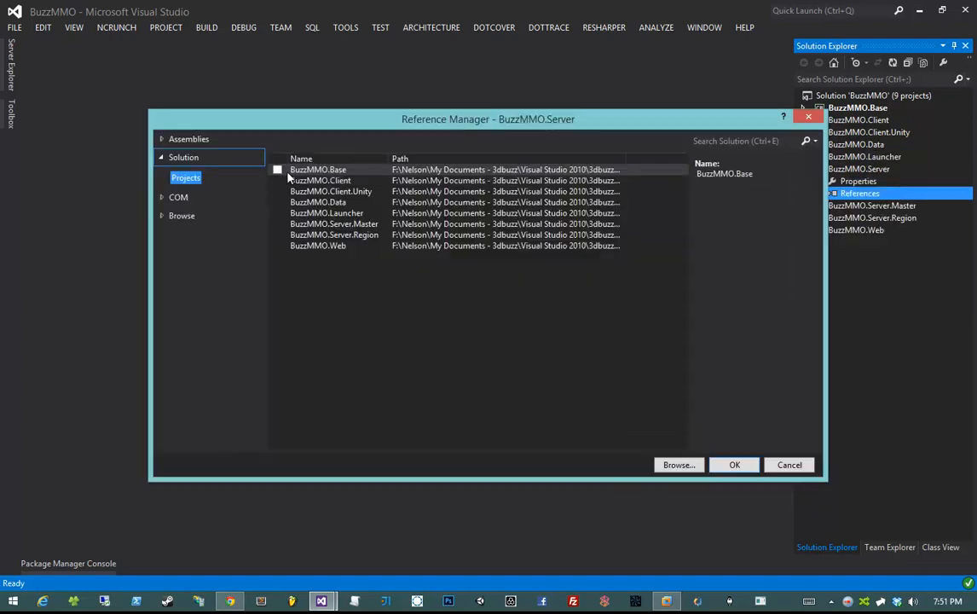
left_click(277, 169)
left_click(277, 202)
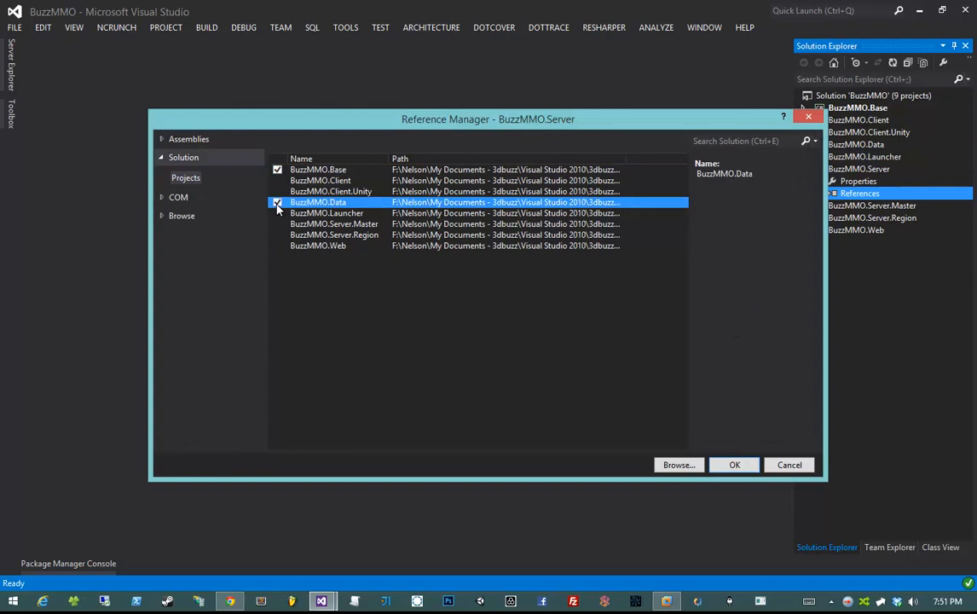
left_click(733, 466)
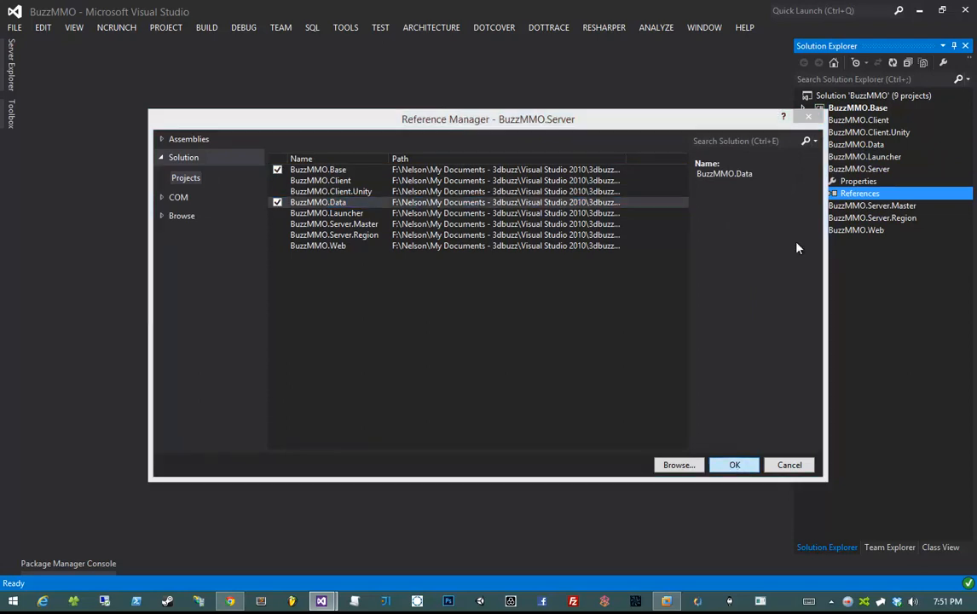
left_click(814, 193)
left_click(802, 169)
- Give BuzzMMO.Server.Master references to BuzzMMO.Base, BuzzMMO.Server and BuzzMMO.Data
left_click(801, 180)
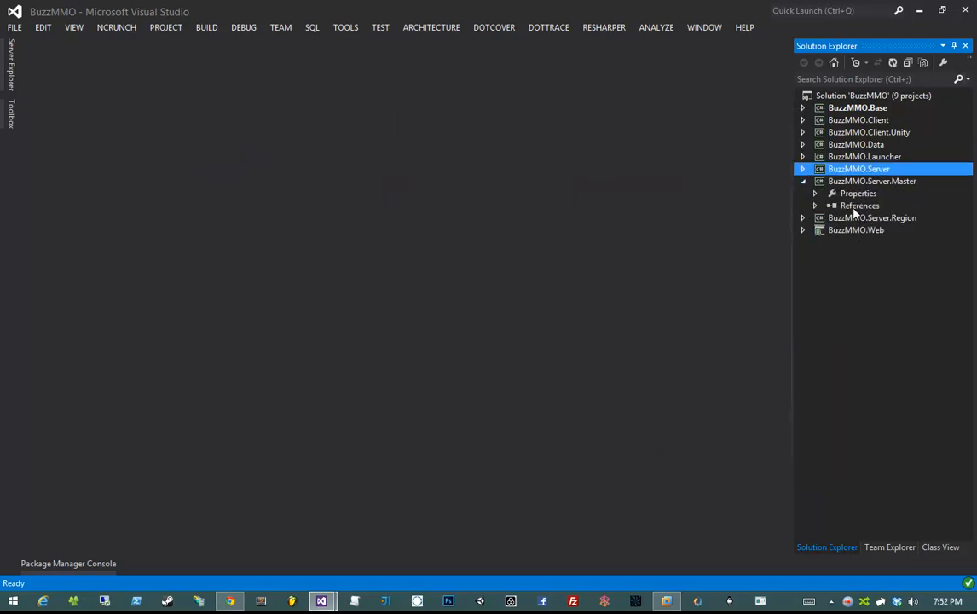
right_click(836, 210)
left_click(840, 216)
left_click(277, 170)
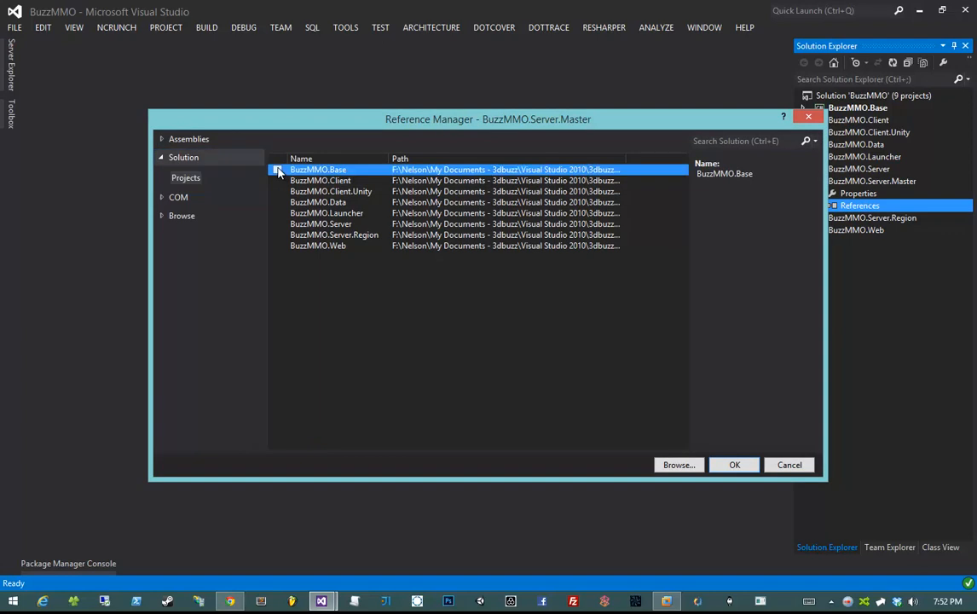
left_click(277, 223)
left_click(277, 202)
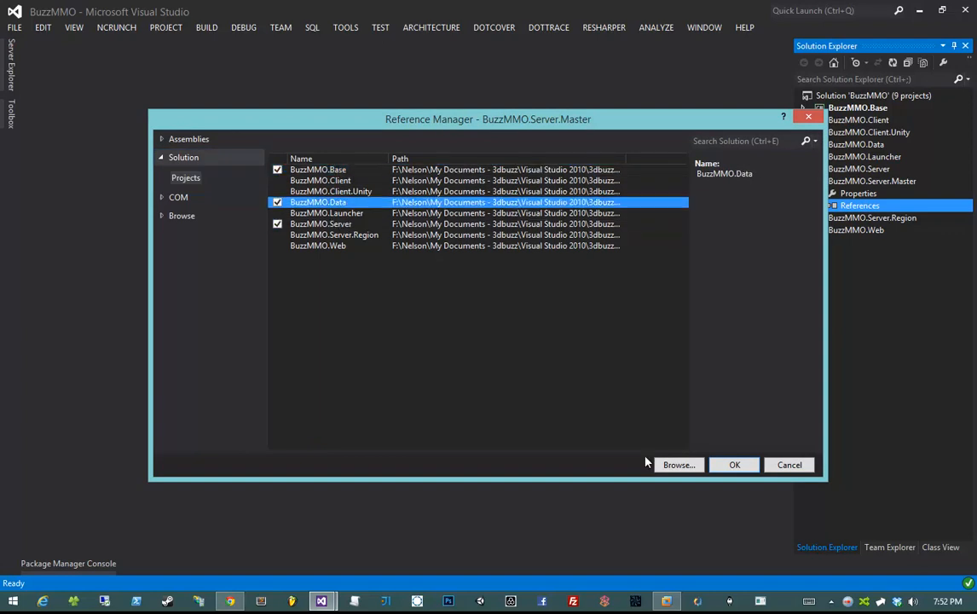
left_click(734, 465)
left_click(814, 206)
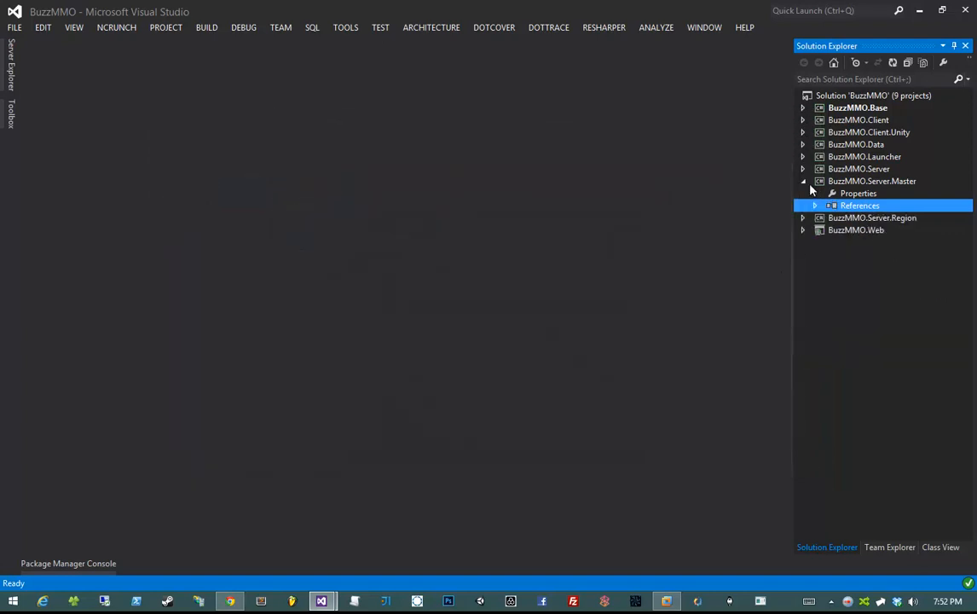
left_click(805, 180)
- Give BuzzMMO.Server.Region references to BuzzMMO.Base, BuzzMMO.Server and BuzzMMO.Data
left_click(806, 181)
left_click(802, 193)
right_click(844, 218)
left_click(726, 228)
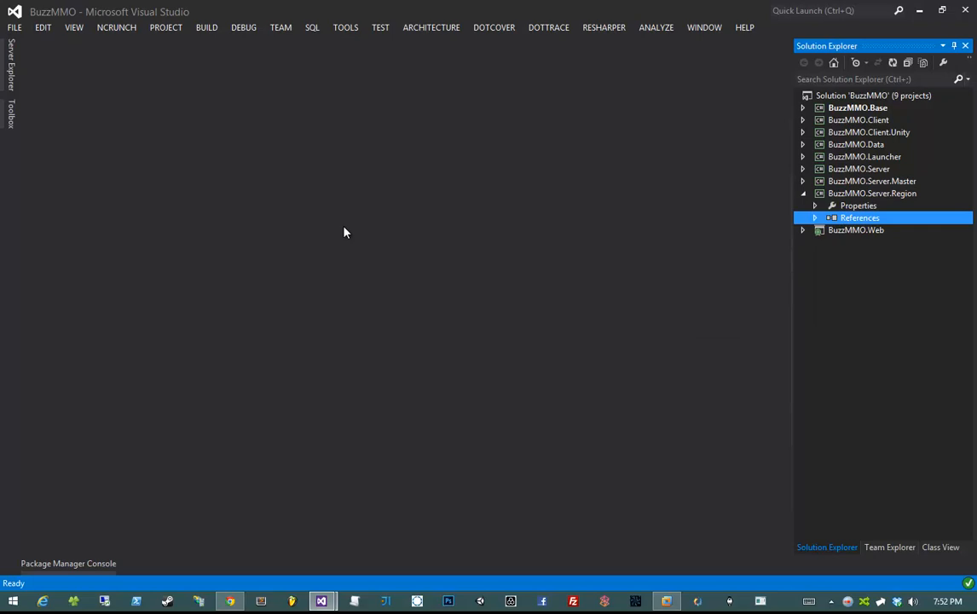
left_click(277, 169)
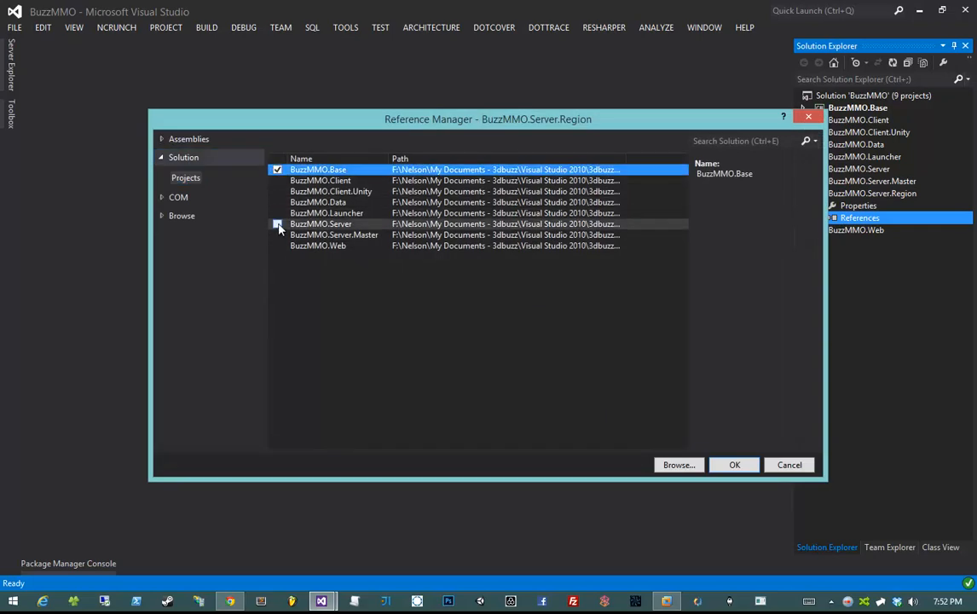
left_click(277, 223)
left_click(277, 202)
left_click(734, 464)
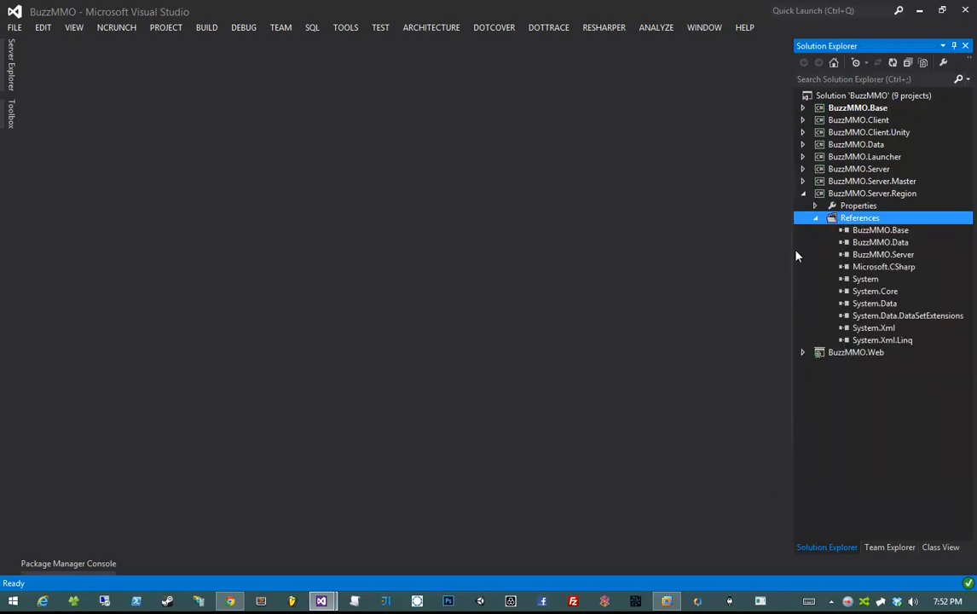
left_click(815, 218)
left_click(802, 193)
- Give BuzzMMO.Web references to BuzzMMO.Base and BuzzMMO.Data, then save all
left_click(802, 206)
right_click(849, 231)
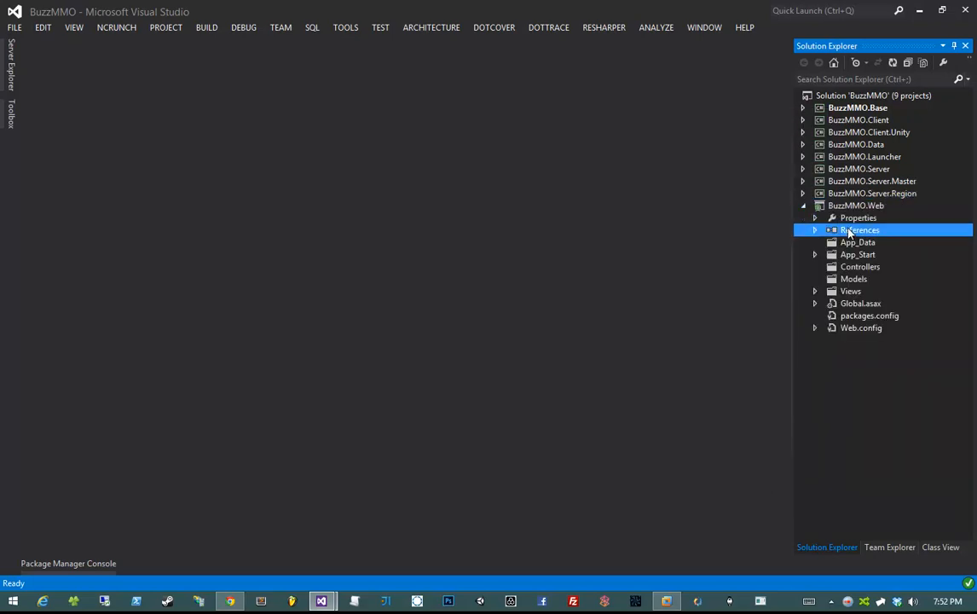
left_click(797, 239)
left_click(277, 170)
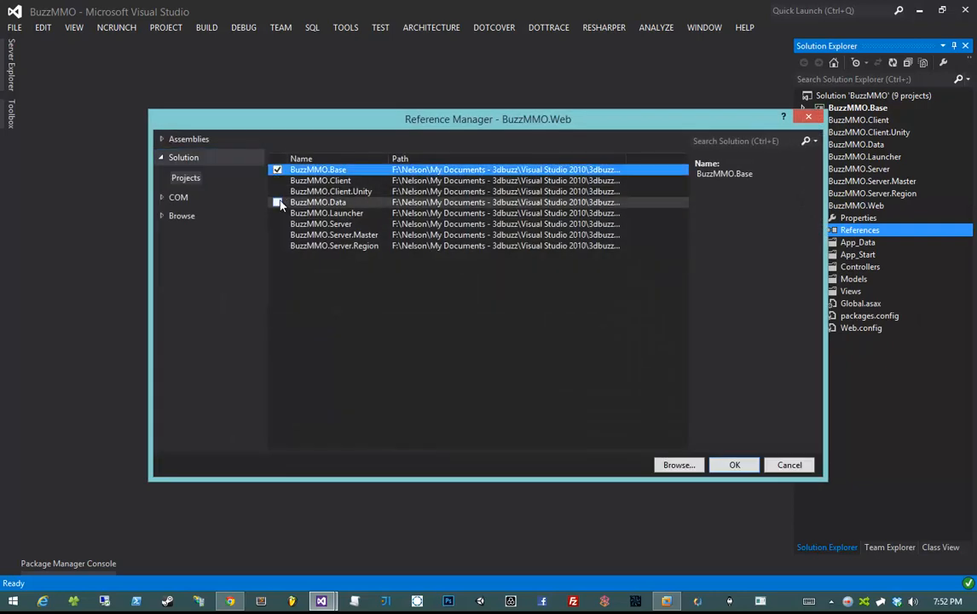
left_click(277, 202)
left_click(733, 464)
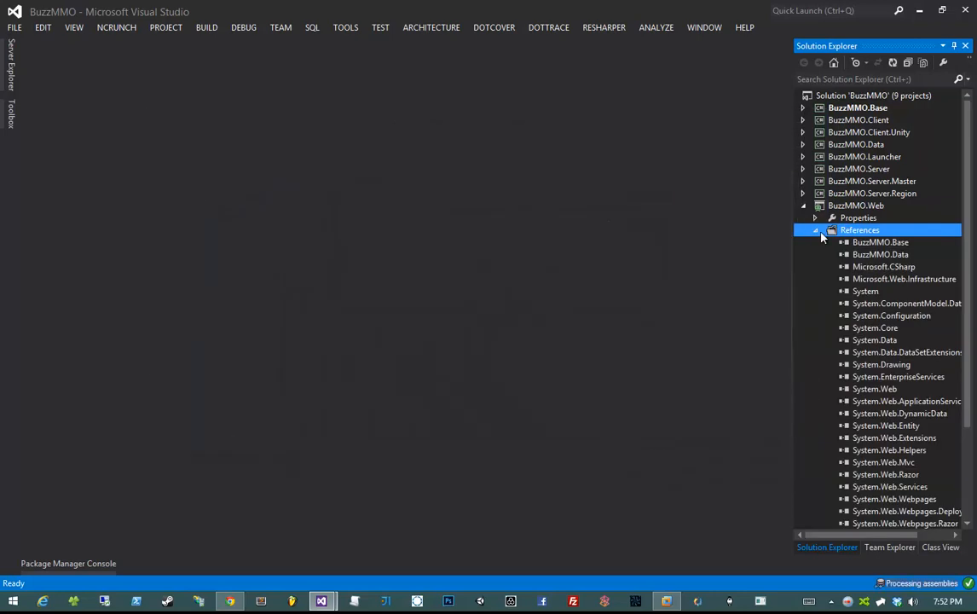
scroll(809, 226, "down", 3)
scroll(809, 222, "up", 4)
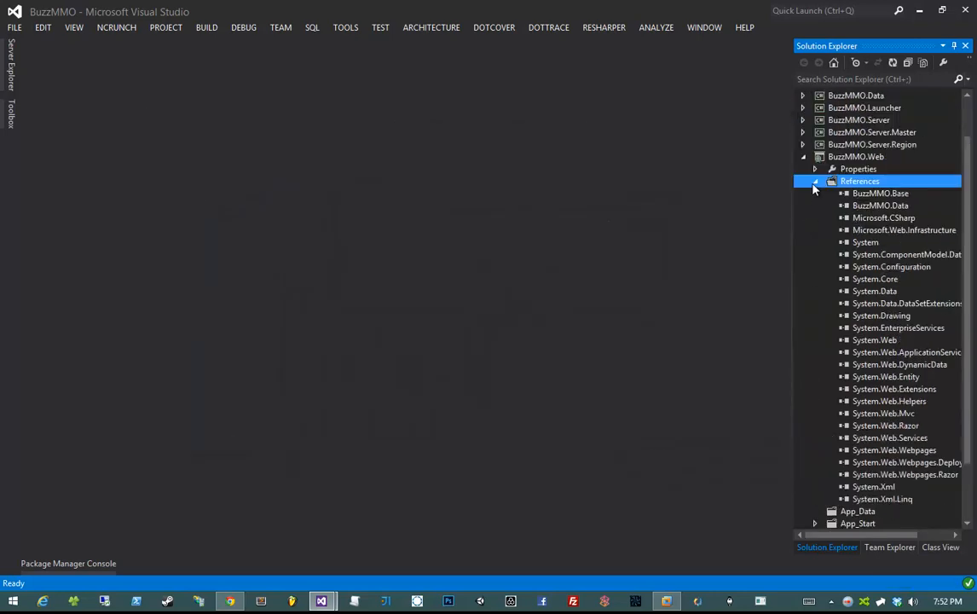
left_click(815, 220)
left_click(803, 206)
key("ctrl+s")
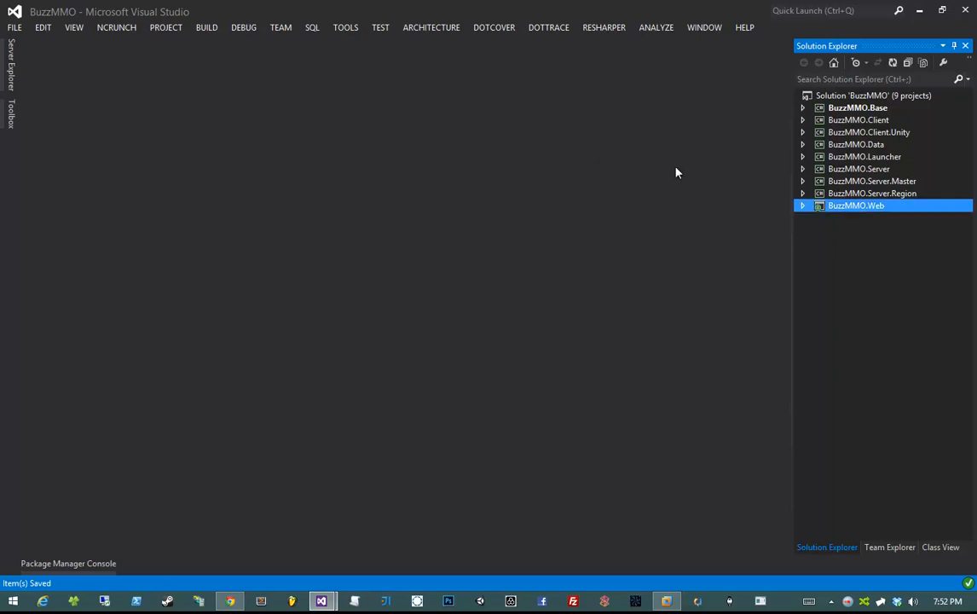
left_click(843, 183)
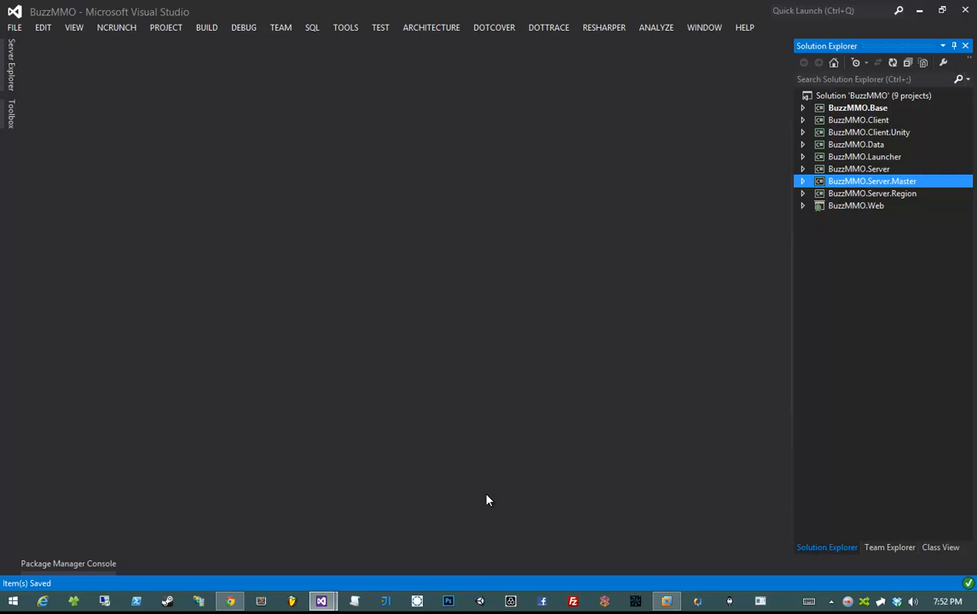
- Launch Unity, create a new project in MMOClass\BuzzMMO\Unity\Editor, then close it
left_click(480, 600)
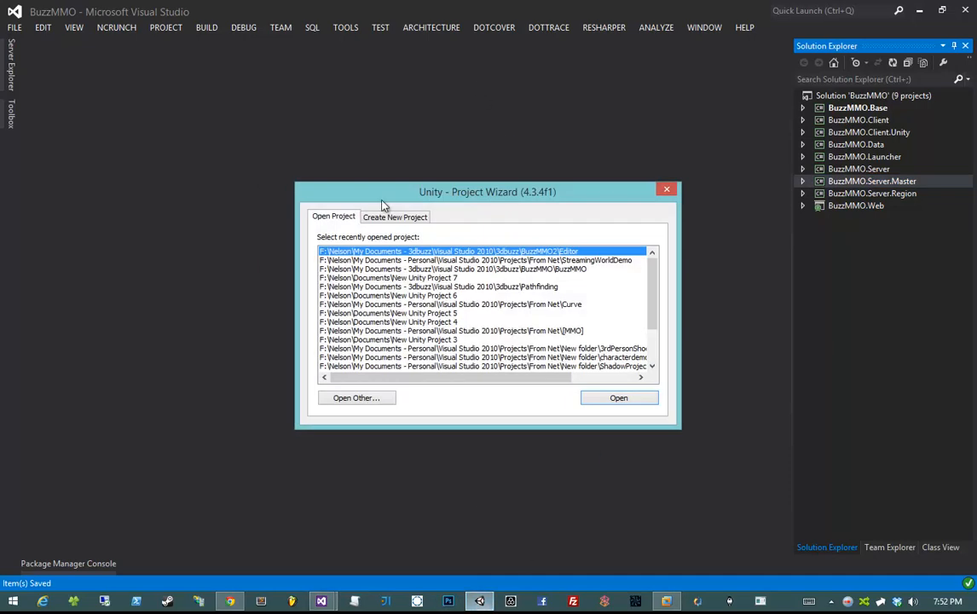
left_click(394, 217)
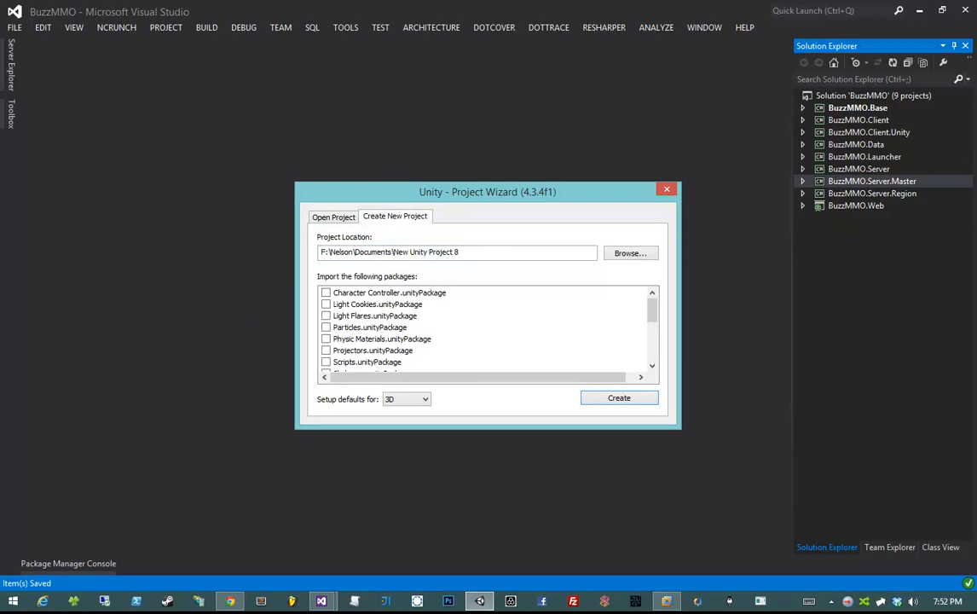
left_click_drag(470, 252, 289, 252)
type("F:\\Nelson\\My Documents - 3dbuzz\\Visual Studio 2010\\3dbuzz\\MMOClass")
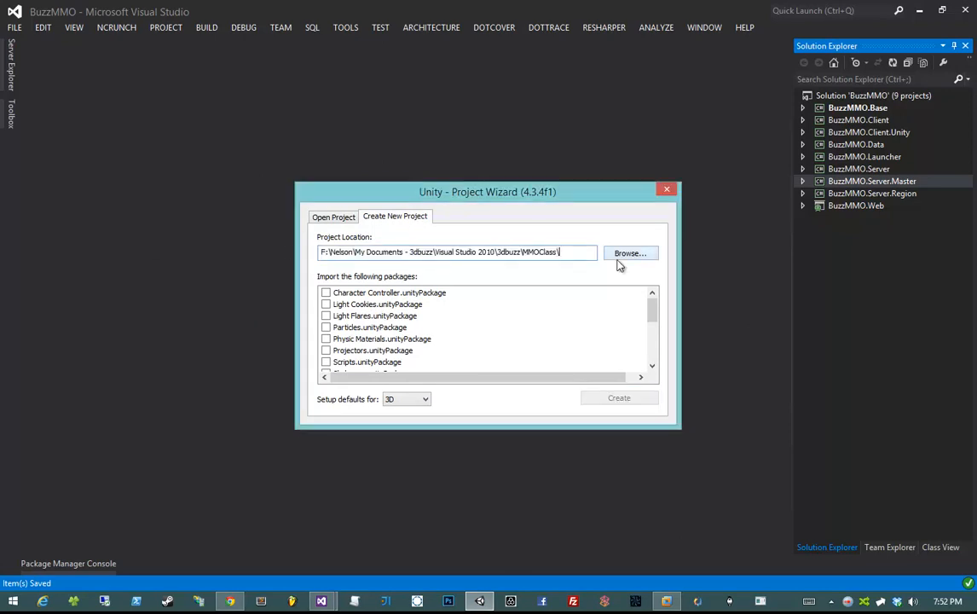
type("BuzzMMO\\")
left_click(617, 259)
left_click(513, 253)
type("Uni")
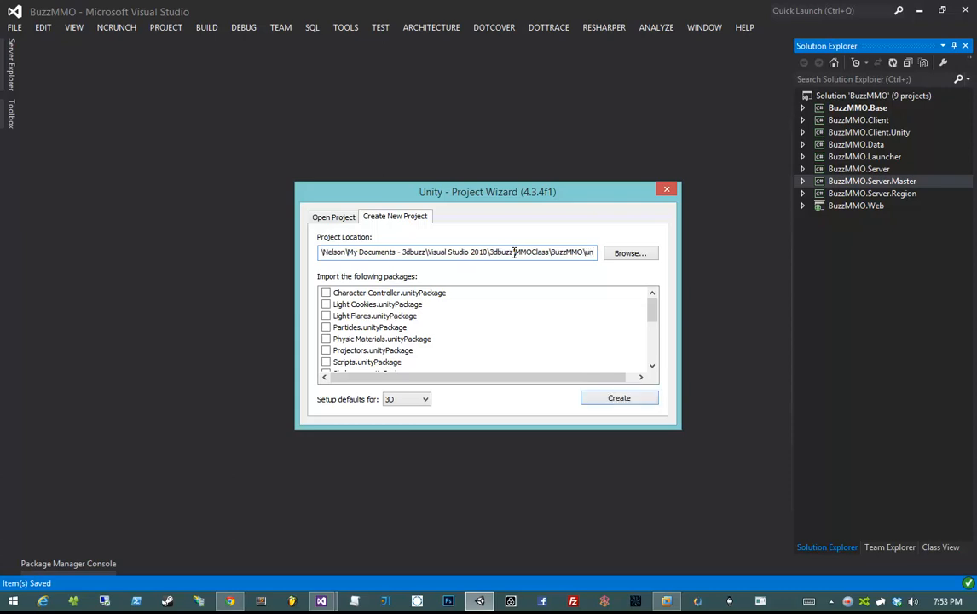
type("ty")
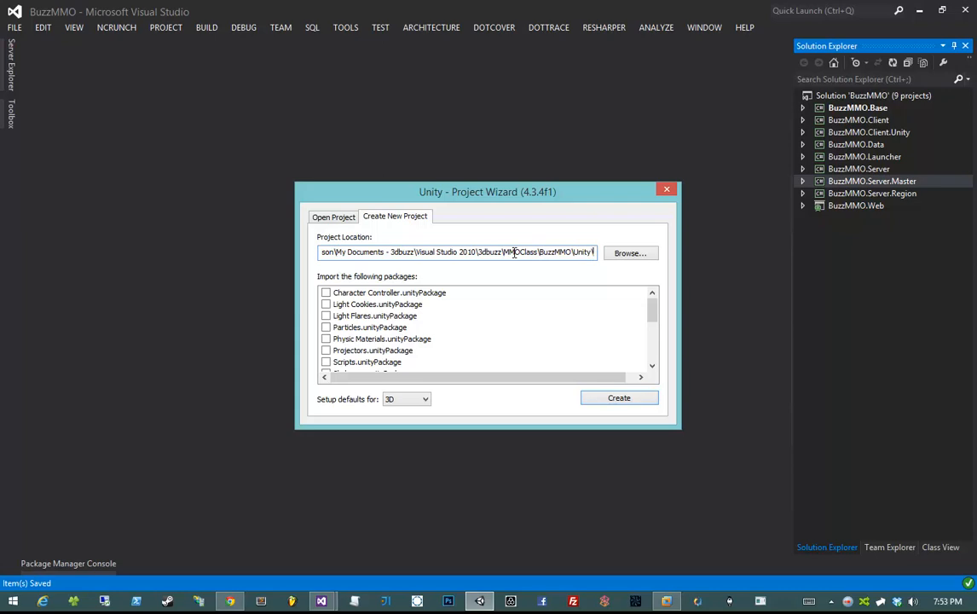
type("\\Editor")
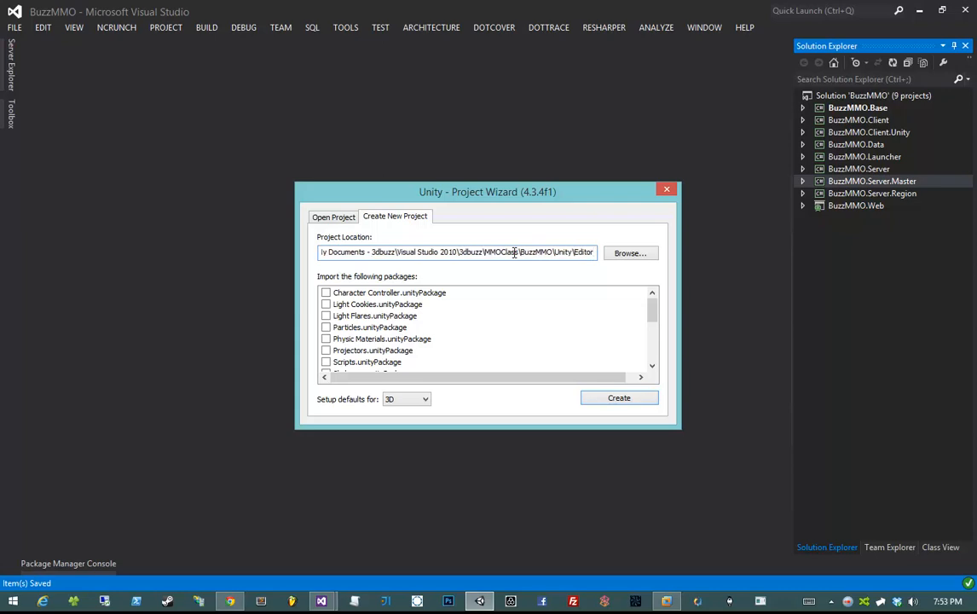
left_click(646, 401)
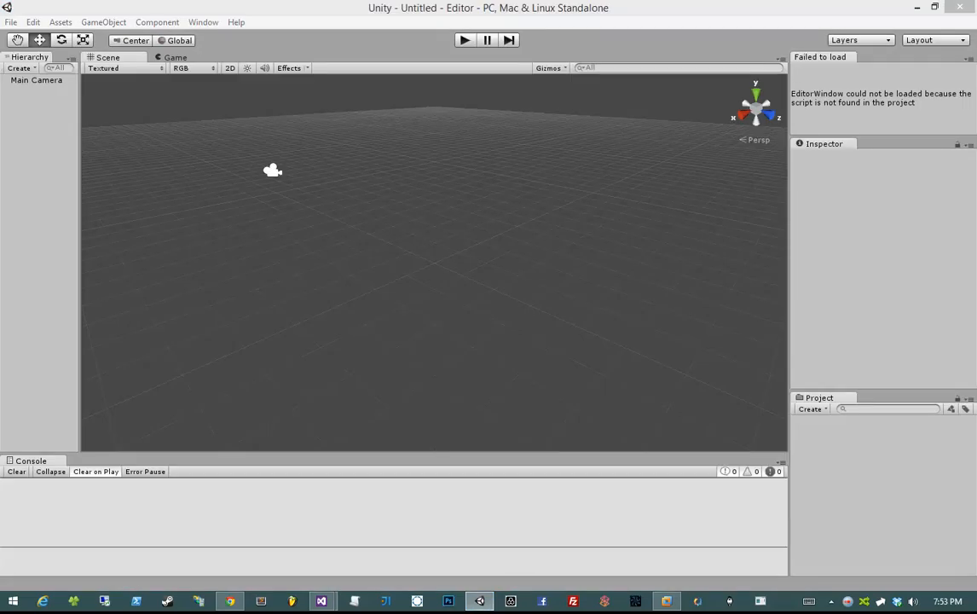
left_click(968, 10)
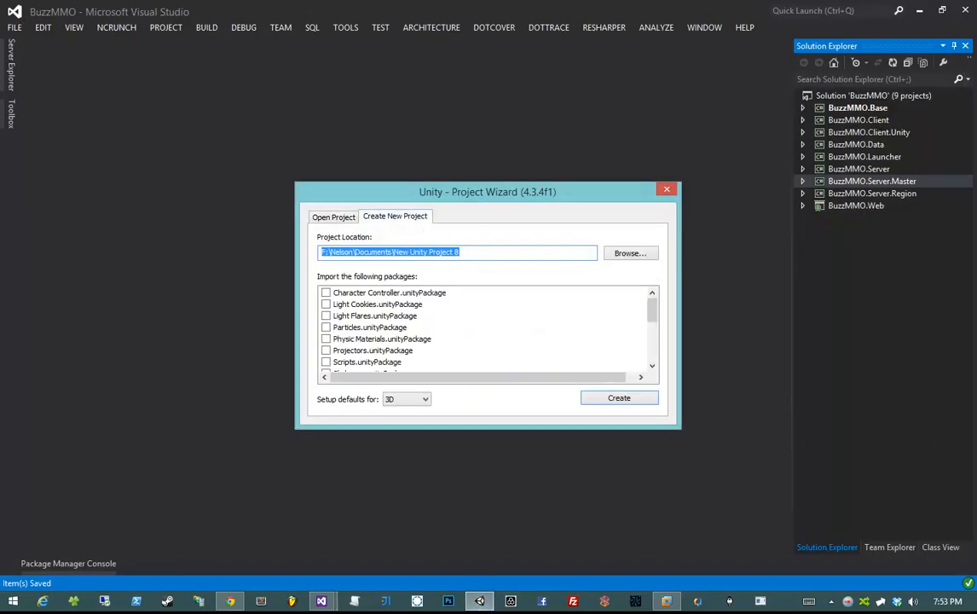
- Create a second Unity project in the BuzzMMO\Unity\Client folder
left_click(473, 255)
key("ctrl+a")
key("ctrl+v")
type("\\Cl")
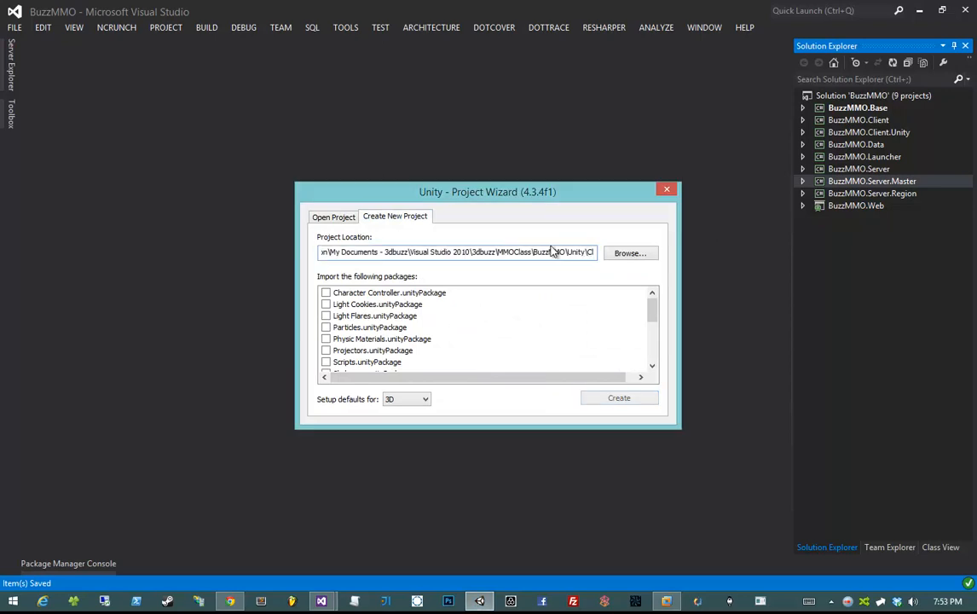
type("ient")
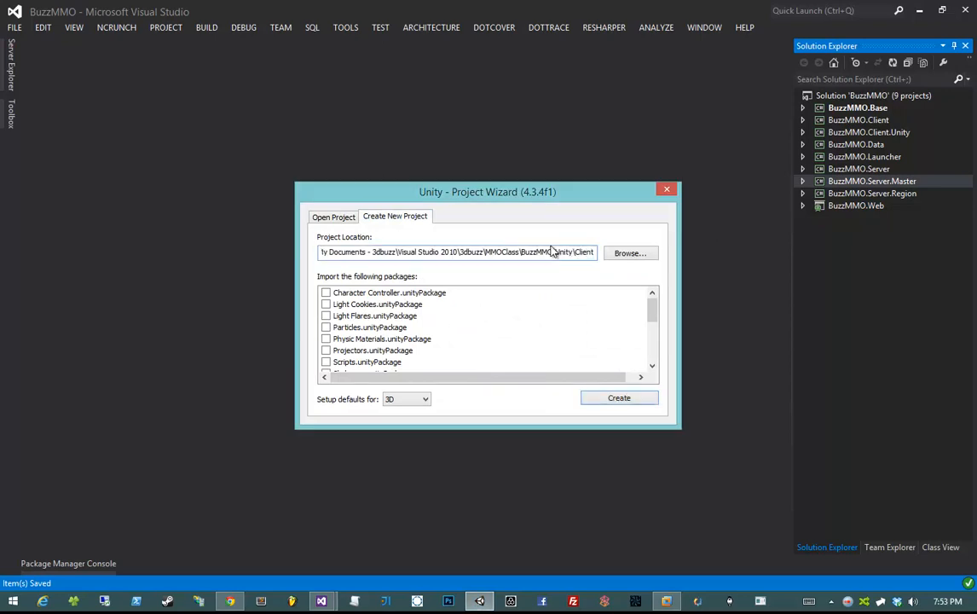
left_click(620, 398)
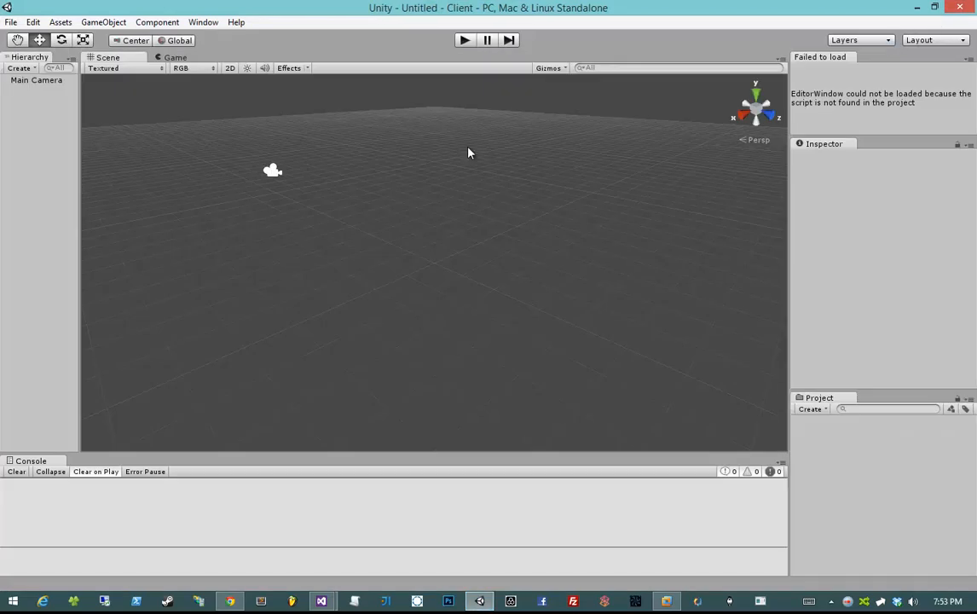
- Create a new folder named Scenes under the project's Assets
mouse_move(503, 192)
left_mouse_down()
mouse_move(501, 179)
mouse_move(484, 196)
mouse_move(498, 201)
left_mouse_up()
right_click(809, 445)
left_click(508, 270)
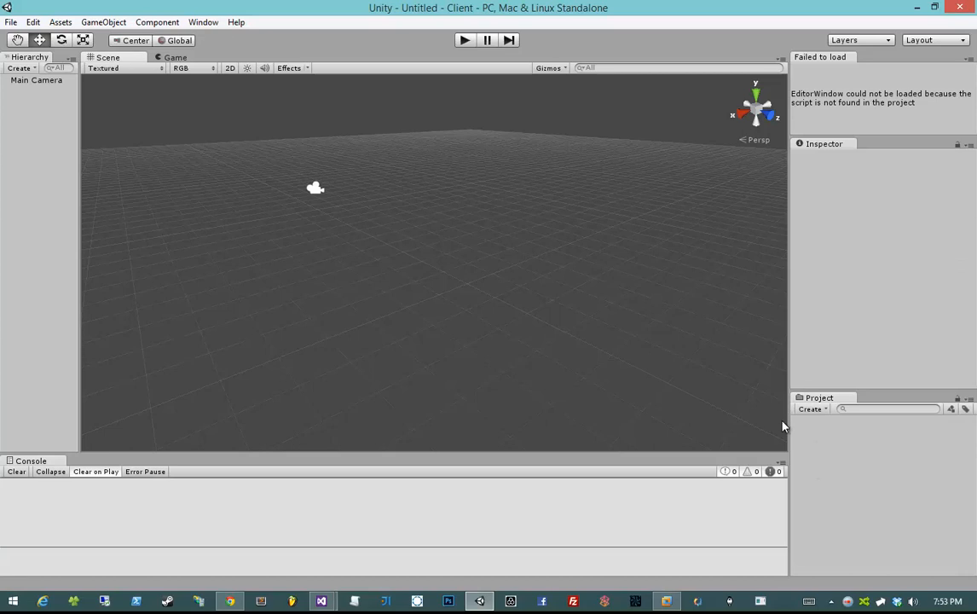
left_click_drag(450, 177, 449, 158)
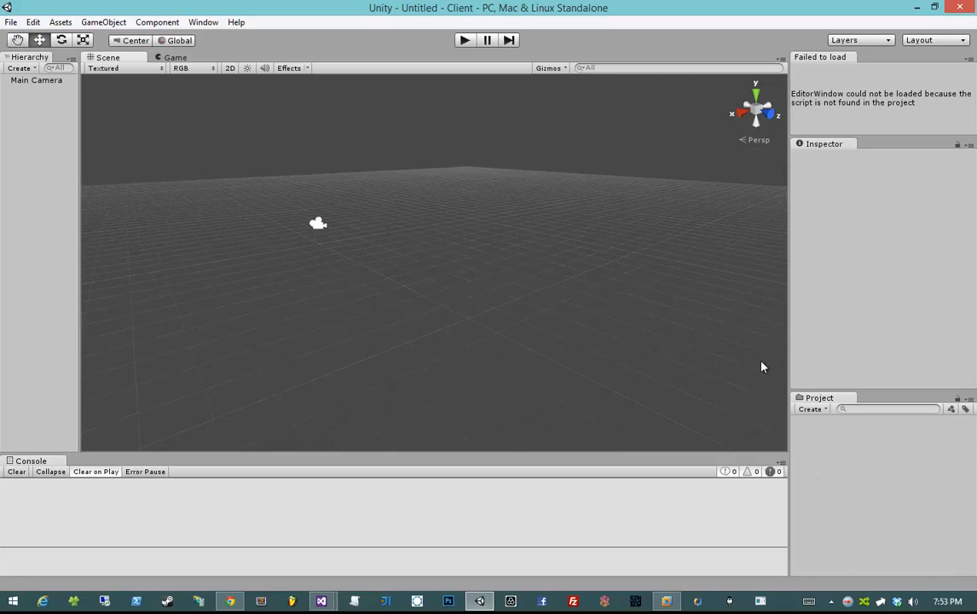
left_click(814, 410)
left_click(841, 126)
type("S")
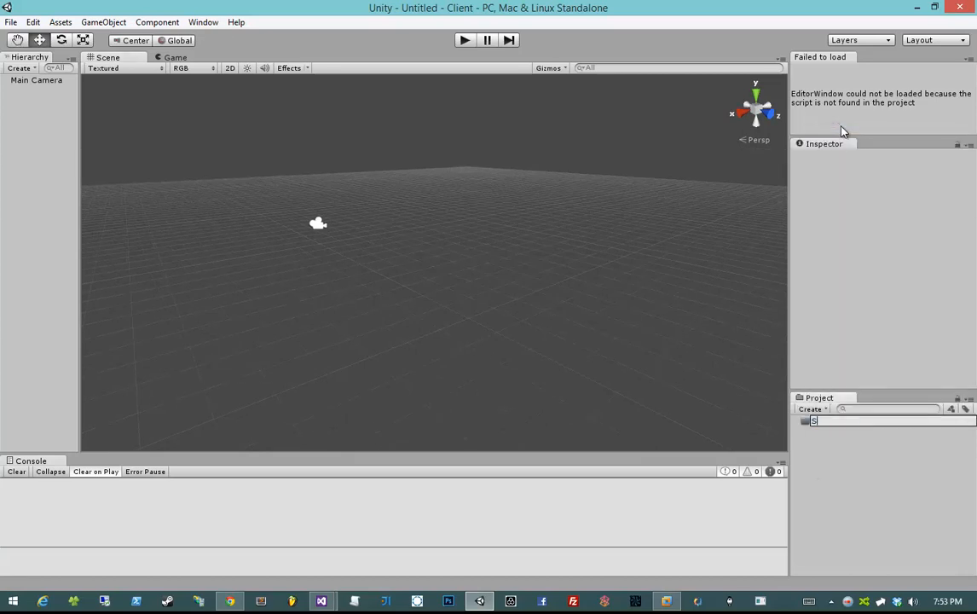
type("cenes")
key("Return")
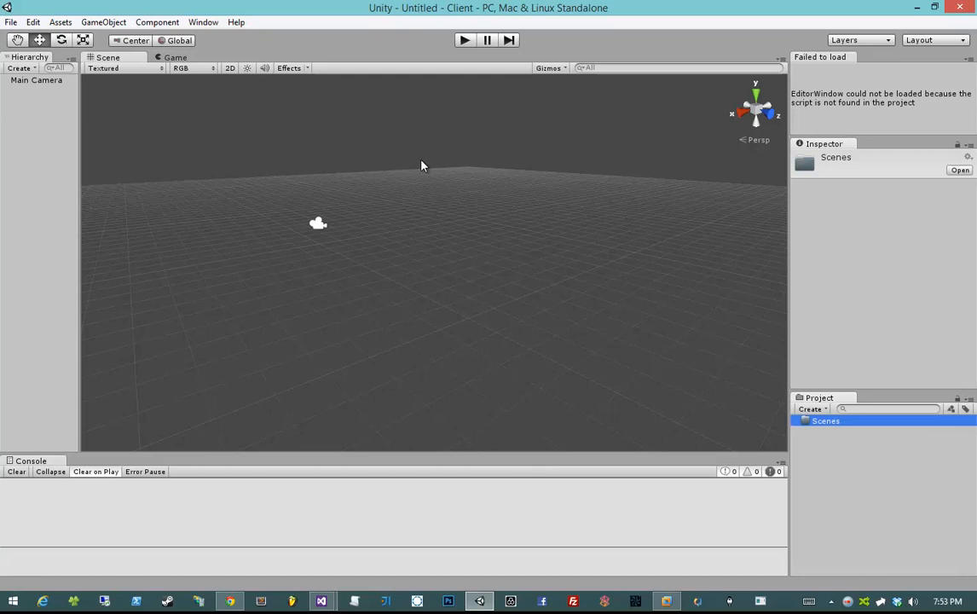
- Save the current empty scene as Loader inside the Scenes folder
left_click_drag(460, 180, 451, 190)
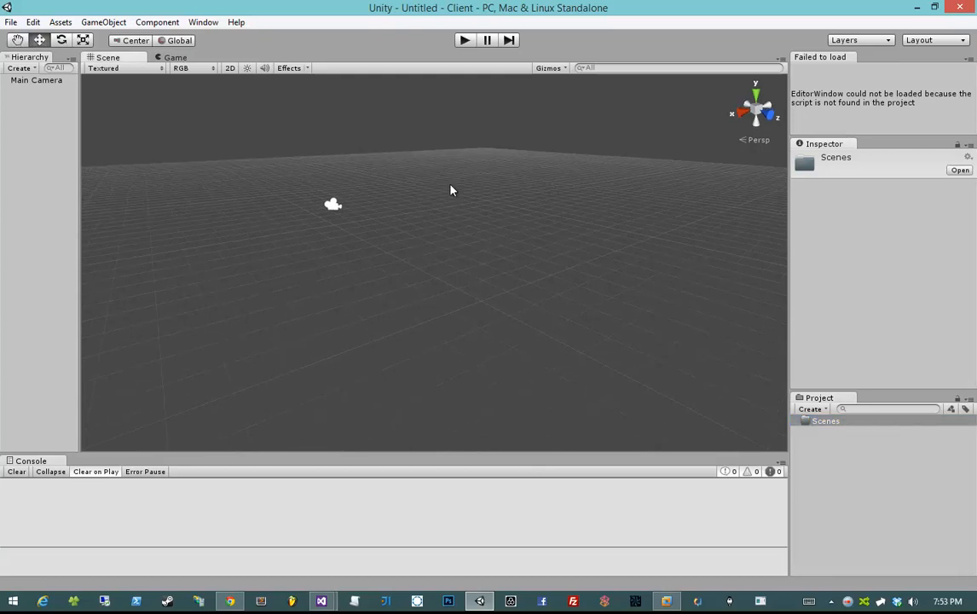
key("ctrl+s")
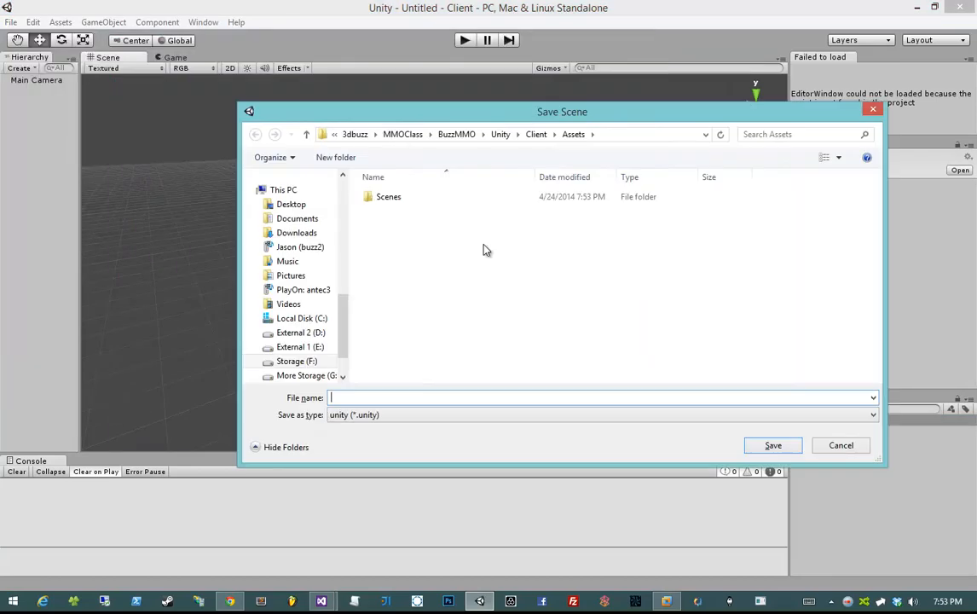
double_click(458, 199)
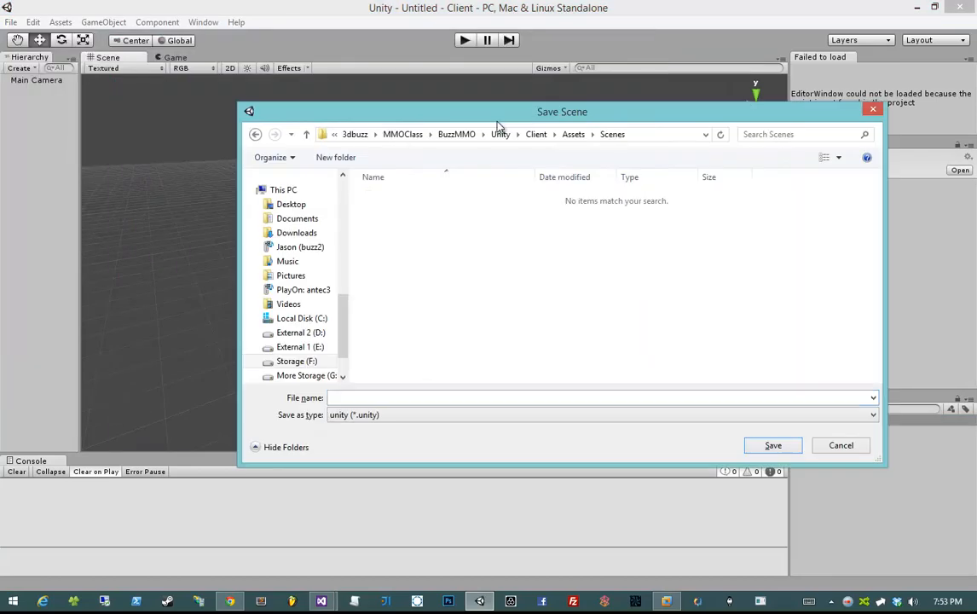
left_click(383, 393)
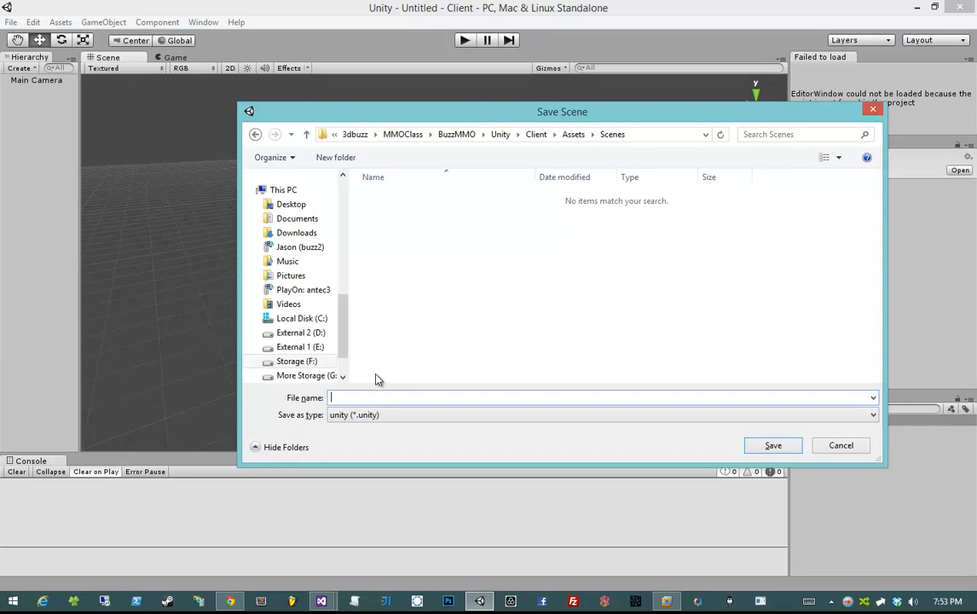
type("Loader")
key("Return")
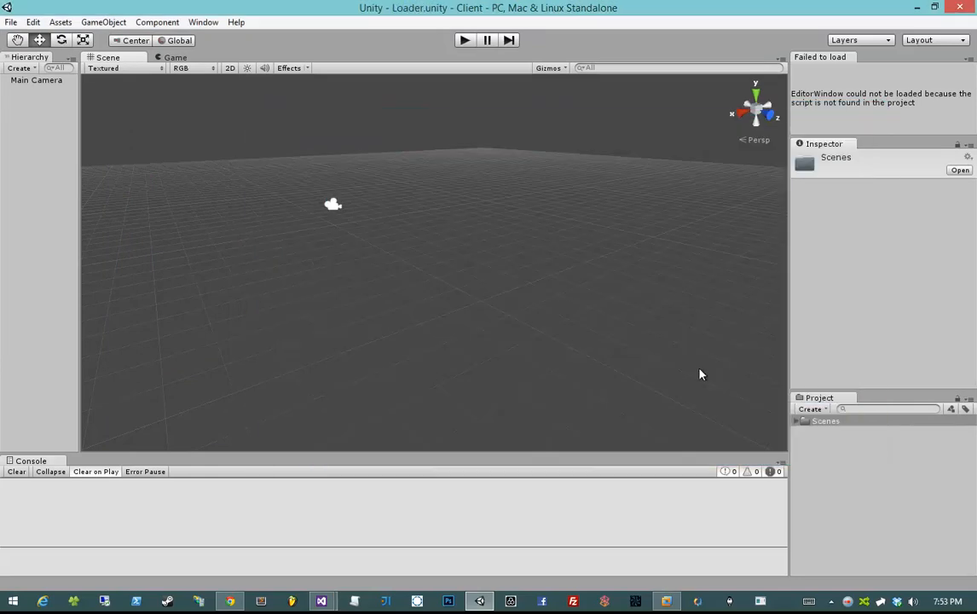
left_click(826, 423)
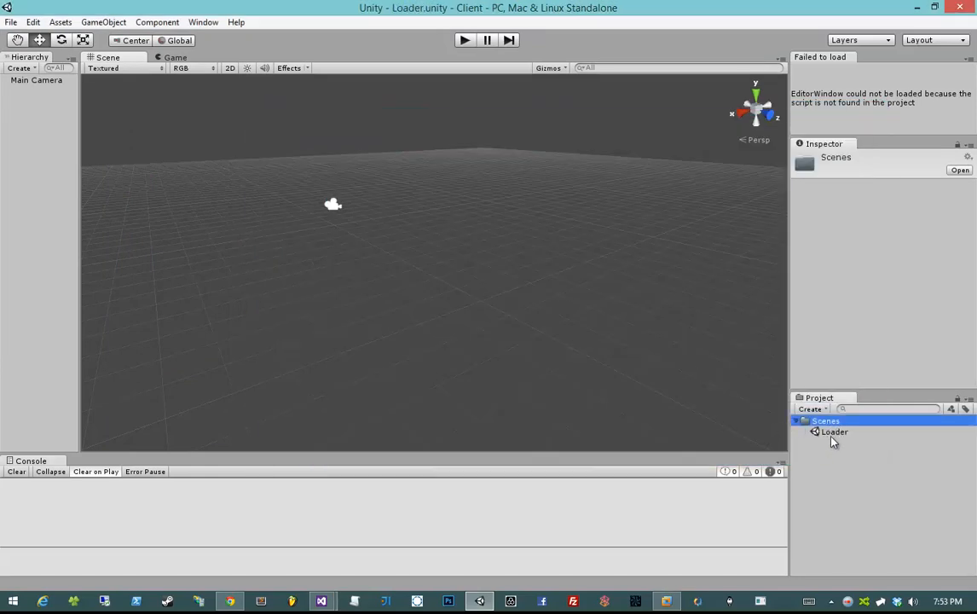
left_click(833, 433)
left_click_drag(497, 275, 431, 147)
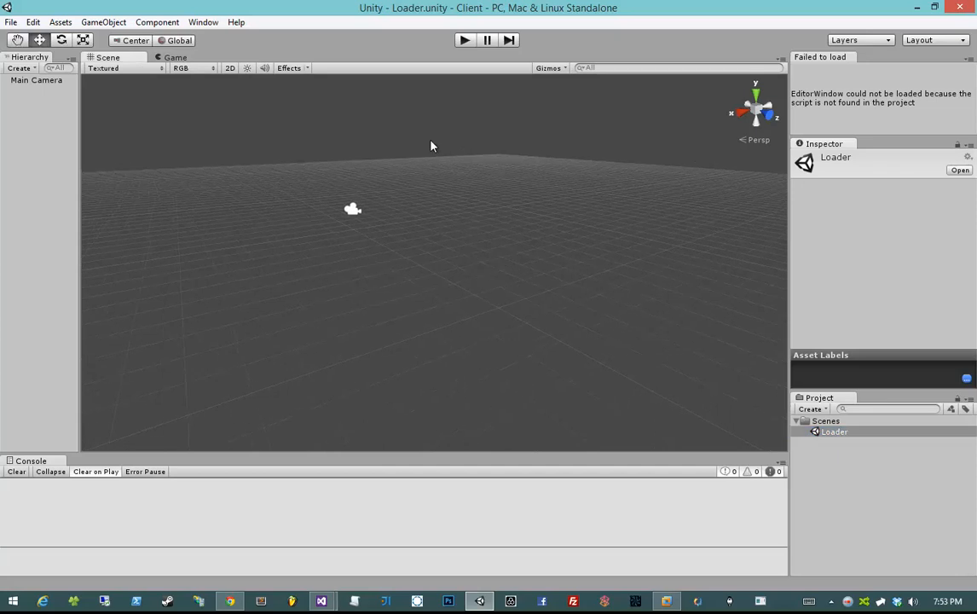
left_click_drag(636, 292, 609, 279)
left_click(11, 22)
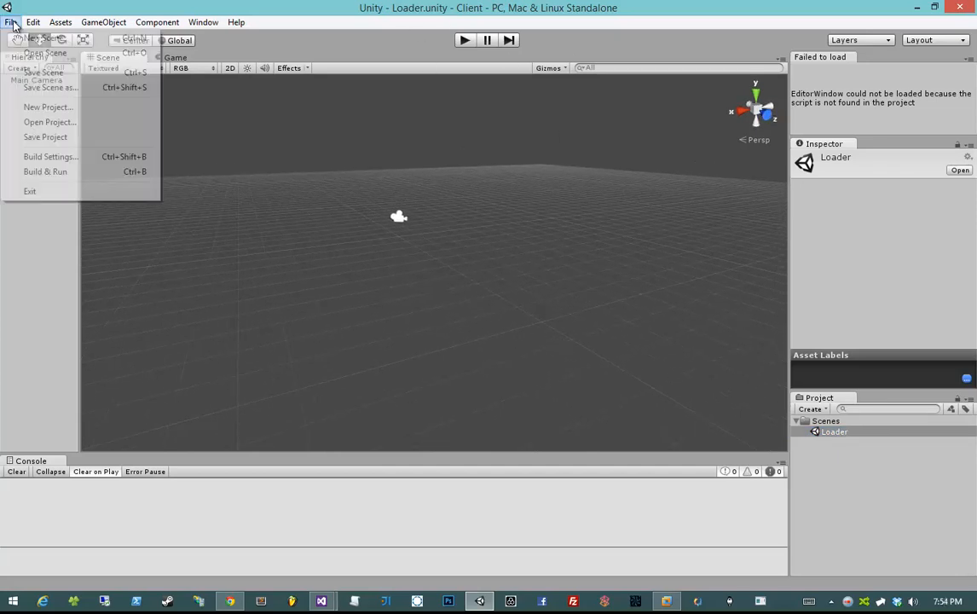
- Add Loader.unity to Build Settings as scene 0, then close the Unity editor
left_click(63, 162)
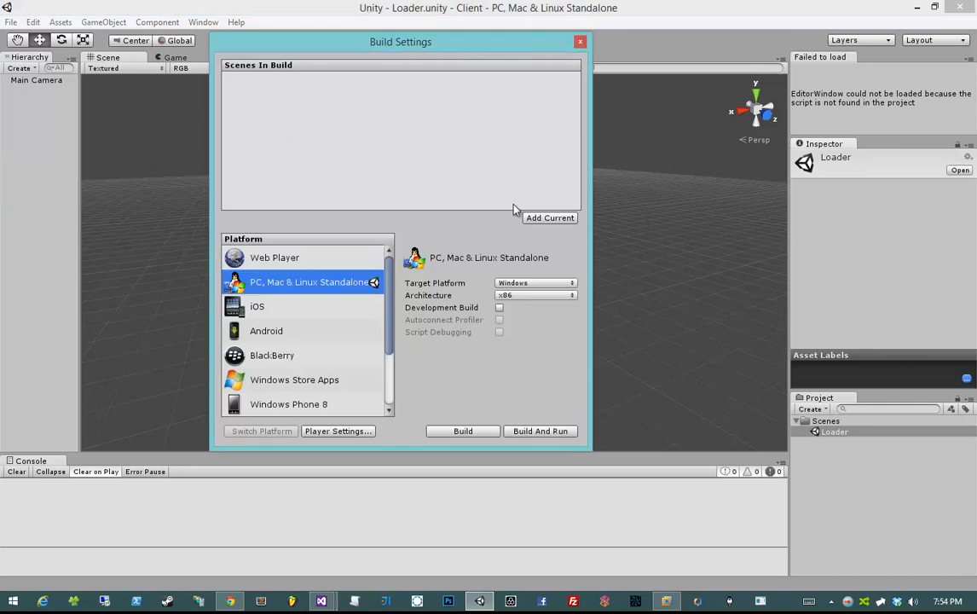
left_click(531, 217)
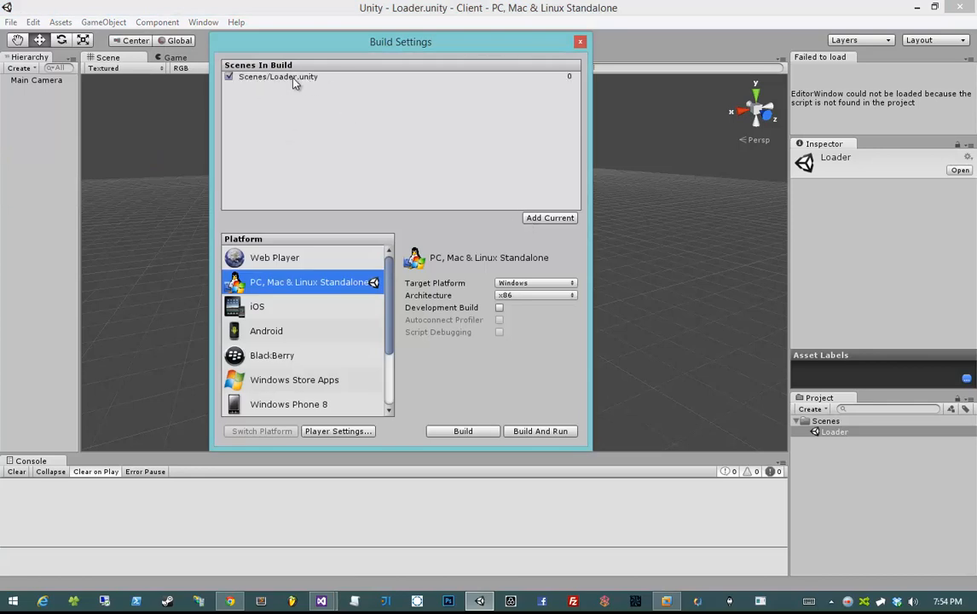
left_click(579, 42)
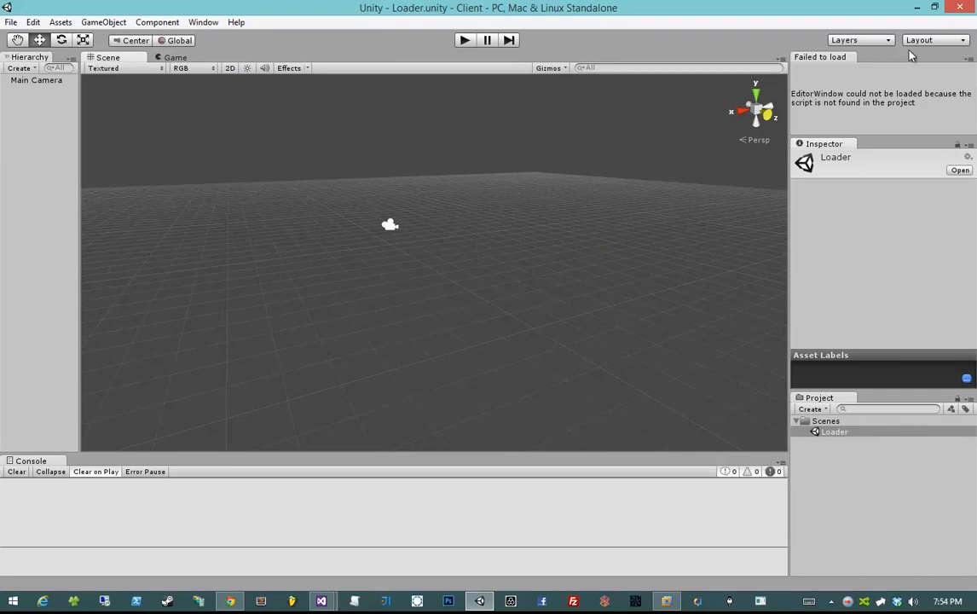
left_click(960, 9)
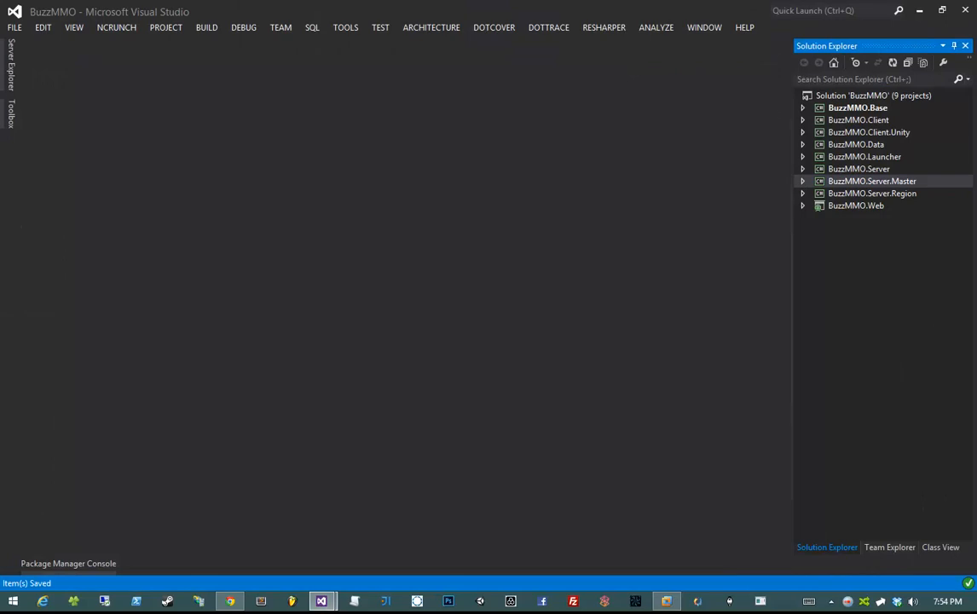
- Browse BuzzMMO's src, Unity, Client and Editor folders in Explorer, then close Explorer
left_click_drag(975, 138, 392, 138)
key("alt+Left")
left_click(404, 315)
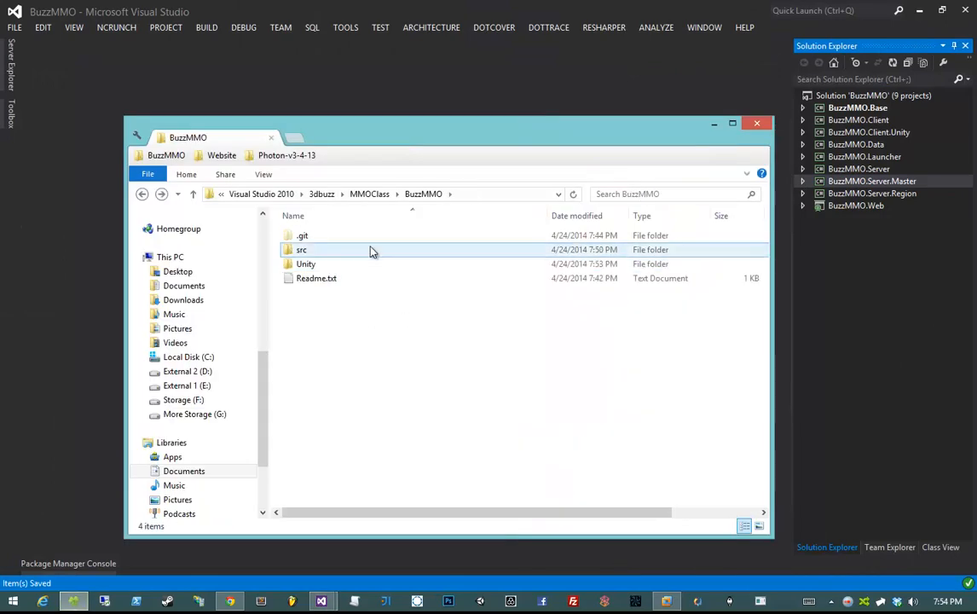
double_click(371, 250)
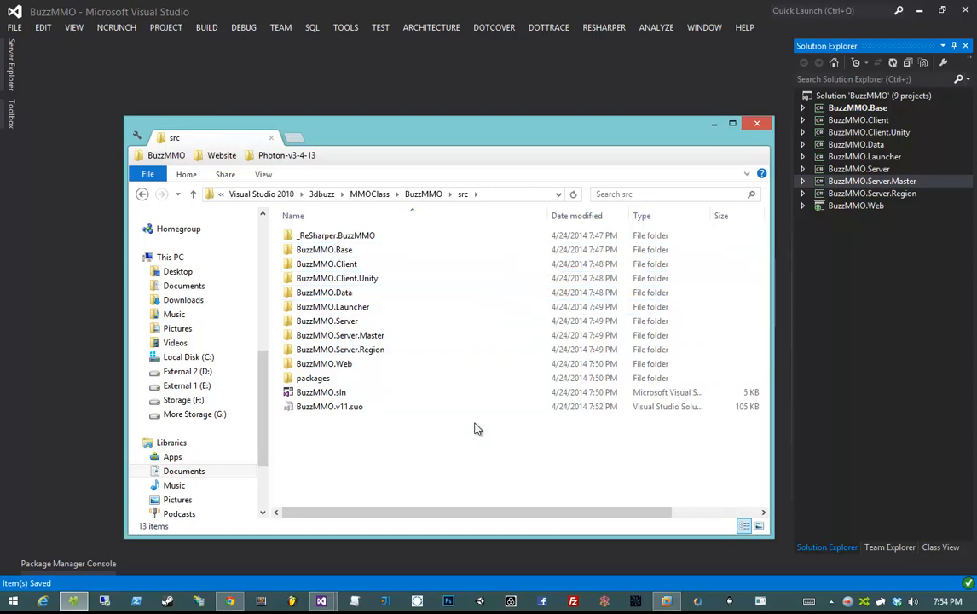
key("BackSpace")
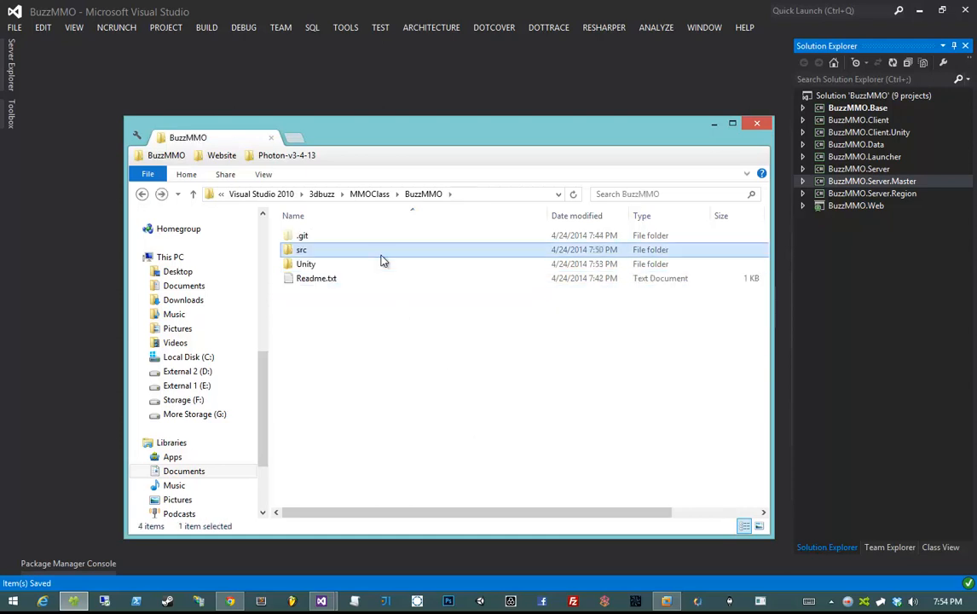
double_click(384, 264)
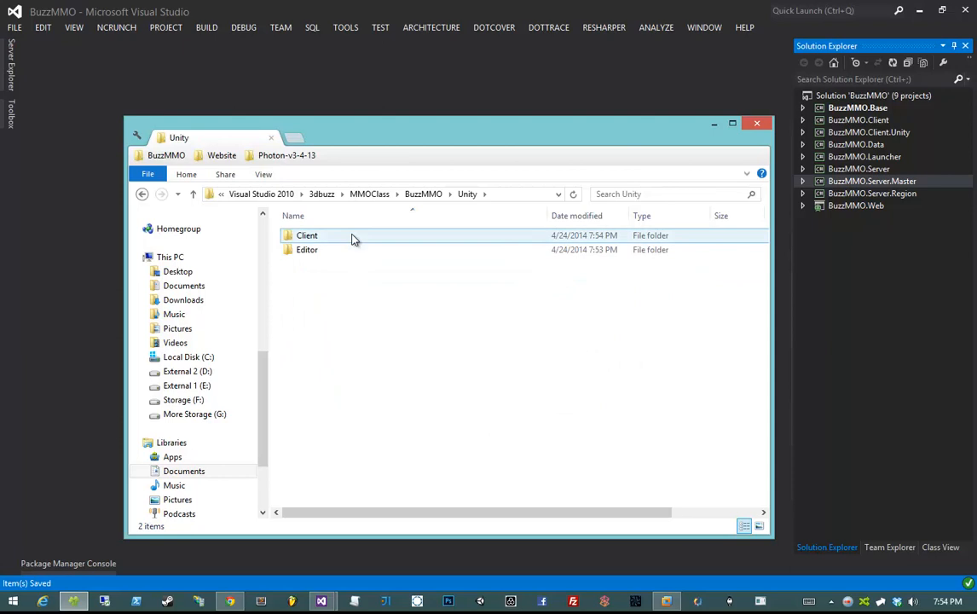
double_click(352, 236)
key("BackSpace")
double_click(344, 249)
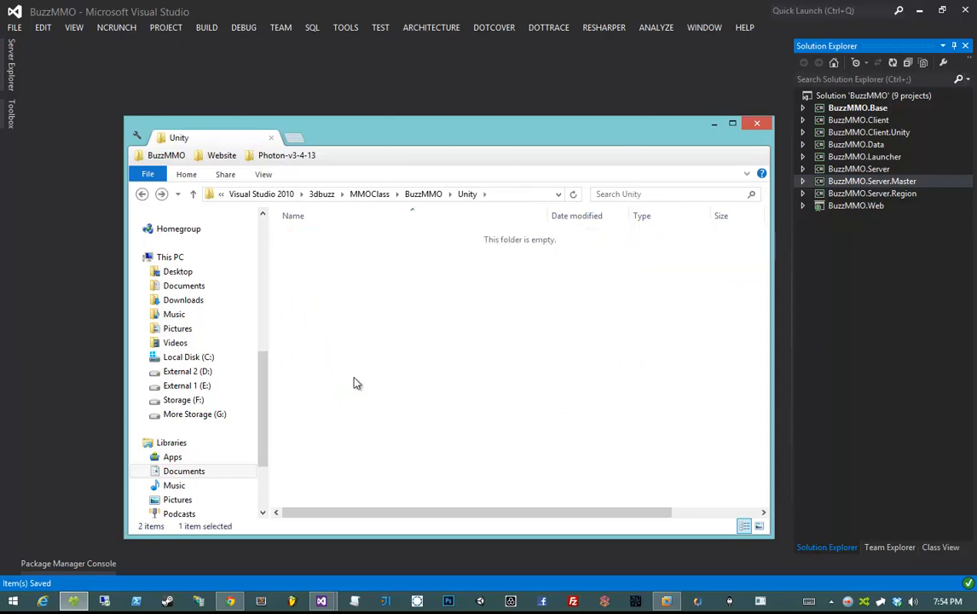
key("BackSpace")
key("BackSpace")
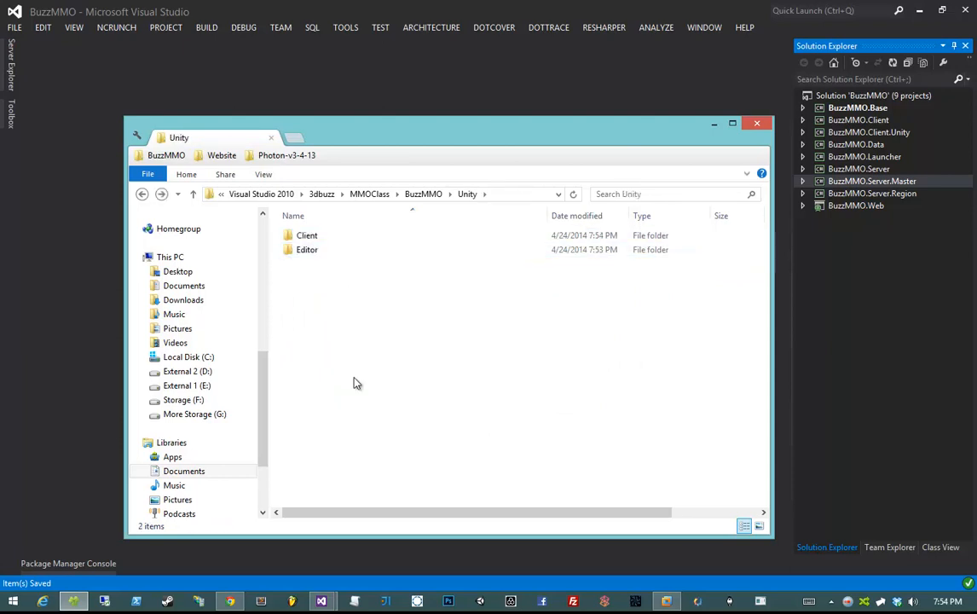
left_click(757, 122)
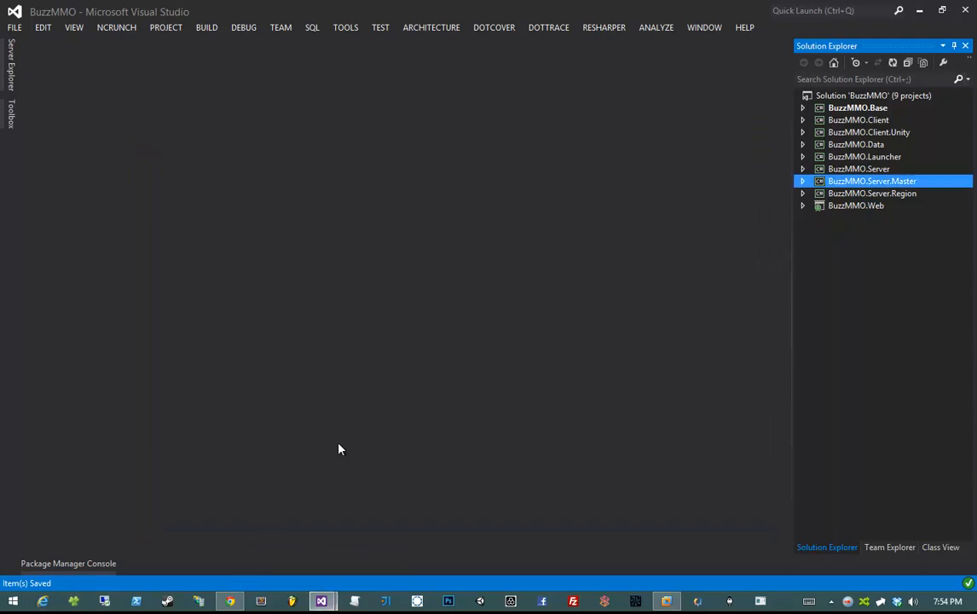
left_click(321, 600)
- Switch to SourceTree and show File Status with the 685 unstaged working-copy files
left_click(251, 482)
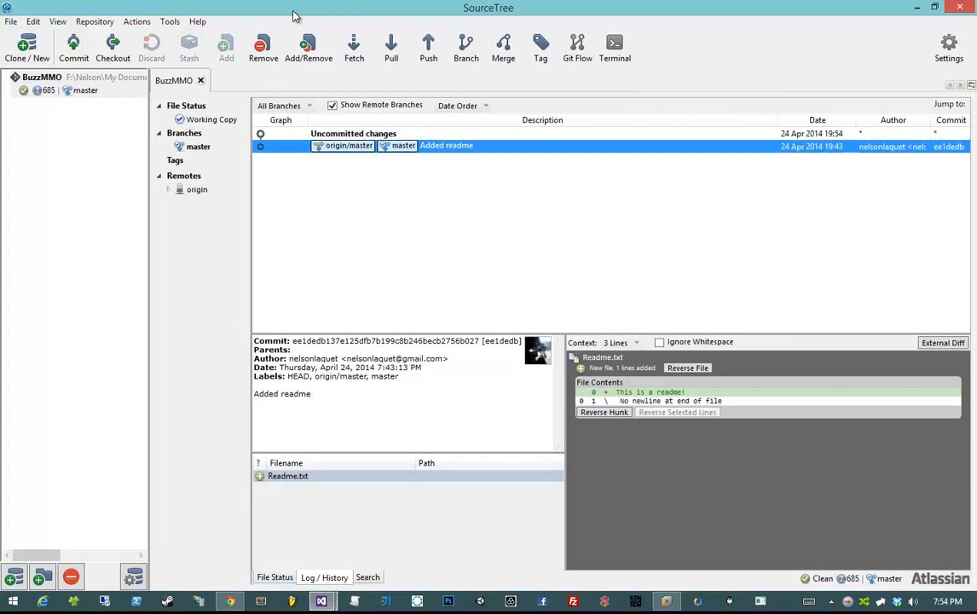
left_click(273, 577)
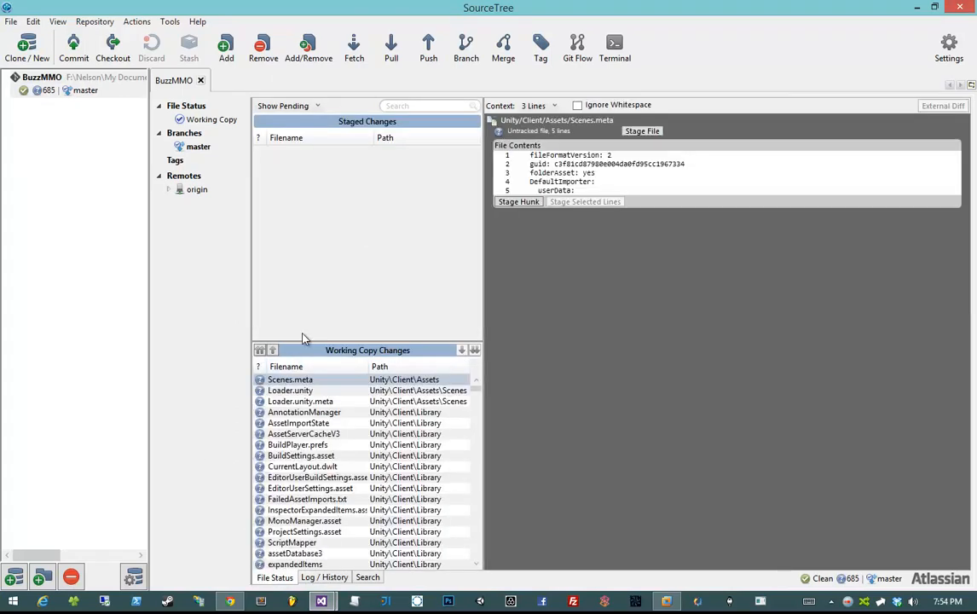
left_click_drag(476, 391, 523, 391)
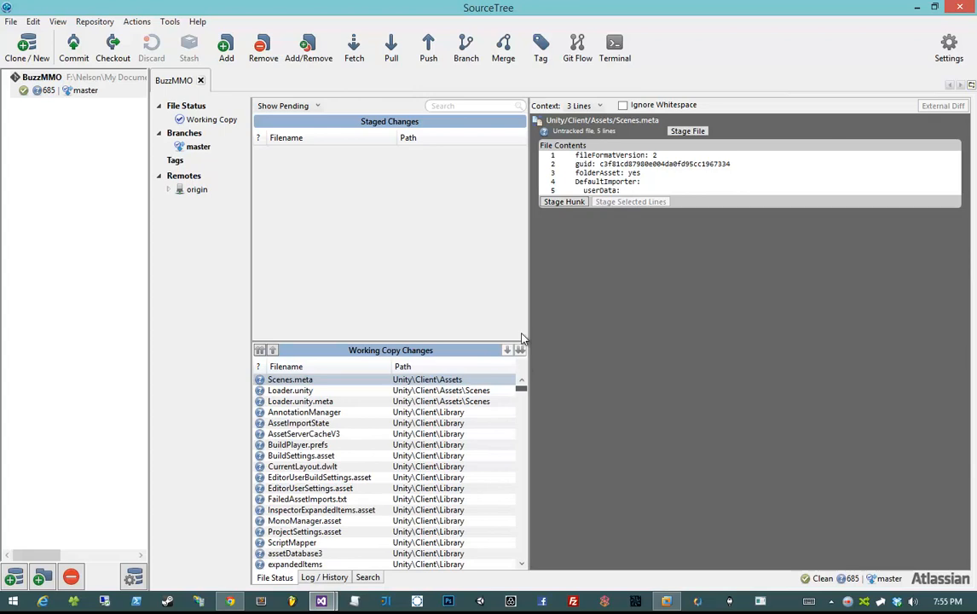
- Look over Loader.unity and AssetServerCacheV3 in the pending file list
right_click(358, 401)
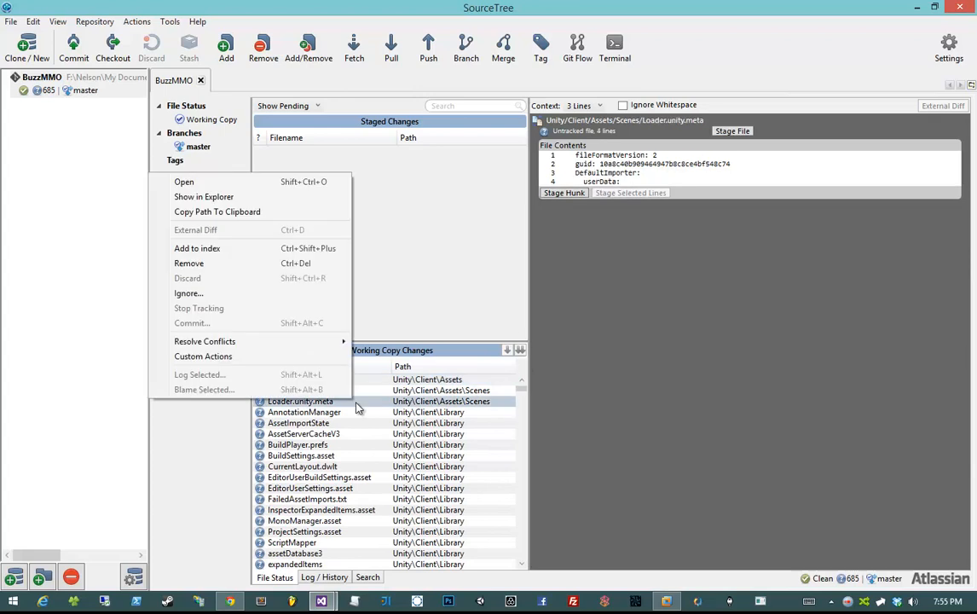
left_click(400, 389)
left_click(400, 435)
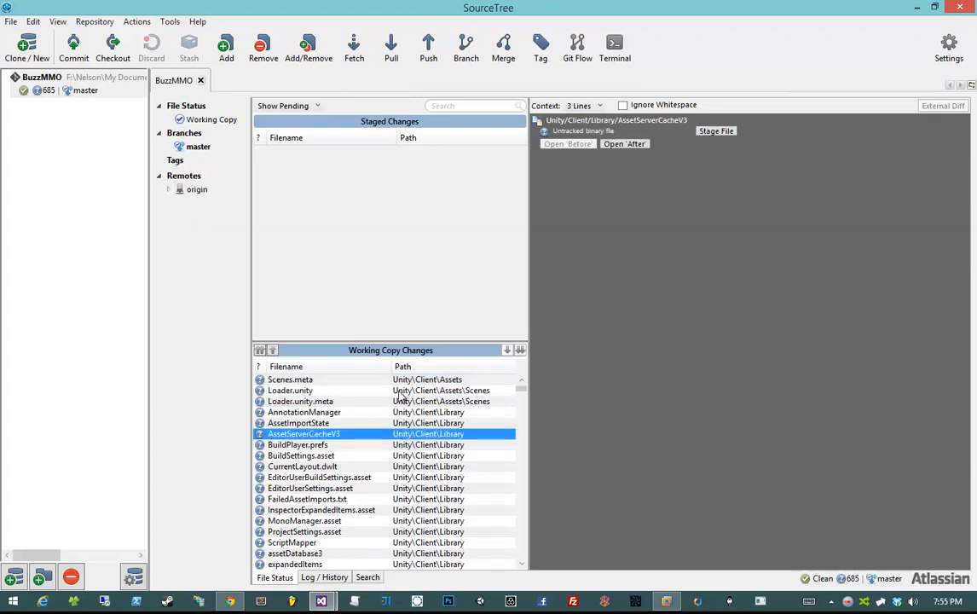
left_click(399, 390)
left_click(358, 434)
scroll(399, 506, "down", 11)
scroll(399, 505, "up", 8)
scroll(399, 505, "down", 1)
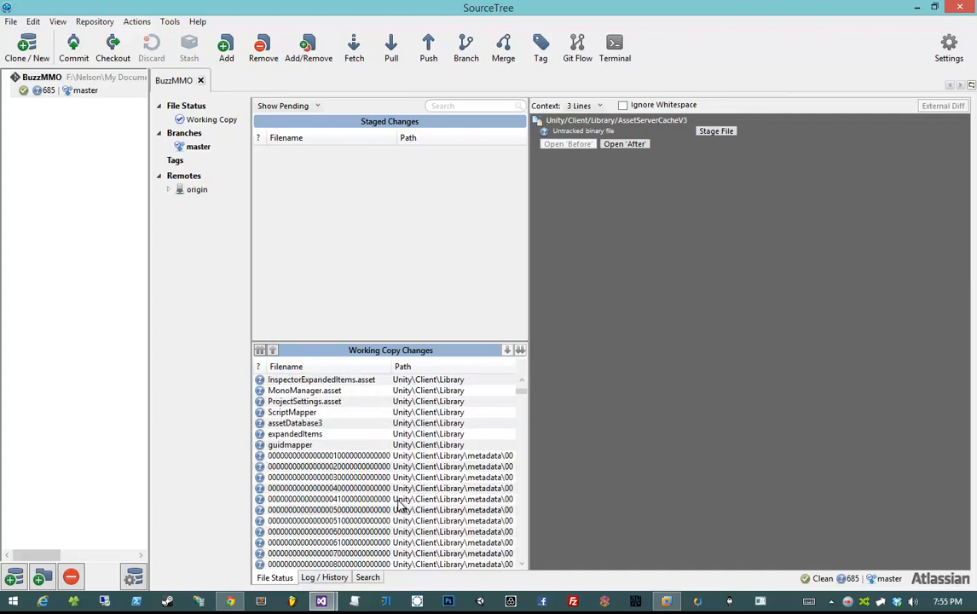
scroll(392, 421, "up", 4)
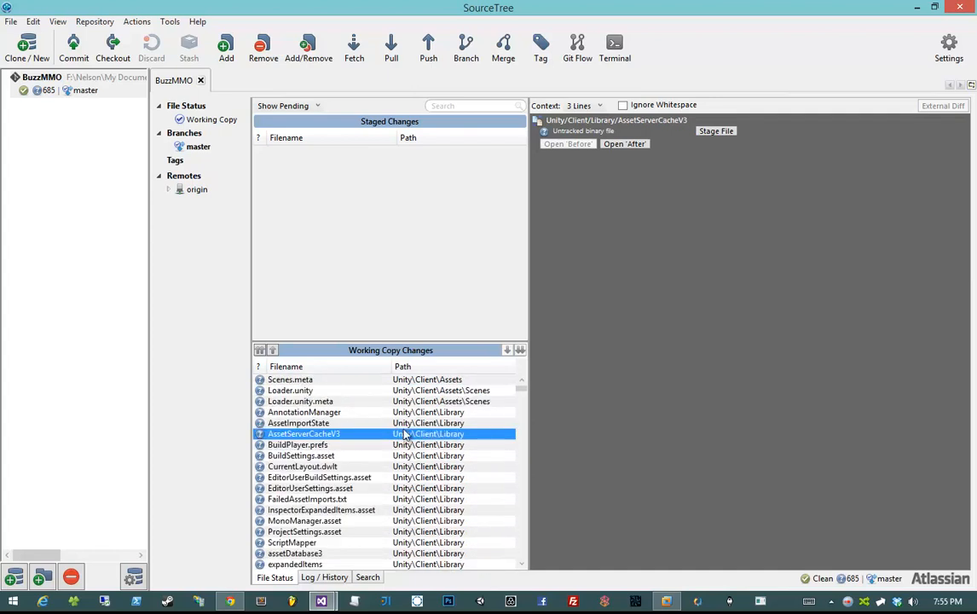
- Ignore everything beneath Unity/Client/Library, starting from the AnnotationManager file
left_click(407, 412)
right_click(406, 411)
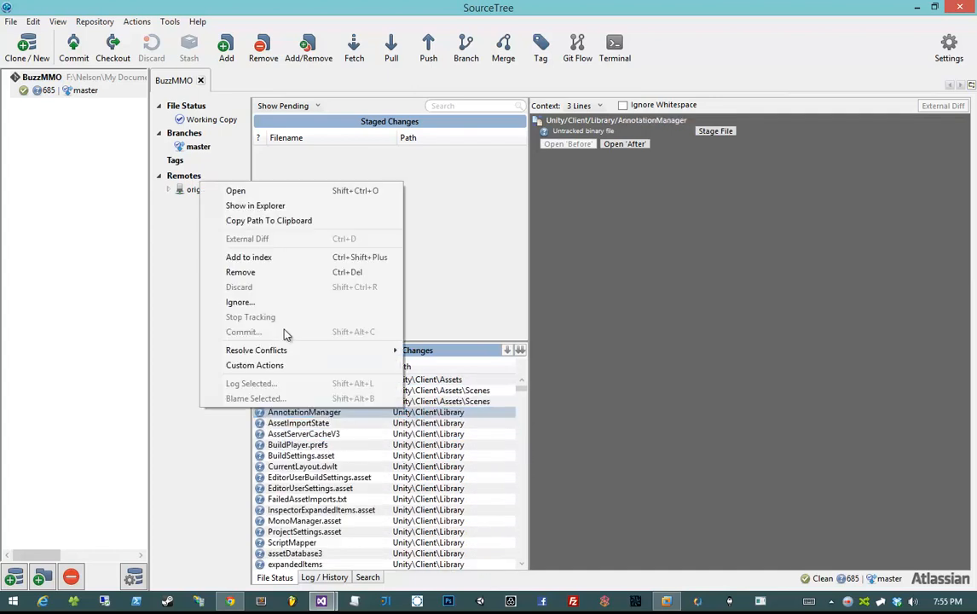
left_click(266, 302)
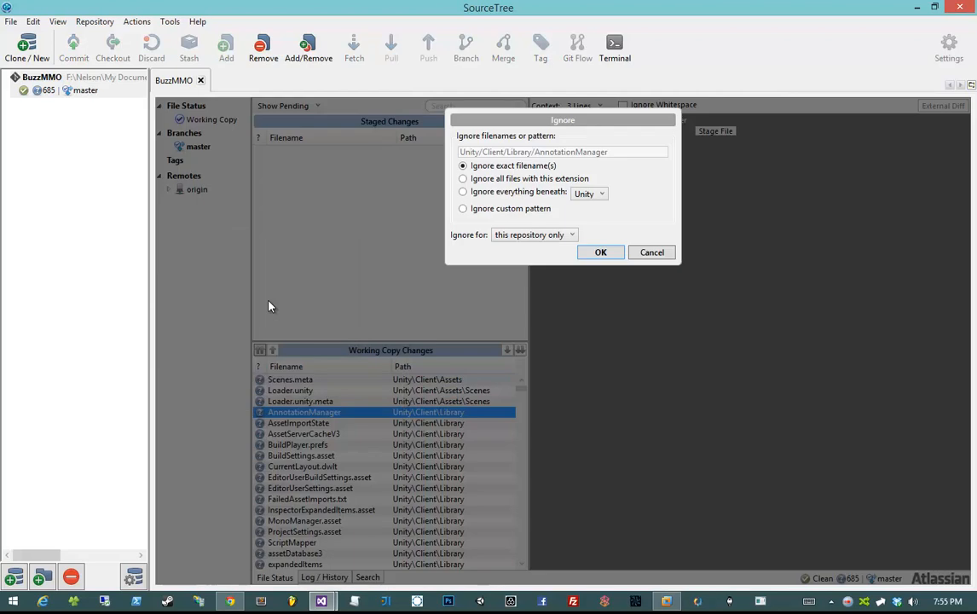
left_click(511, 191)
left_click(600, 194)
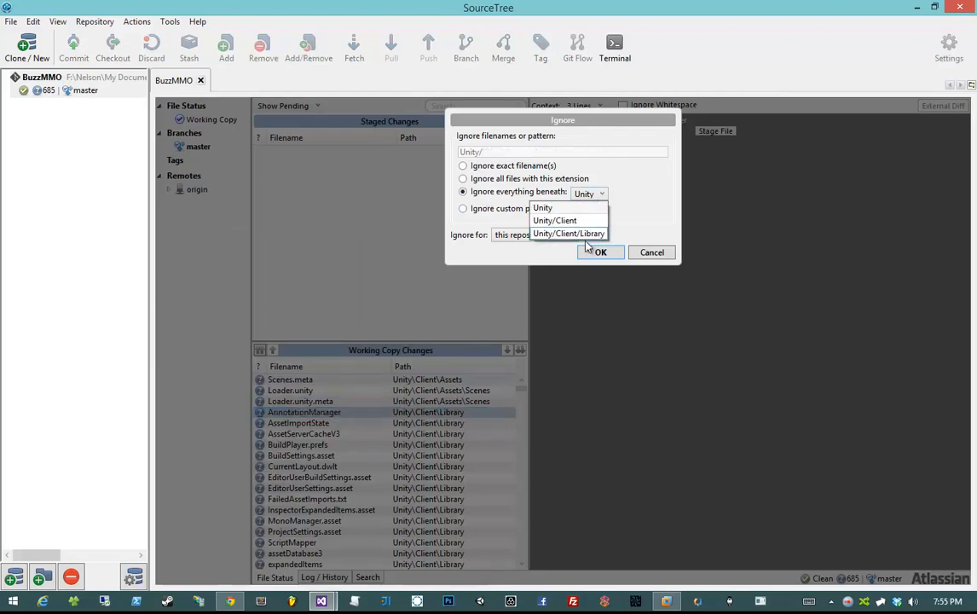
left_click(568, 233)
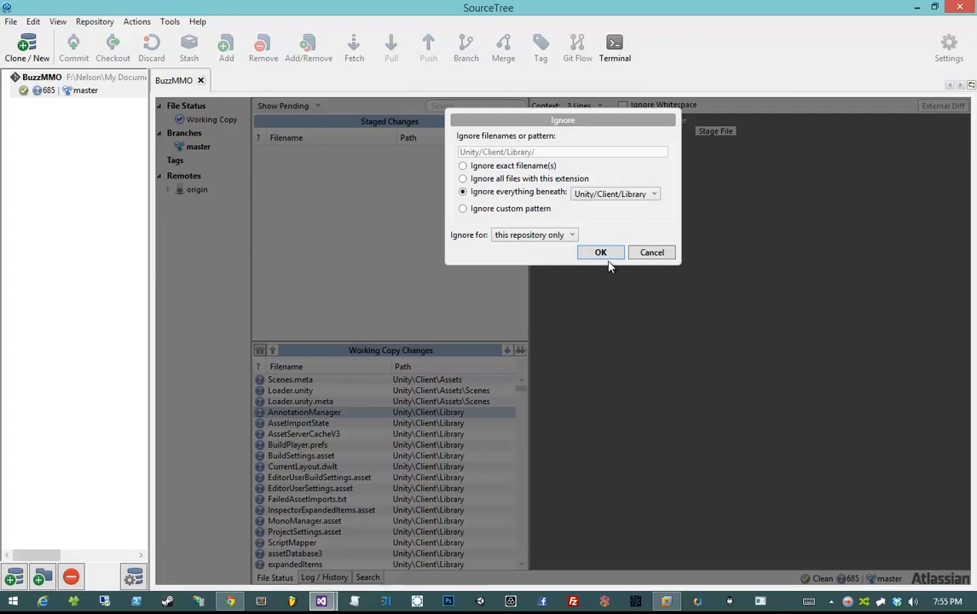
left_click(601, 252)
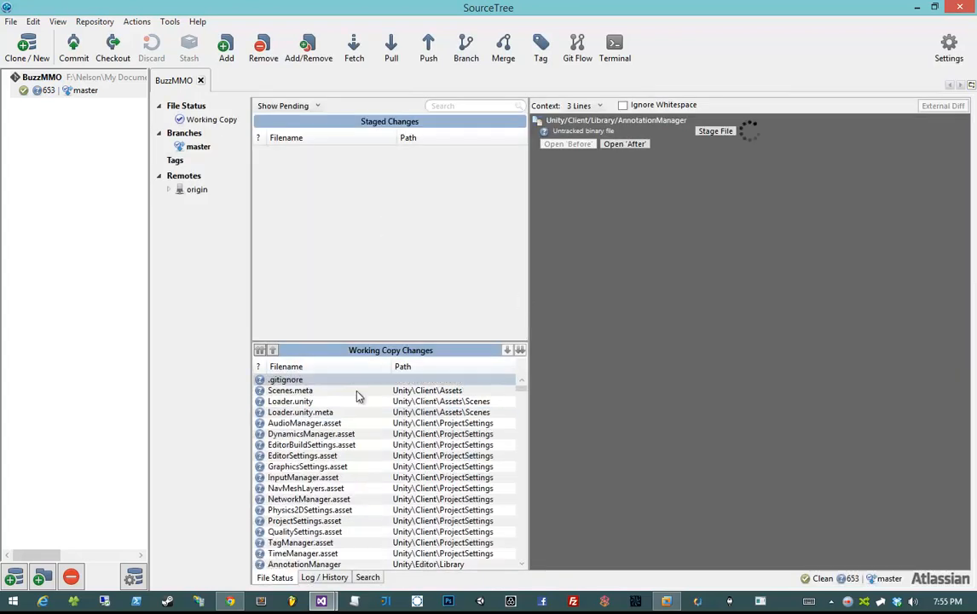
- Ignore everything beneath Unity/Editor/Library, starting from the AssetServerCacheV3 file
left_click(396, 424)
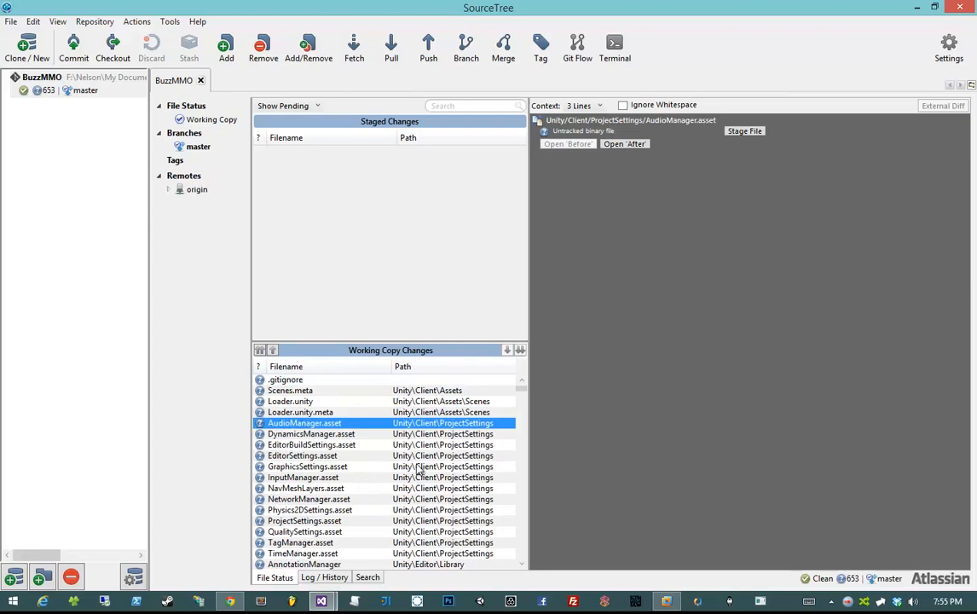
left_click(383, 402)
scroll(421, 437, "down", 2)
left_click(421, 437)
scroll(421, 437, "down", 3)
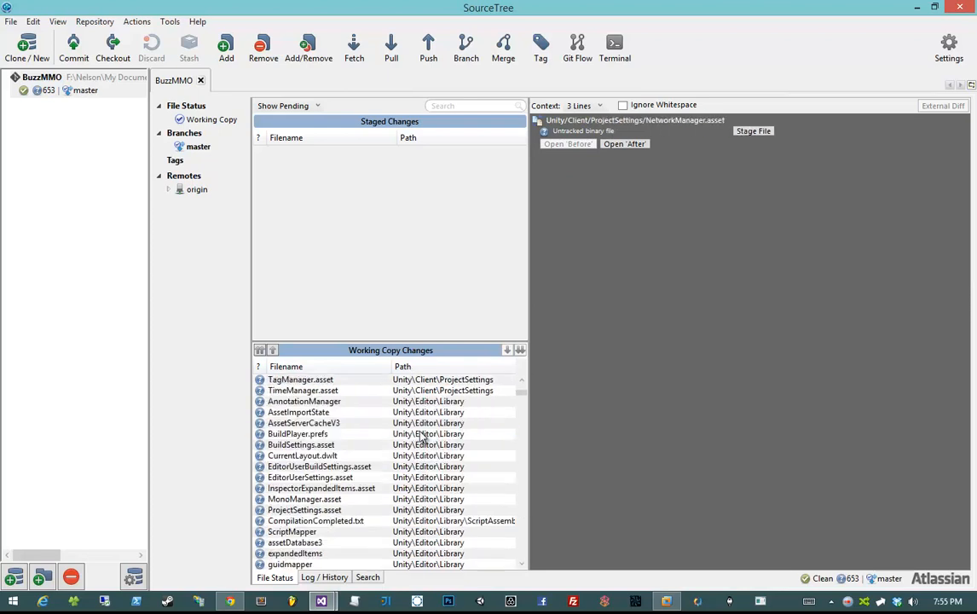
left_click(404, 423)
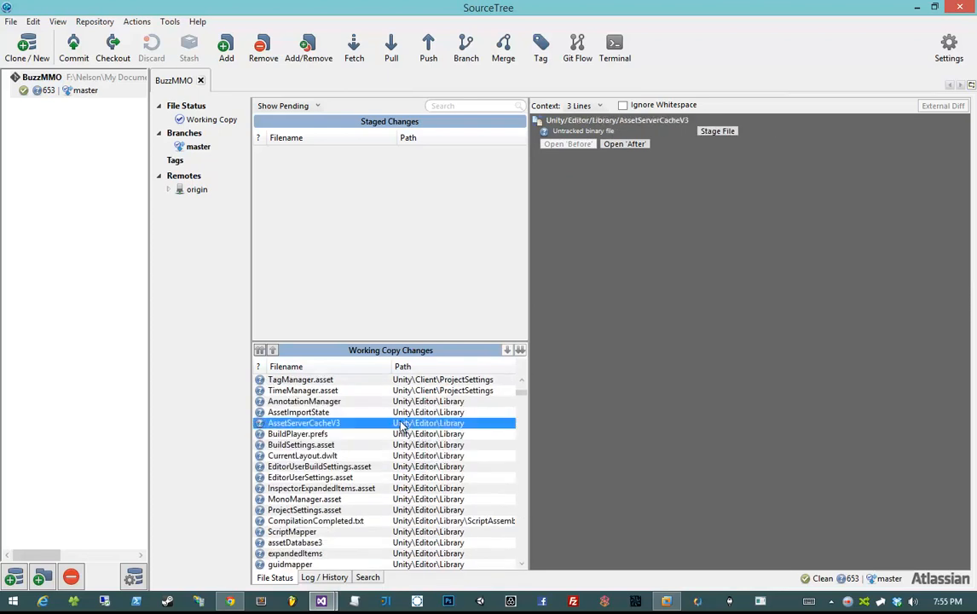
right_click(403, 424)
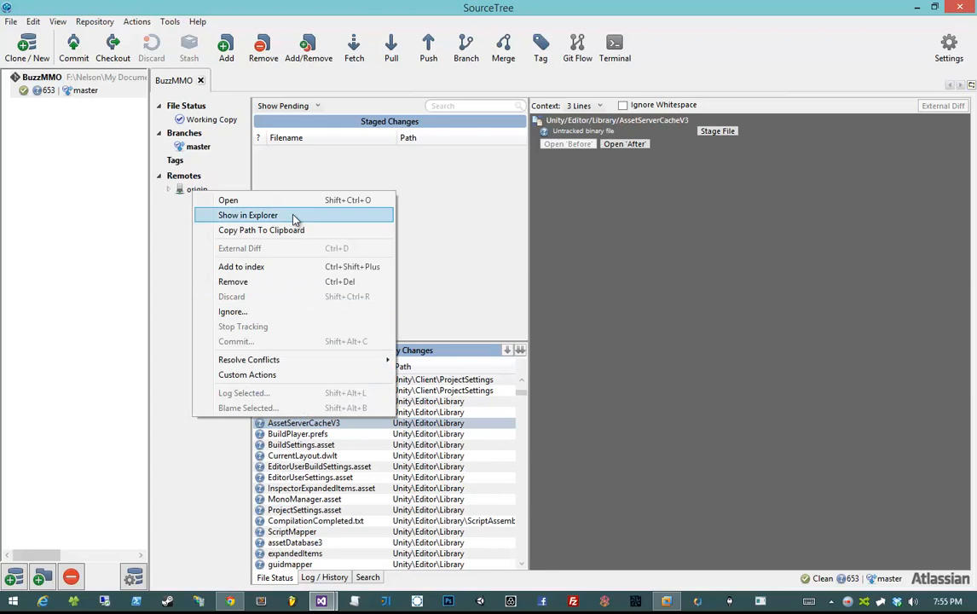
left_click(289, 313)
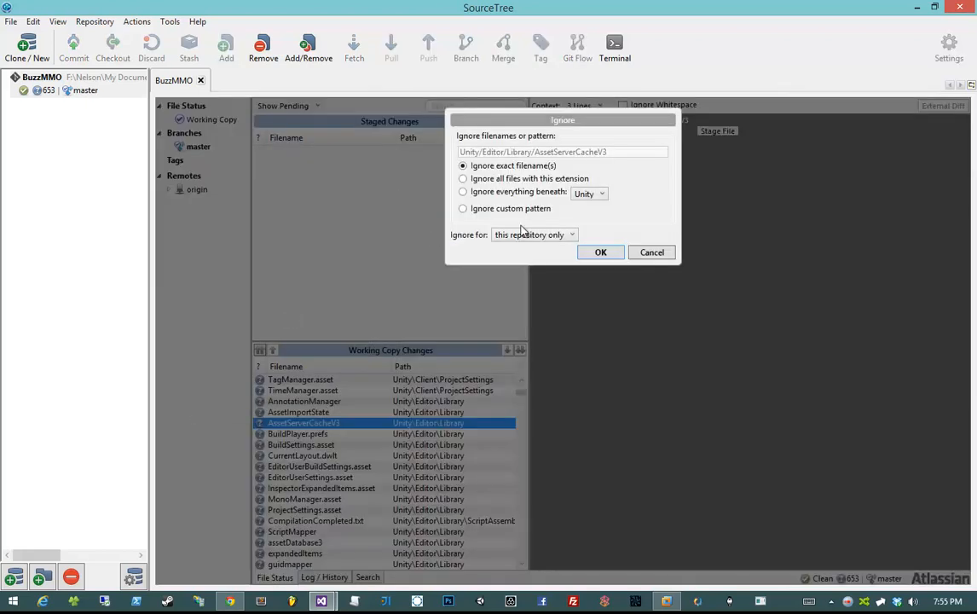
left_click(515, 193)
left_click(584, 193)
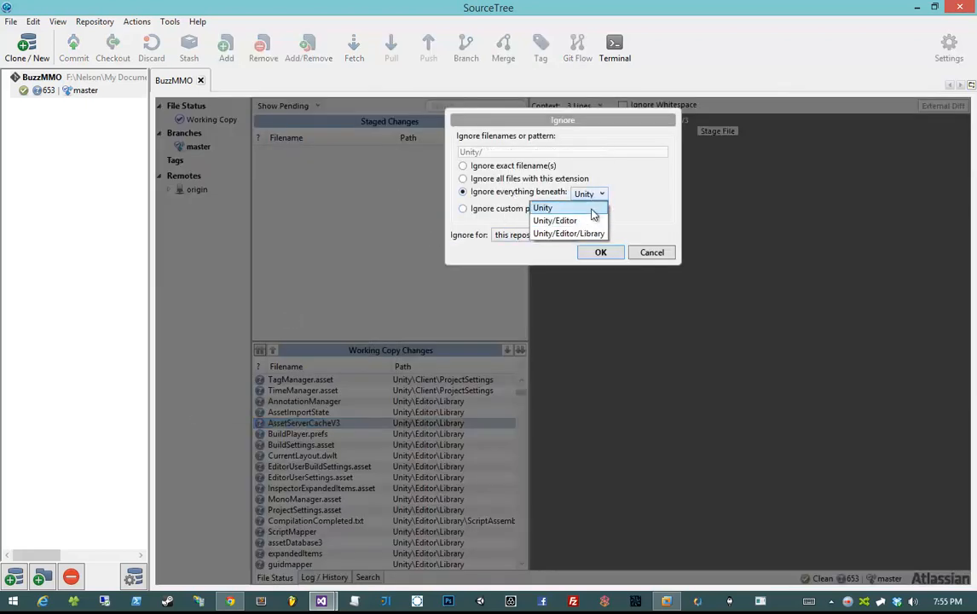
left_click(586, 233)
left_click(600, 254)
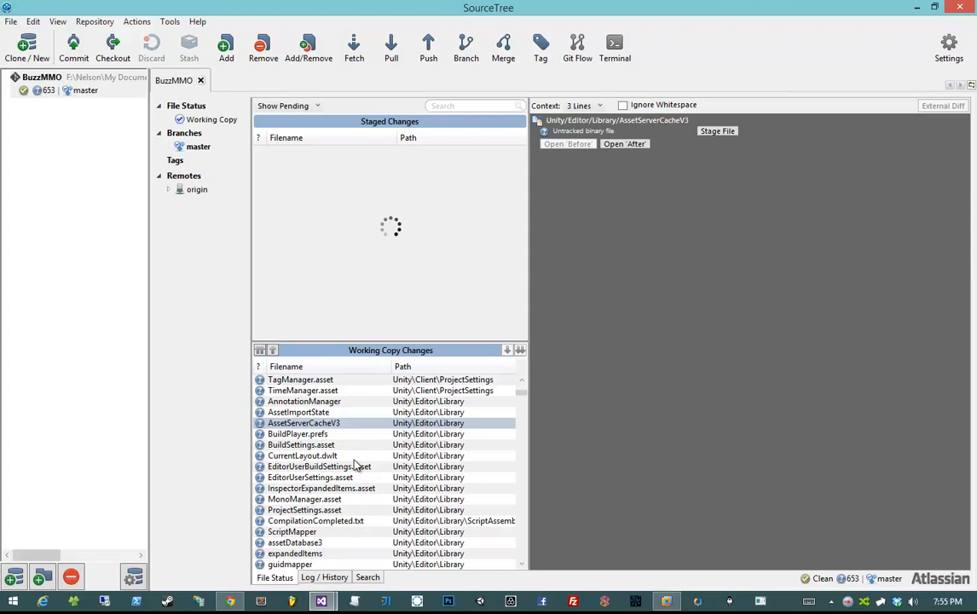
scroll(434, 471, "down", 20)
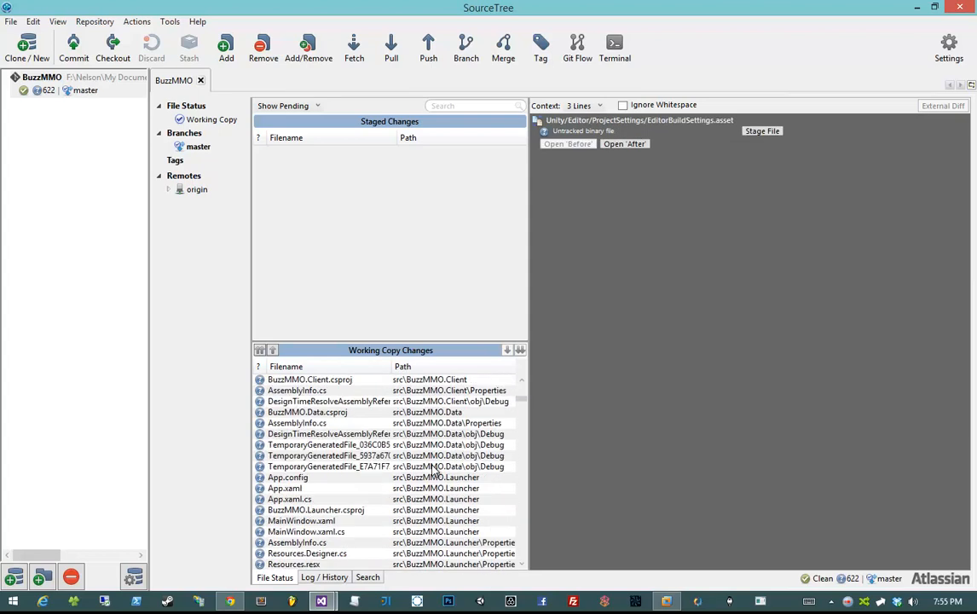
scroll(435, 471, "up", 14)
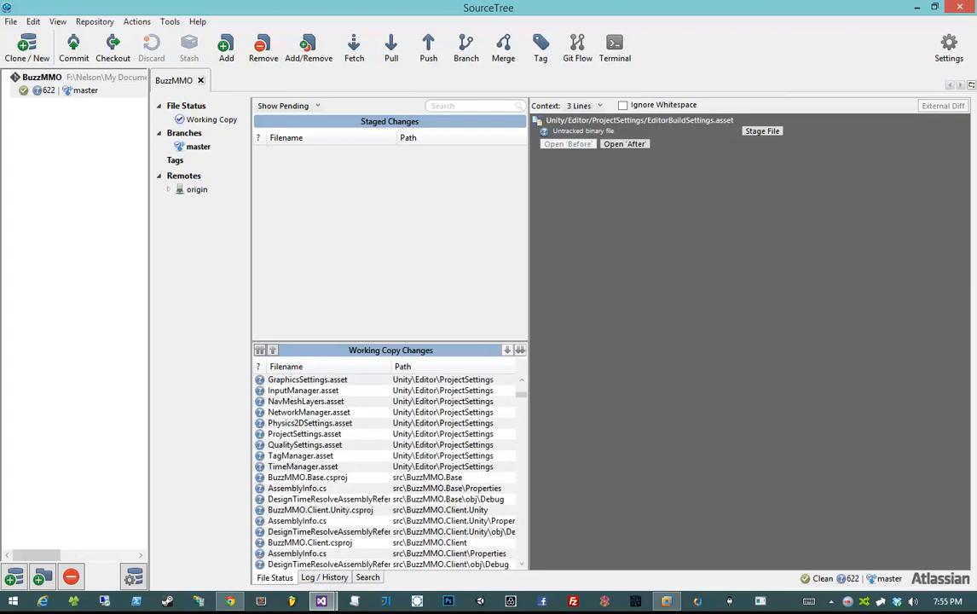
left_click(377, 510)
scroll(388, 469, "down", 6)
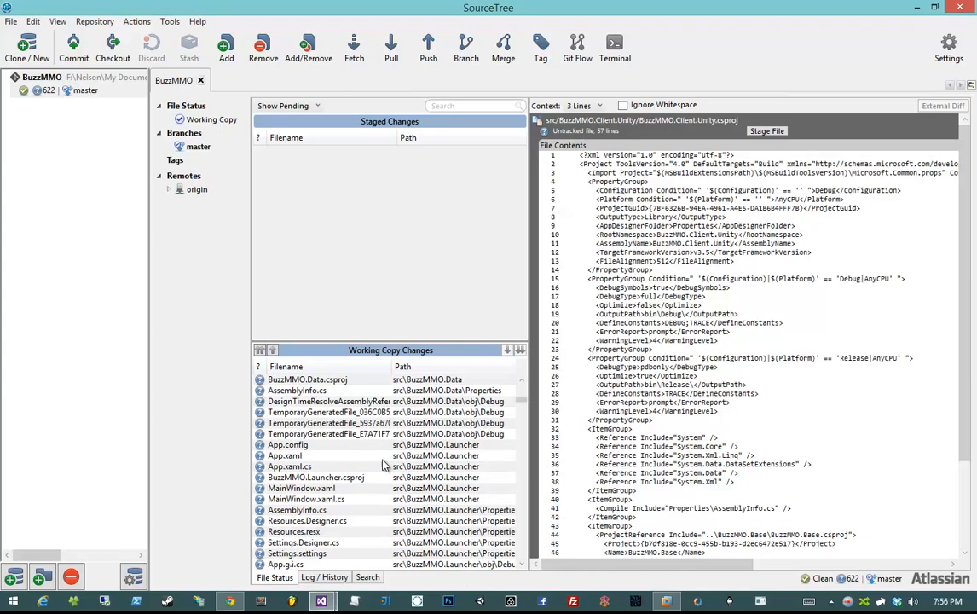
scroll(387, 468, "up", 2)
left_click(428, 467)
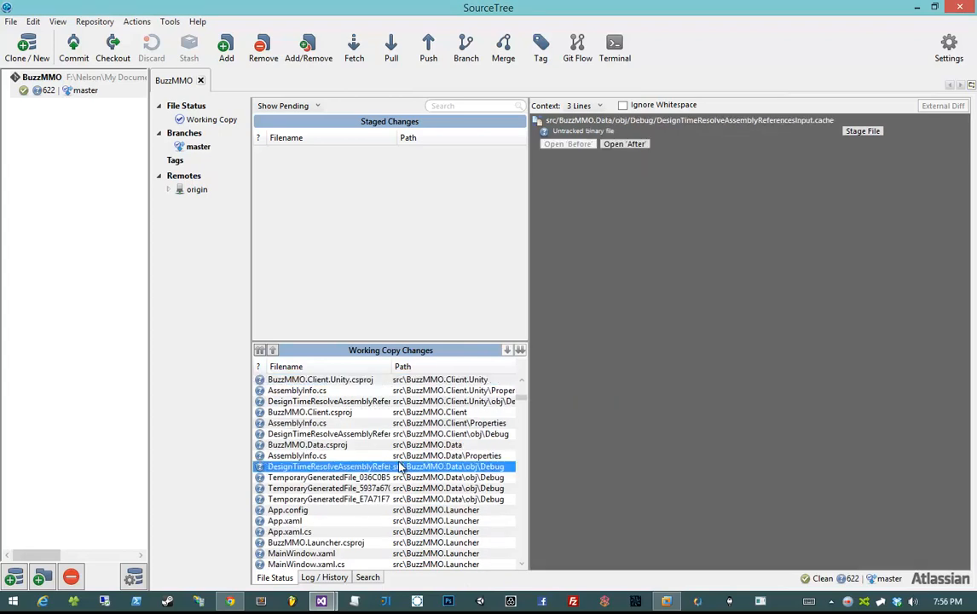
left_click(400, 456)
left_click(400, 434)
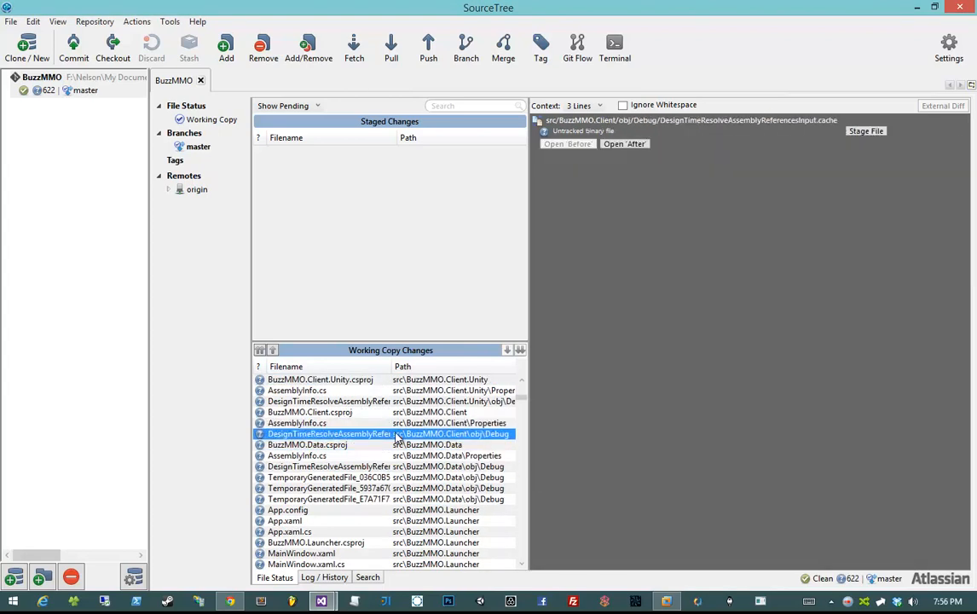
scroll(400, 452, "down", 8)
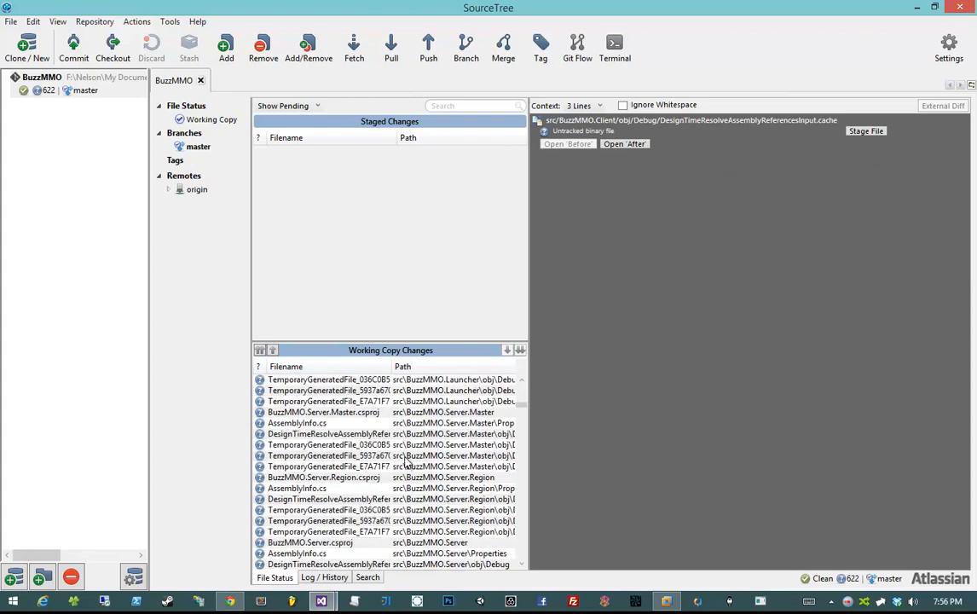
scroll(409, 461, "up", 2)
scroll(424, 470, "down", 5)
scroll(424, 469, "down", 20)
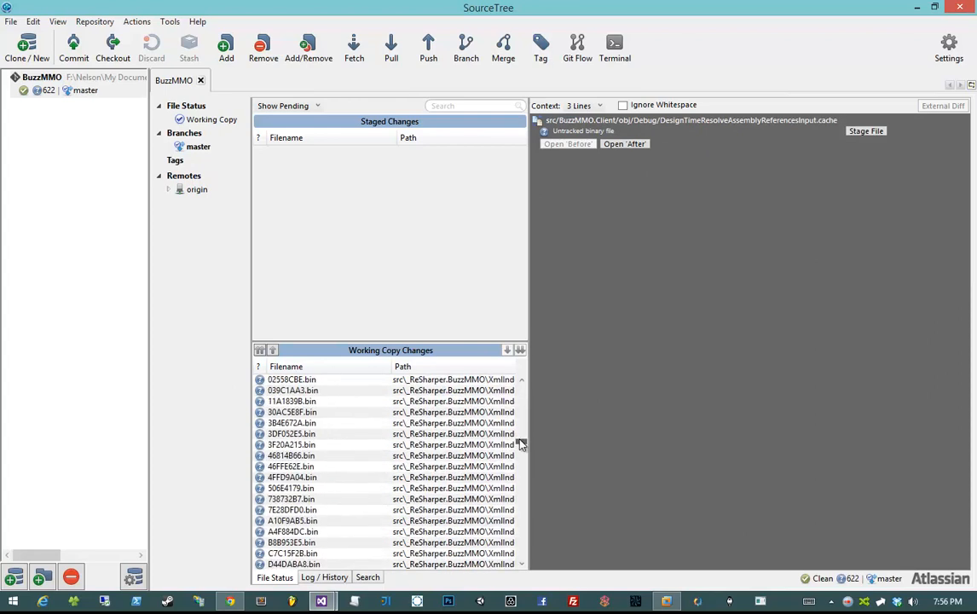
left_click_drag(521, 444, 485, 394)
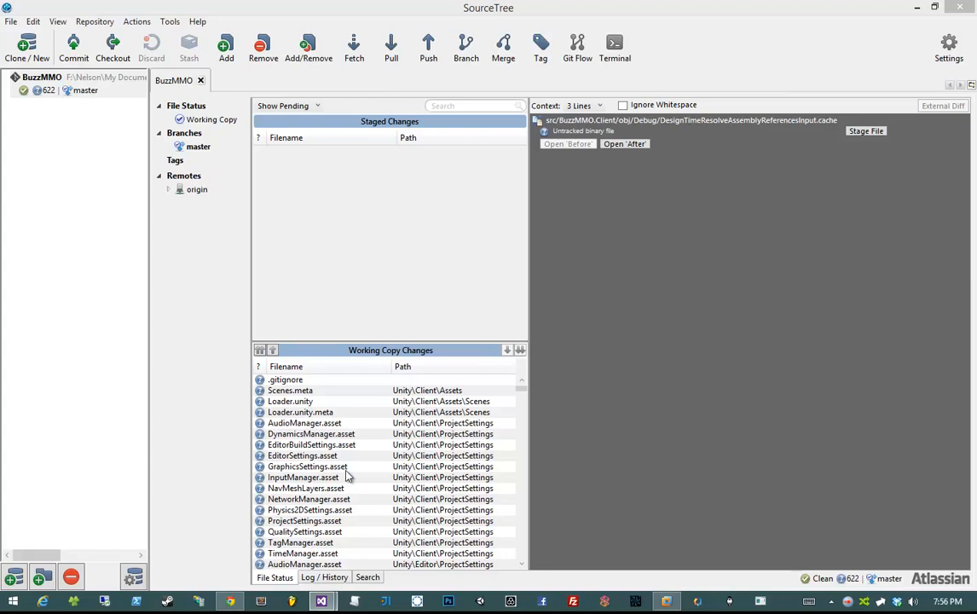
right_click(375, 412)
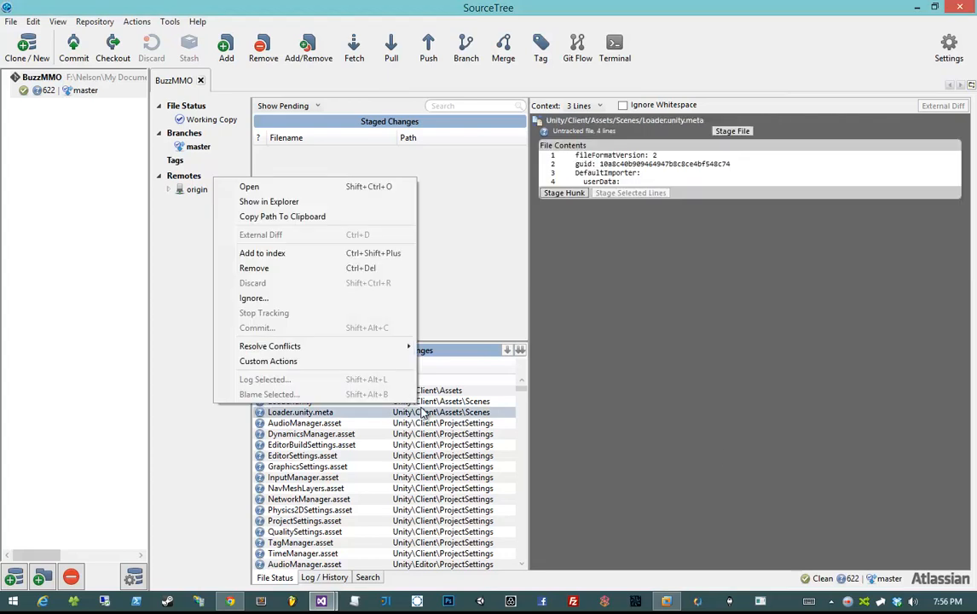
left_click(715, 433)
- Open .gitignore in Notepad, showing its Unity/Client/Library/ and Unity/Editor/Library/ entries
left_click_drag(976, 146, 497, 139)
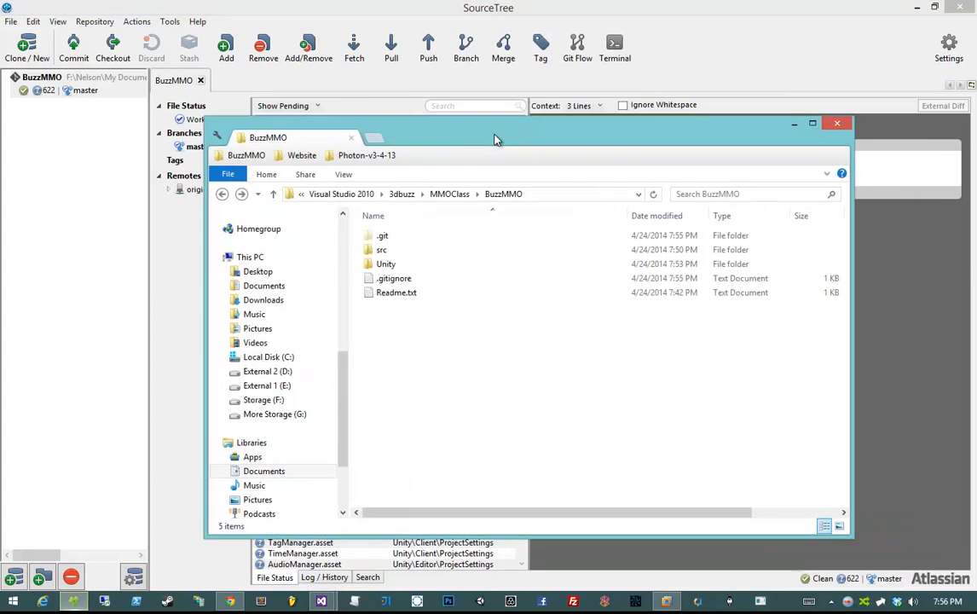
left_click(413, 283)
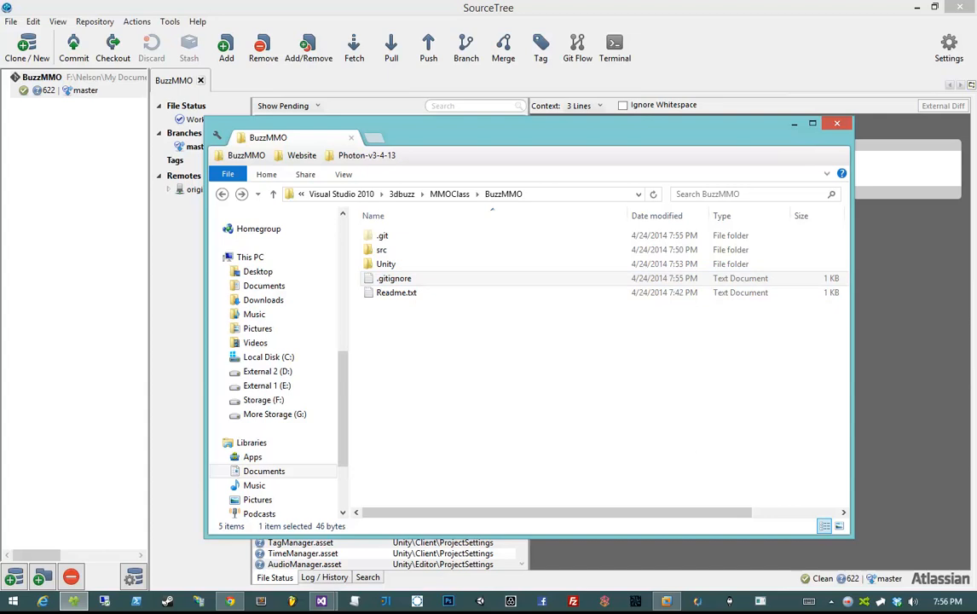
left_click(365, 293)
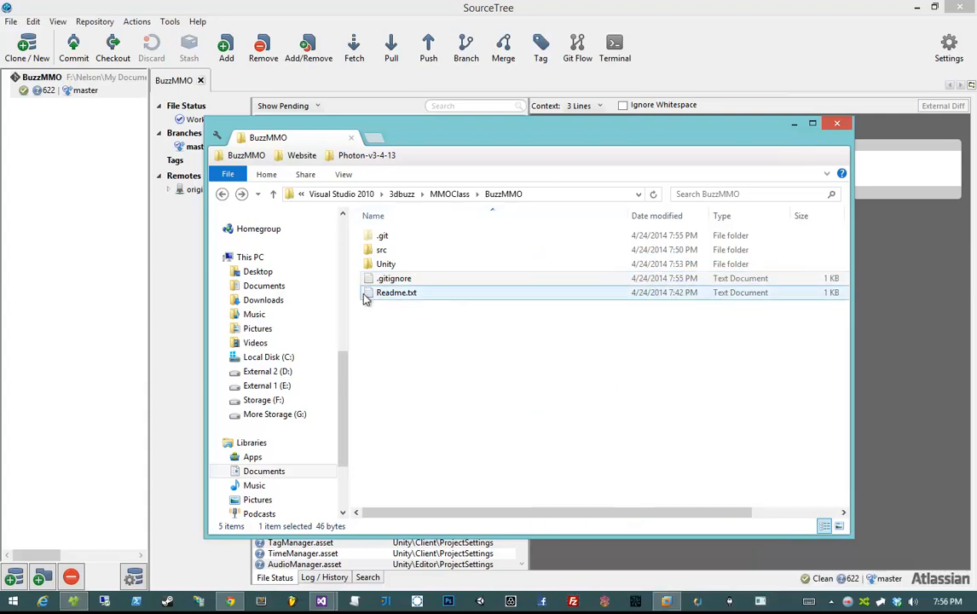
double_click(379, 281)
left_click_drag(647, 144, 456, 127)
left_click_drag(388, 161, 468, 161)
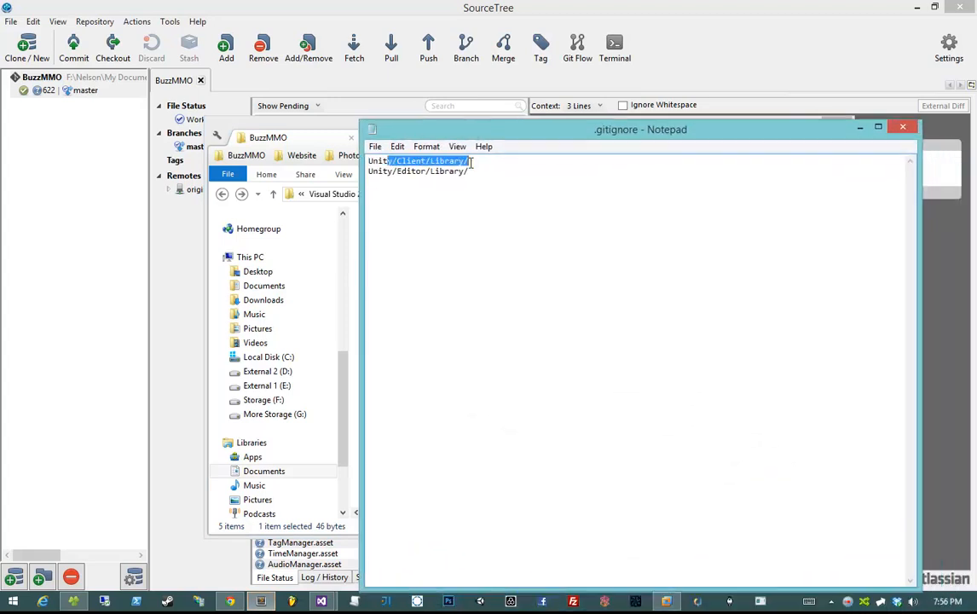
- Add Visual Studio user-file rules *.suo, *.user and *.sln.docstates to .gitignore
left_click(370, 171)
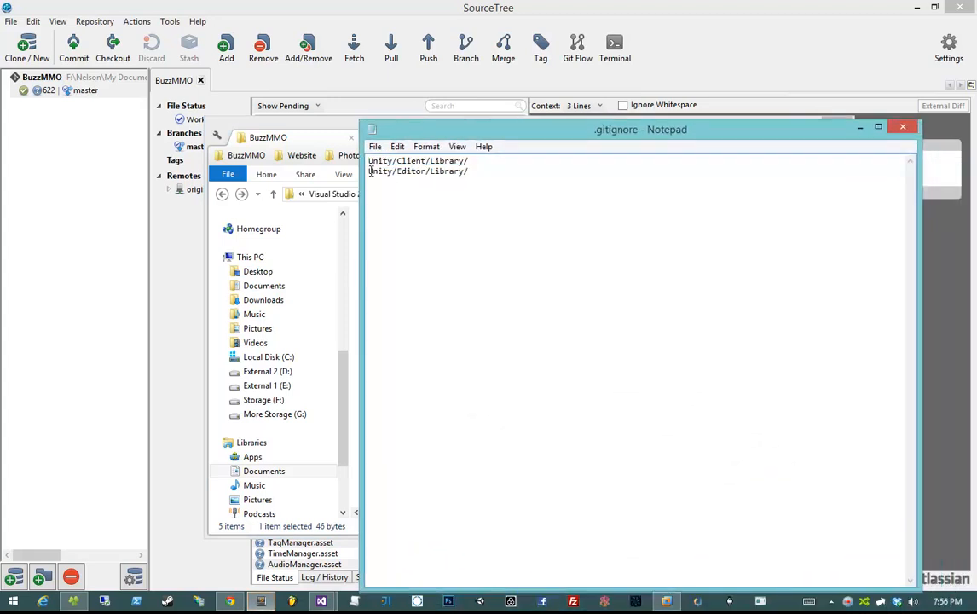
left_click_drag(370, 170, 484, 171)
left_click(525, 204)
left_click_drag(622, 134, 622, 108)
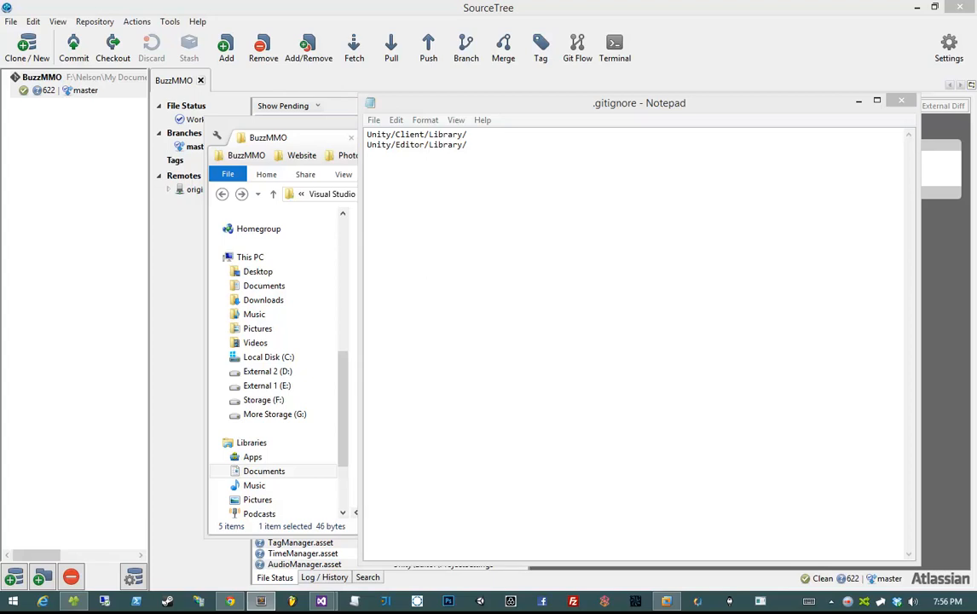
left_click(540, 358)
type("&")
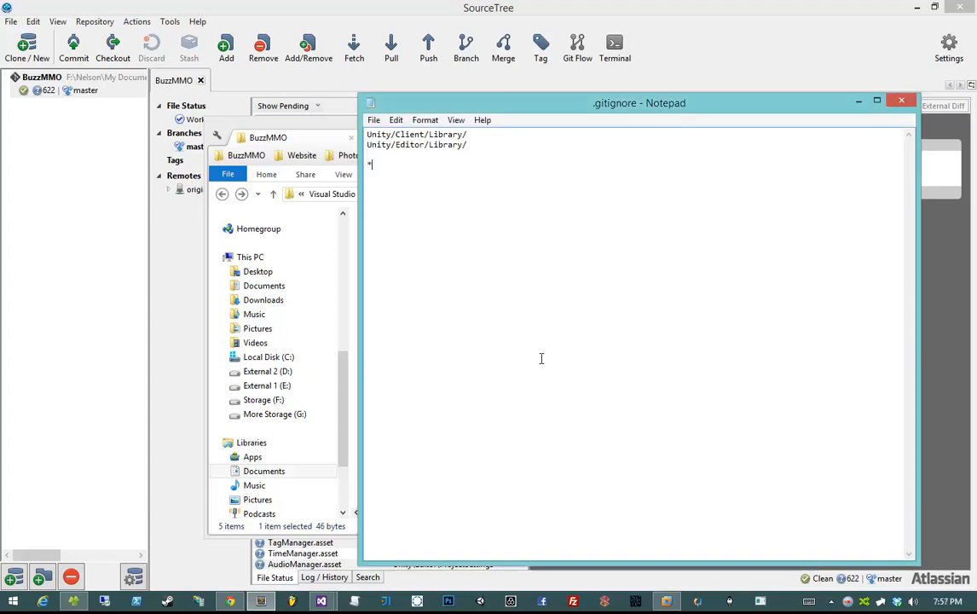
type(".suo")
key("Return")
type("*.user")
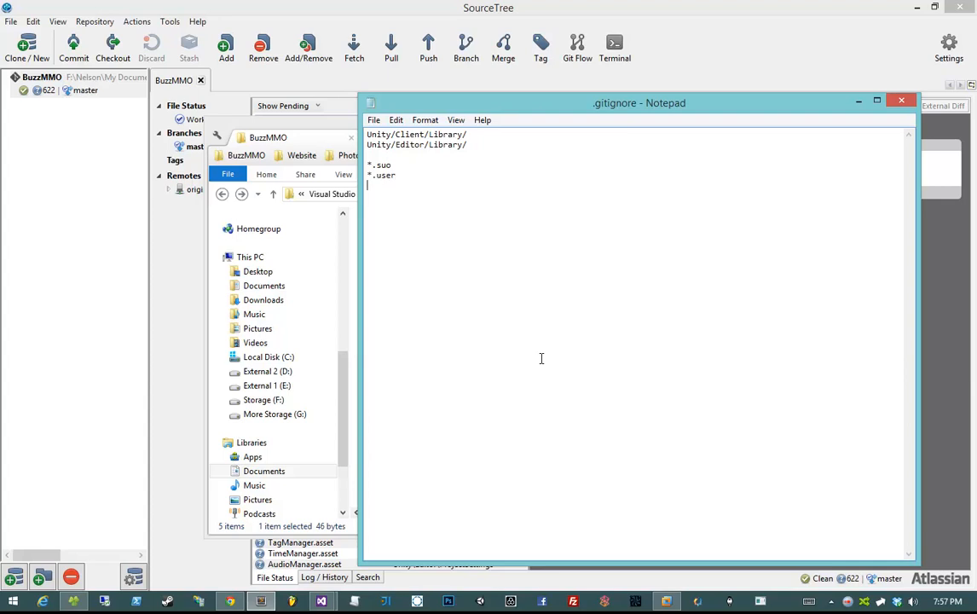
type(" *.sld")
key("BackSpace")
key("BackSpace")
type("ldn")
key("BackSpace")
key("BackSpace")
type("n.docstates")
key("Return")
key("Return")
- Add build-output rules [Dd]ebug/, [Rr]elease/, *.obj, *.pch and *.pdb
type("[]")
type("Dd")
type("ebug")
type("/")
key("Return")
type("[Rr]")
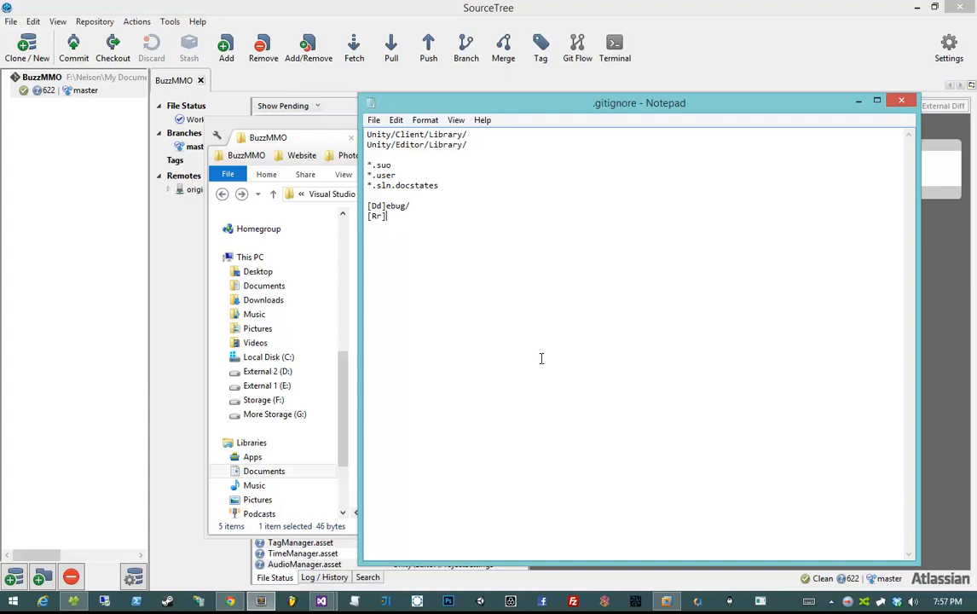
type("elease/")
key("Return")
type("*.obj")
key("Return")
type("*.pch")
key("Return")
type("*.pdb")
key("Return")
- Add the _ReSharper* rule for ReSharper data
type("&")
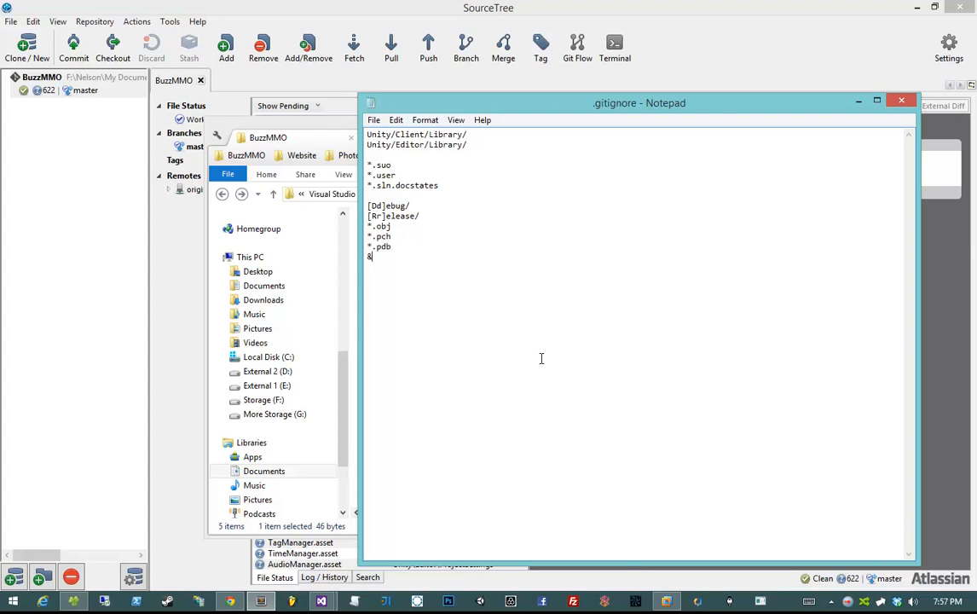
type(".")
left_click(0, 39)
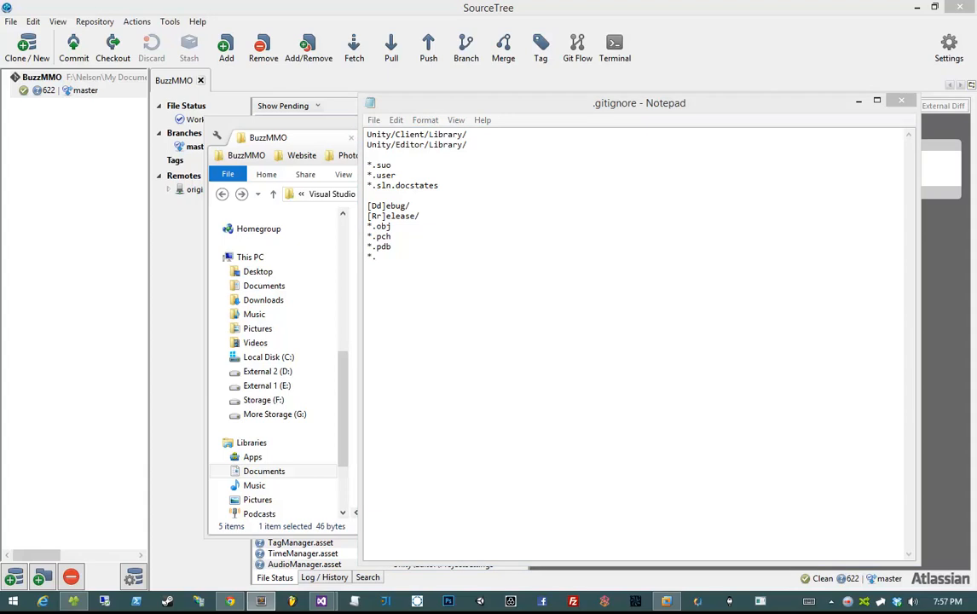
left_click(478, 458)
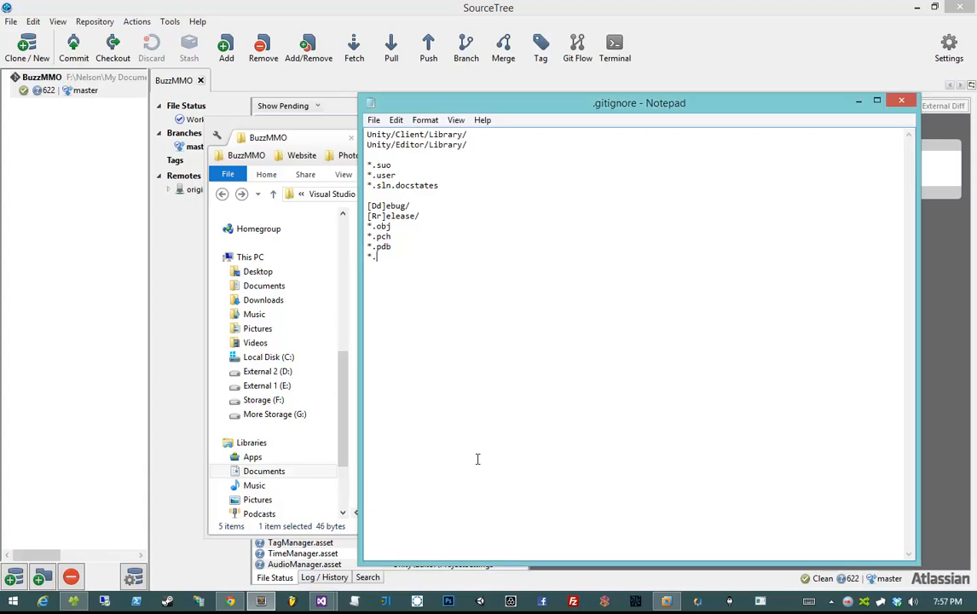
type("*")
key("BackSpace")
type("_Resharper*")
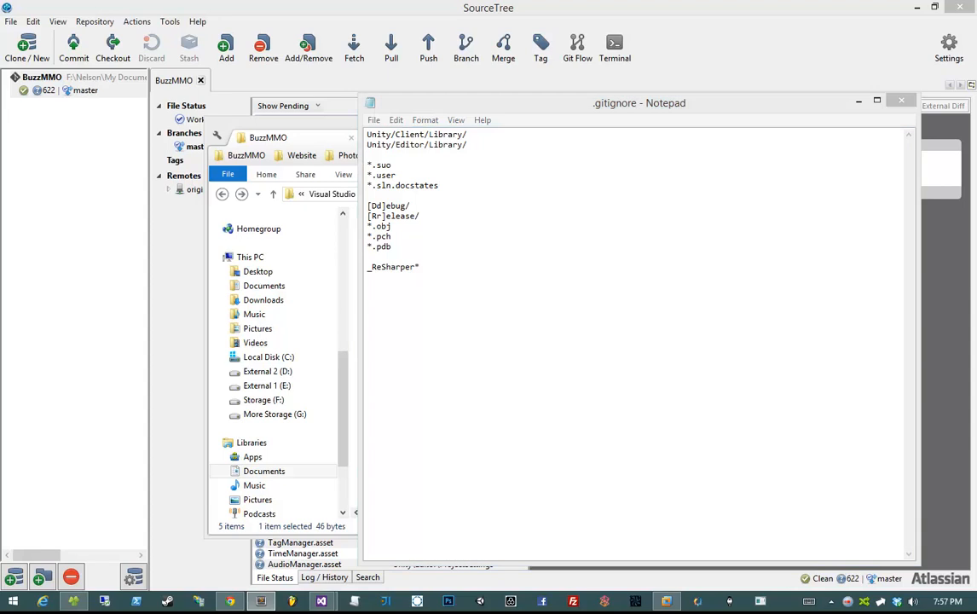
- Add [Bb]in and [Oo]bj rules plus Windows Thumbs.db and Desktop.ini entries
left_click(554, 461)
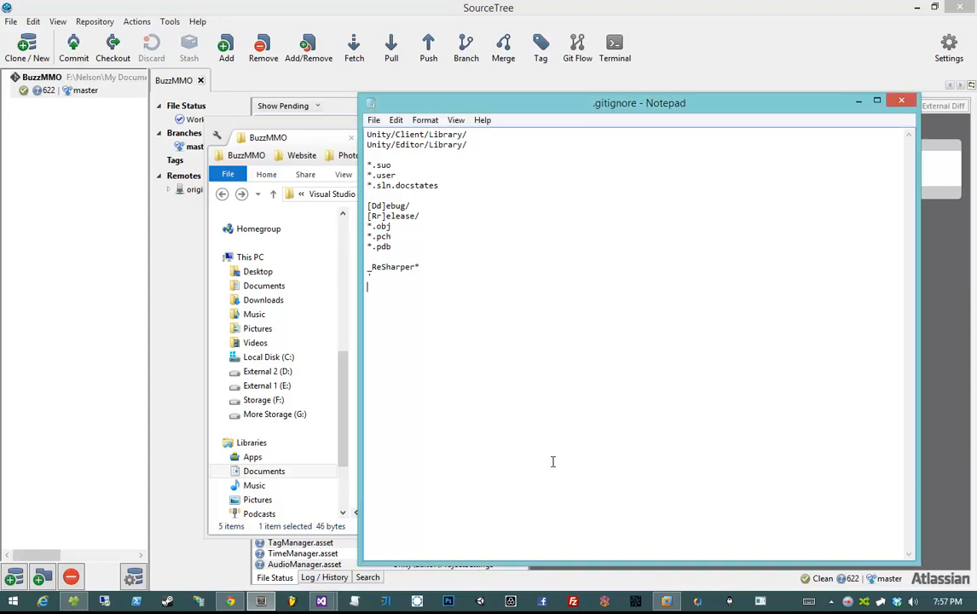
type("[Bb]in")
key("Return")
type("[Oo]bj")
key("alt+Tab")
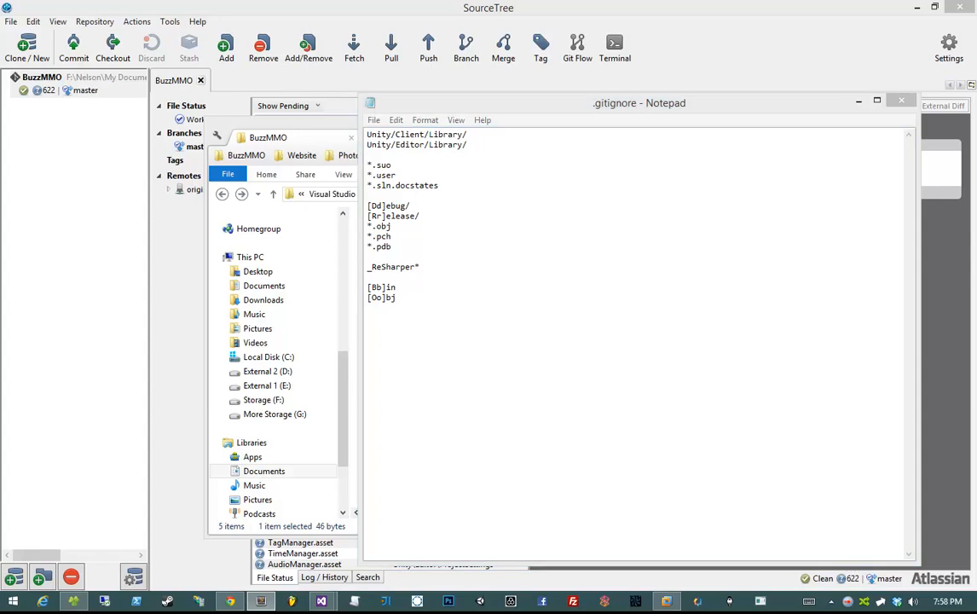
left_click(601, 417)
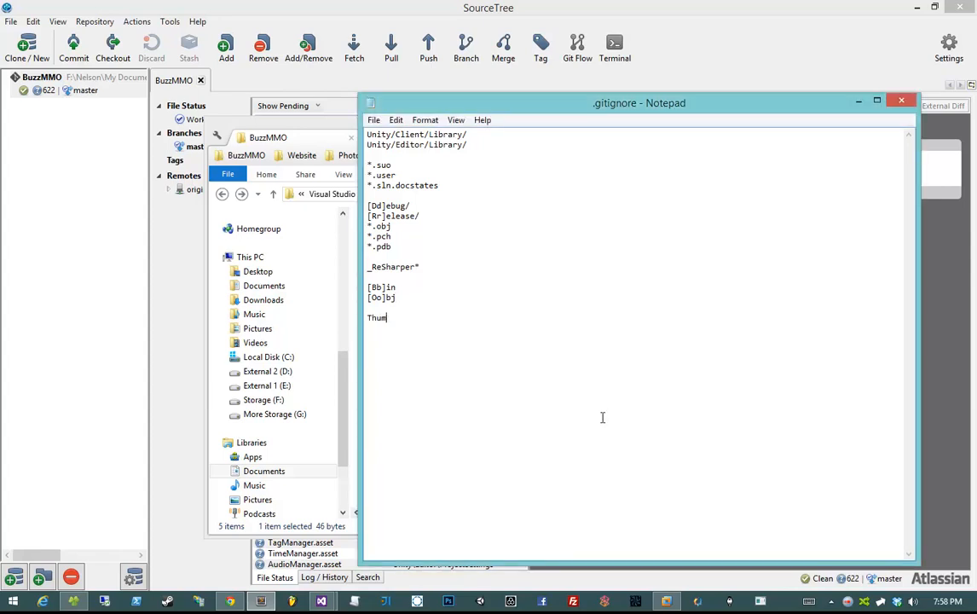
type("Desktop.ini")
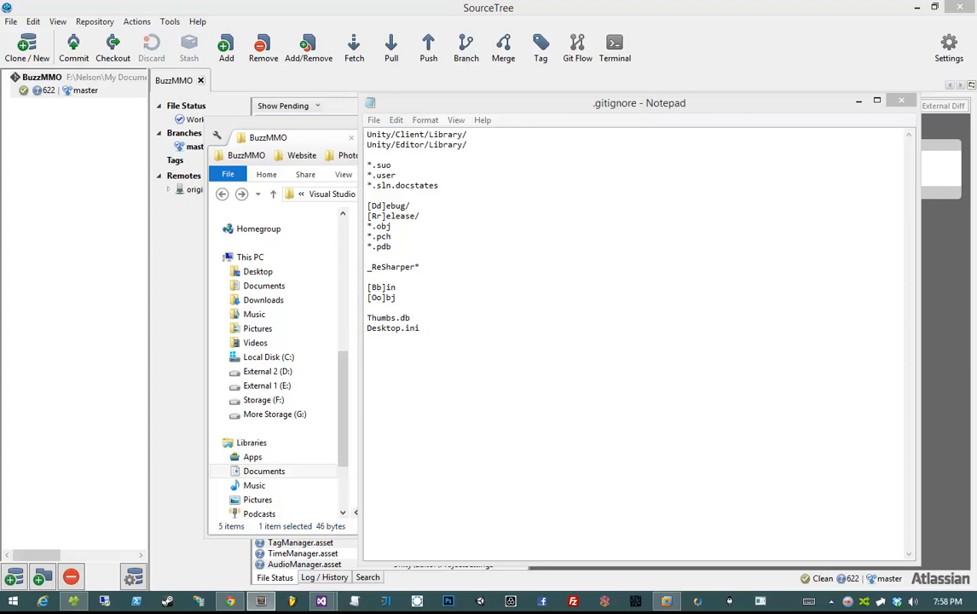
left_click(472, 386)
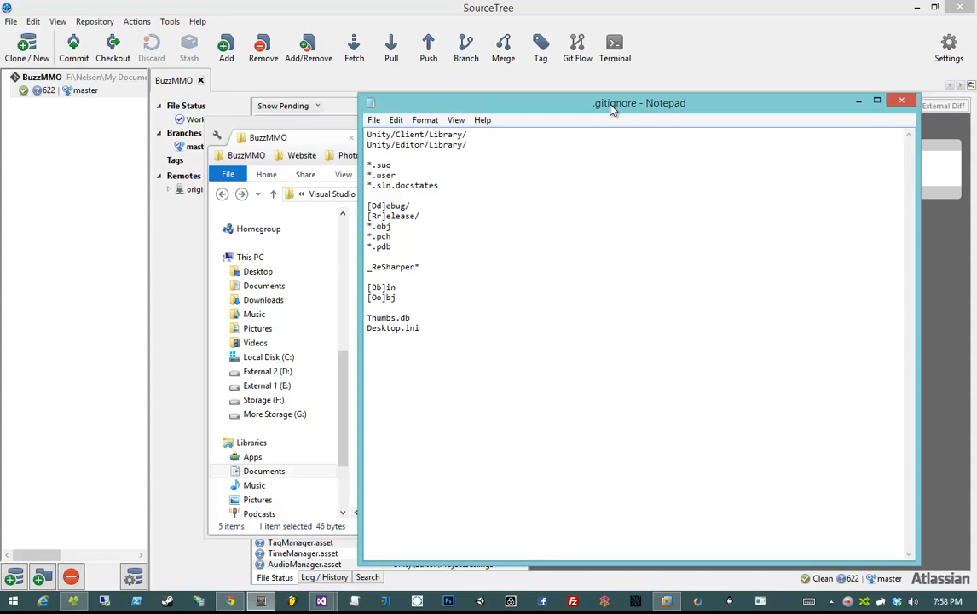
- Save and close the edited .gitignore, returning to SourceTree's pending changes
left_click(914, 104)
left_click(457, 317)
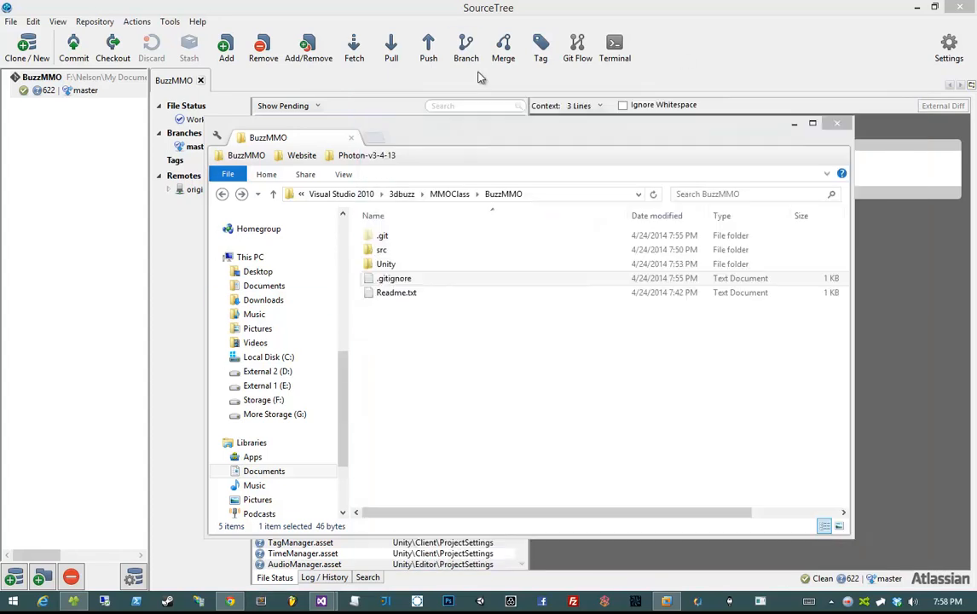
left_click(481, 77)
- Preview GraphicsSettings.asset, a ReSharper cache file and the AspNet.WebPages nuspec changes
left_click(358, 467)
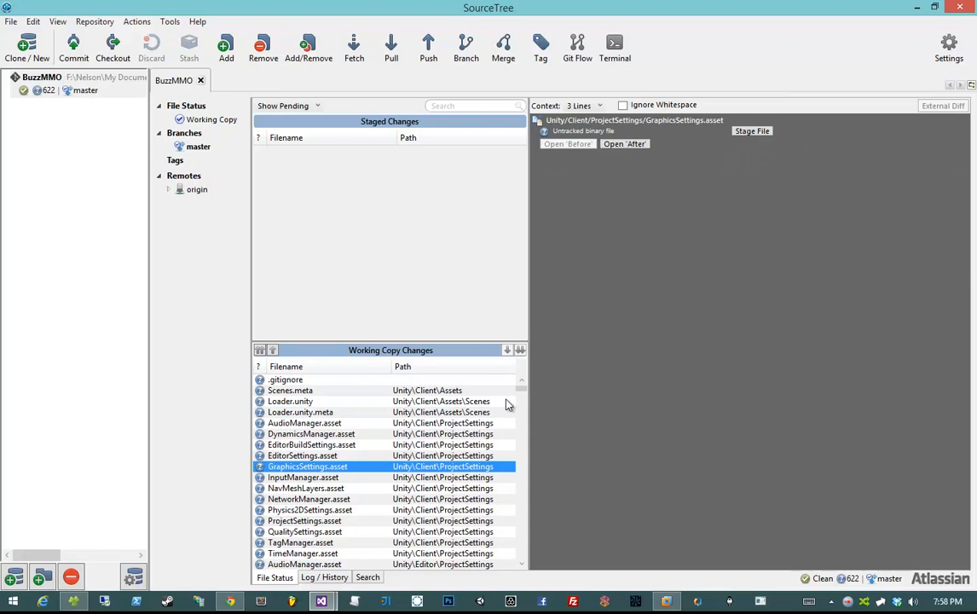
left_click_drag(526, 390, 527, 446)
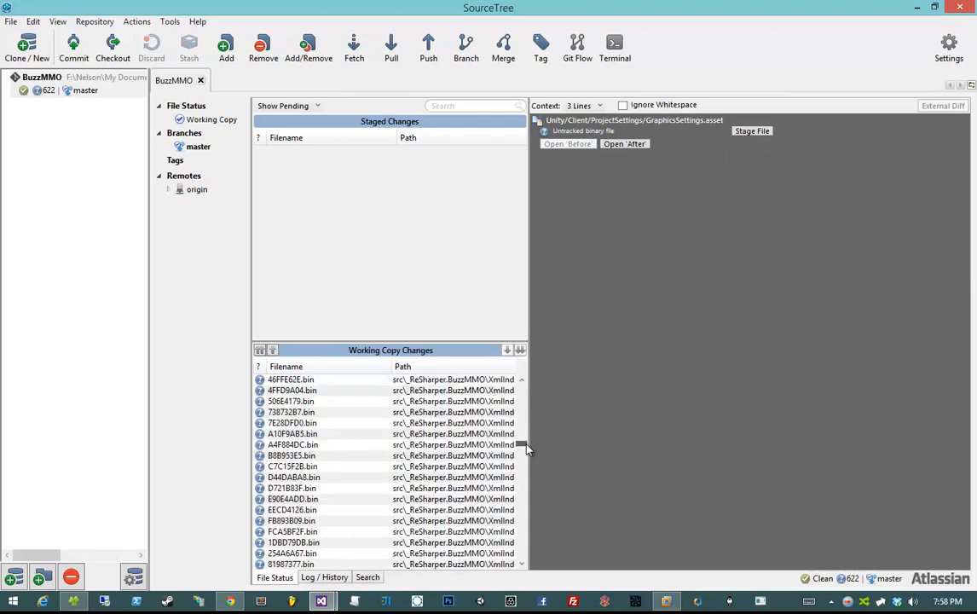
left_click(413, 433)
scroll(385, 428, "down", 7)
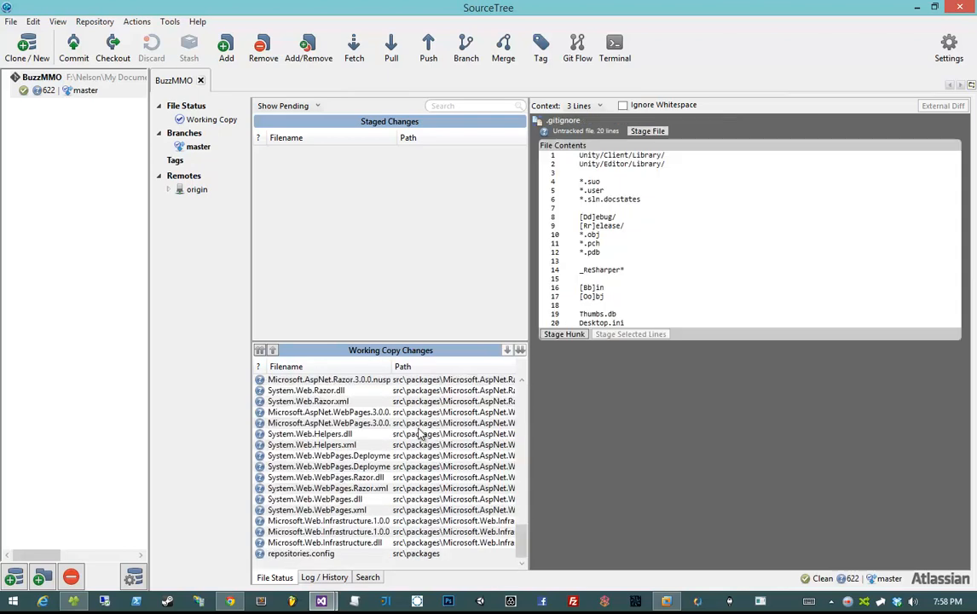
left_click(420, 424)
left_click_drag(526, 538, 541, 554)
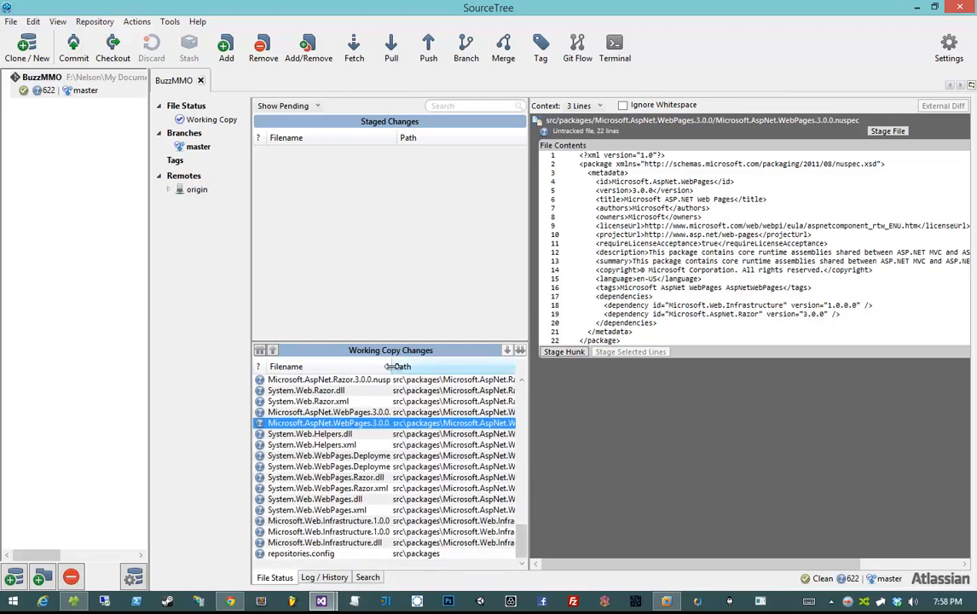
- Widen the file name column and preview the System.Web DLLs, Loader.unity and Scenes.meta
double_click(392, 371)
left_click(400, 433)
left_click(405, 478)
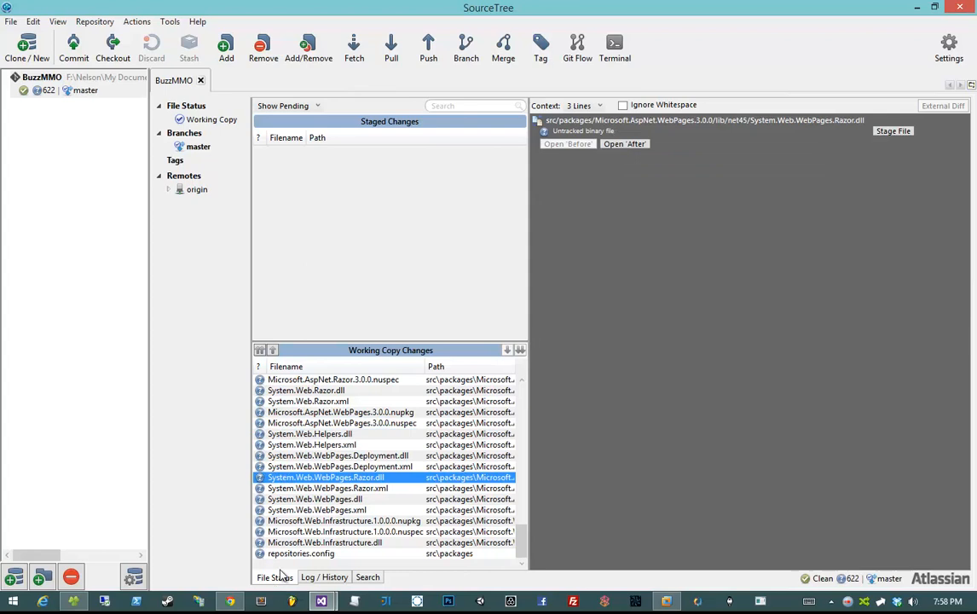
scroll(521, 532, "up", 3)
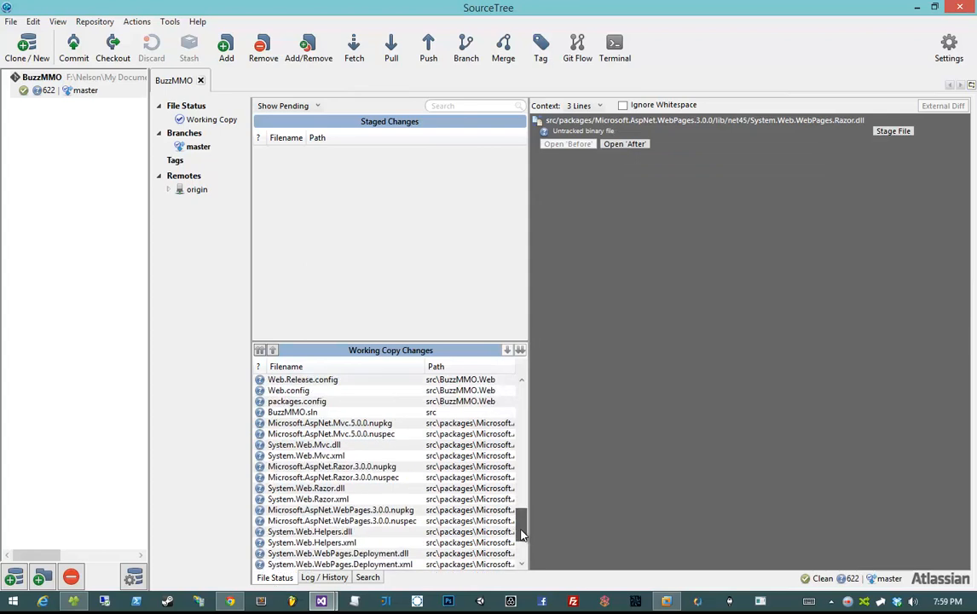
left_click_drag(522, 534, 535, 387)
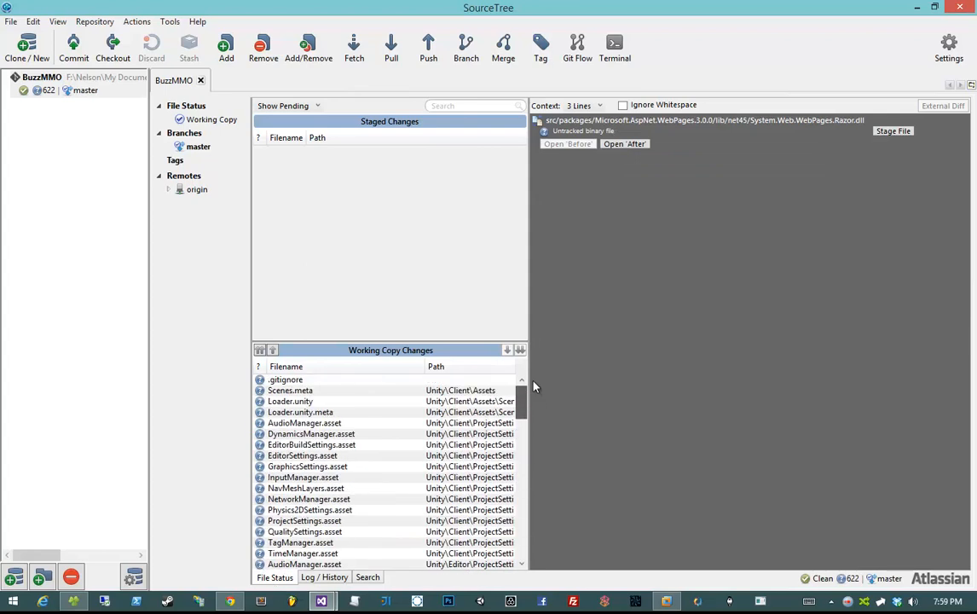
left_click(407, 403)
scroll(408, 411, "down", 5)
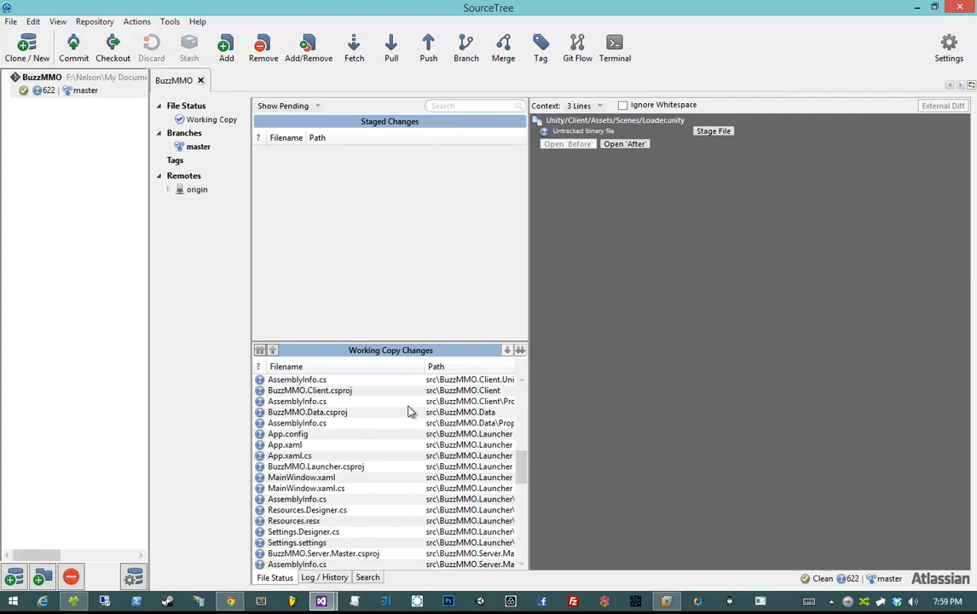
scroll(408, 411, "up", 5)
left_click(427, 467)
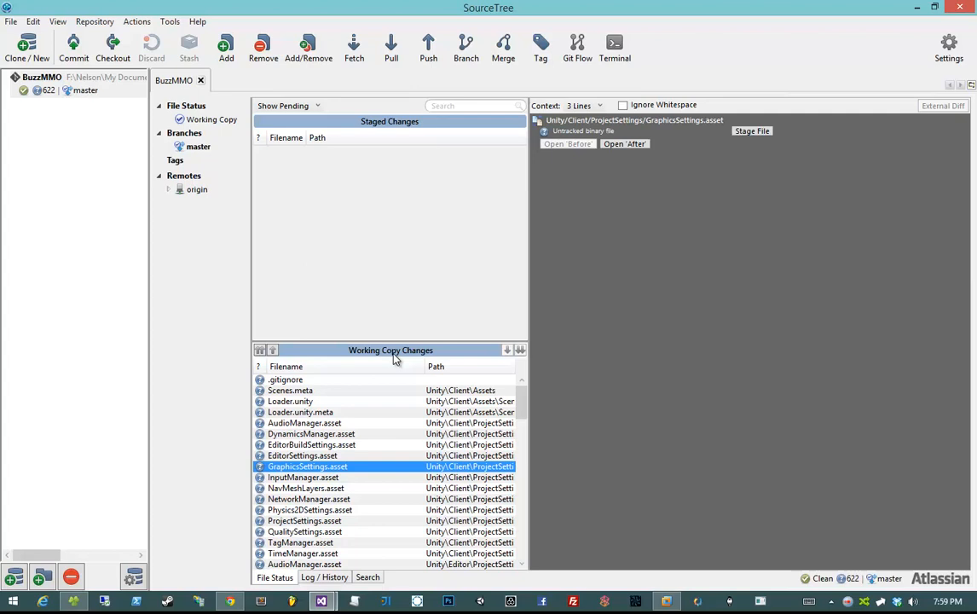
left_click(393, 389)
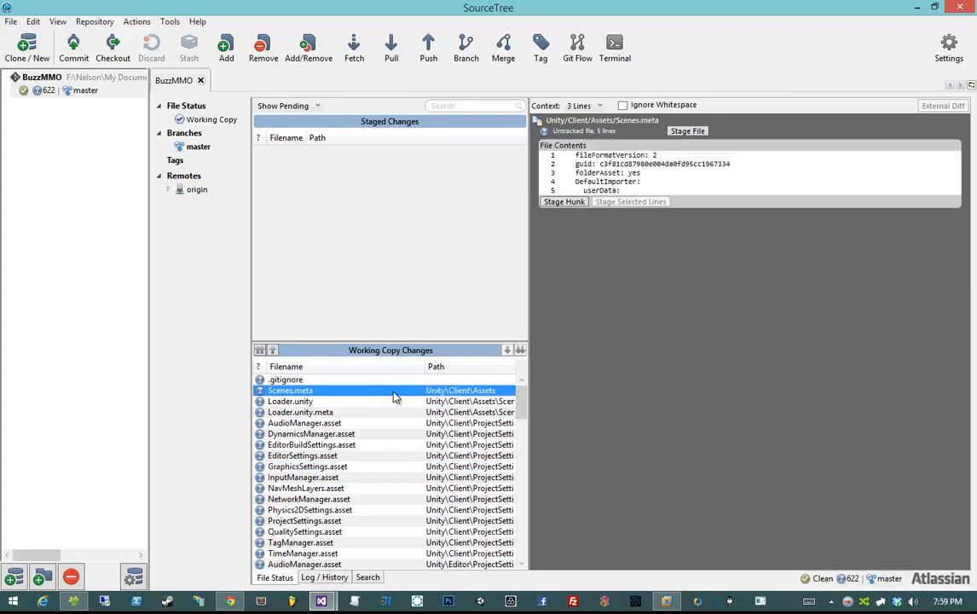
- Stage all 88 pending files, including the new .gitignore
left_click(260, 350)
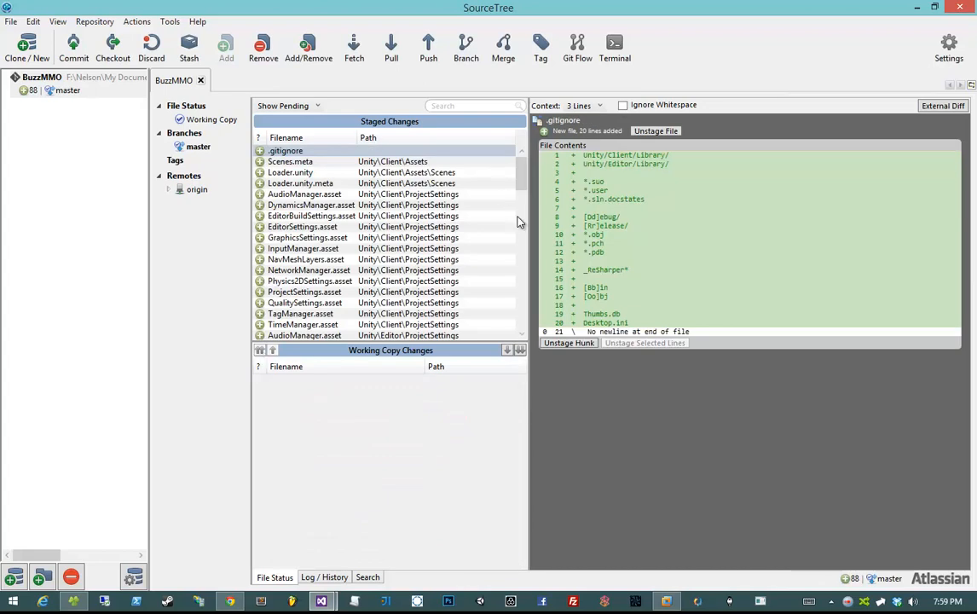
left_click_drag(527, 177, 522, 152)
left_click(73, 47)
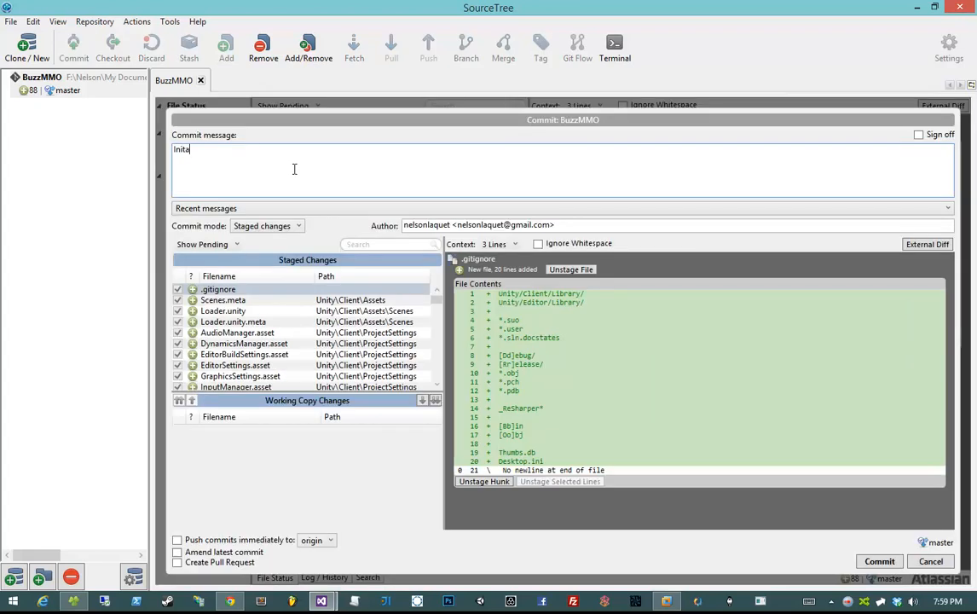
- Commit the staged files as 'Initial Commit' and push immediately to origin
type("Inital Co")
key("BackSpace")
key("BackSpace")
key("BackSpace")
key("BackSpace")
key("BackSpace")
type("ial Commit")
left_click(189, 542)
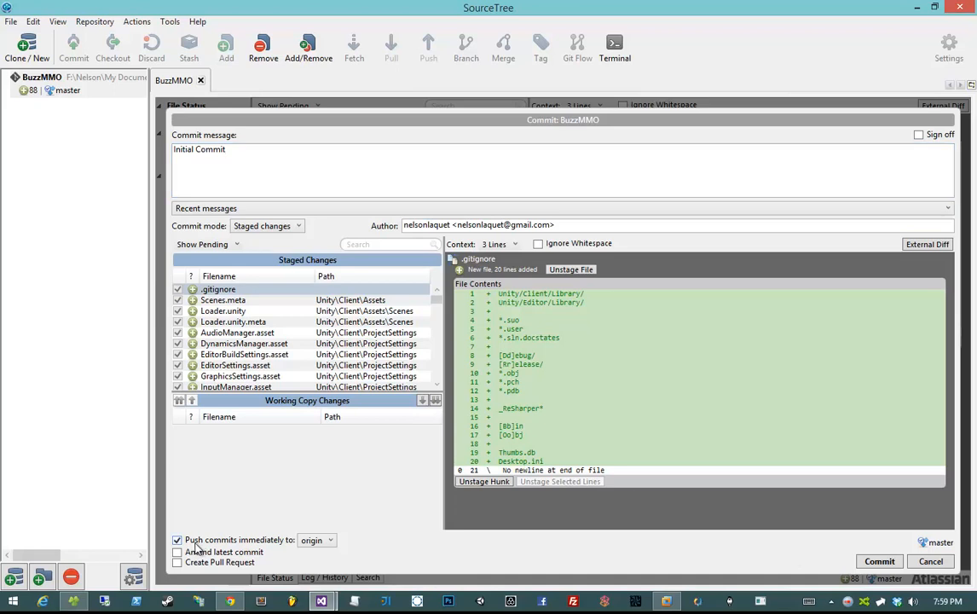
left_click(315, 542)
left_click(313, 555)
left_click(879, 561)
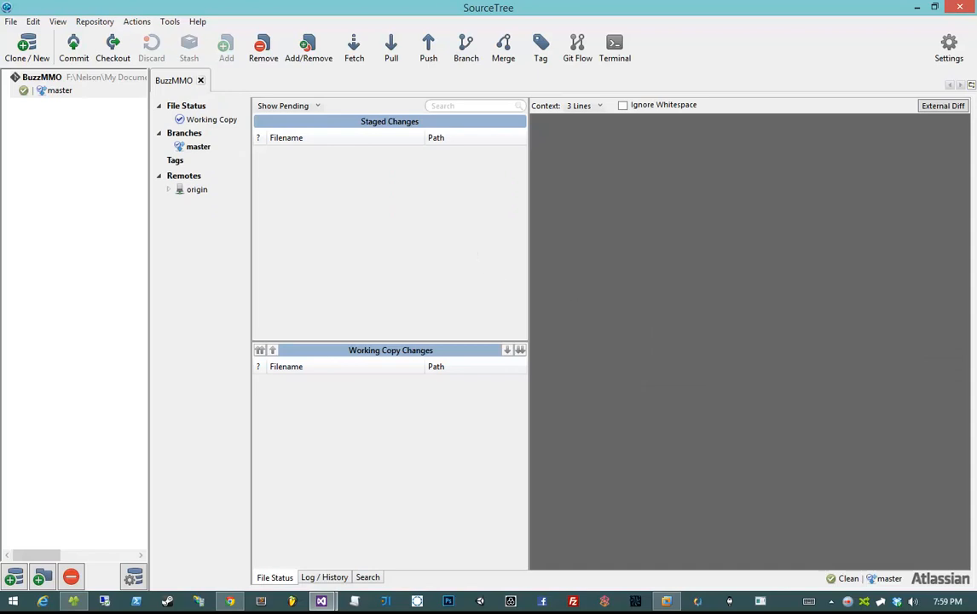
- Reload the BuzzMMO repository page in Chrome and open its Source file listing
left_click(517, 265)
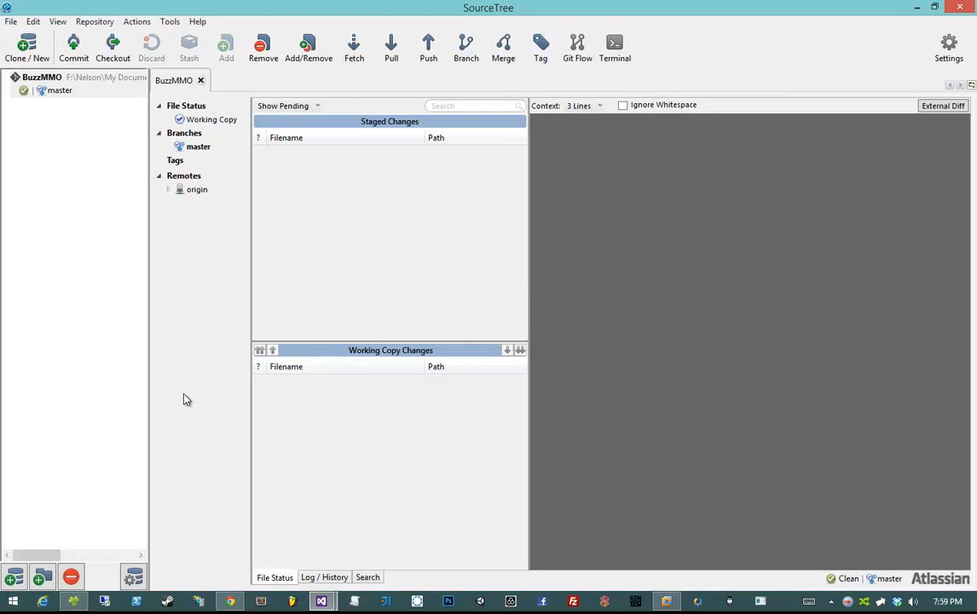
left_click(232, 604)
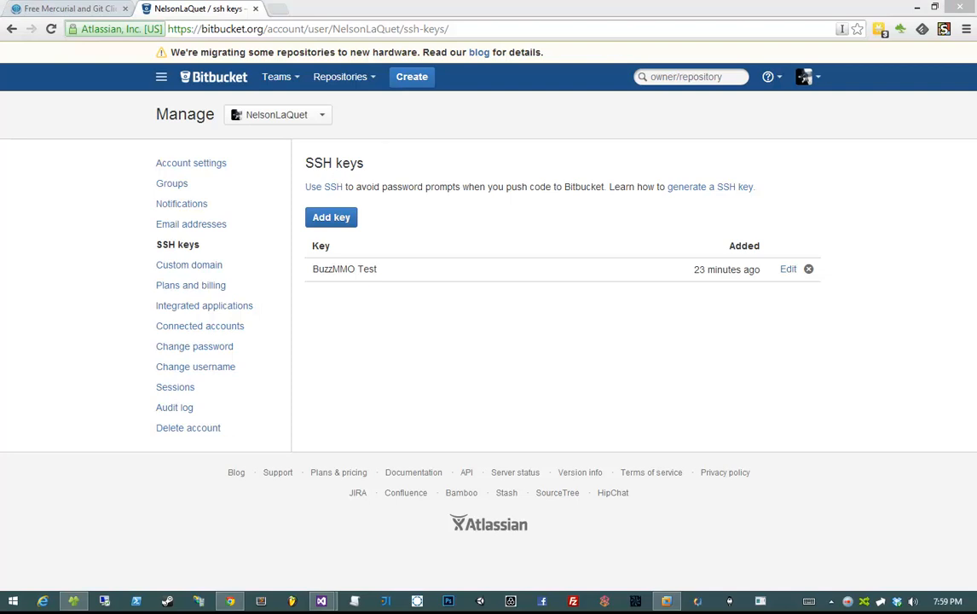
left_click_drag(976, 174, 315, 14)
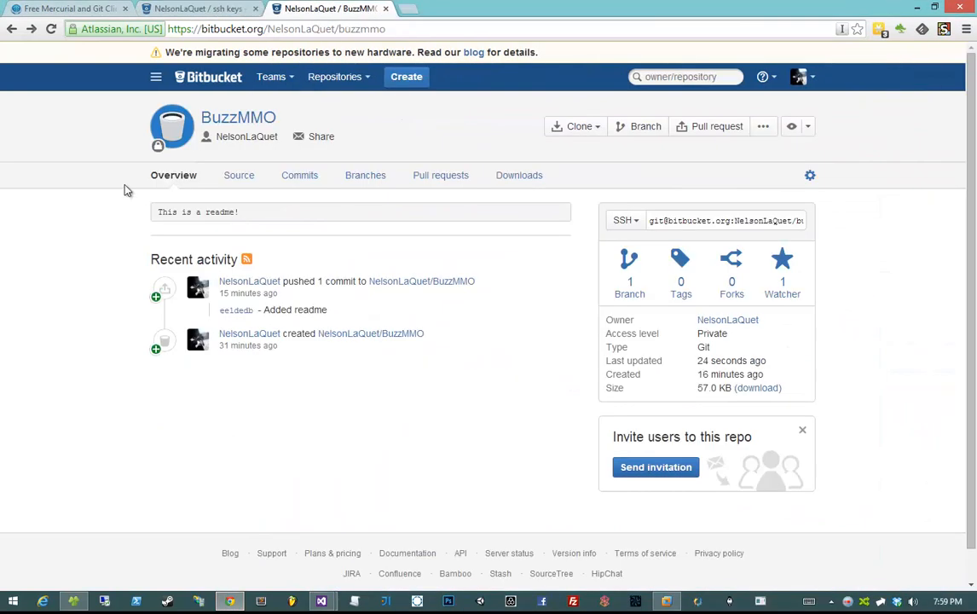
left_click(59, 32)
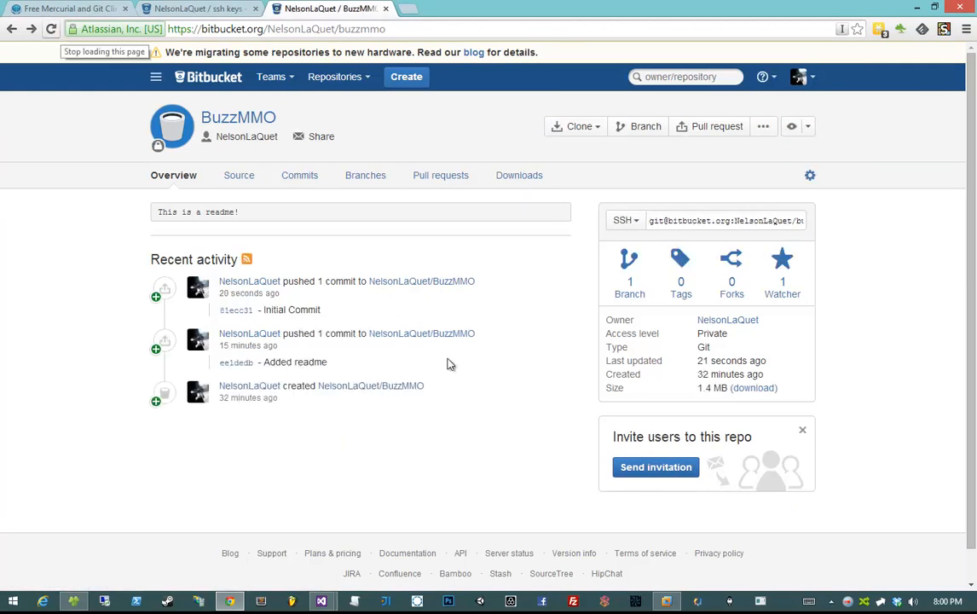
left_click(241, 177)
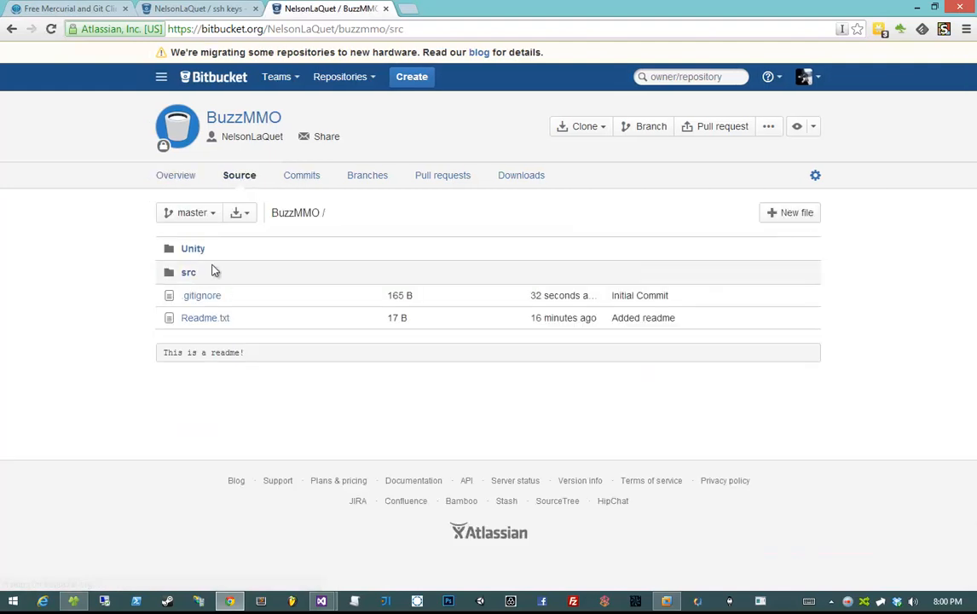
- Browse the src/BuzzMMO.Base and Unity/Client folders to confirm they were pushed
left_click(208, 275)
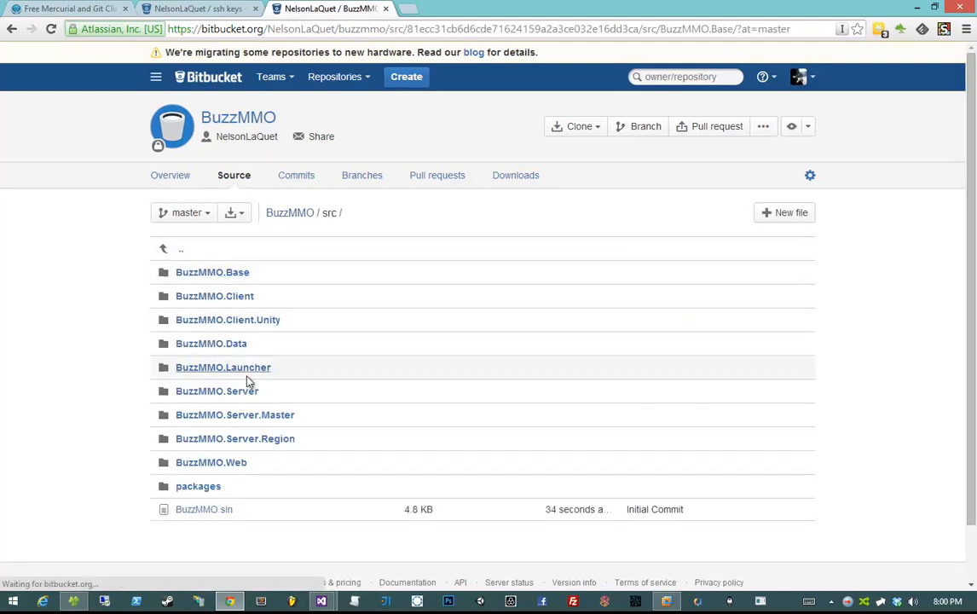
key("alt+Left")
left_click(178, 251)
left_click(178, 252)
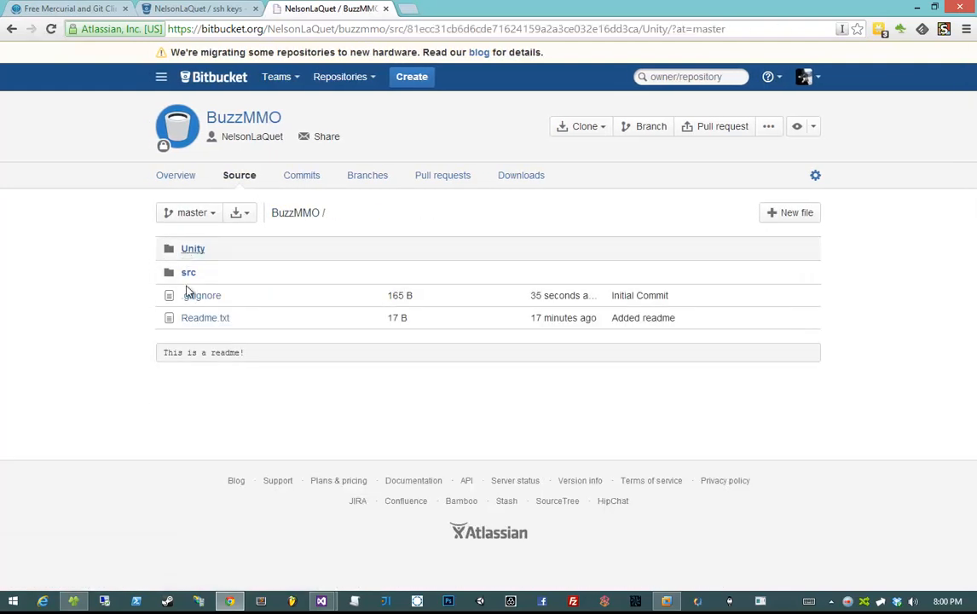
left_click(192, 273)
key("alt+Left")
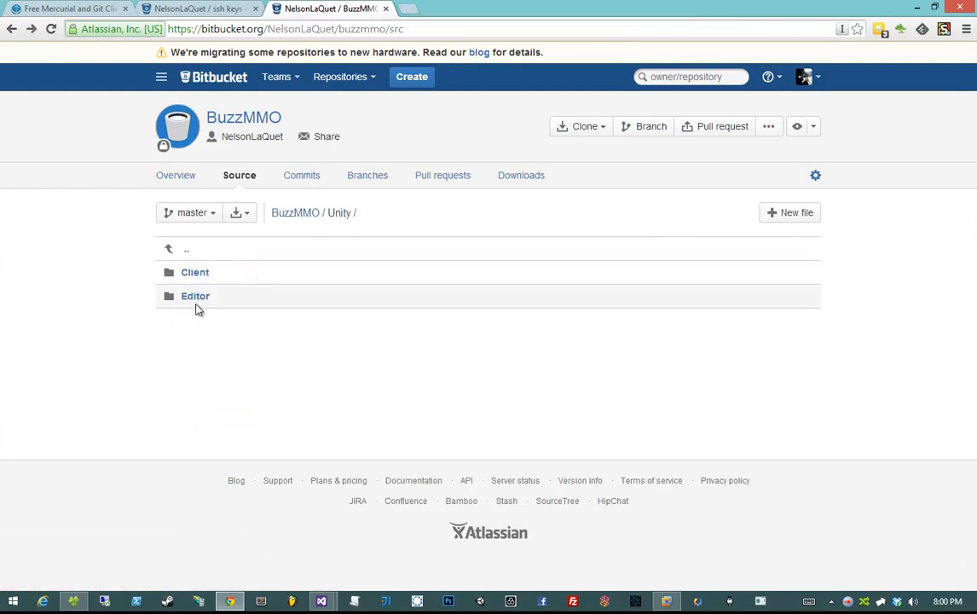
key("alt+Left")
- View the pushed .gitignore file online, recheck src/BuzzMMO.Base, and return to the source root
left_click(201, 296)
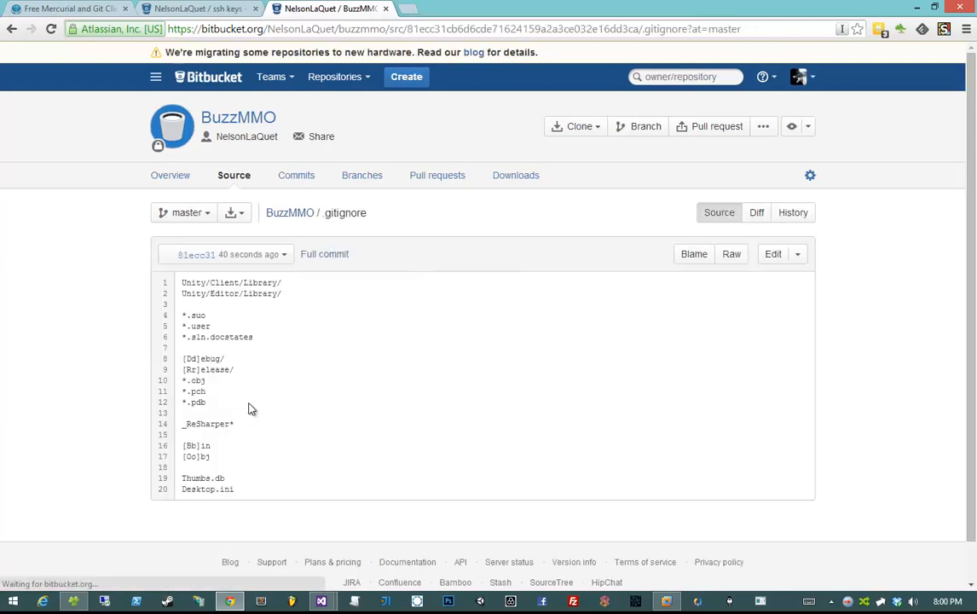
key("alt+Left")
left_click(188, 272)
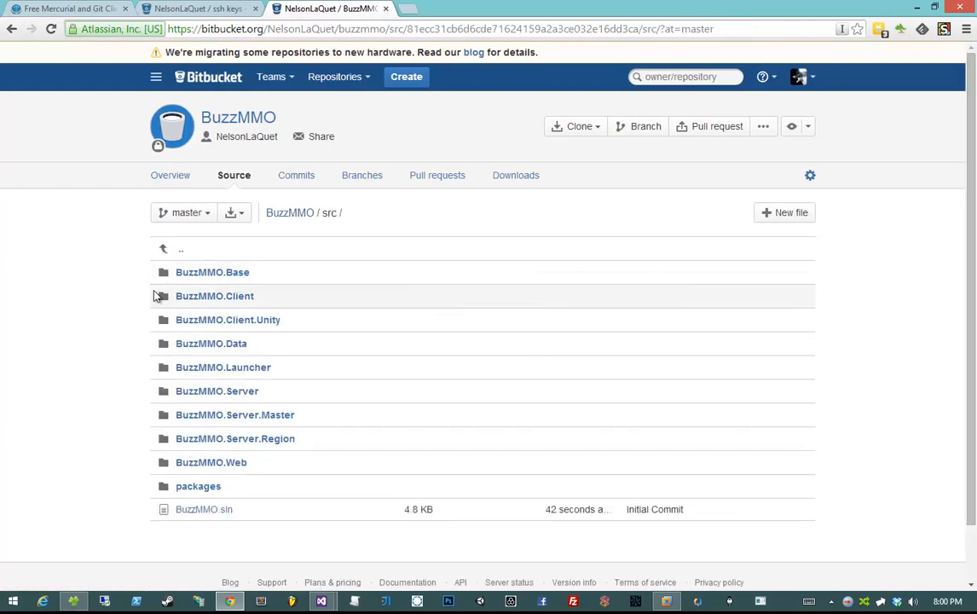
left_click(213, 272)
key("alt+Left")
key("alt+Left")
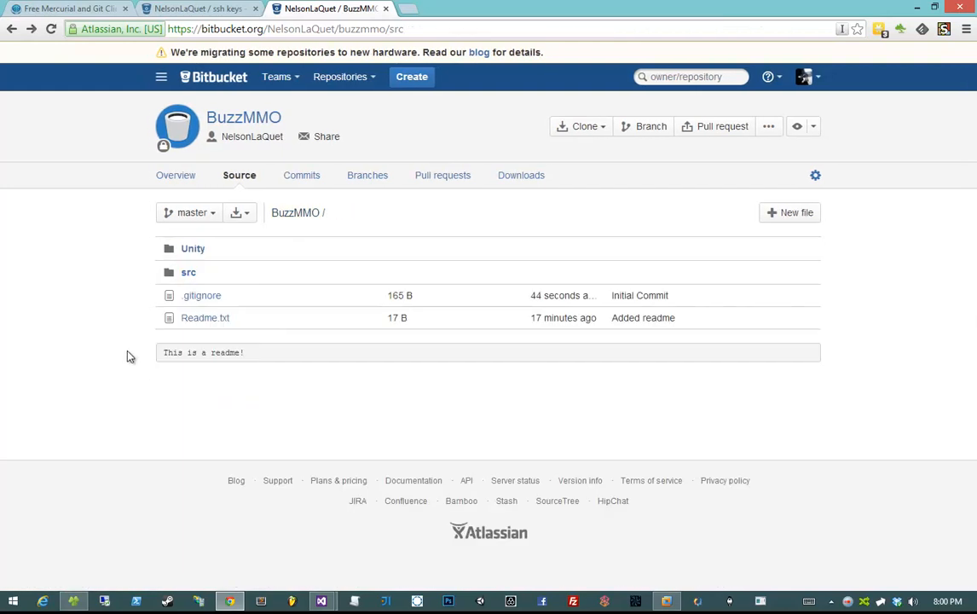
key("alt+Left")
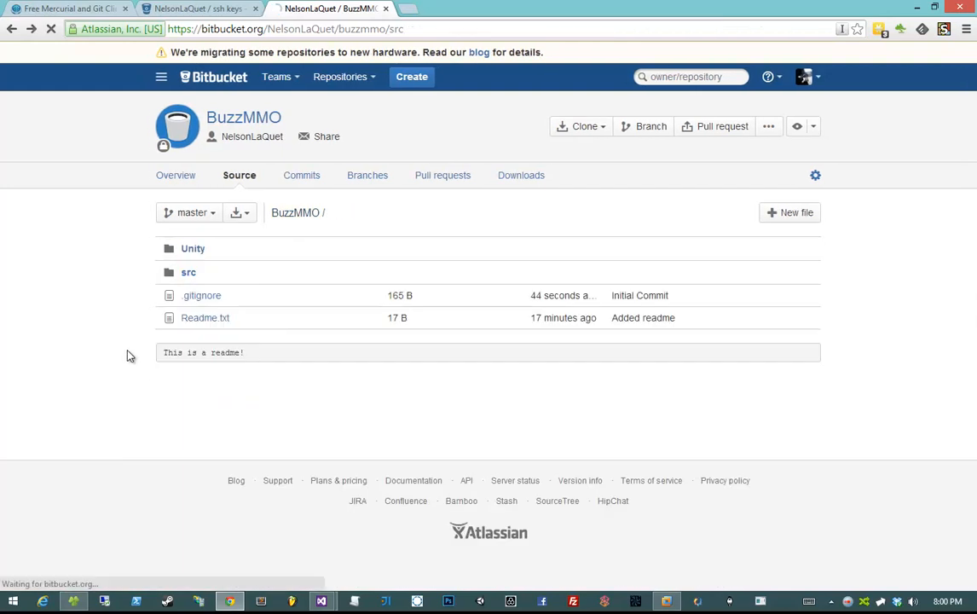
key("alt+Right")
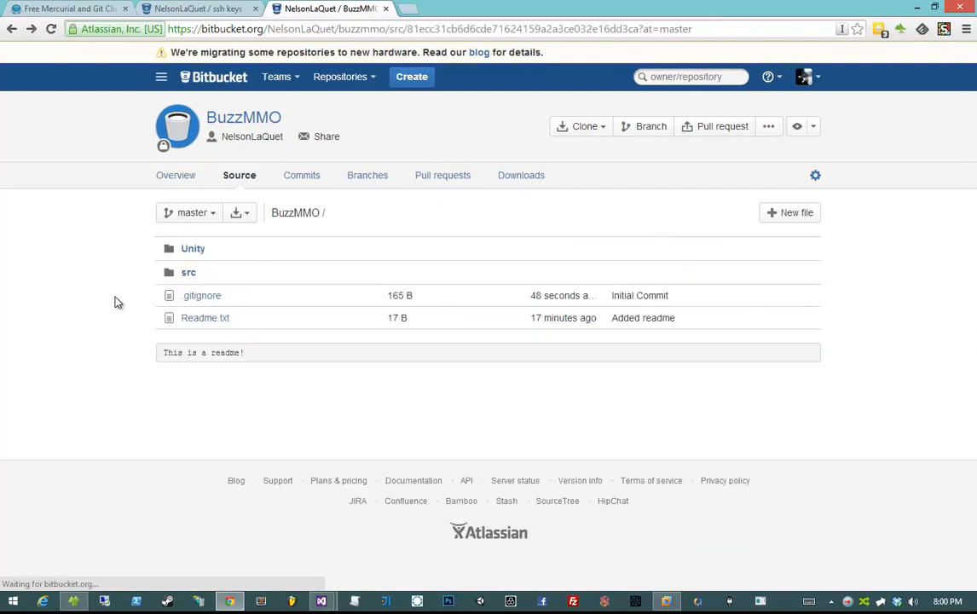